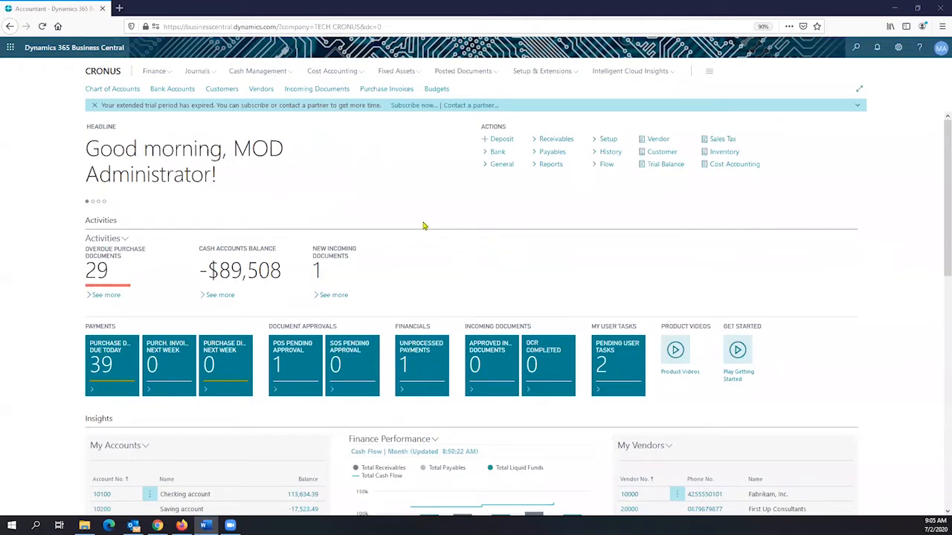
Step: Examine the Accountant home page from its headline and activity tiles down to the Finance Performance and Cash Flow Forecast charts
left_click(271, 28)
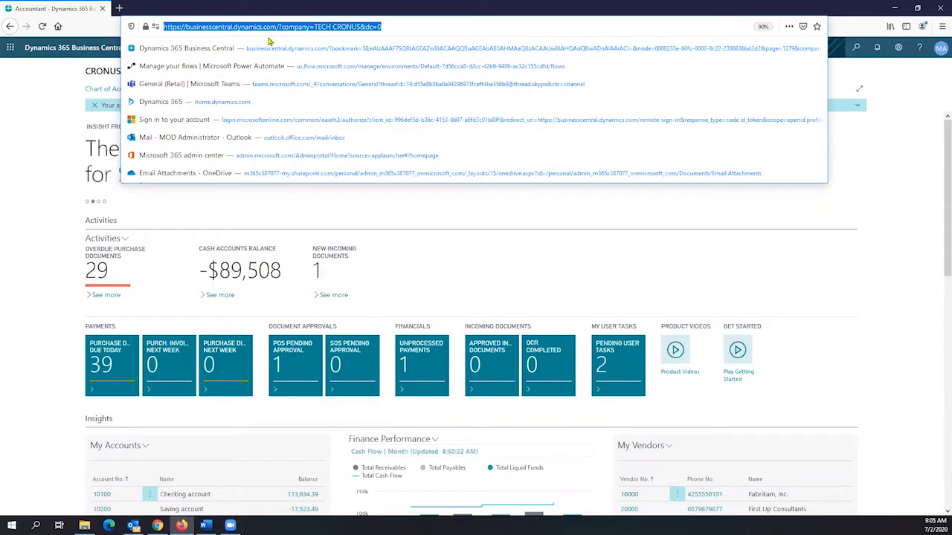
left_click(52, 169)
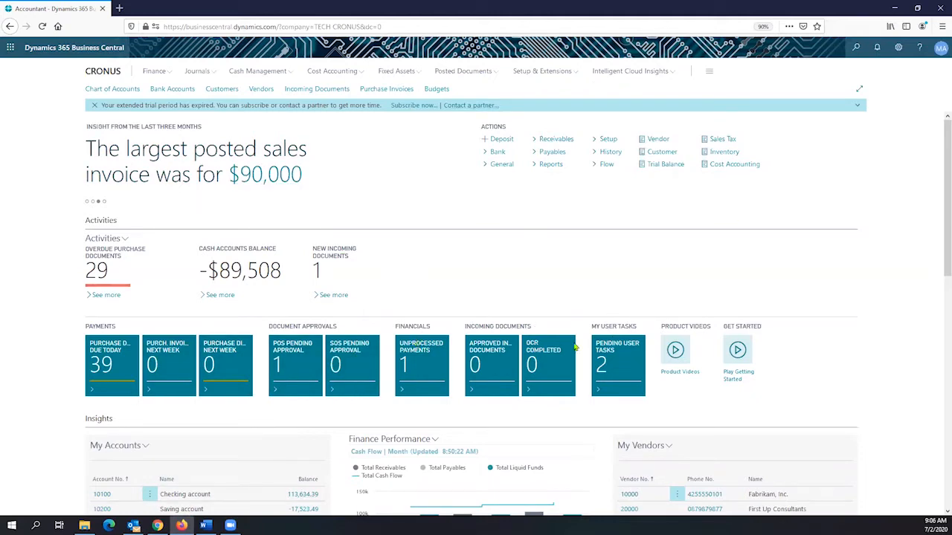
scroll(471, 240, "down", 3)
scroll(471, 240, "down", 1)
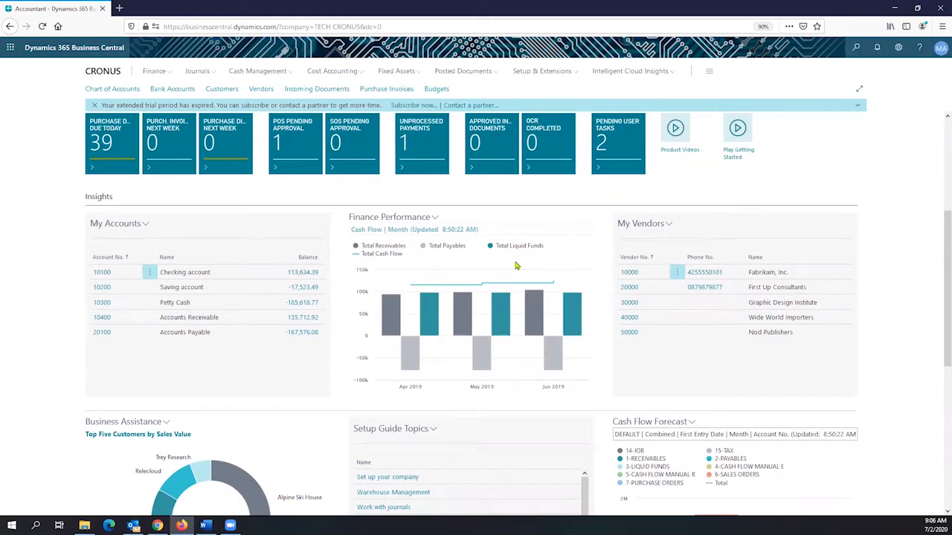
scroll(516, 266, "up", 1)
scroll(516, 266, "up", 2)
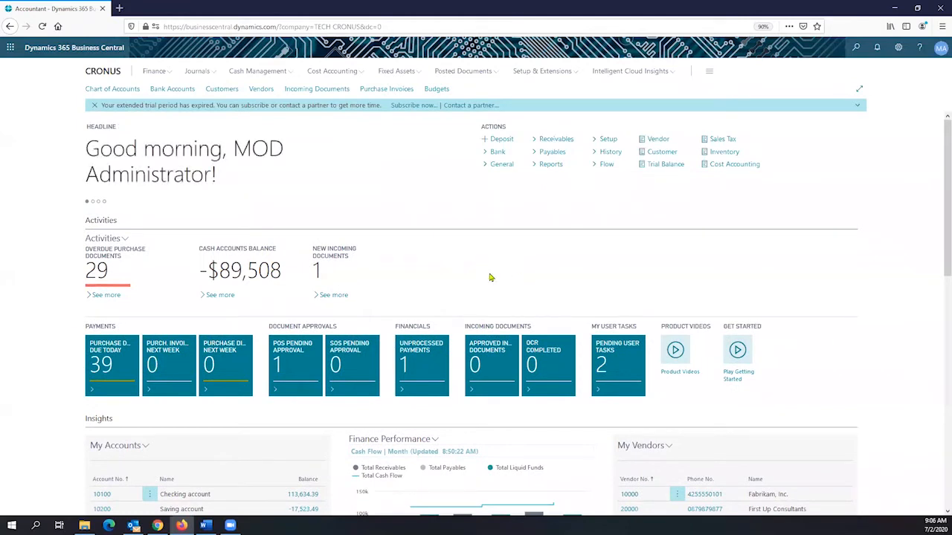
scroll(487, 280, "down", 1)
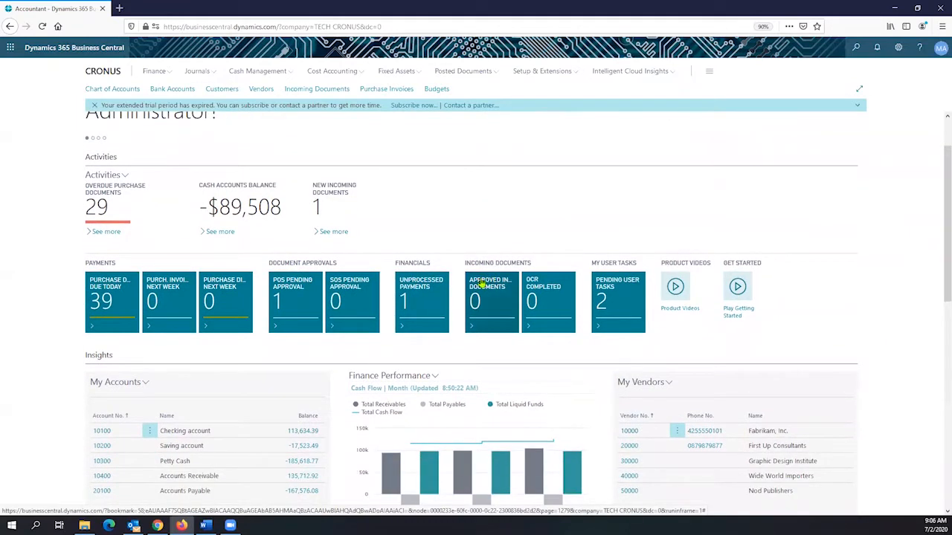
scroll(453, 296, "down", 1)
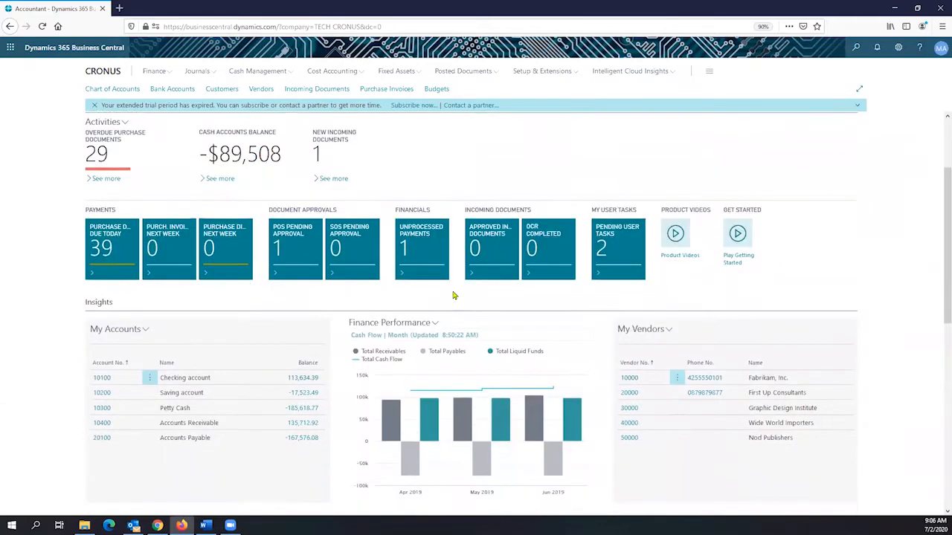
scroll(334, 309, "up", 2)
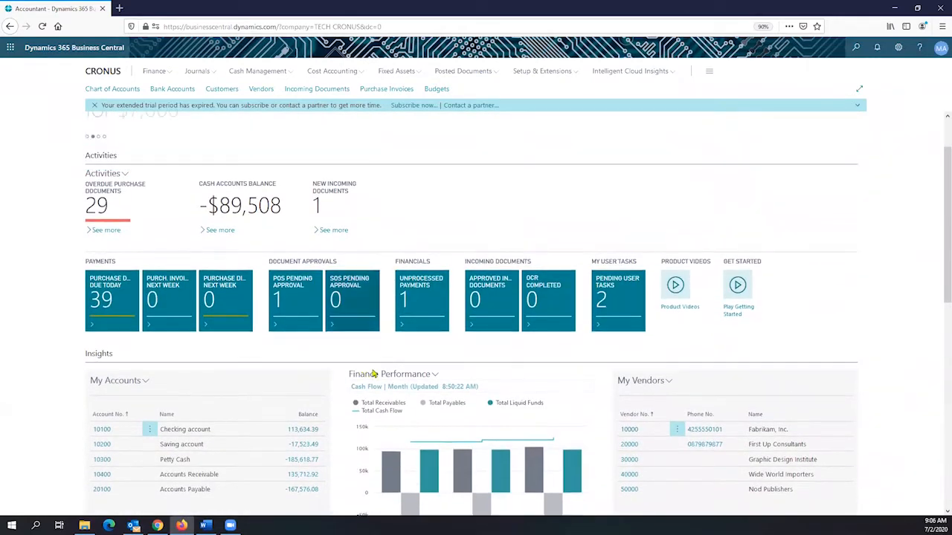
scroll(449, 380, "down", 1)
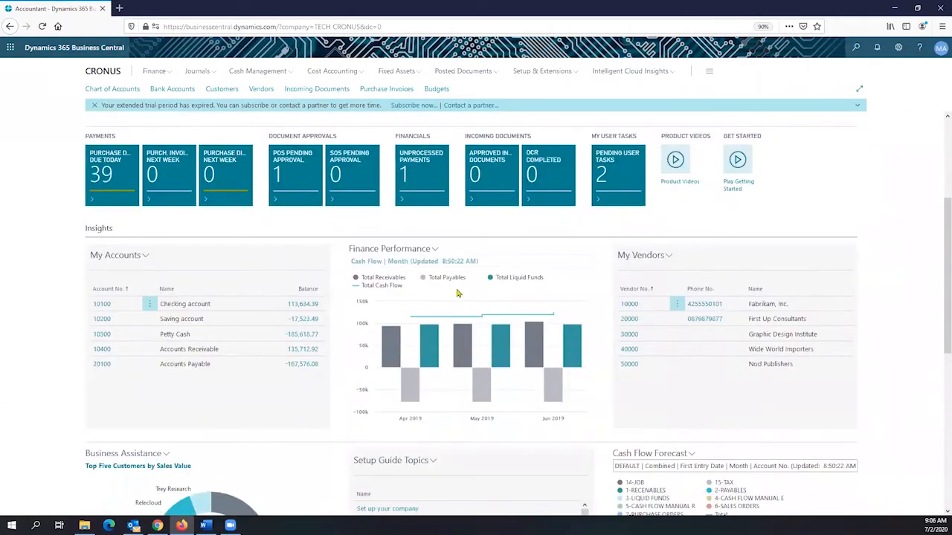
mouse_move(491, 354)
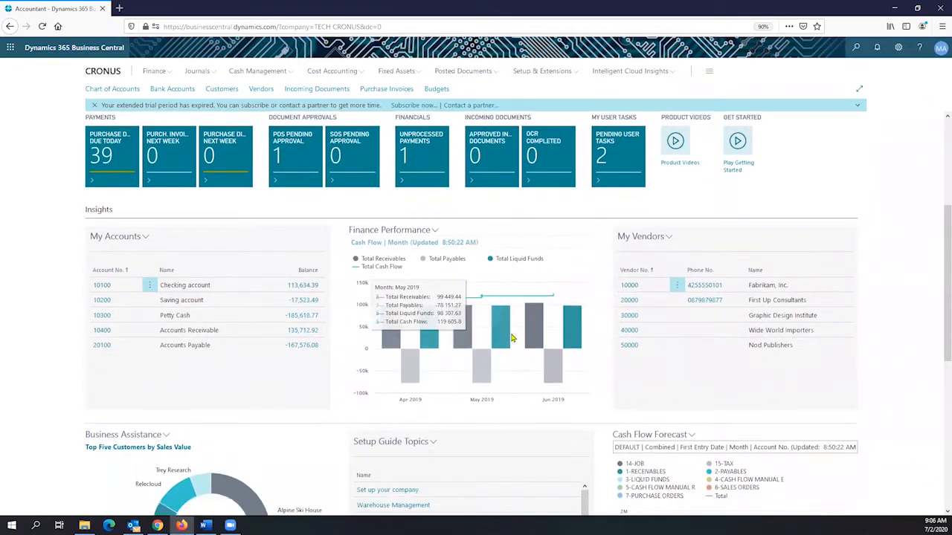
scroll(512, 338, "down", 2)
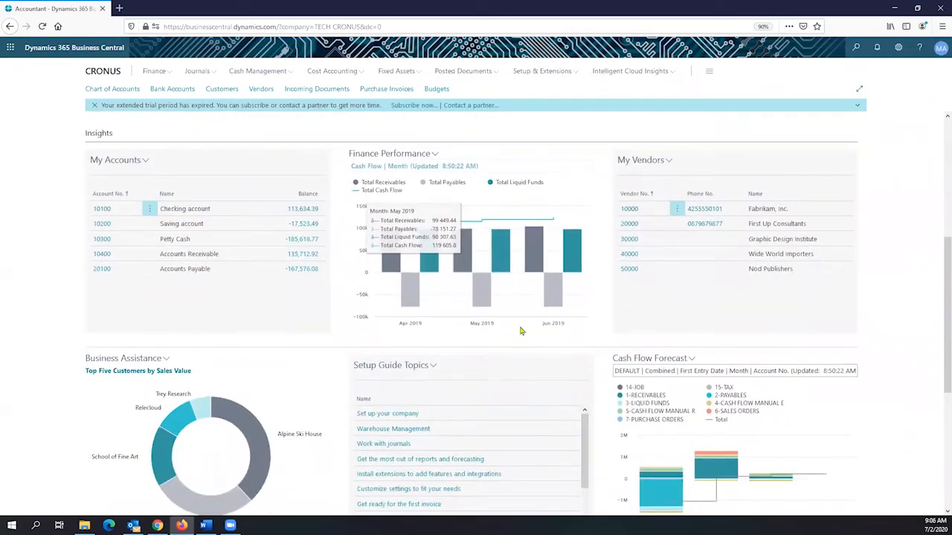
scroll(517, 335, "down", 1)
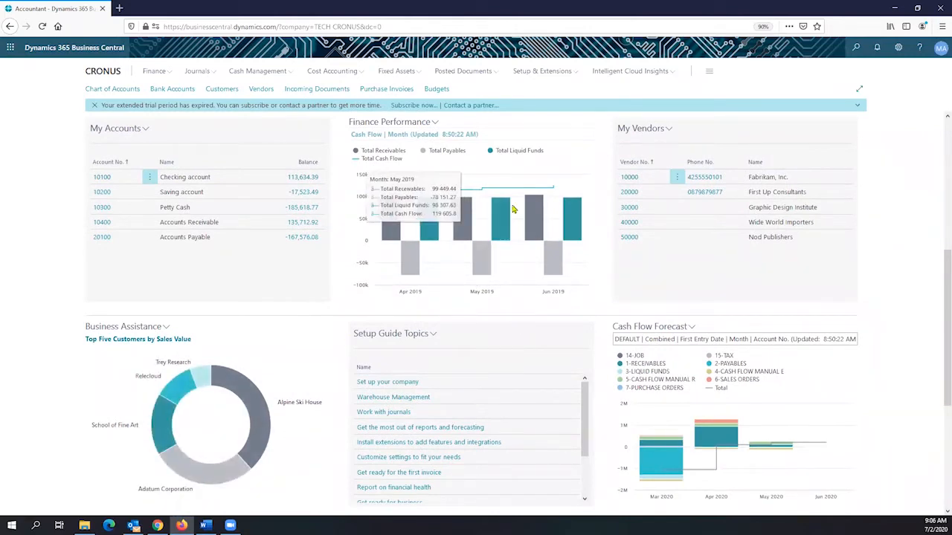
scroll(512, 209, "up", 5)
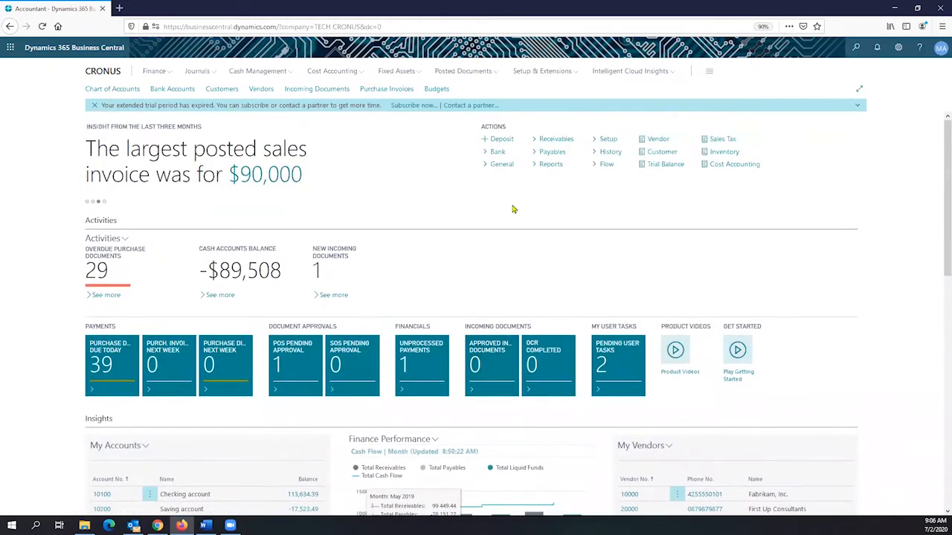
Step: Show the Intelligent Cloud Insights navigation entries and look over the activity tiles and insights on the home page
left_click(670, 69)
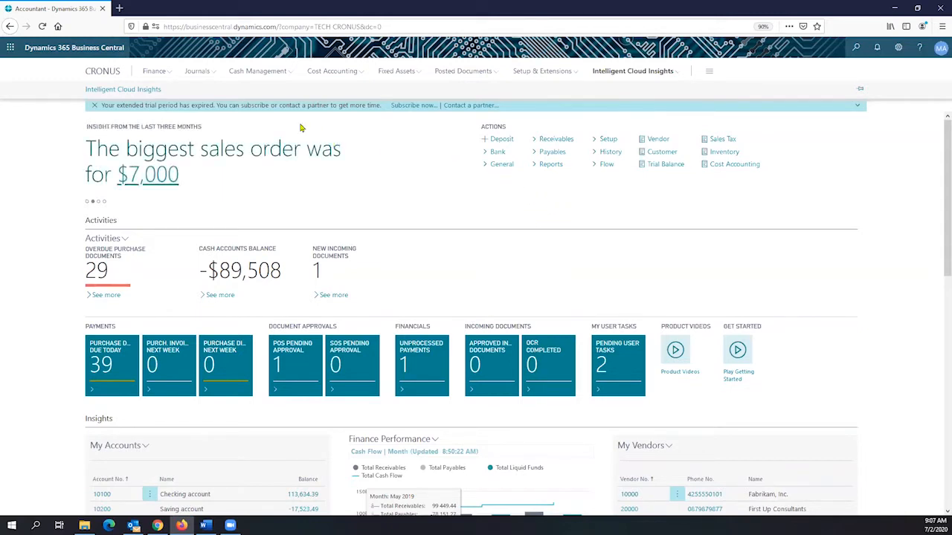
scroll(418, 200, "down", 3)
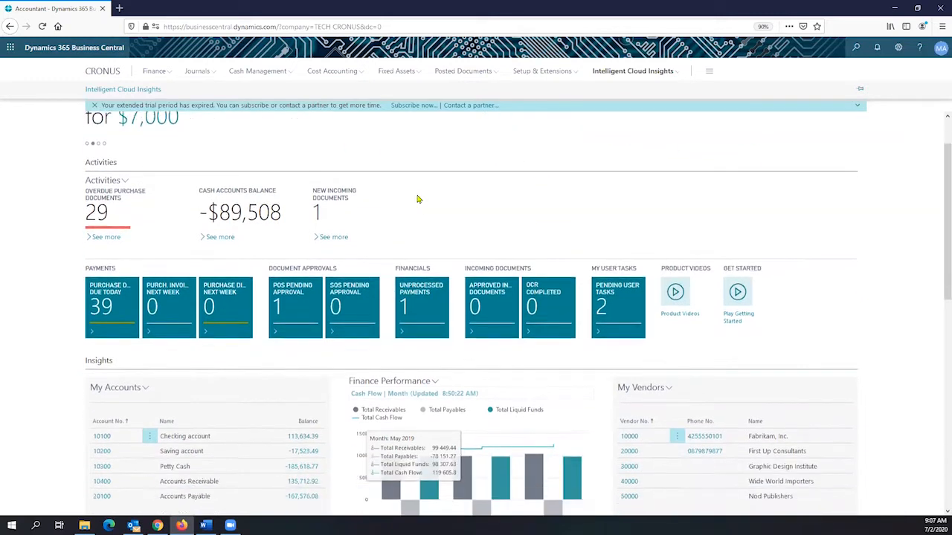
scroll(418, 200, "down", 1)
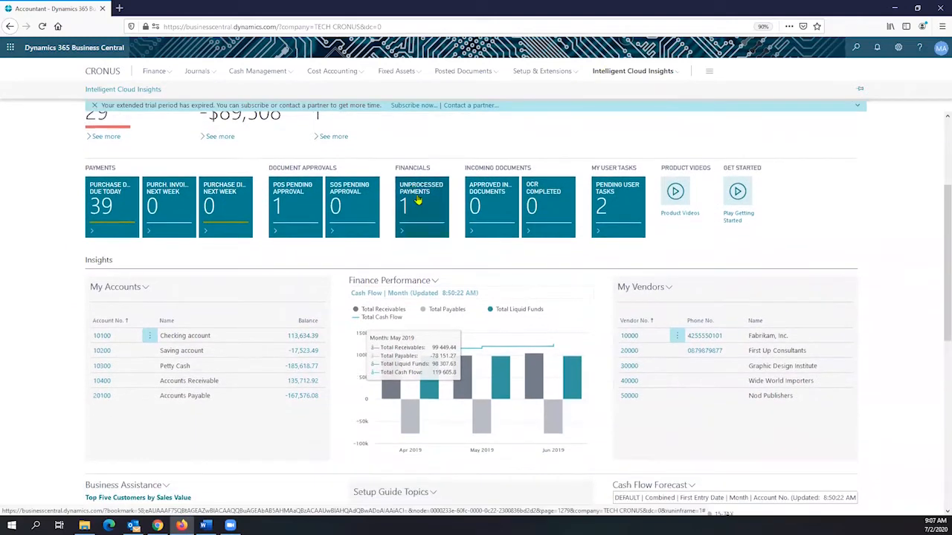
scroll(418, 199, "down", 2)
scroll(418, 199, "up", 6)
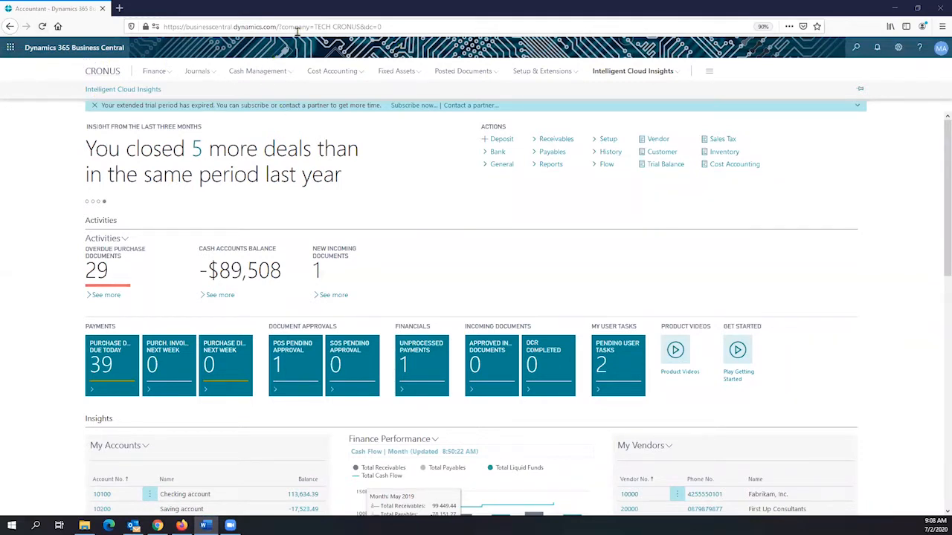
Step: Show the Office 365 app launcher with its available apps and recent documents over the home page
left_click(10, 47)
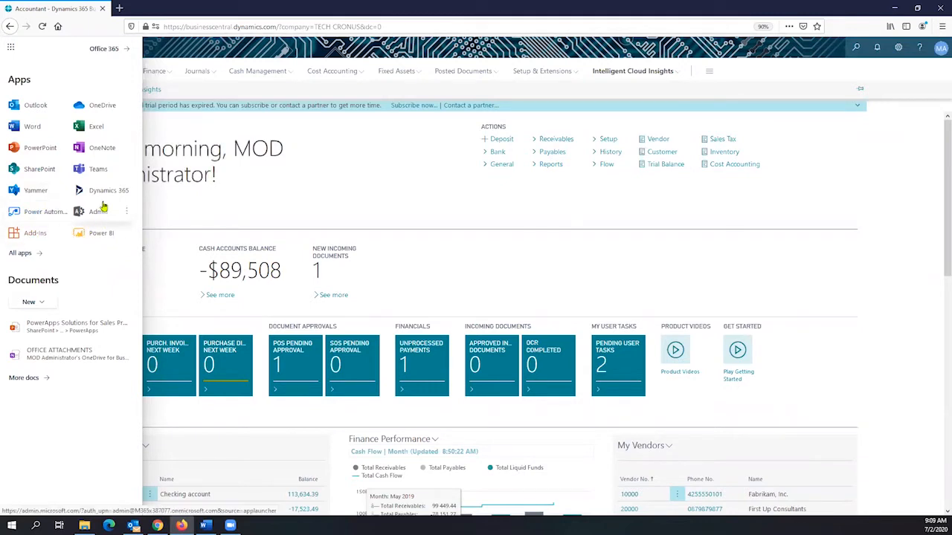
left_click(221, 211)
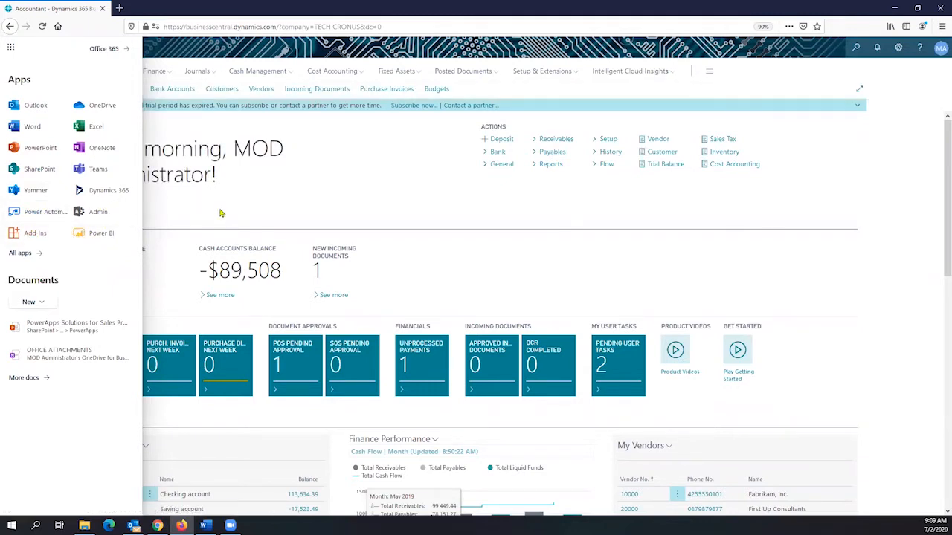
key("alt+Tab")
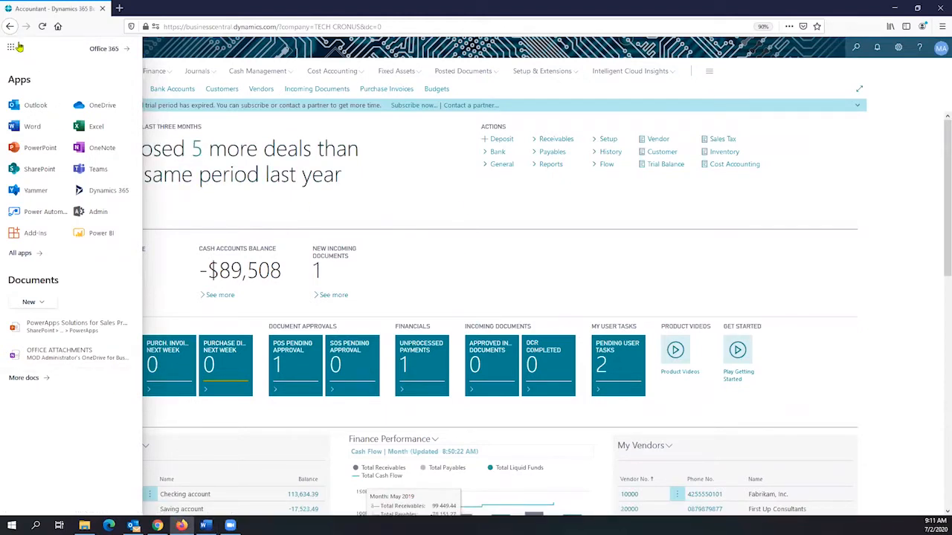
left_click(309, 192)
scroll(426, 198, "down", 3)
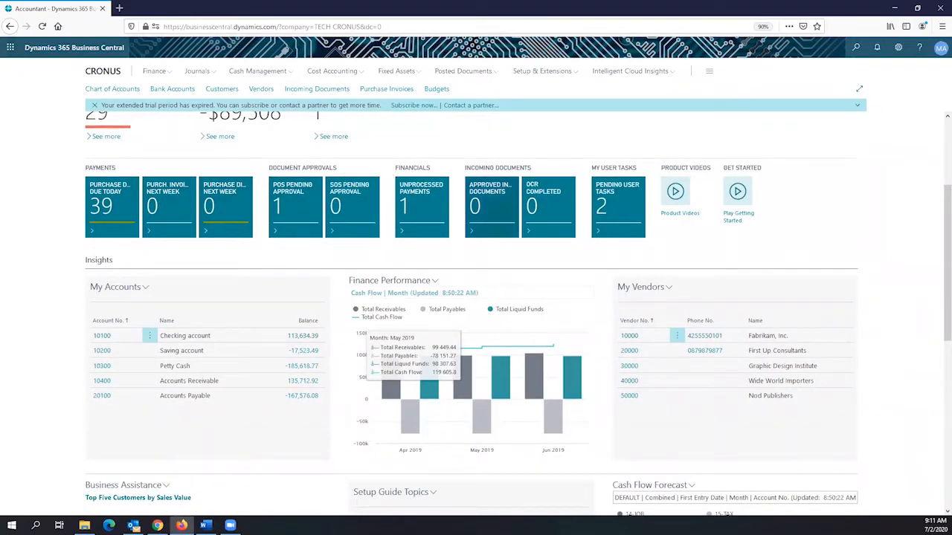
left_click(10, 46)
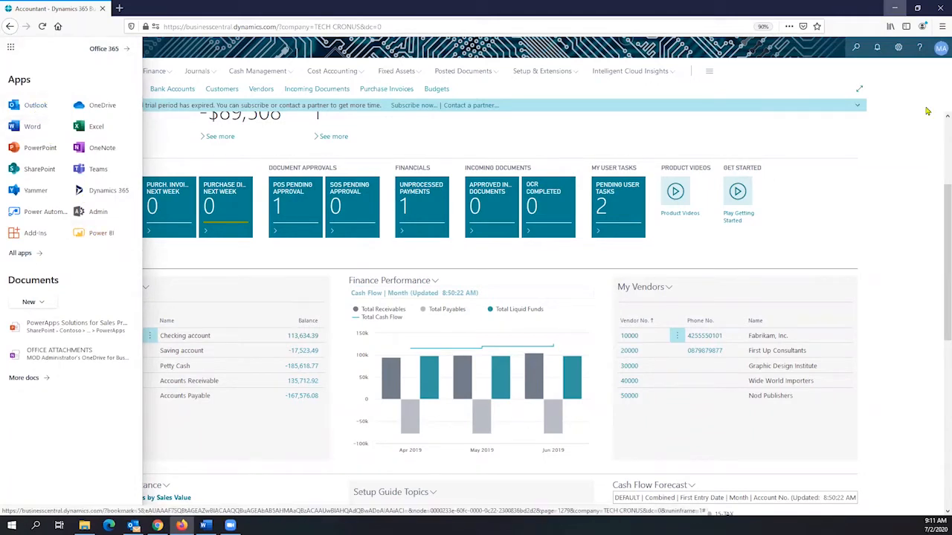
Step: Show the My account details and highlight the signed-in user's name and e-mail address
left_click(941, 47)
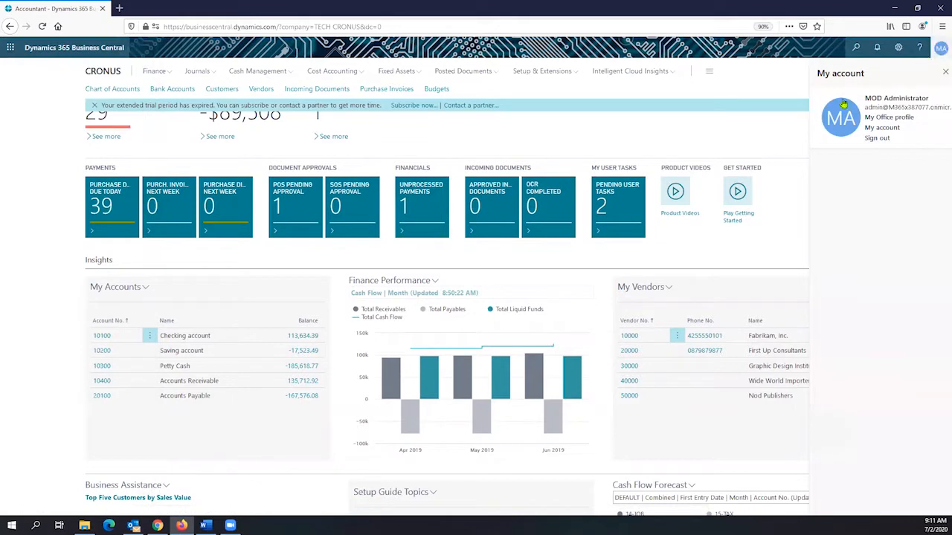
left_click_drag(871, 98, 943, 109)
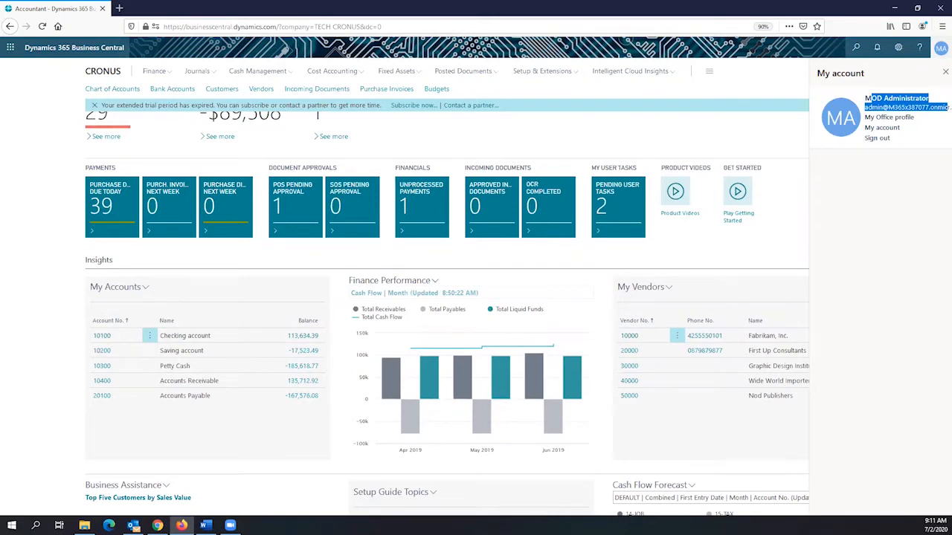
key("alt+Tab")
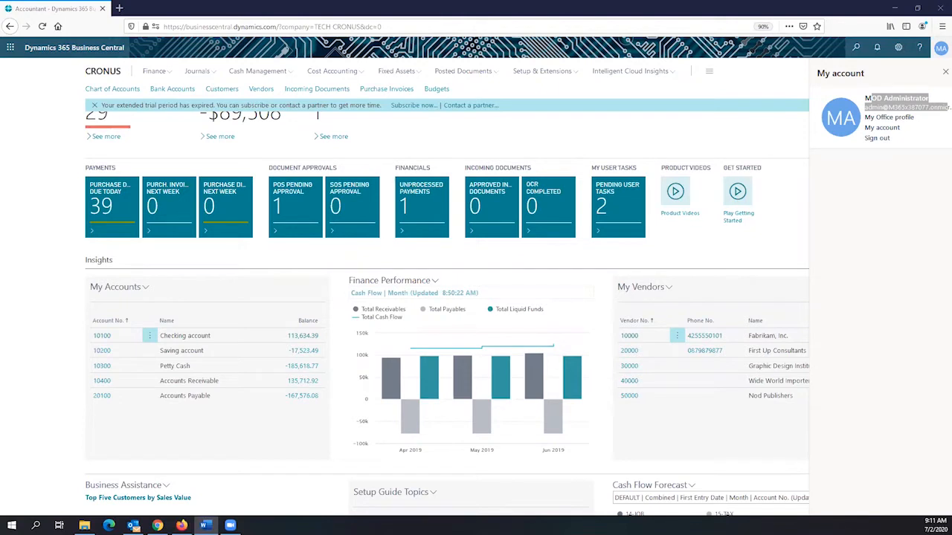
left_click(891, 204)
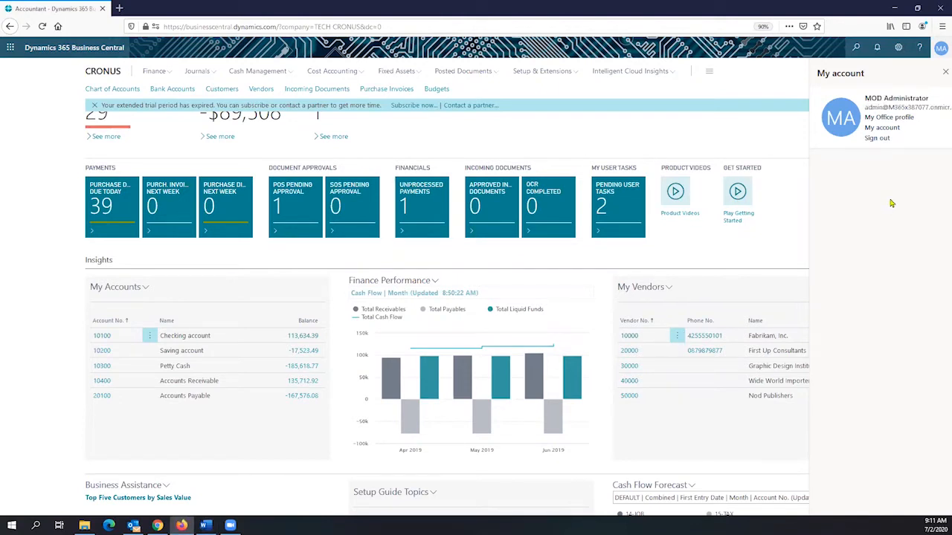
Step: Search Tell Me for "customers" and look through the pages, reports, documentation and AppSource results
left_click(852, 50)
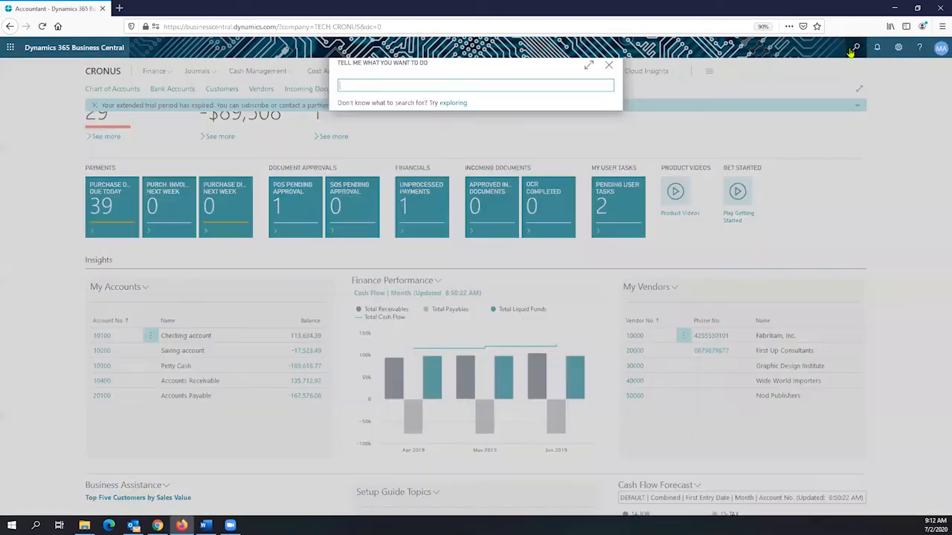
left_click(610, 73)
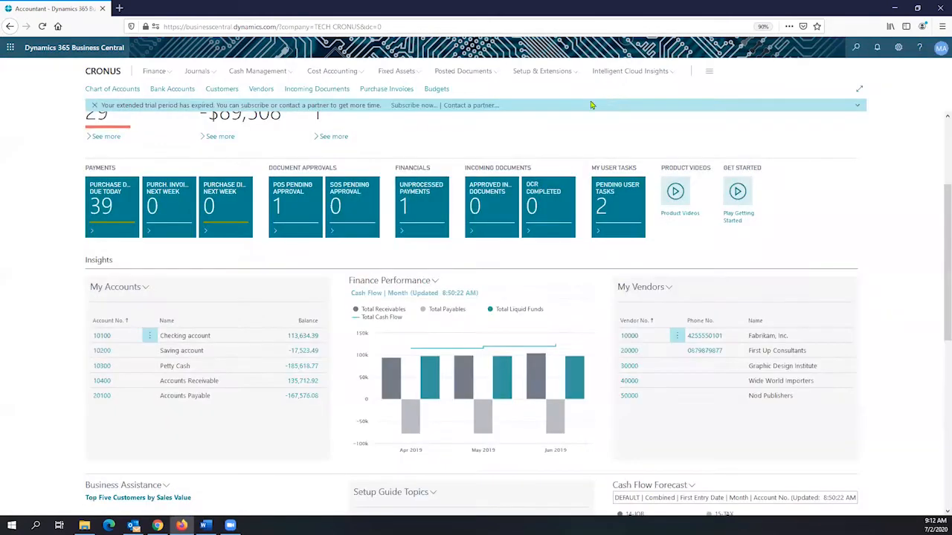
left_click(856, 49)
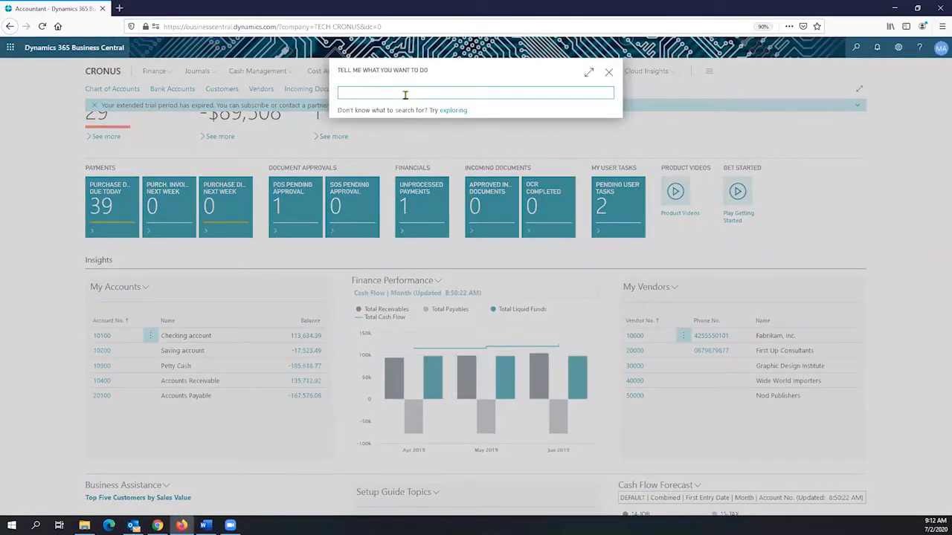
type("cusomters")
key("BackSpace")
key("BackSpace")
key("BackSpace")
key("BackSpace")
key("BackSpace")
key("BackSpace")
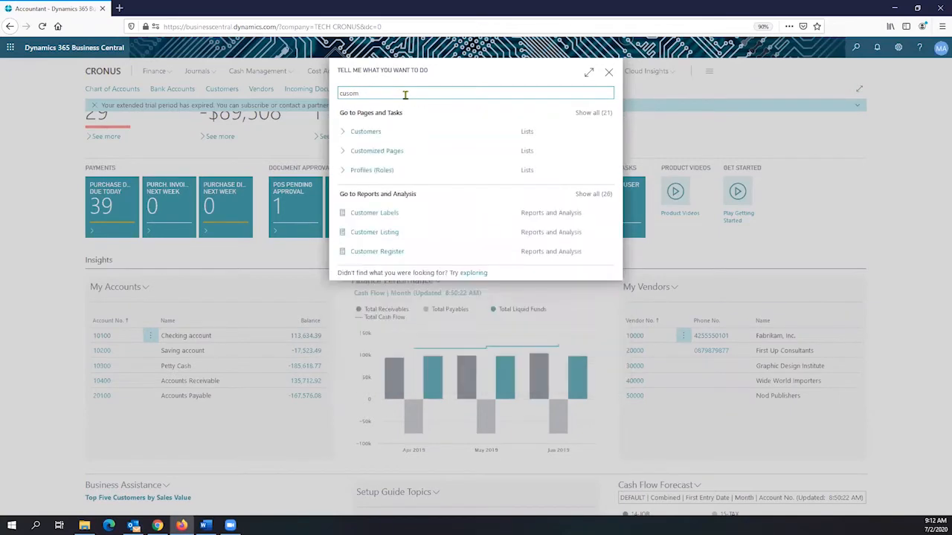
type("tomers")
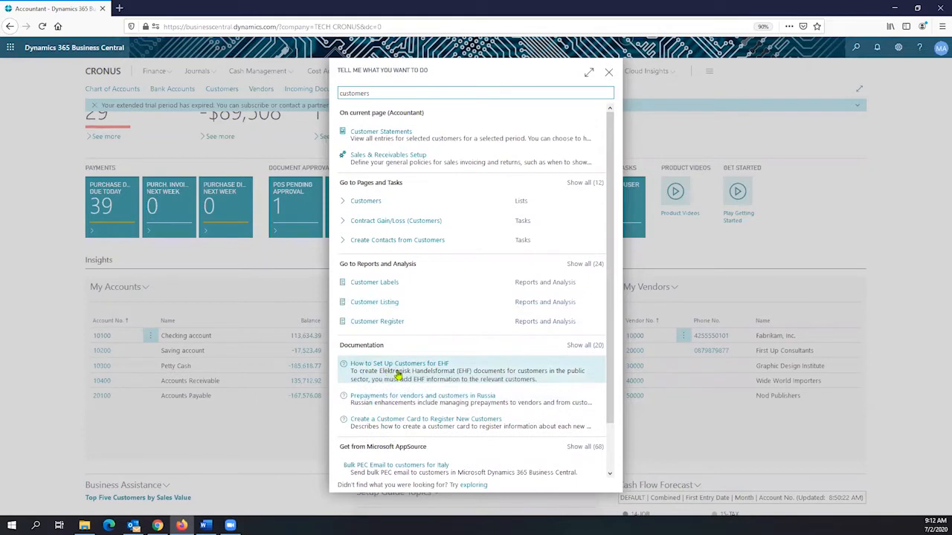
scroll(398, 376, "down", 2)
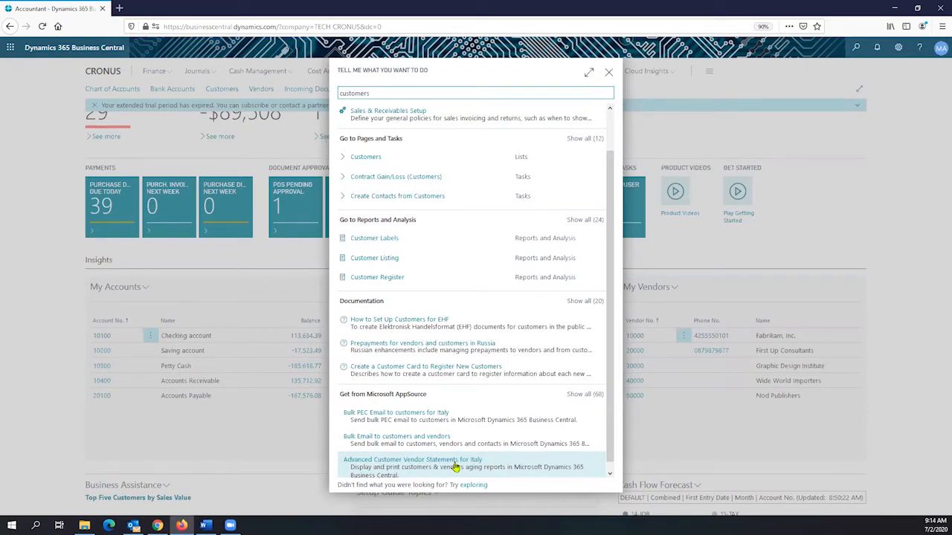
Step: Search Tell Me for "items" instead, look through the results, and close the search window
key("BackSpace")
key("BackSpace")
key("BackSpace")
key("BackSpace")
key("BackSpace")
key("BackSpace")
key("BackSpace")
key("BackSpace")
type("items")
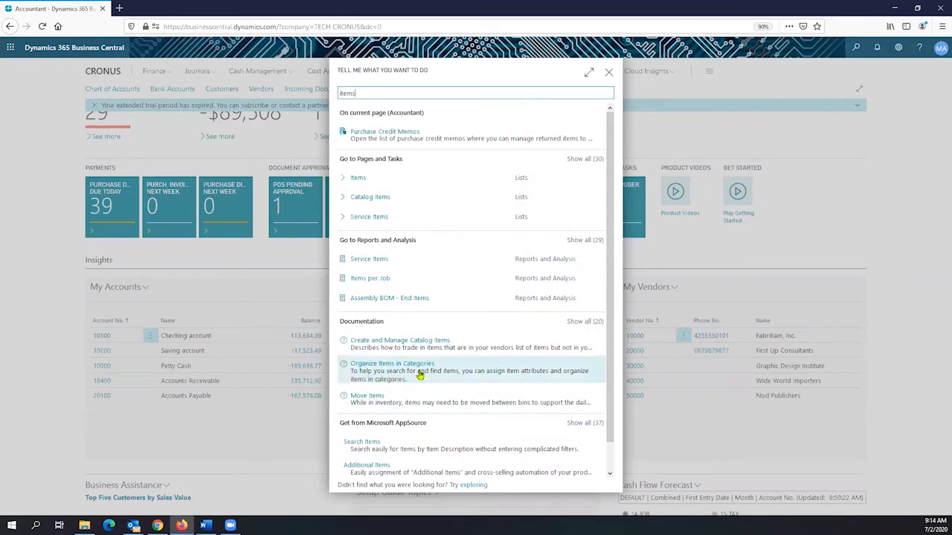
scroll(420, 376, "down", 1)
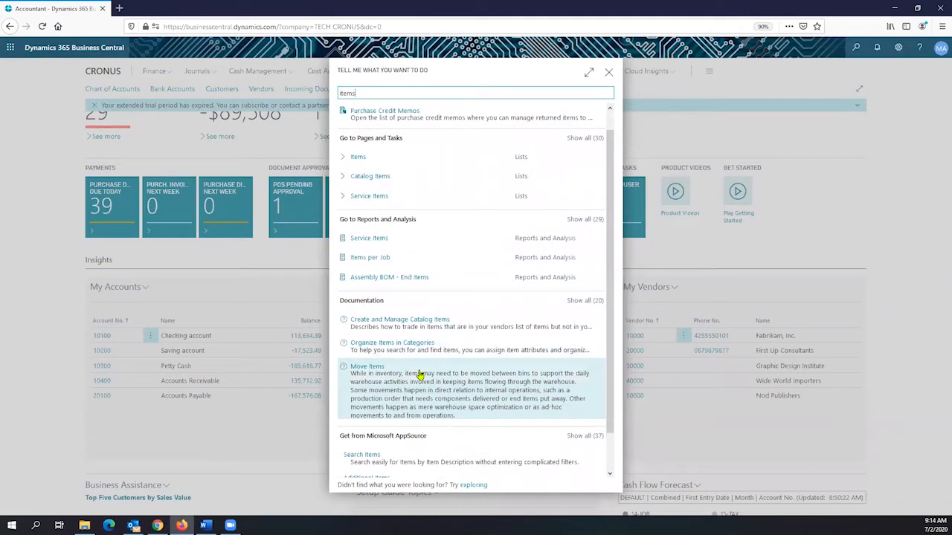
key("alt+Tab")
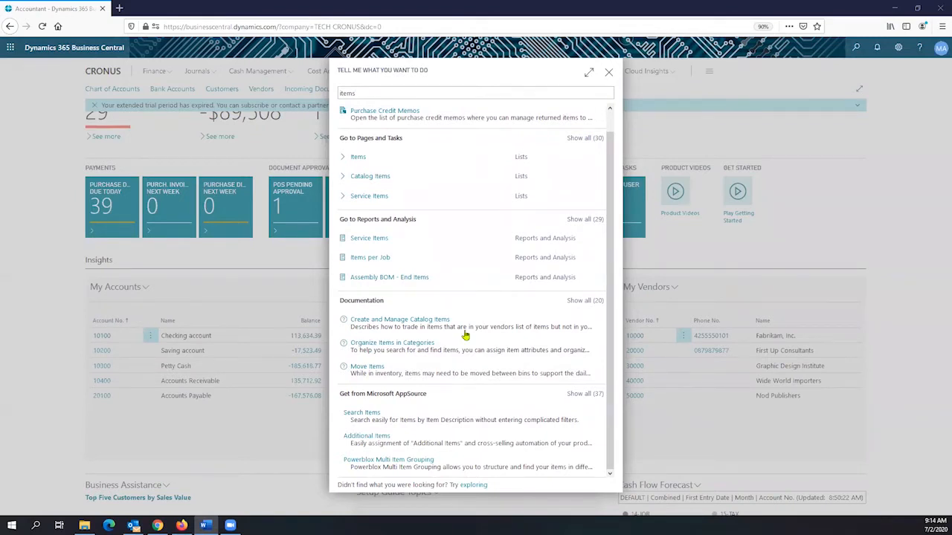
left_click(609, 74)
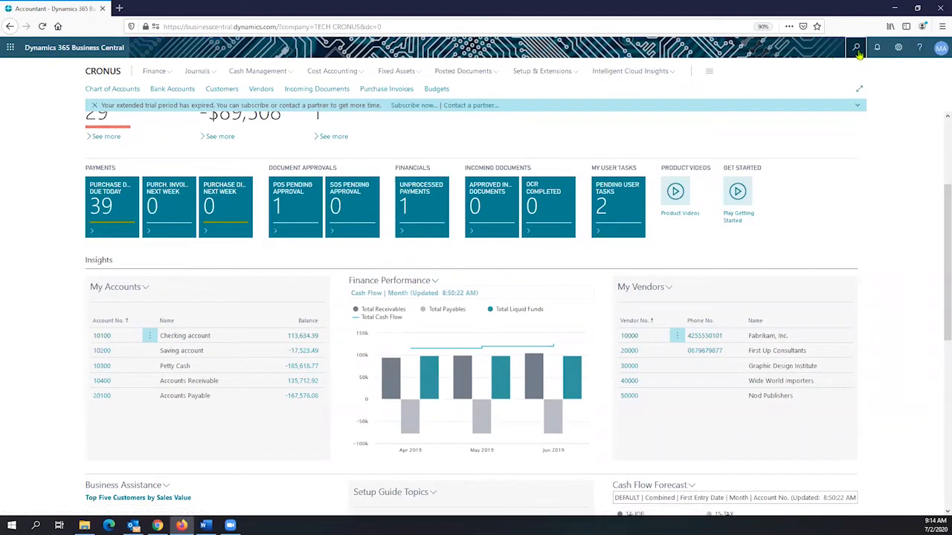
Step: Search Tell Me for "power bi", look through the pages, documentation and AppSource results, and close the search window
key("alt+q")
type("pow")
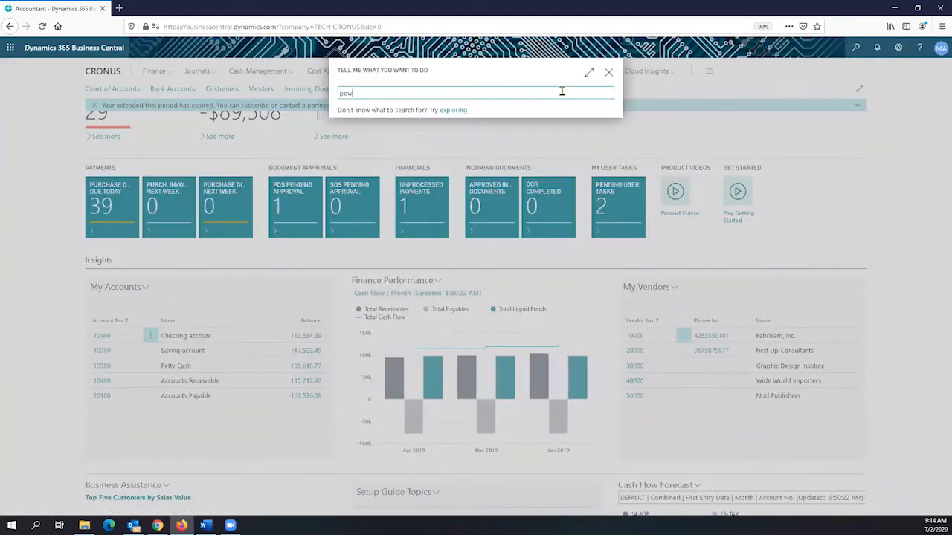
type("er bi")
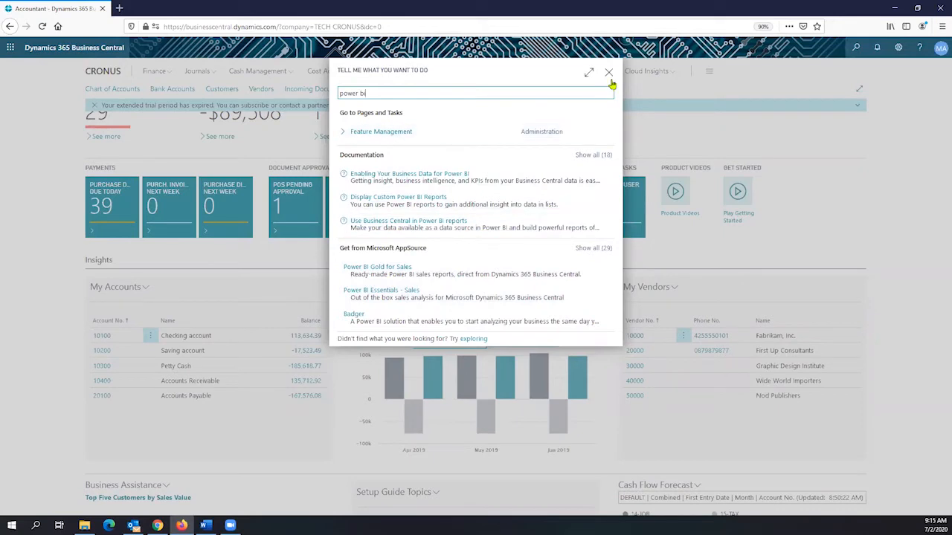
left_click(848, 112)
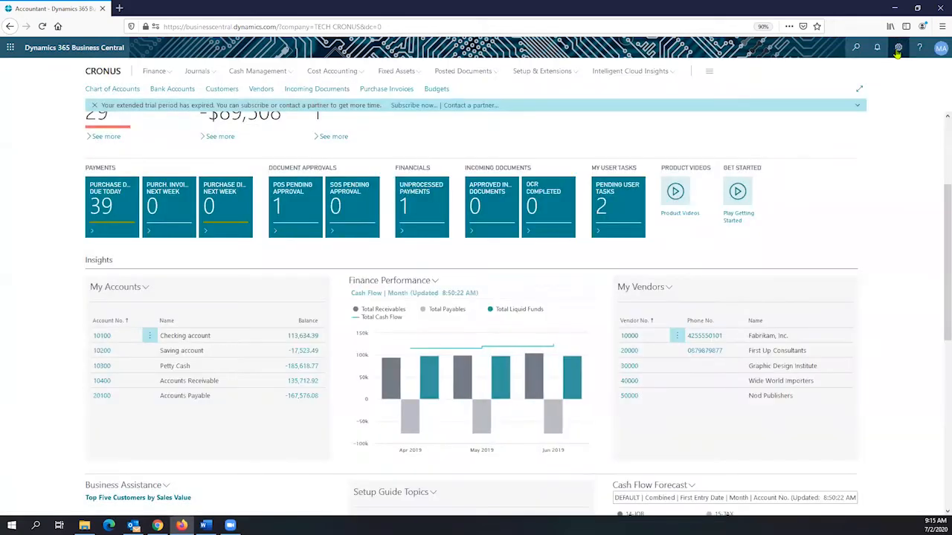
Step: Show all Office 365 settings and try several themes, settling on the red sunset theme with palm trees
left_click(898, 49)
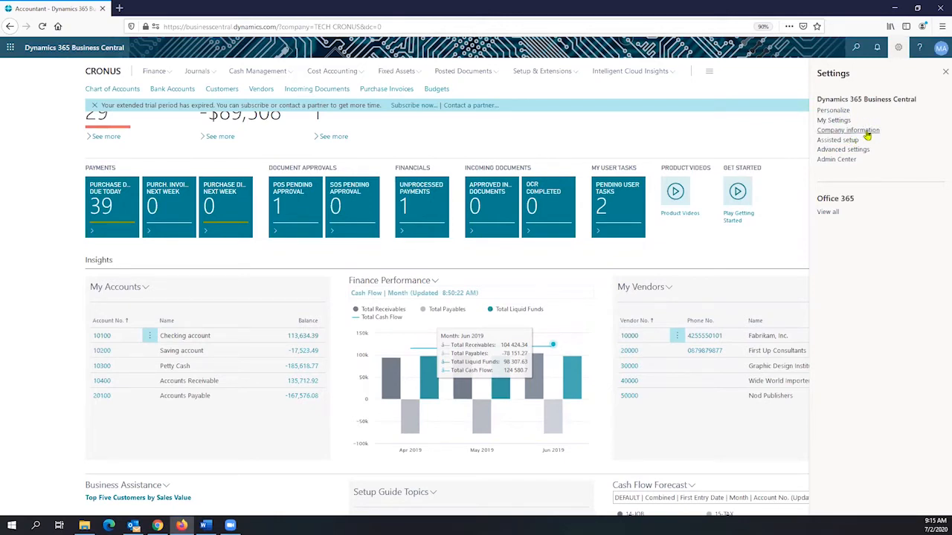
left_click(828, 213)
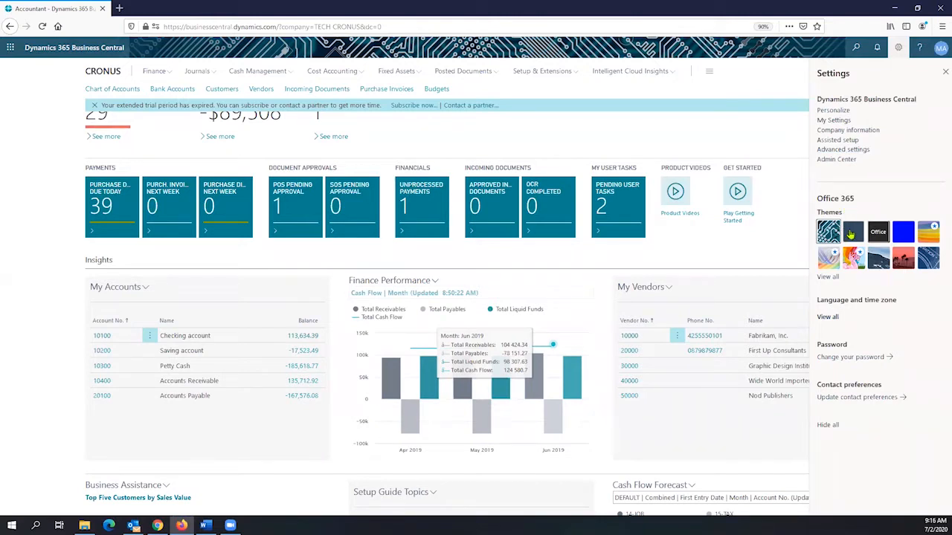
left_click(852, 231)
left_click(902, 233)
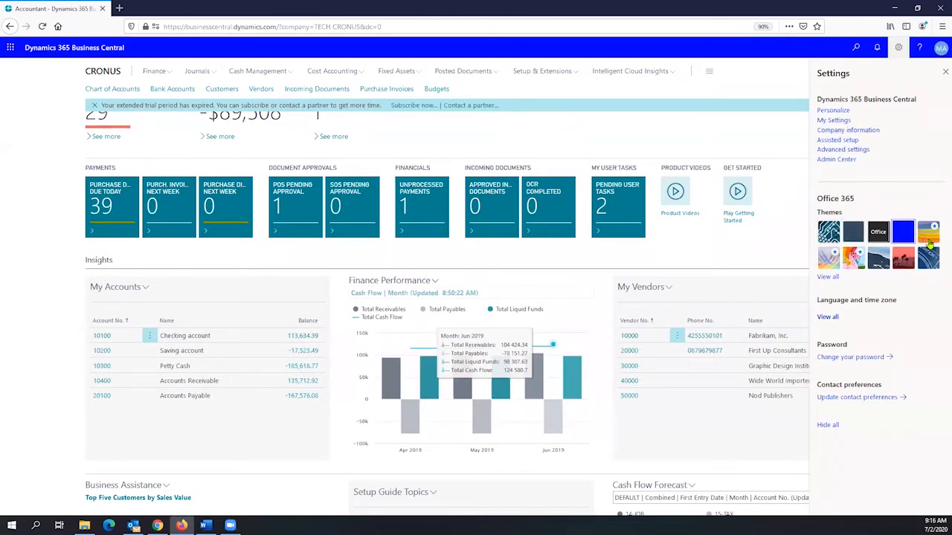
left_click(929, 243)
left_click(904, 259)
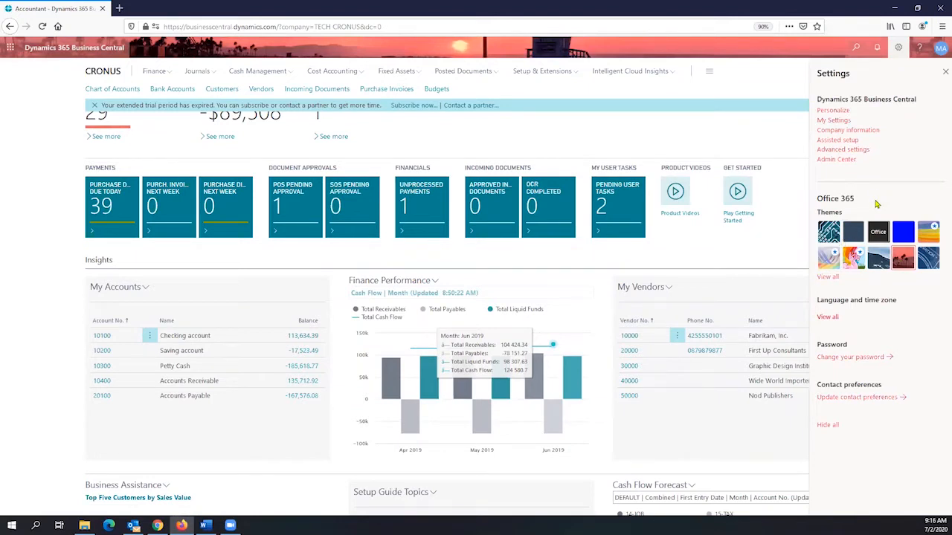
Step: Open My Settings and view the list of allowed companies without picking another one
left_click(834, 121)
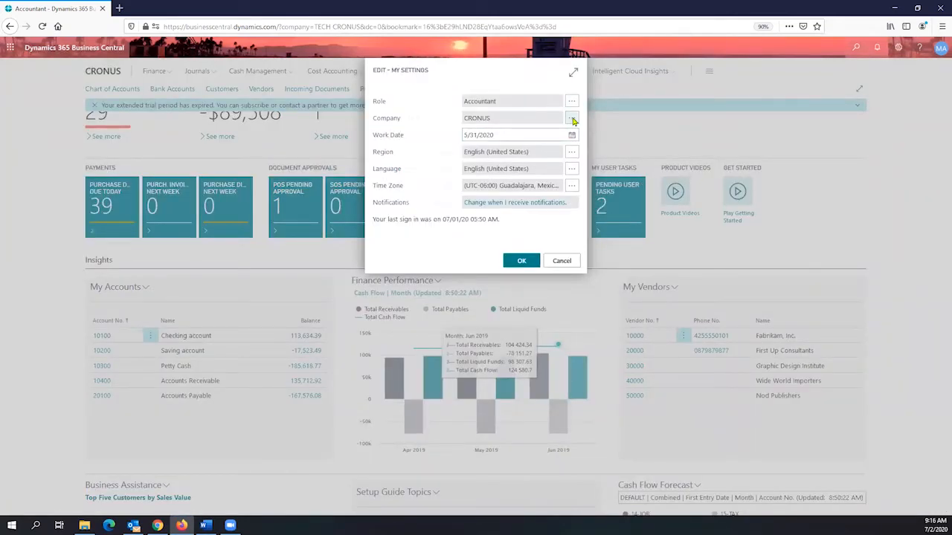
left_click(572, 119)
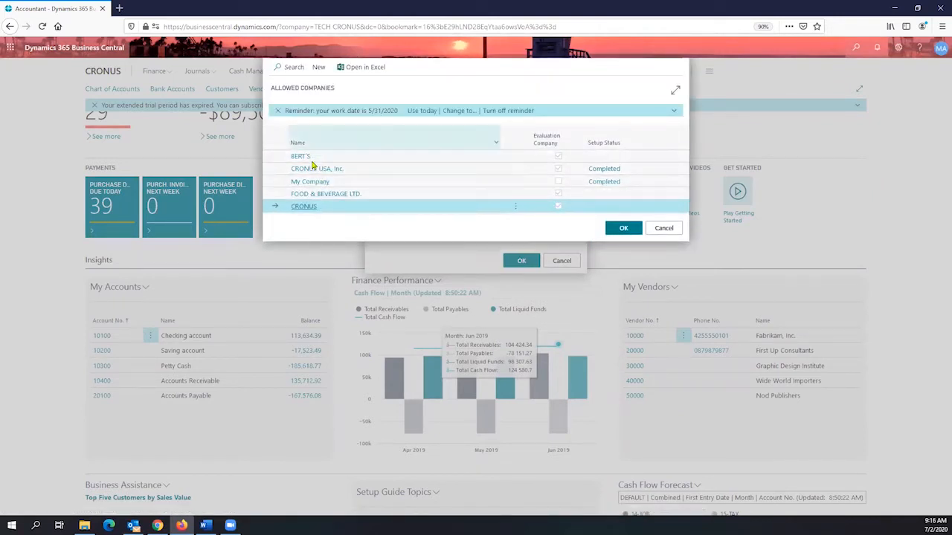
left_click(664, 229)
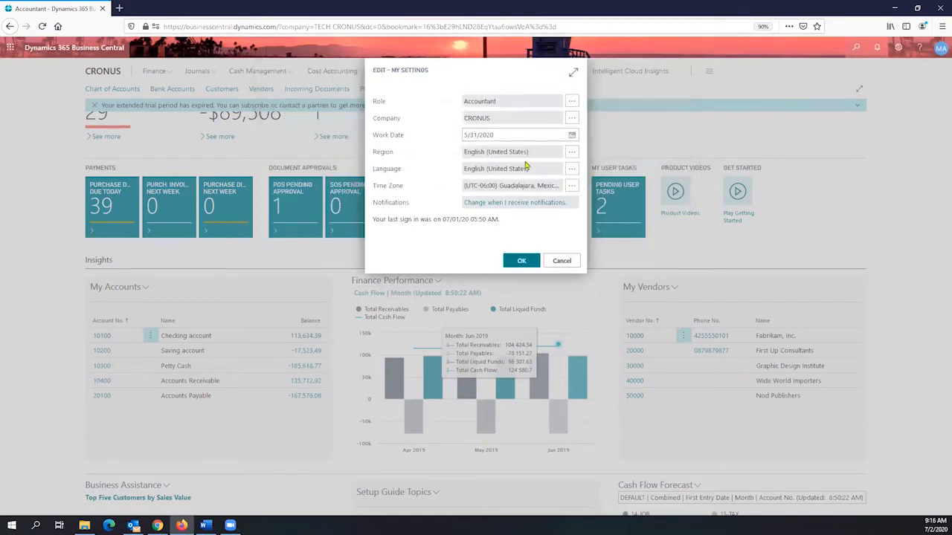
Step: View the lists available for the Region and Time Zone settings, cancelling each without a change
left_click(569, 153)
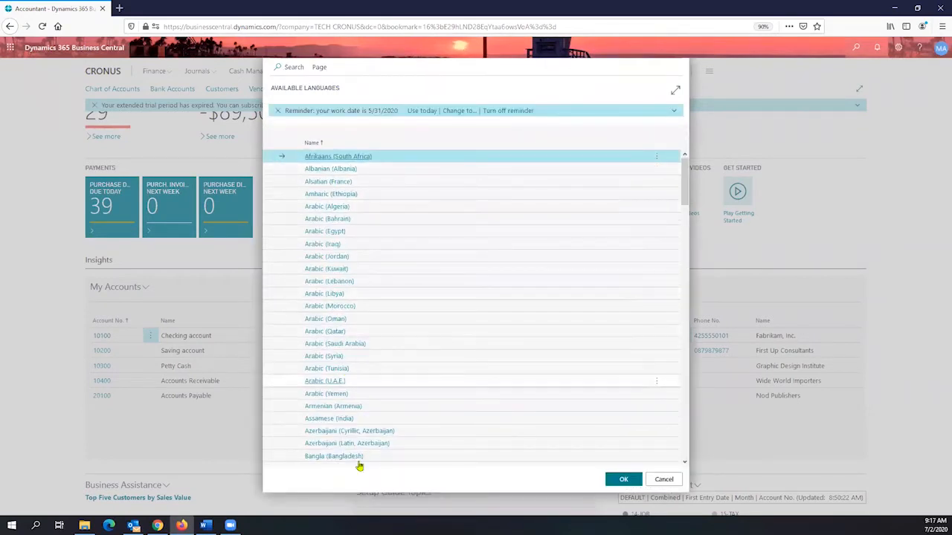
left_click(664, 480)
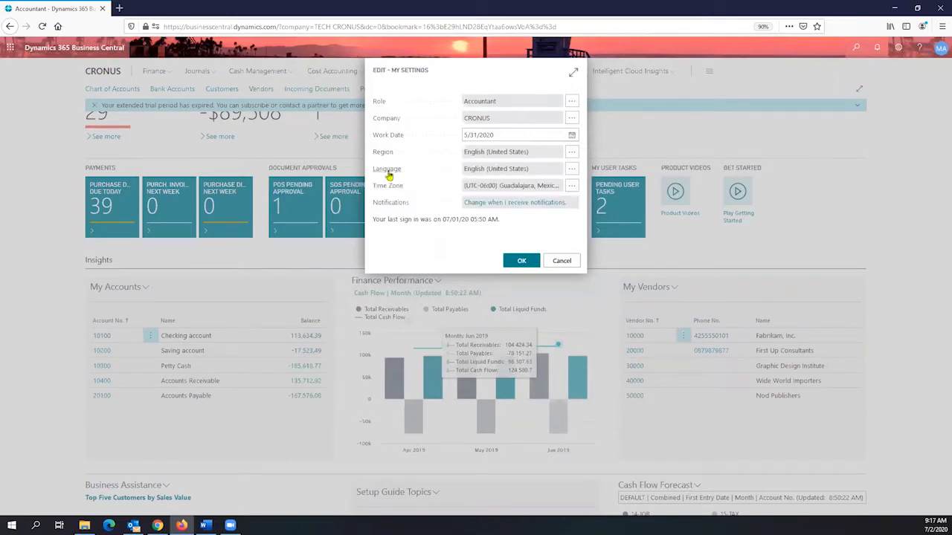
mouse_move(388, 175)
left_click(572, 186)
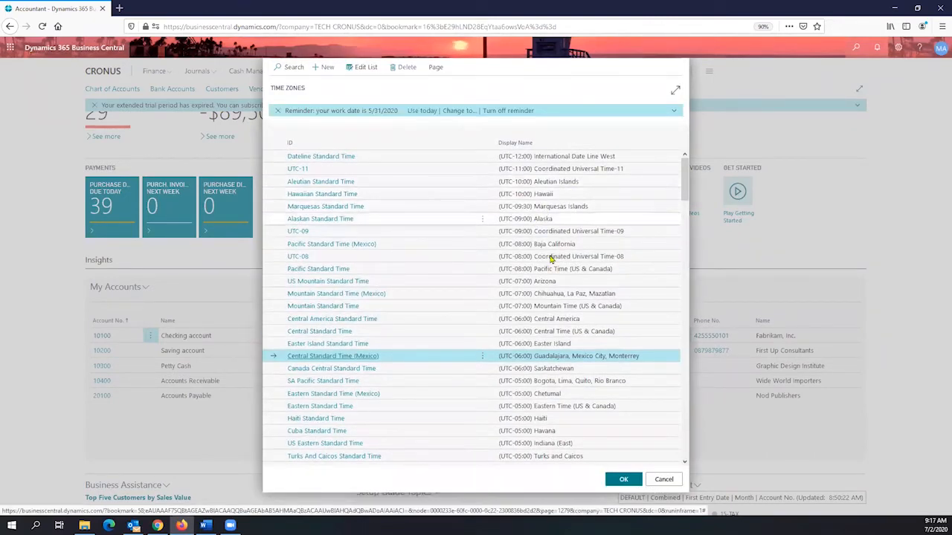
left_click(664, 479)
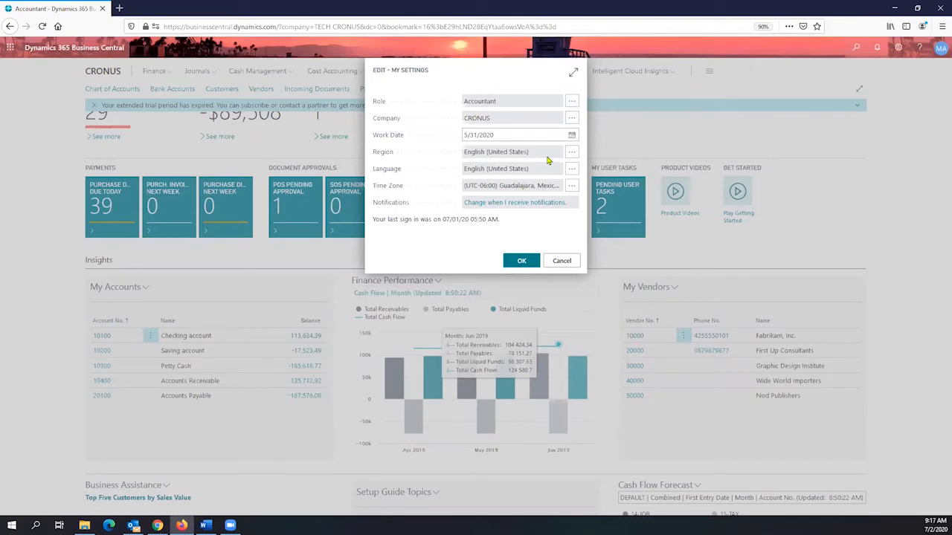
Step: Try the Business Manager role in My Settings and cancel the settings dialog
left_click(572, 103)
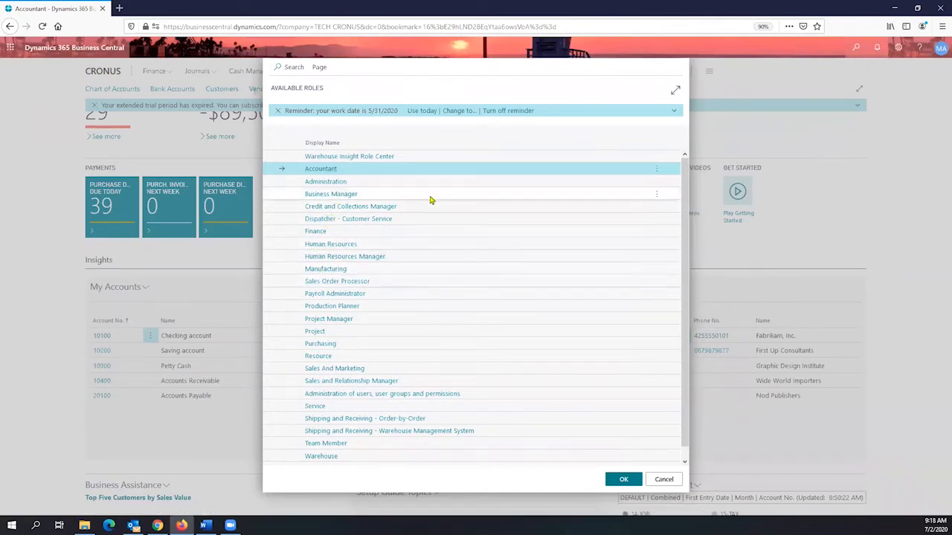
left_click(388, 195)
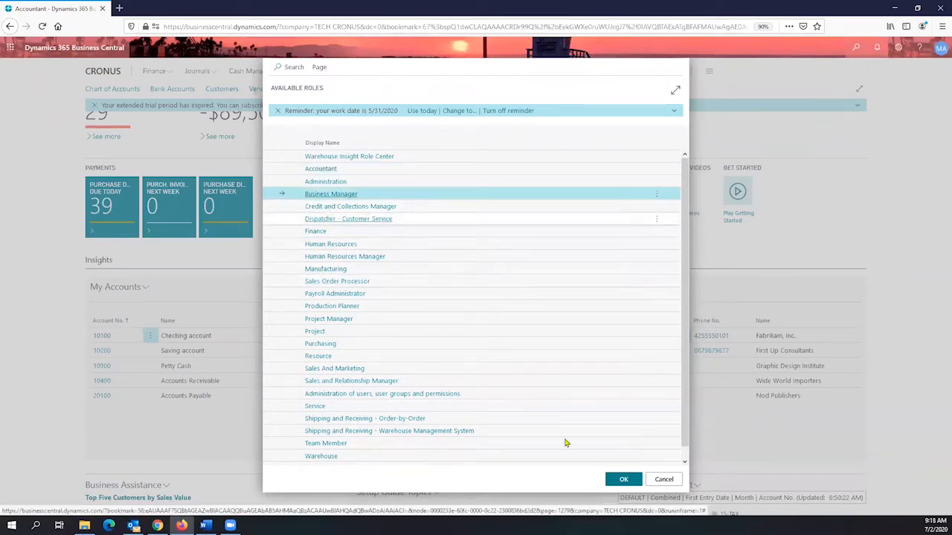
left_click(631, 480)
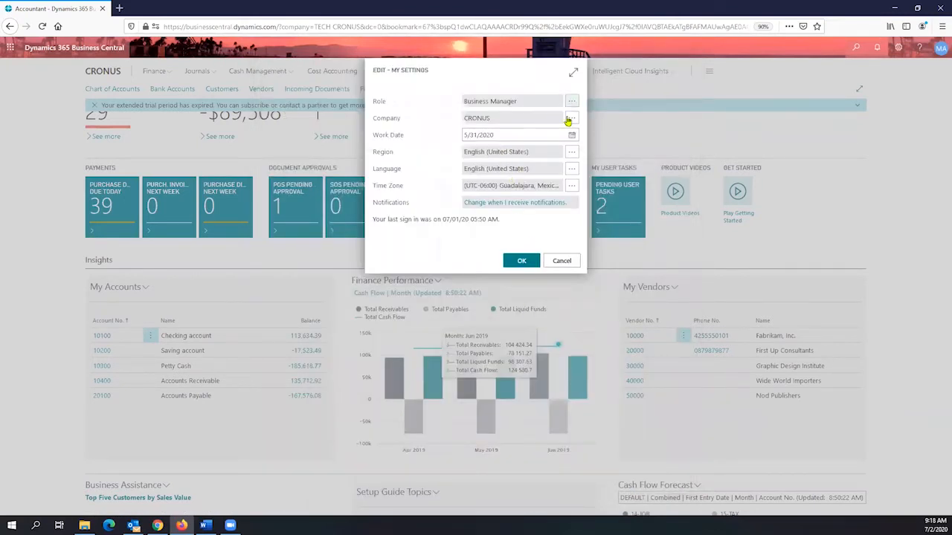
left_click(562, 261)
Step: Look over the Accountant home page from the headline to the insight charts and dismiss the expired trial notification
scroll(476, 238, "up", 4)
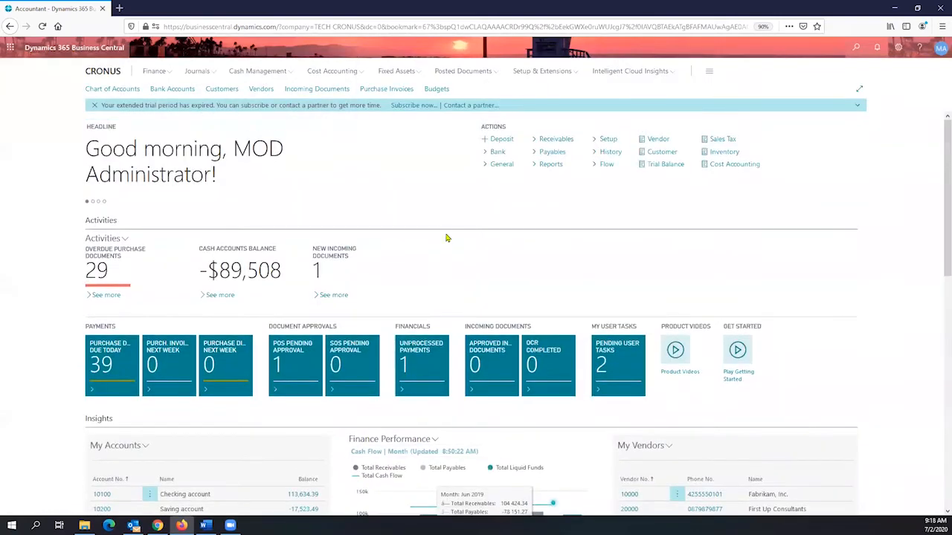
scroll(446, 237, "down", 4)
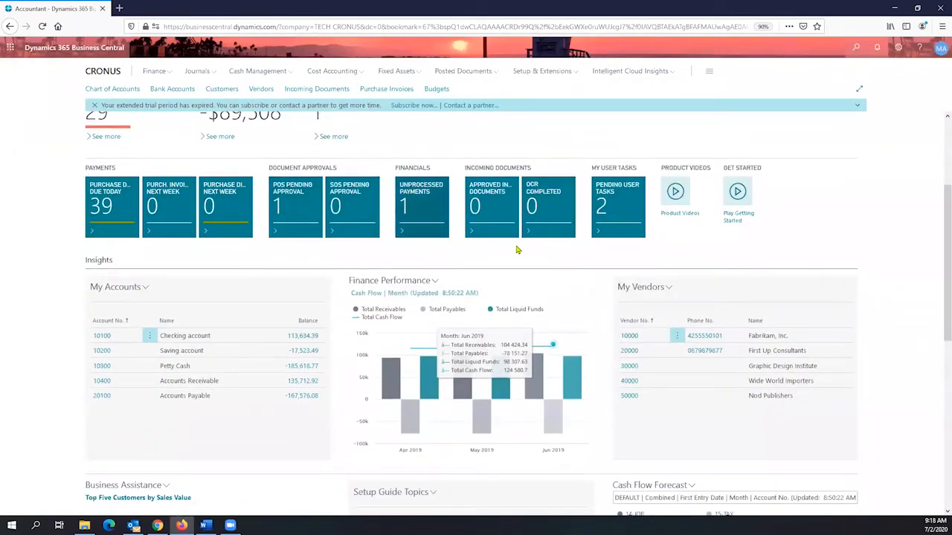
scroll(516, 250, "down", 2)
scroll(517, 250, "down", 3)
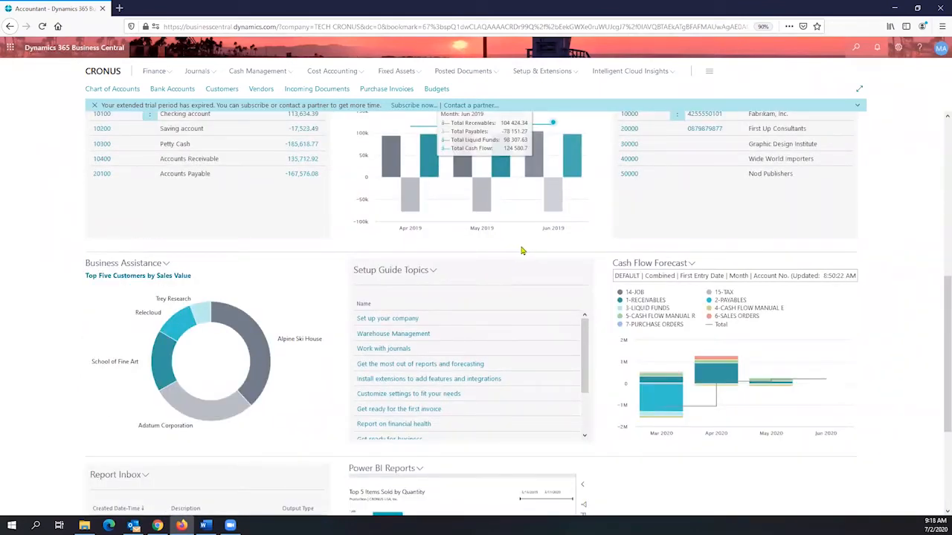
scroll(524, 292, "up", 4)
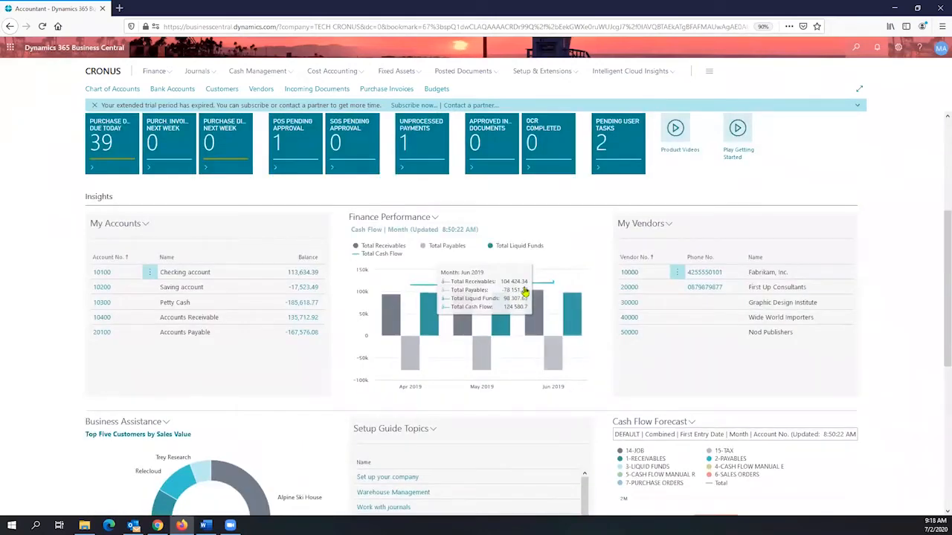
scroll(15, 400, "down", 1)
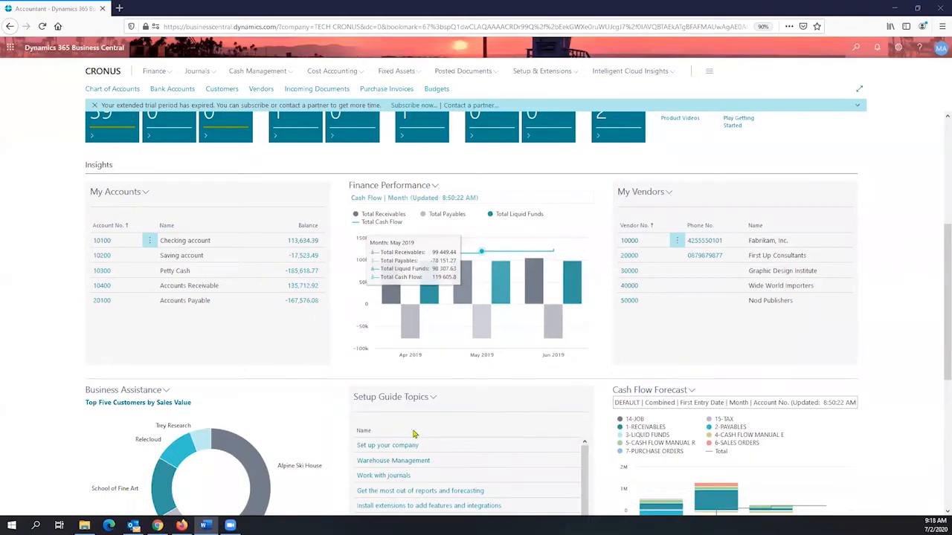
scroll(432, 424, "up", 3)
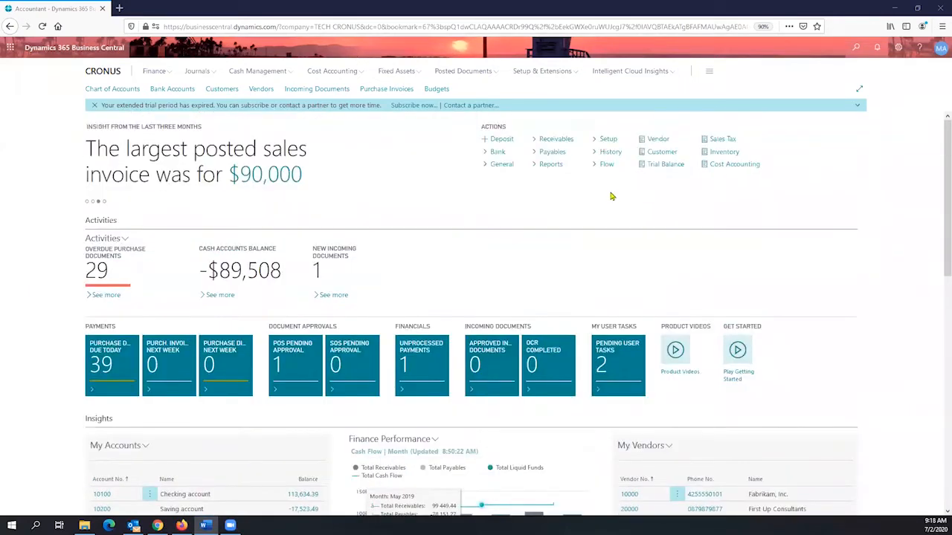
left_click(94, 105)
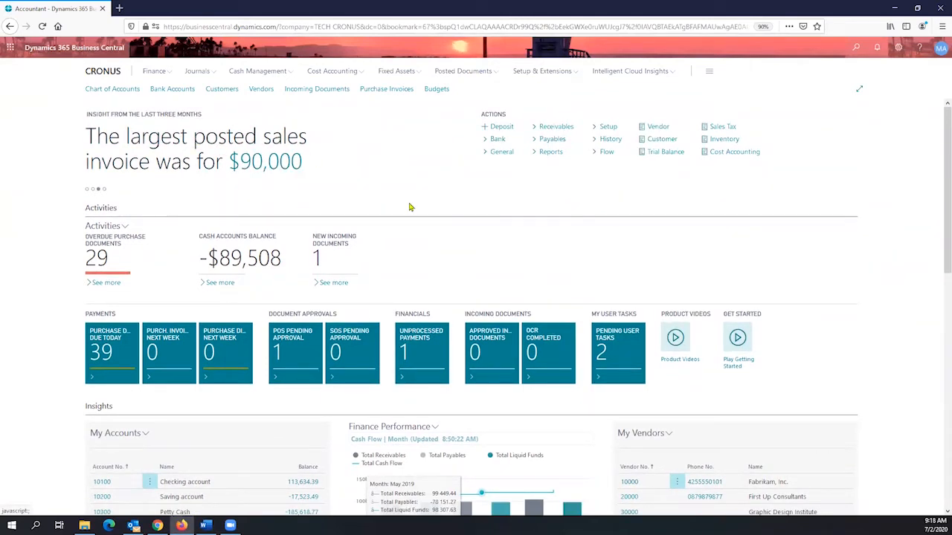
Step: Explore all business areas in the role explorer, expand General Ledger and Employees, and return to the home page
left_click(709, 74)
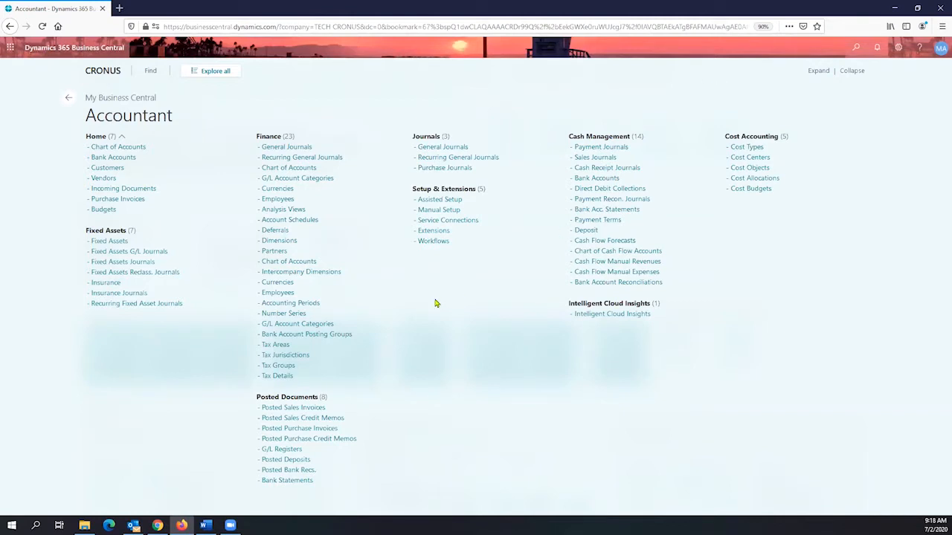
left_click(220, 71)
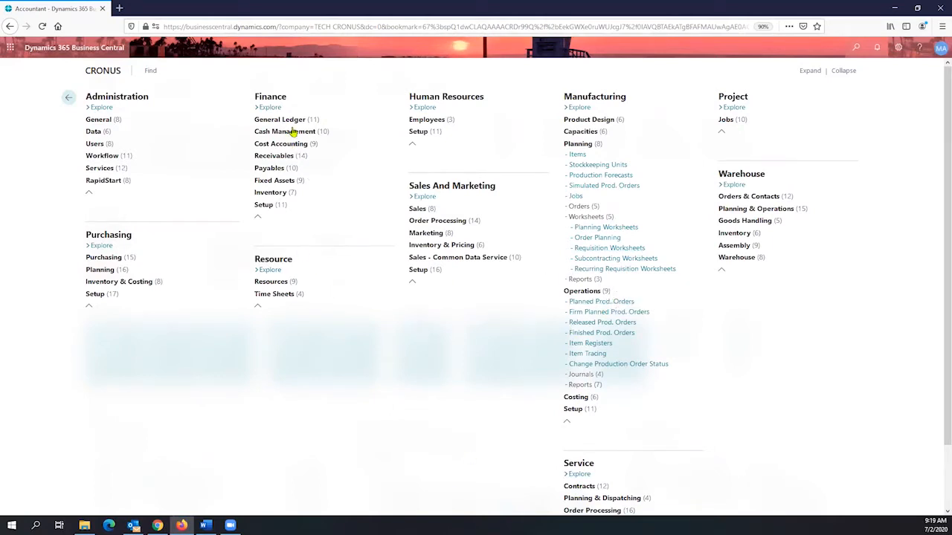
left_click(325, 121)
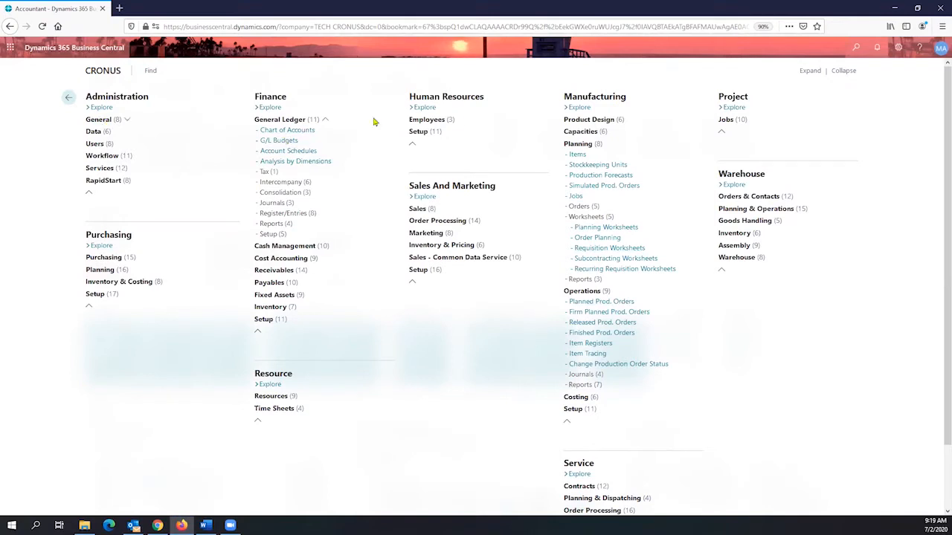
left_click(461, 119)
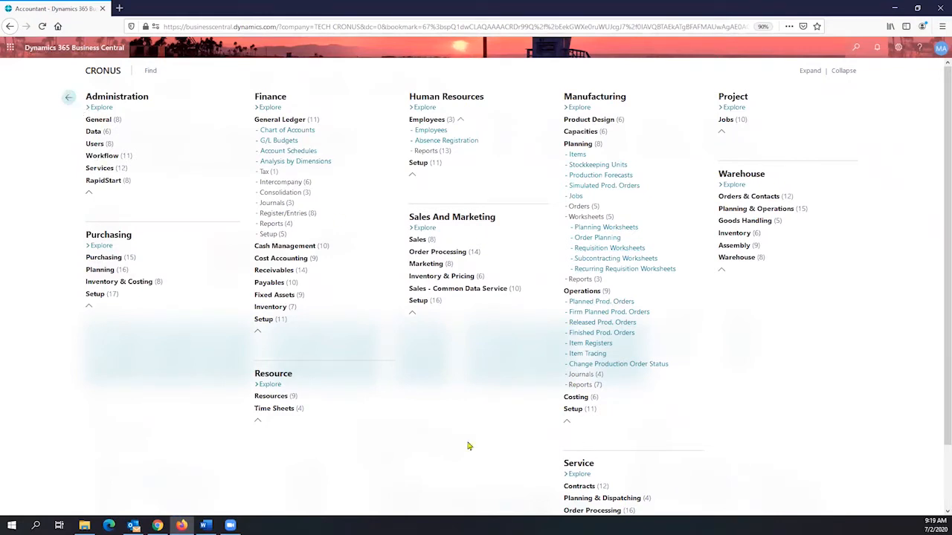
left_click(69, 100)
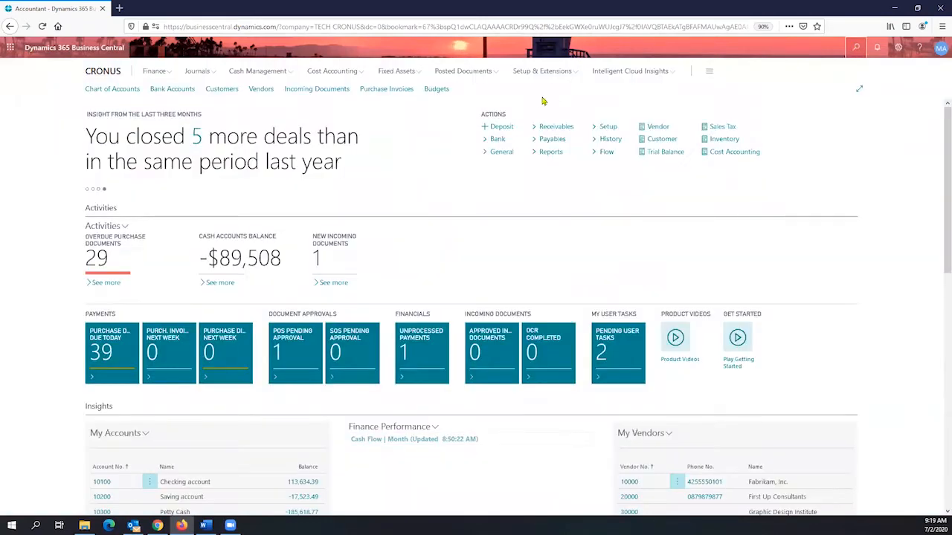
Step: Show the empty Tell Me search window with its exploring link and close it
left_click(858, 49)
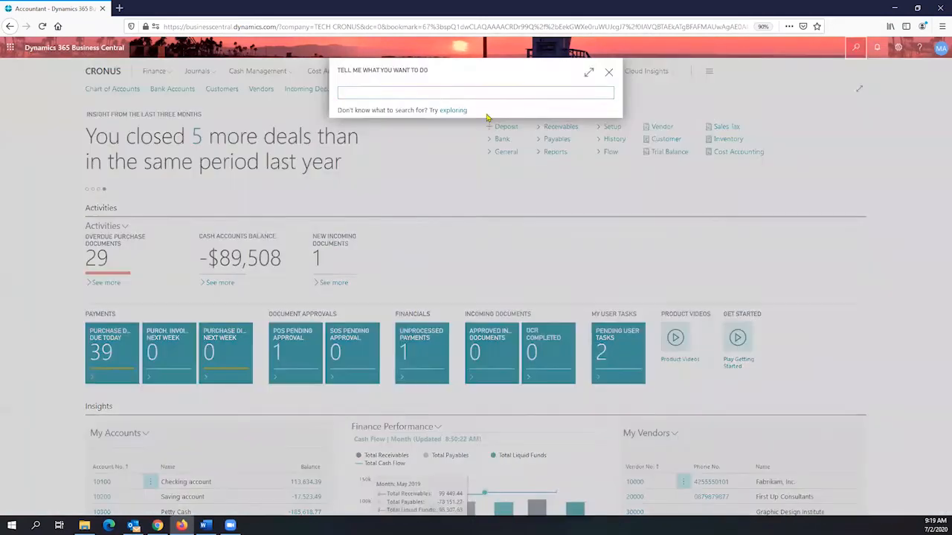
left_click(609, 72)
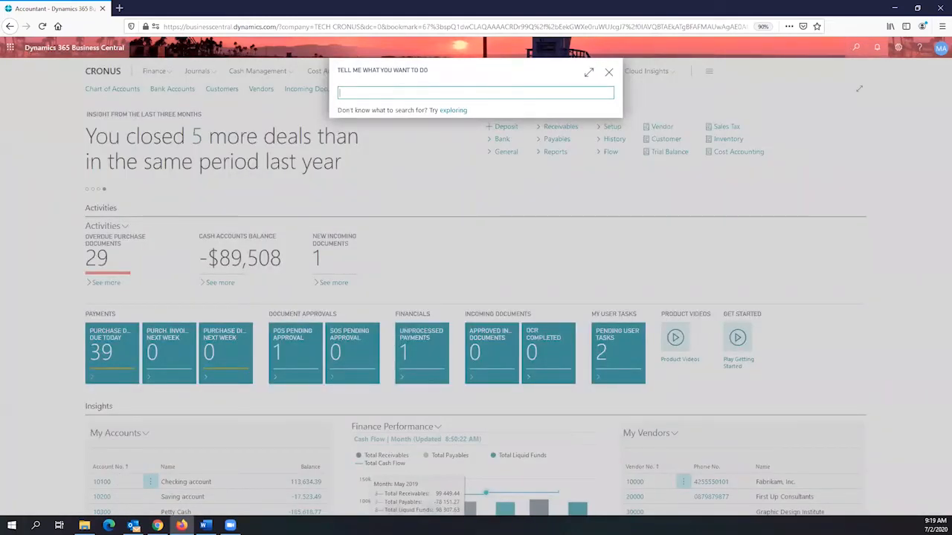
key("alt+Tab")
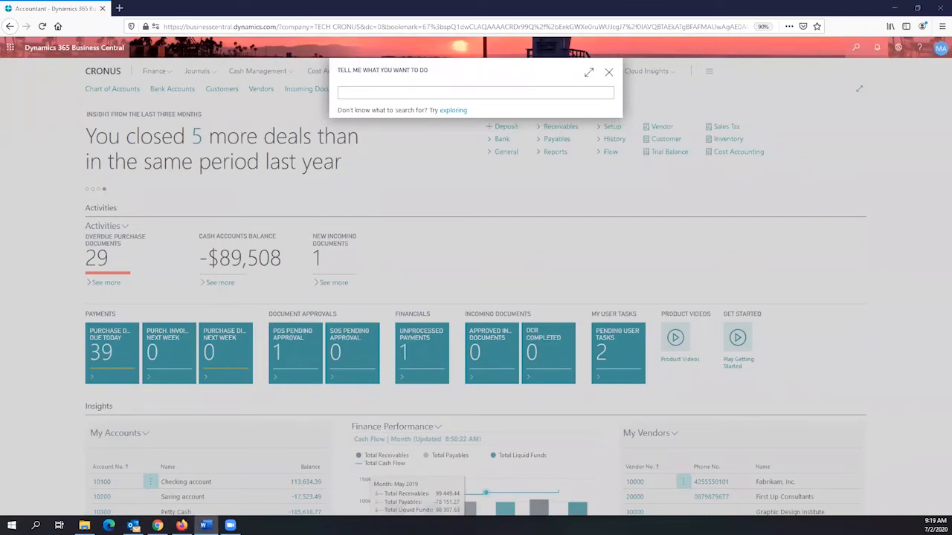
left_click(606, 70)
left_click(525, 218)
Step: Start personalizing the Accountant home page and look over its headline, Activities and Self-Service parts
scroll(536, 221, "down", 2)
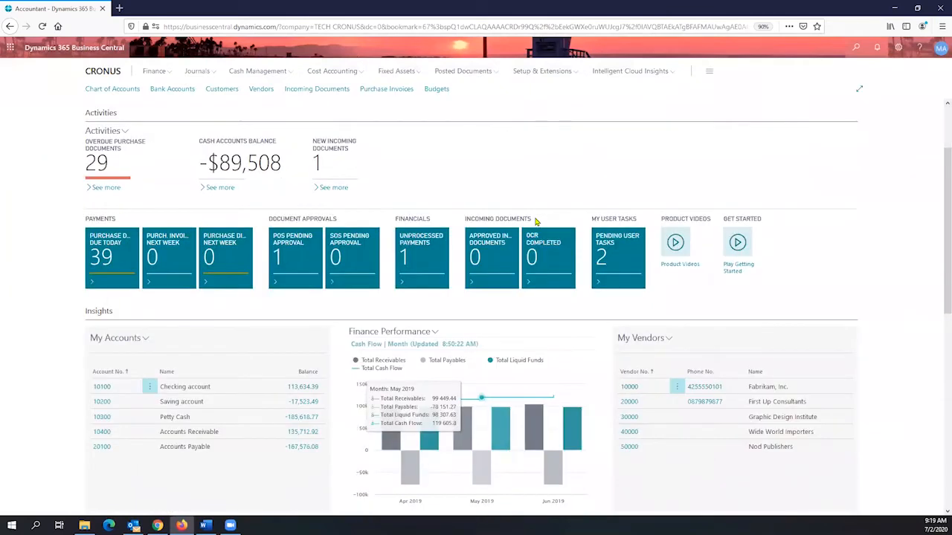
scroll(535, 222, "down", 1)
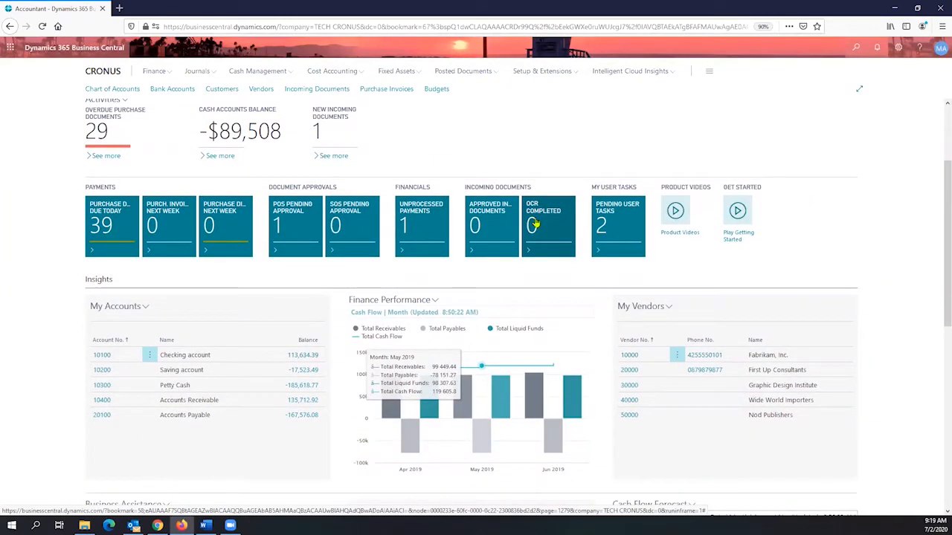
left_click(899, 49)
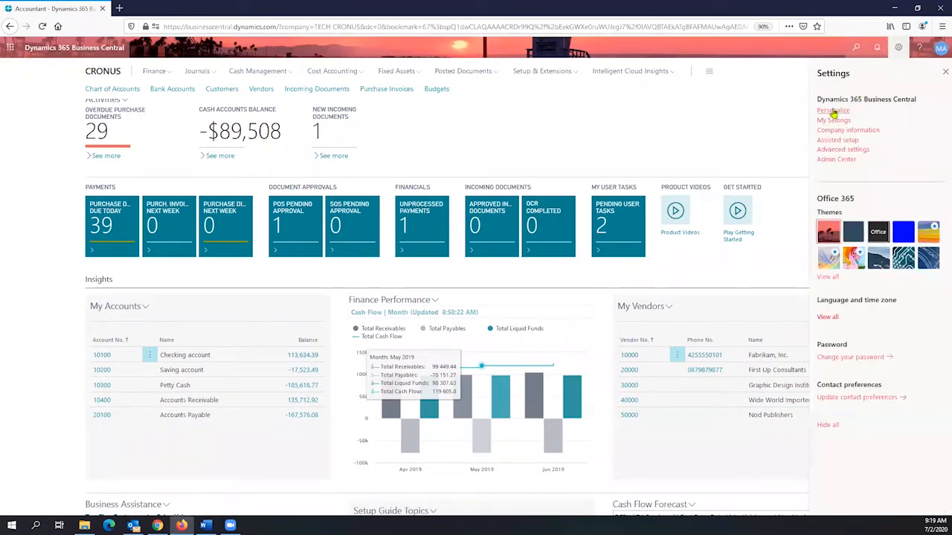
left_click(830, 111)
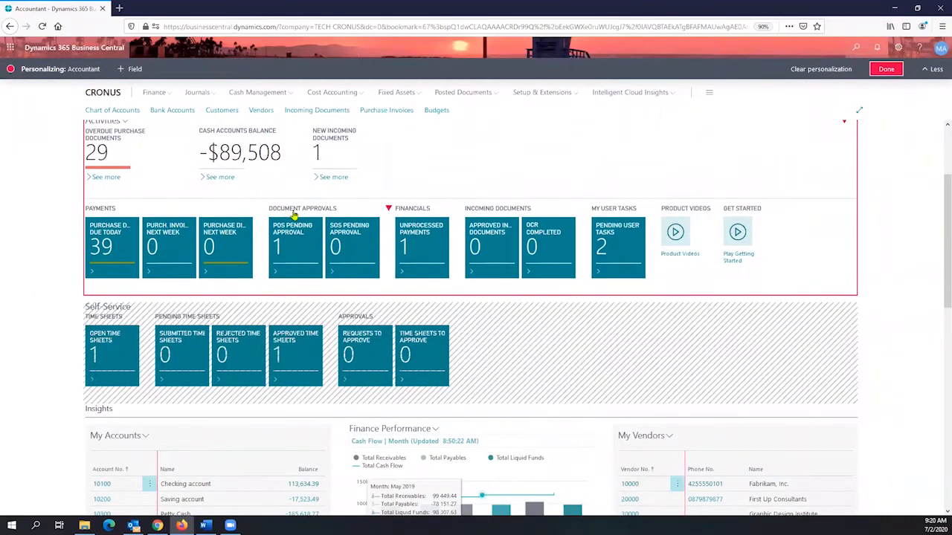
scroll(365, 268, "up", 2)
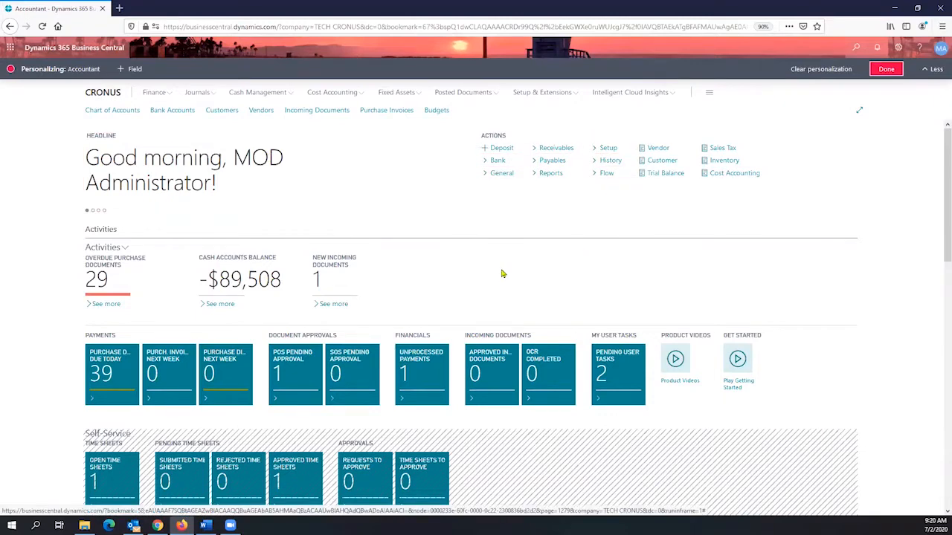
scroll(468, 264, "down", 2)
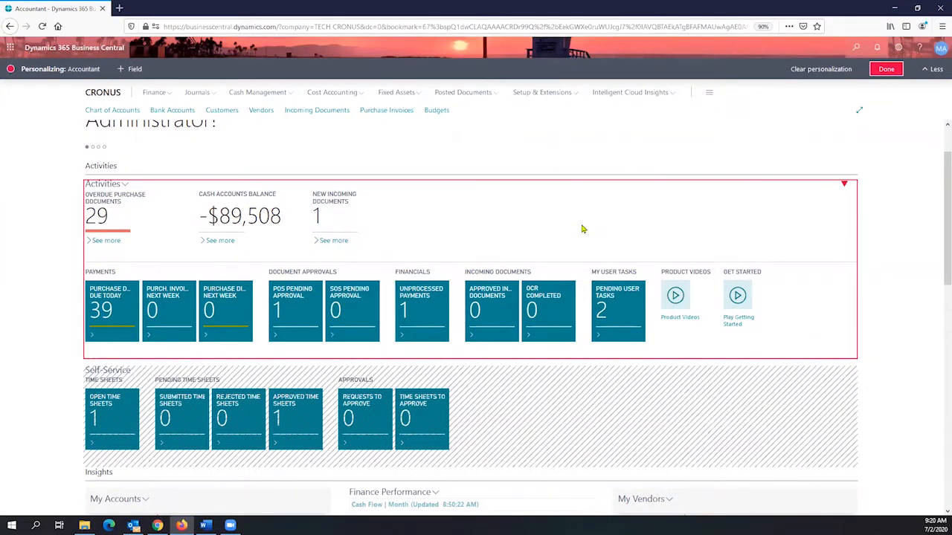
scroll(583, 229, "up", 2)
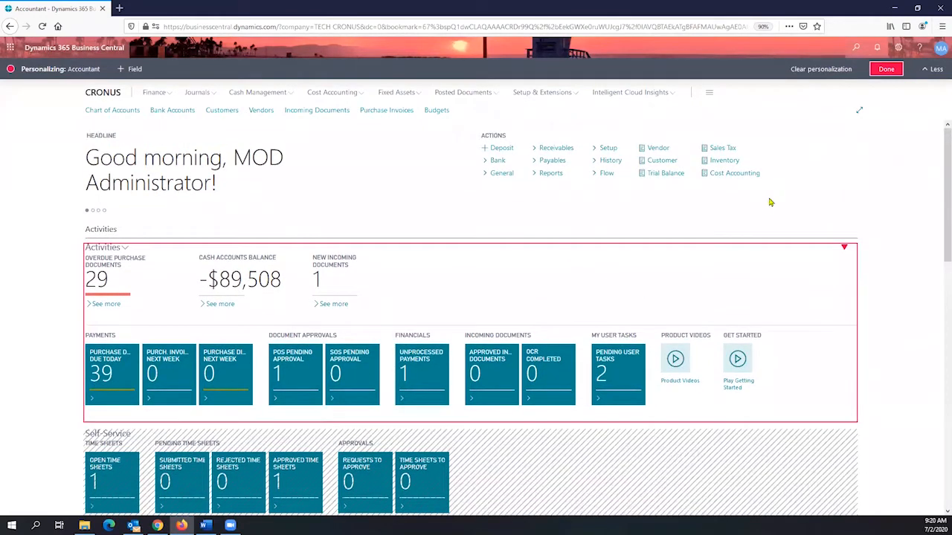
Step: Try to move the Finance Performance part to the end of the first Insights row and My Vendors ahead of it
scroll(507, 322, "down", 1)
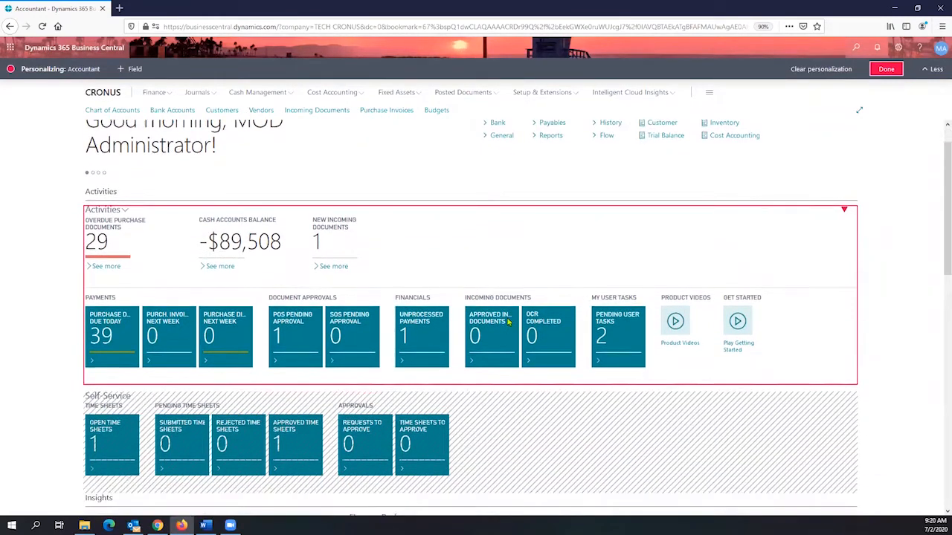
scroll(510, 321, "down", 2)
scroll(510, 321, "down", 5)
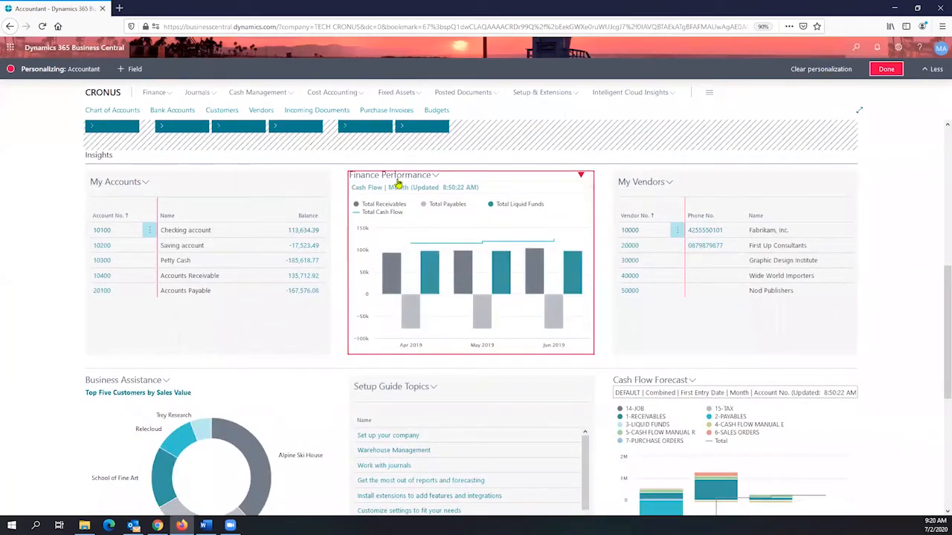
left_click_drag(397, 185, 918, 207)
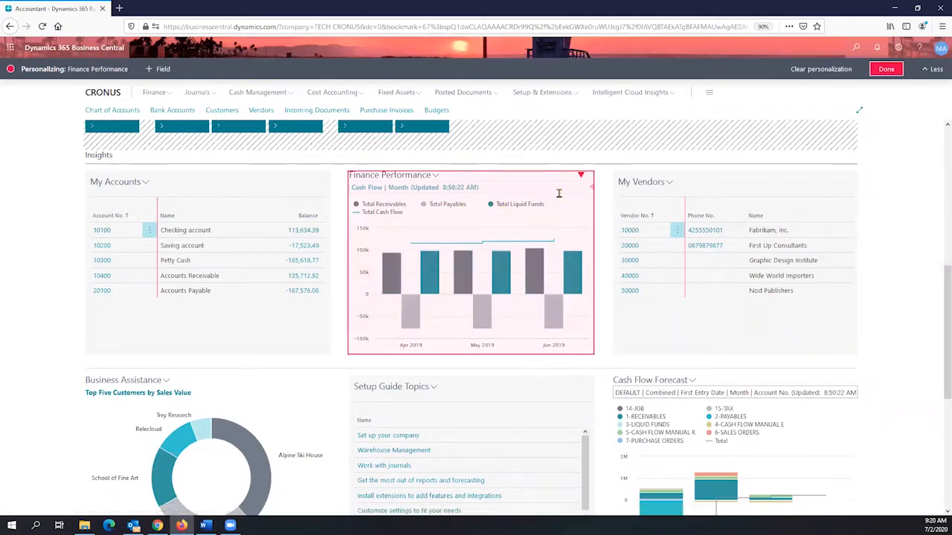
left_click_drag(712, 185, 482, 181)
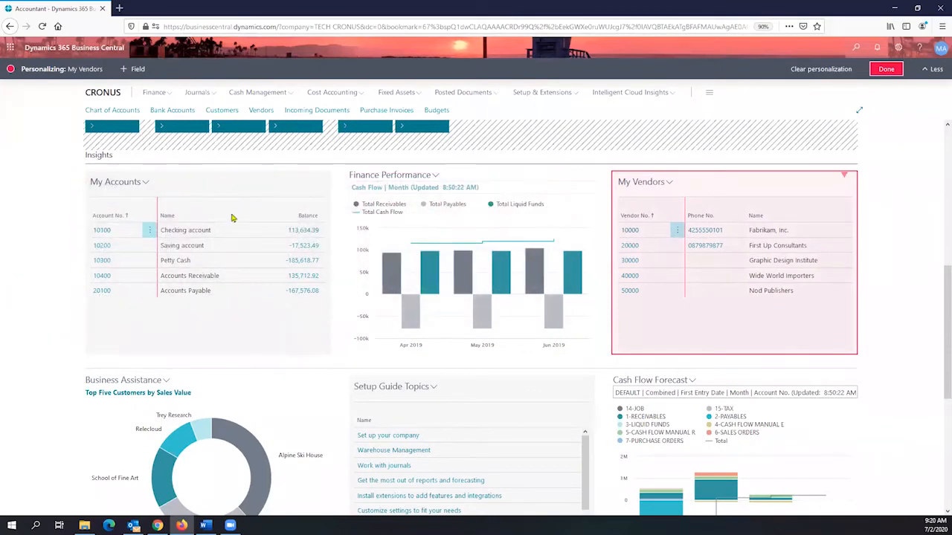
left_click(259, 215)
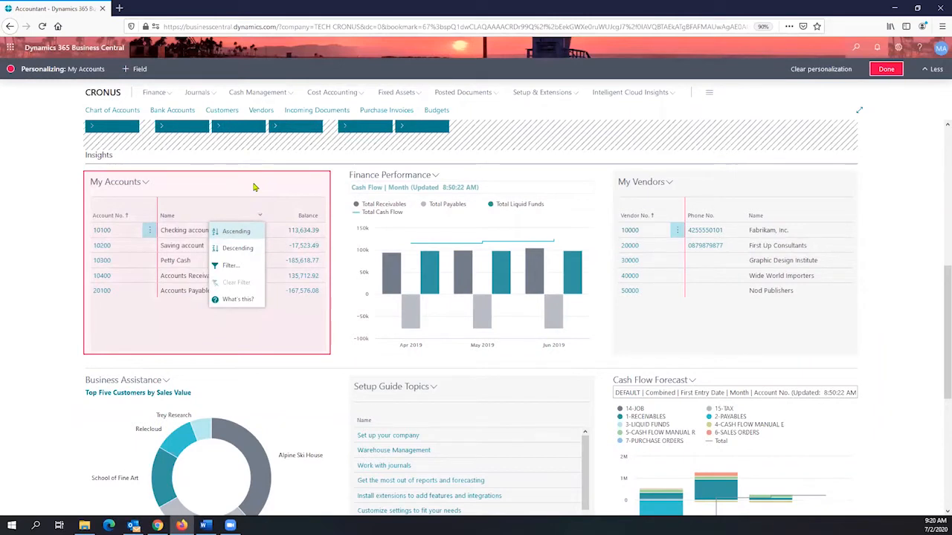
left_click(354, 234)
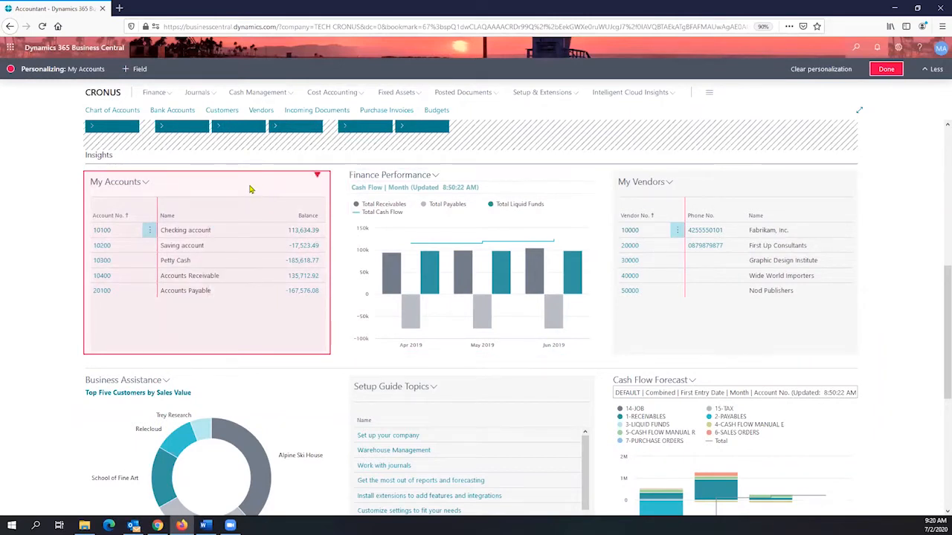
Step: Move the My Accounts part to the end of the first Insights row, after My Vendors
left_click_drag(250, 189, 867, 192)
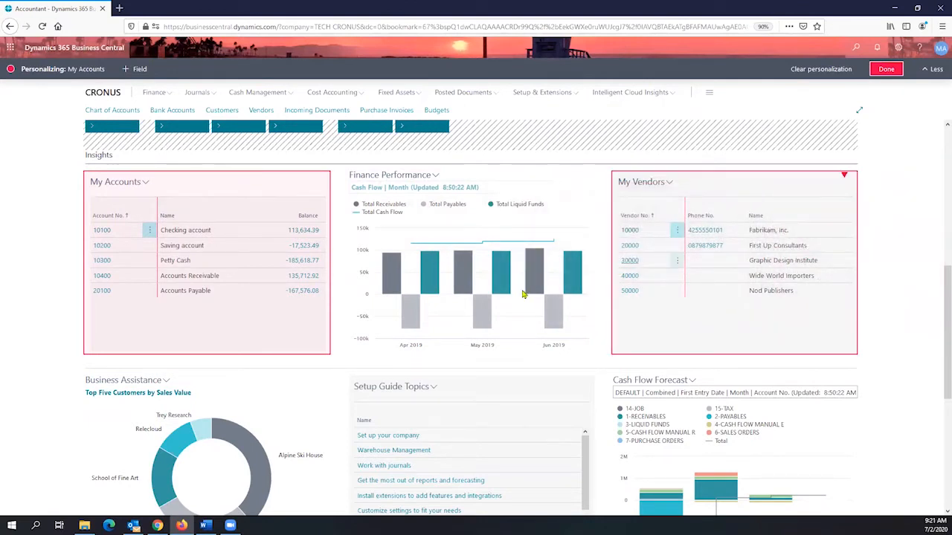
mouse_move(523, 295)
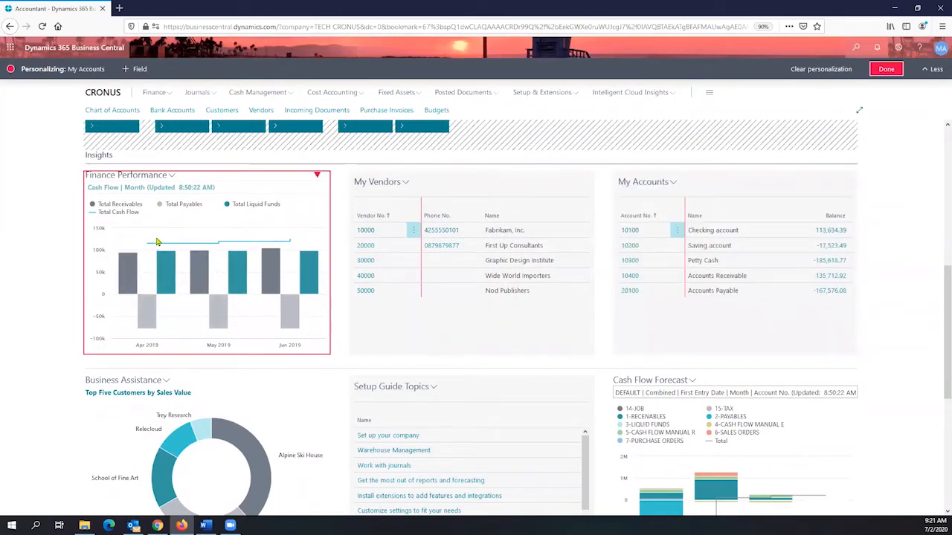
mouse_move(198, 289)
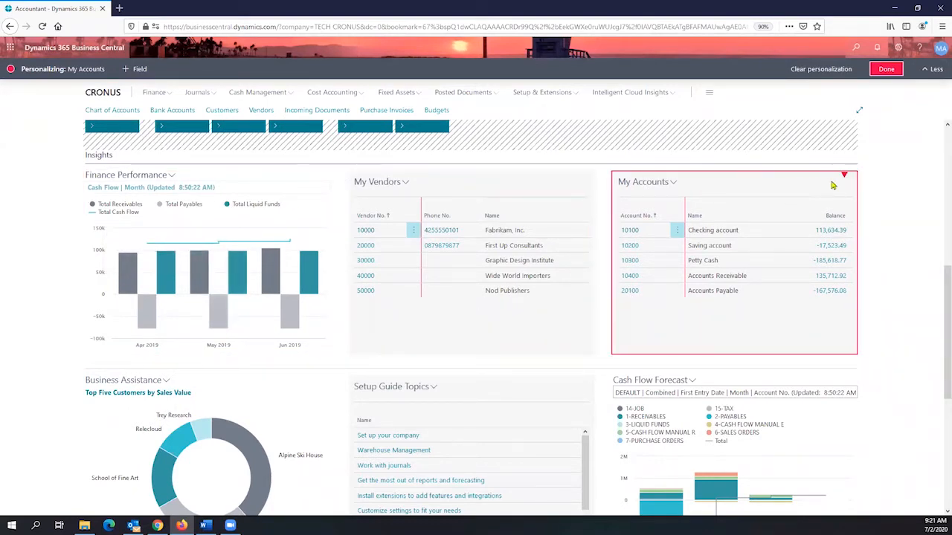
Step: Hide the Business Assistance part from the Accountant home page
scroll(365, 276, "down", 3)
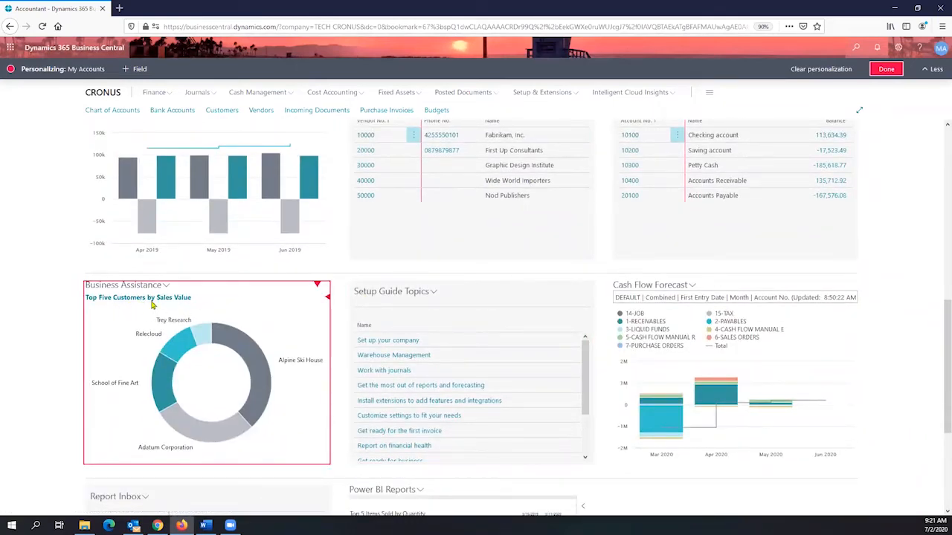
scroll(151, 304, "down", 2)
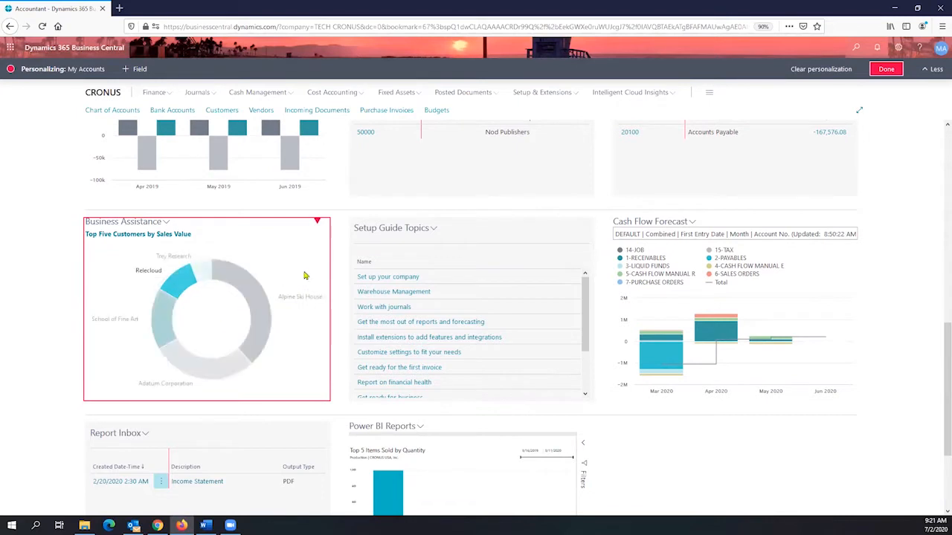
left_click(317, 223)
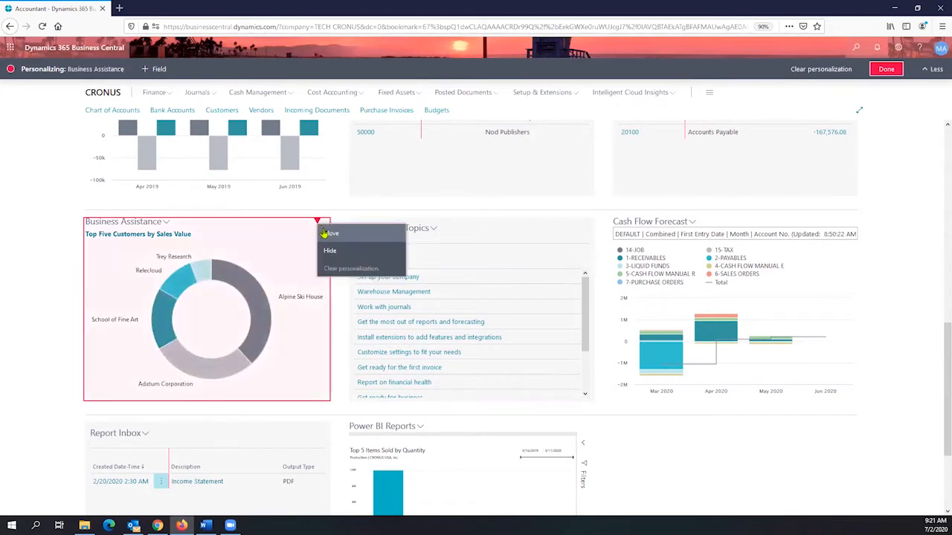
left_click(355, 253)
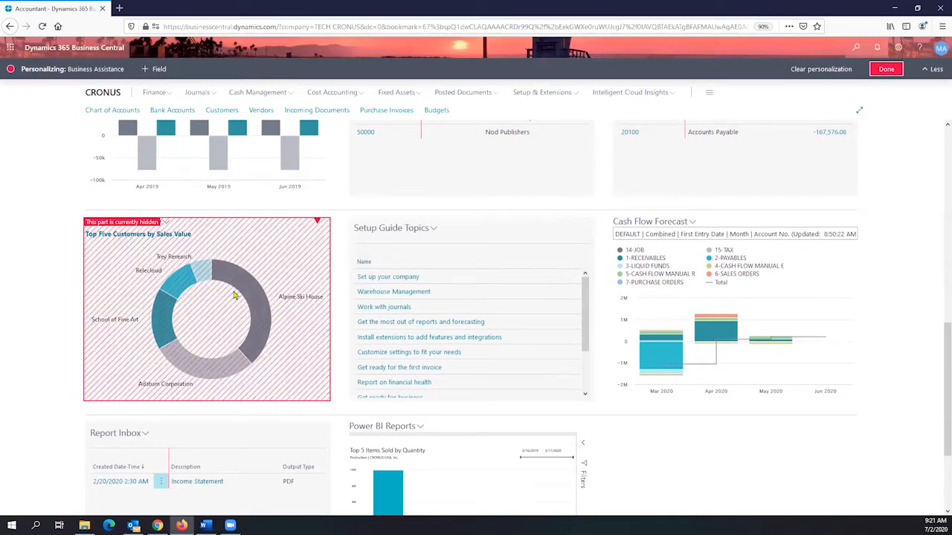
Step: Show the actions available for the Power BI Reports part and Power BI in the Office 365 app list
scroll(269, 284, "down", 2)
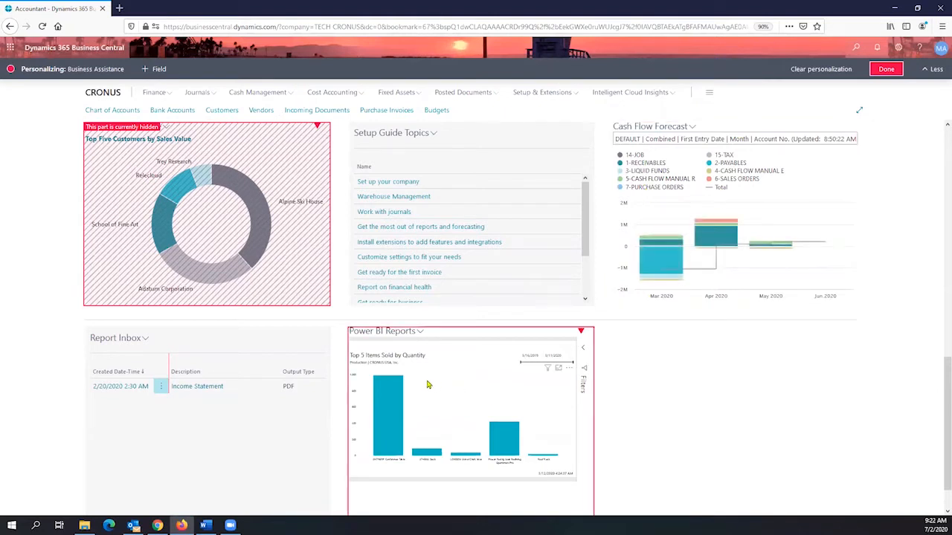
scroll(415, 372, "down", 1)
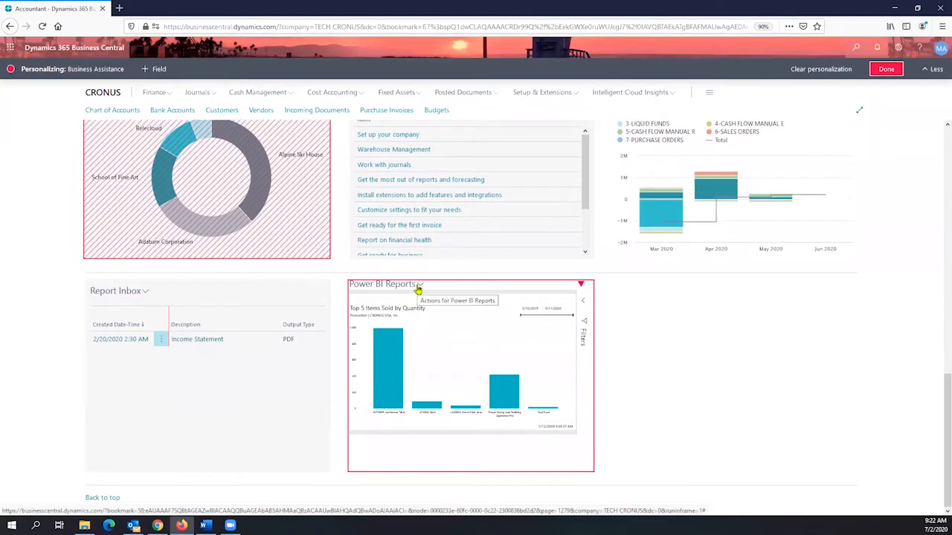
left_click(418, 287)
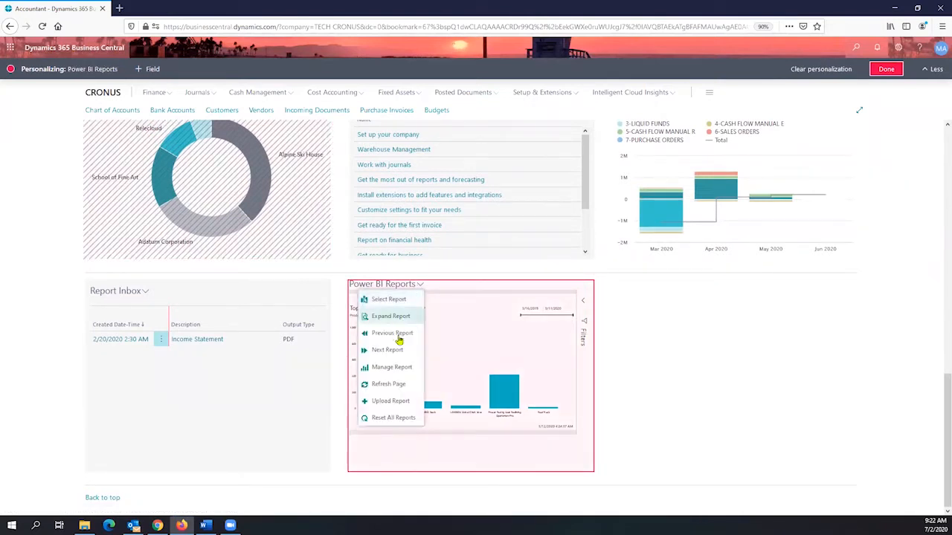
left_click(9, 49)
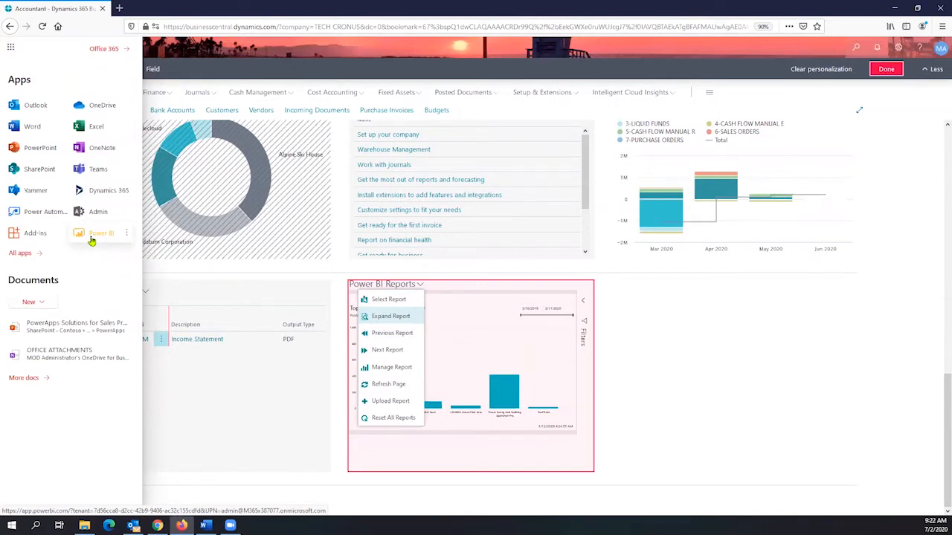
left_click(671, 330)
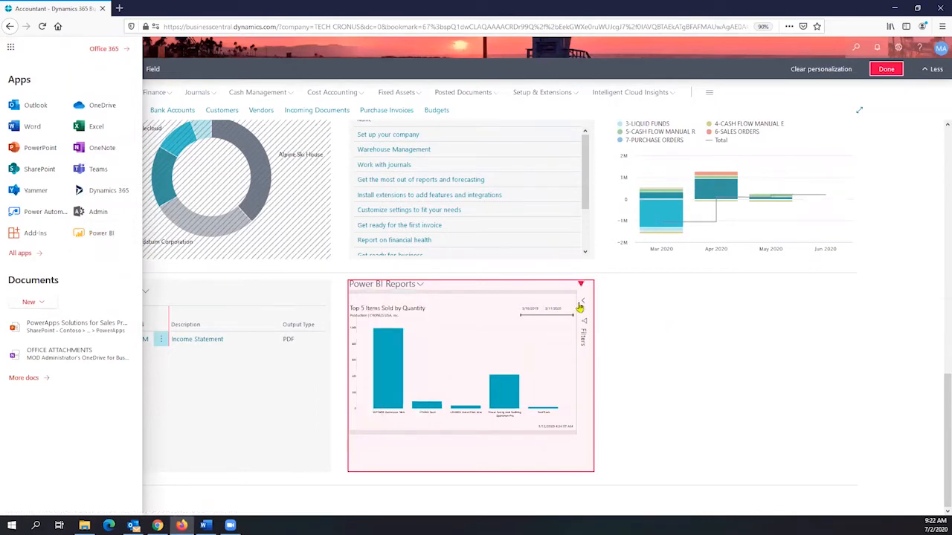
Step: Expand the filters of the Power BI report and finish personalizing the home page
left_click(585, 305)
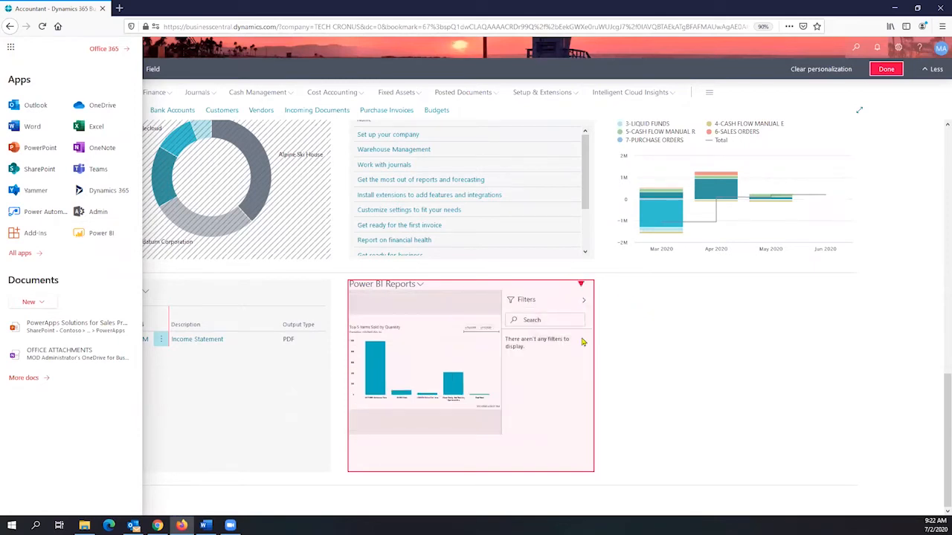
left_click(780, 289)
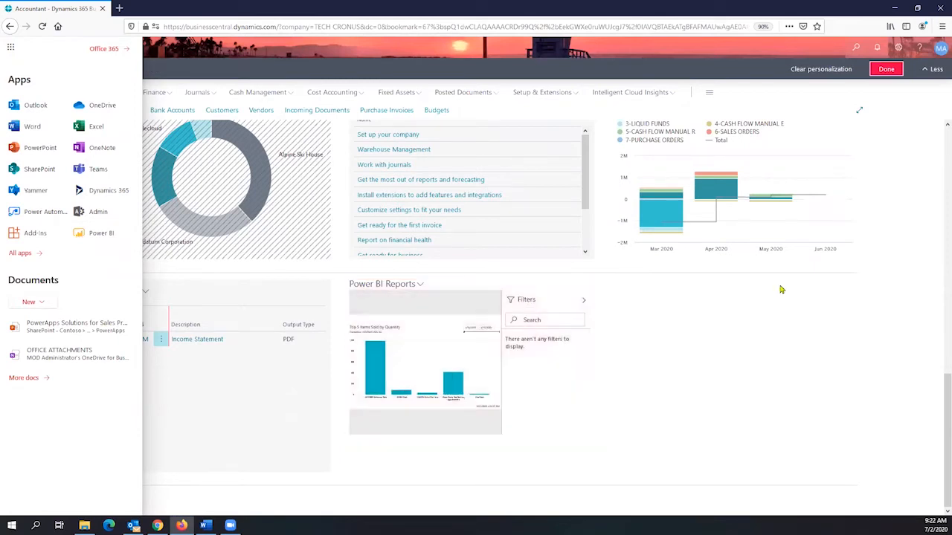
left_click(886, 70)
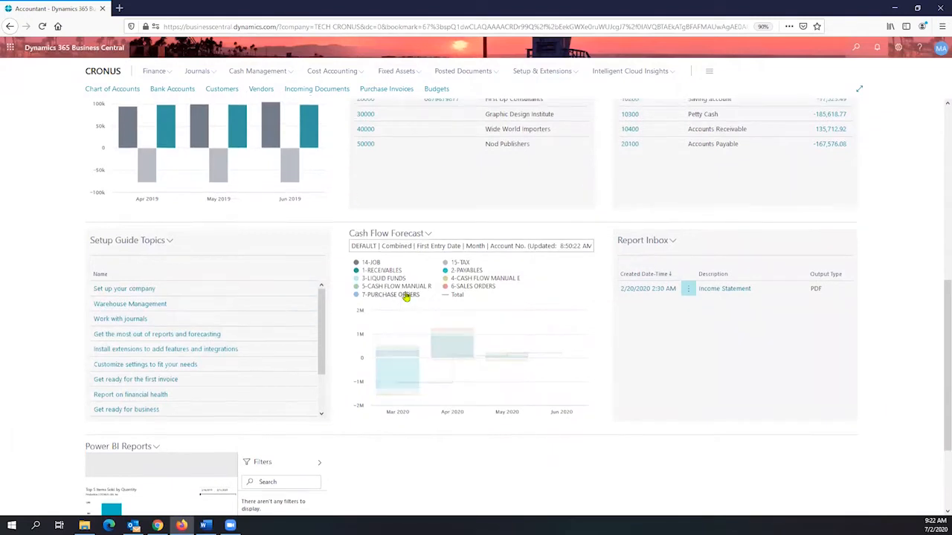
Step: Review the personalized home page from the Insights parts up to Activities and show the Set Up Cues action
scroll(405, 297, "up", 2)
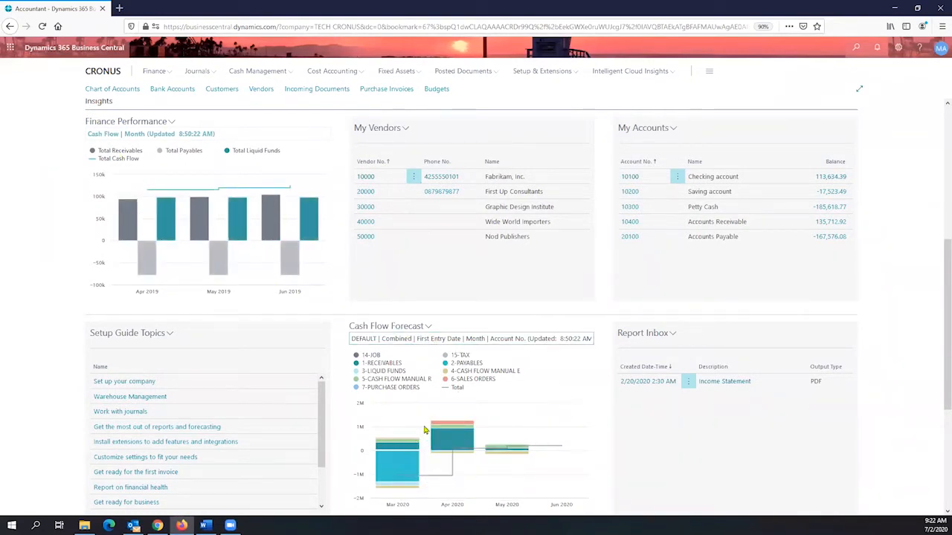
scroll(427, 424, "down", 3)
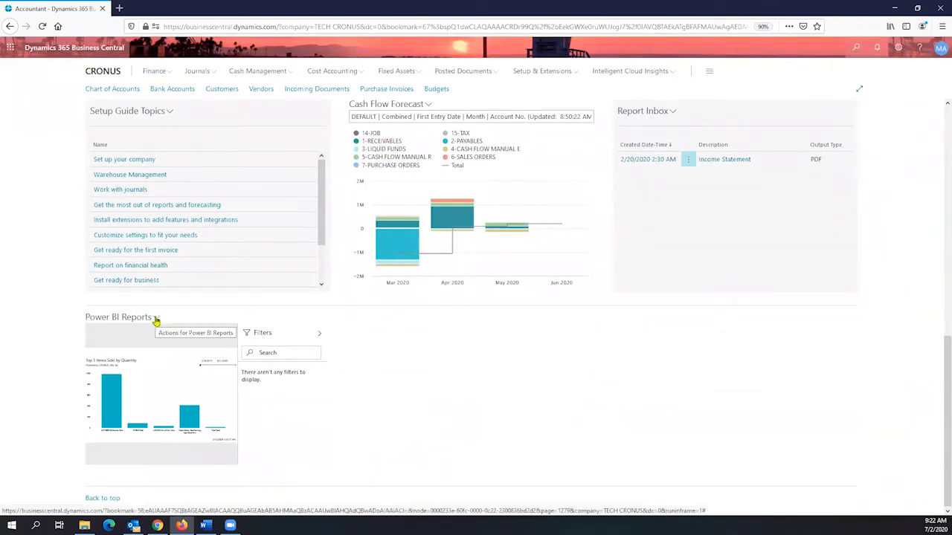
scroll(777, 251, "up", 3)
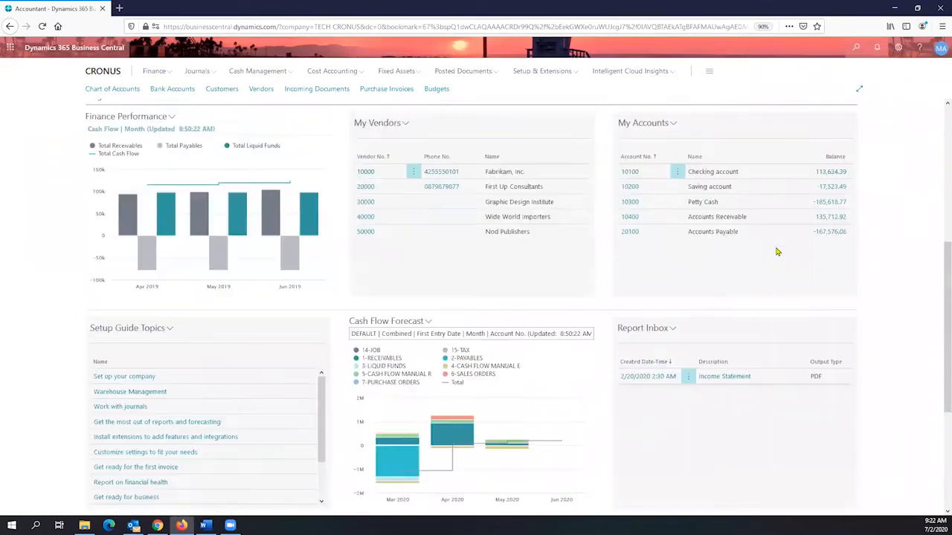
scroll(777, 251, "up", 4)
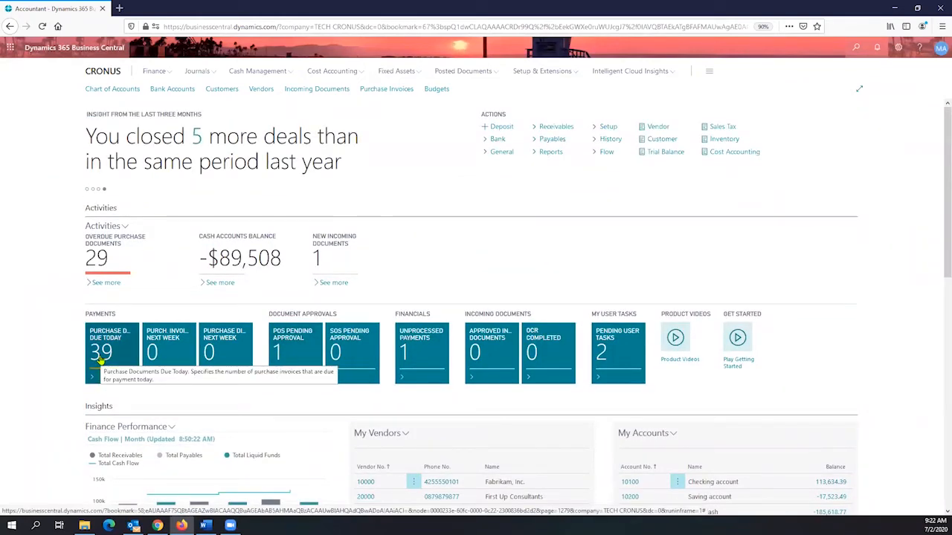
scroll(111, 357, "down", 1)
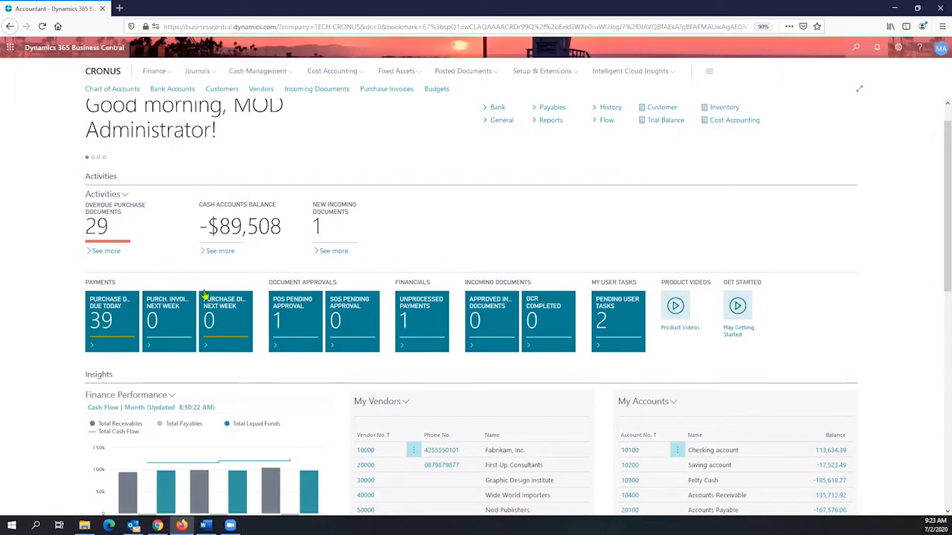
left_click(124, 196)
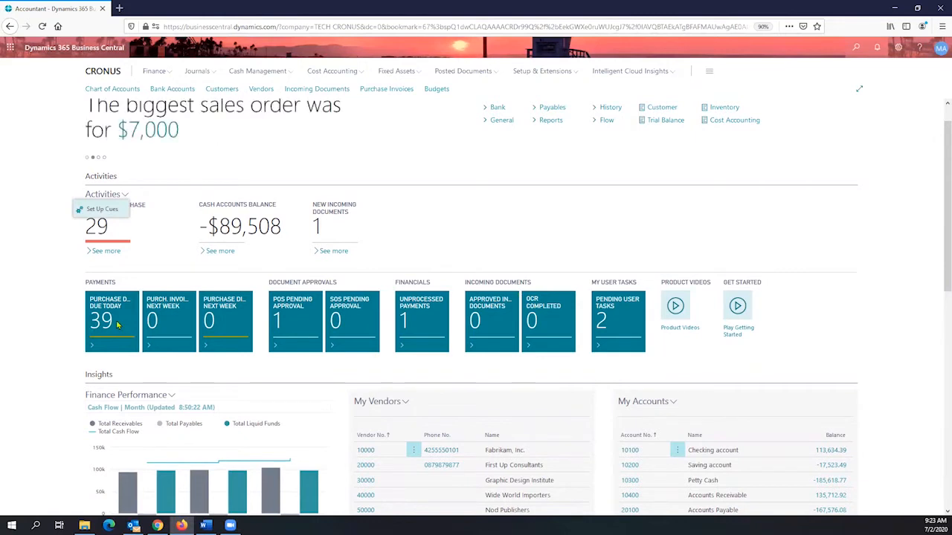
left_click(55, 321)
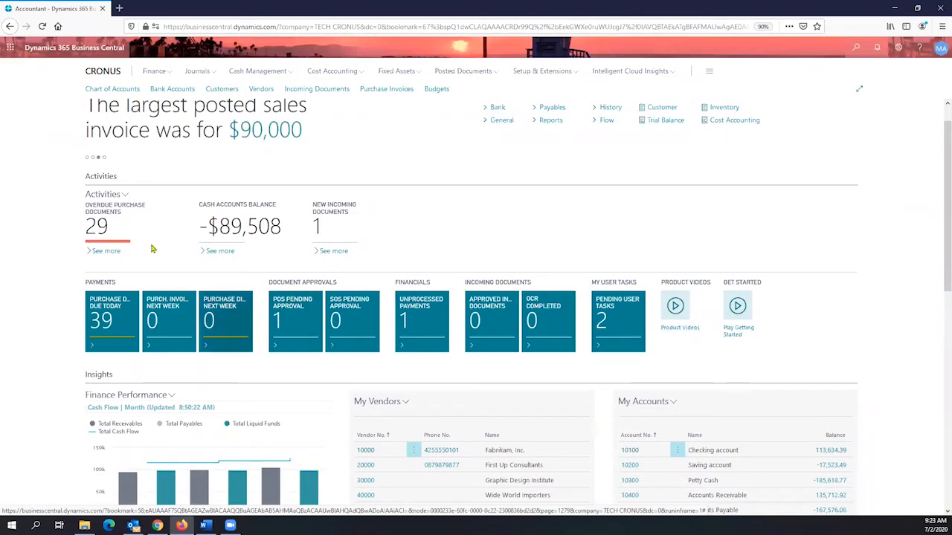
Step: Open the cue setup for the Activities part and look over the purchase invoice, purchase discount and overdue purchase document cues
left_click(123, 196)
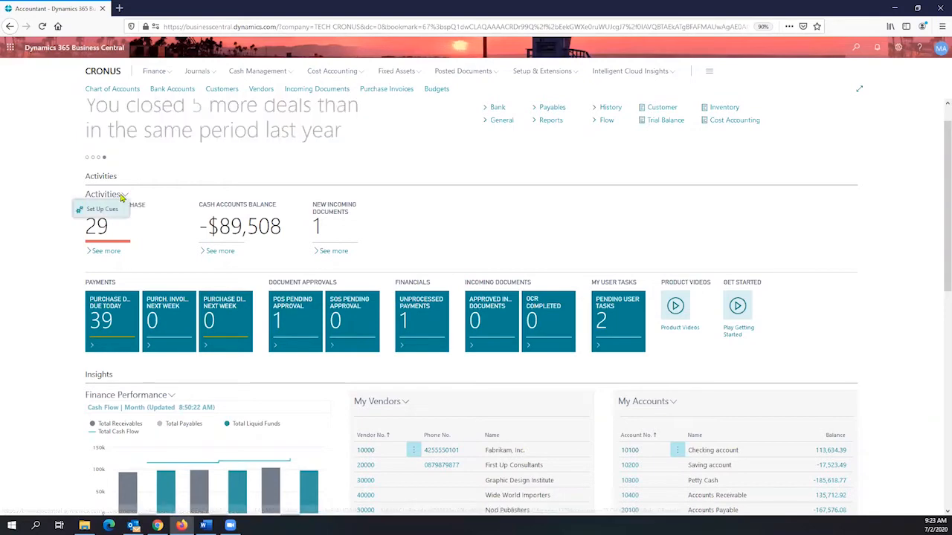
left_click(103, 210)
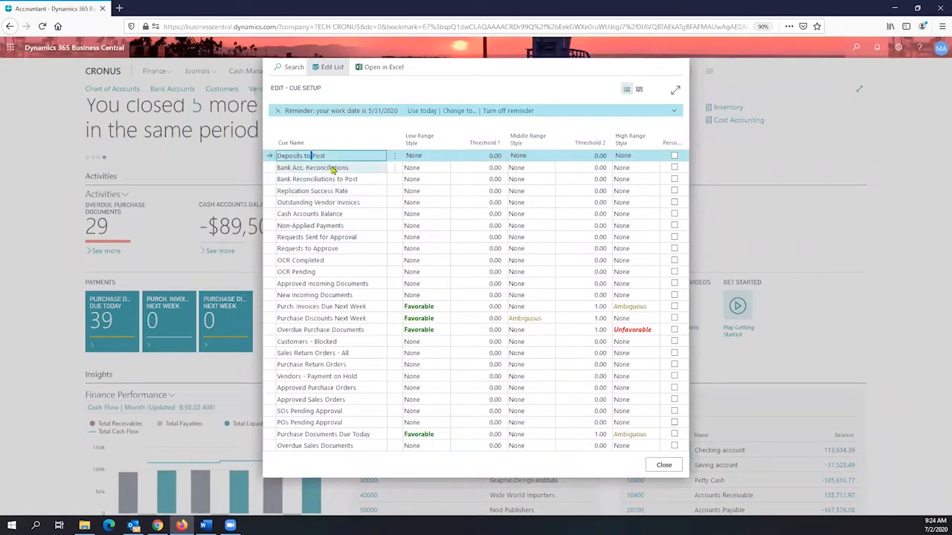
left_click(333, 168)
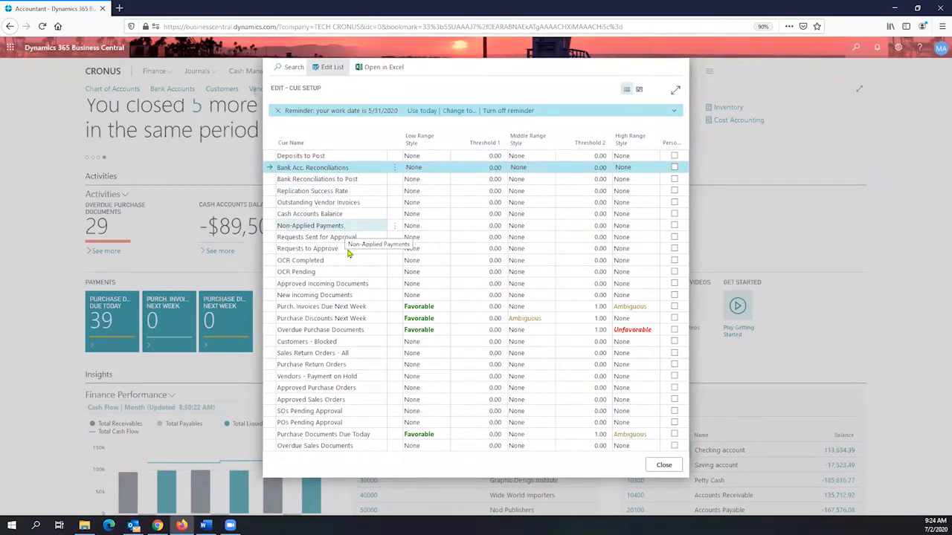
left_click(336, 307)
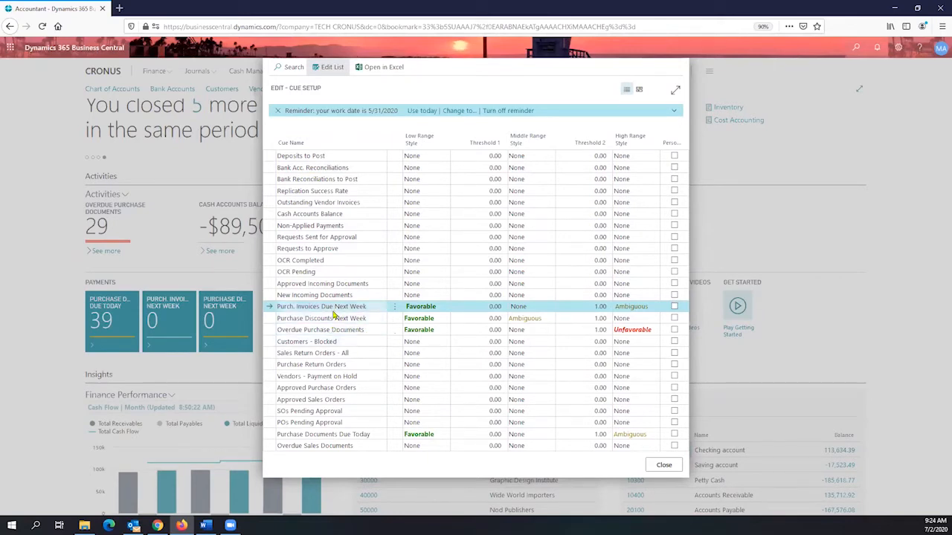
left_click(311, 308)
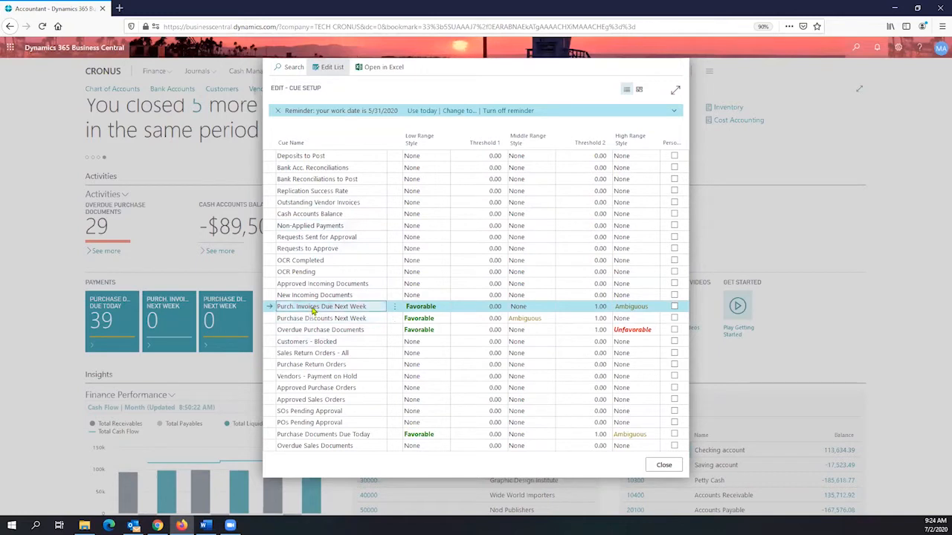
left_click(315, 320)
left_click(320, 331)
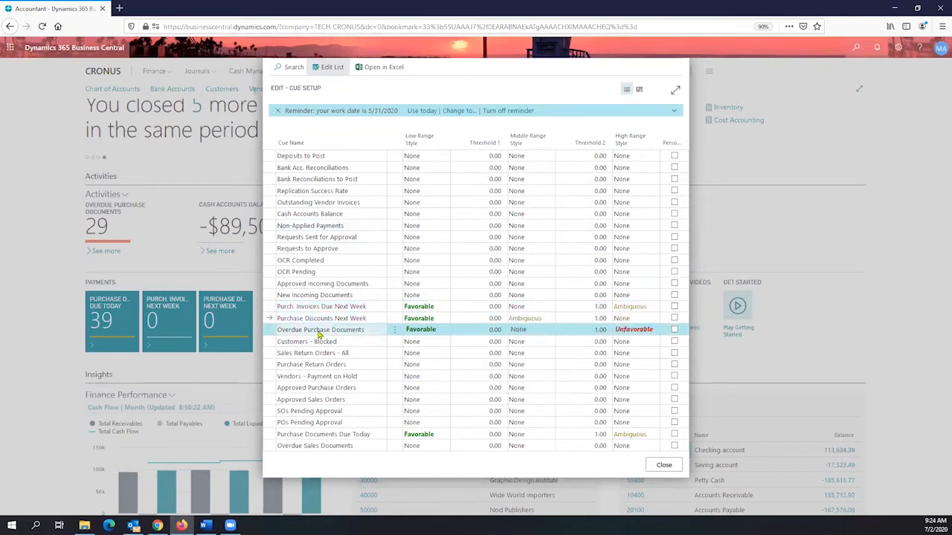
left_click(327, 308)
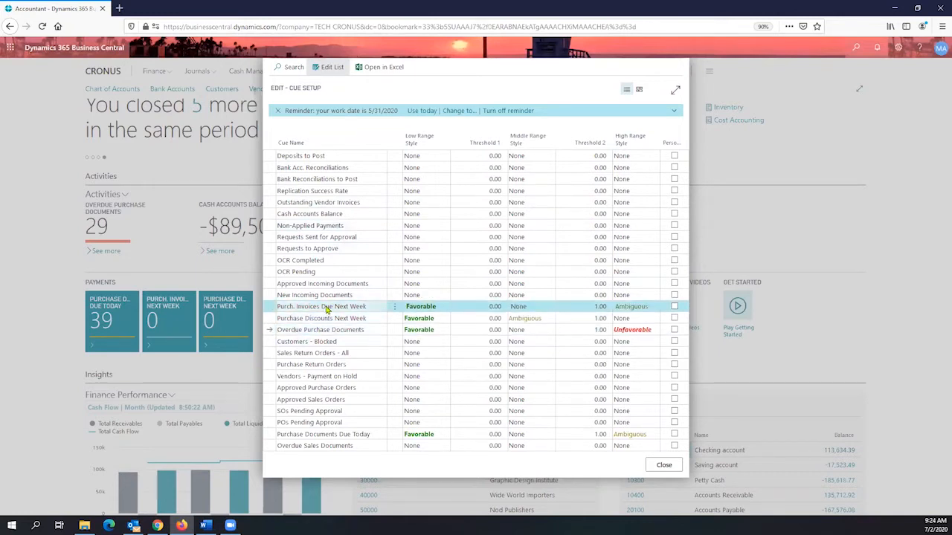
Step: Show the available low range styles and the Threshold 1 field for the Purch. Invoices Due Next Week cue
left_click(417, 309)
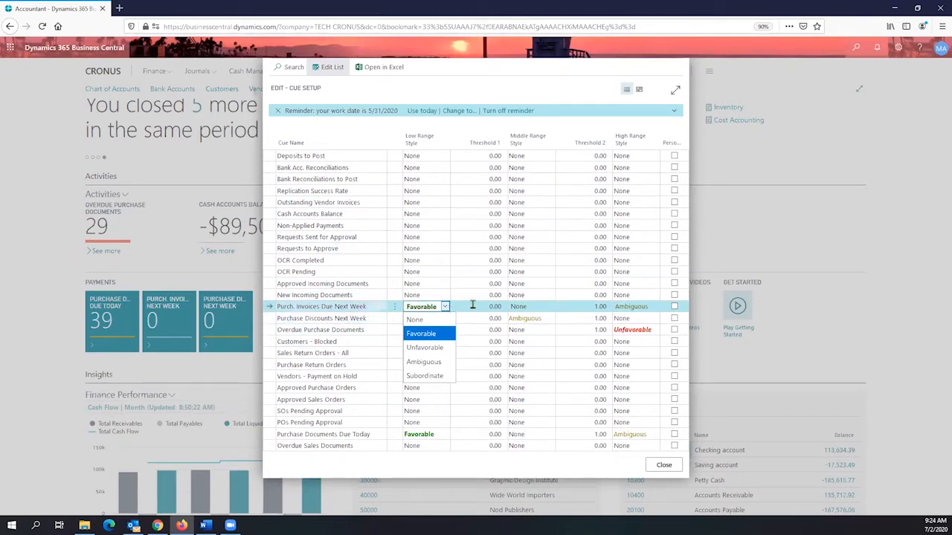
key("Tab")
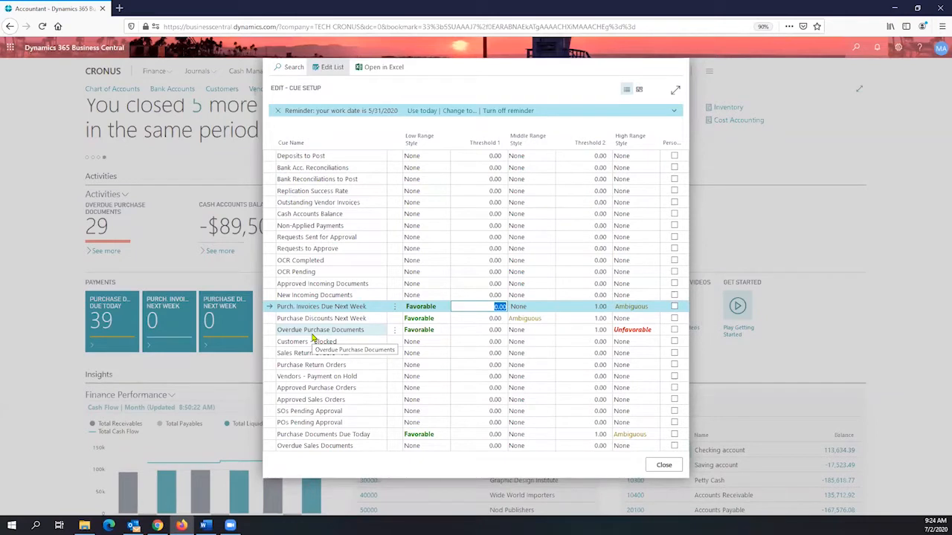
left_click(484, 308)
left_click_drag(485, 309, 530, 300)
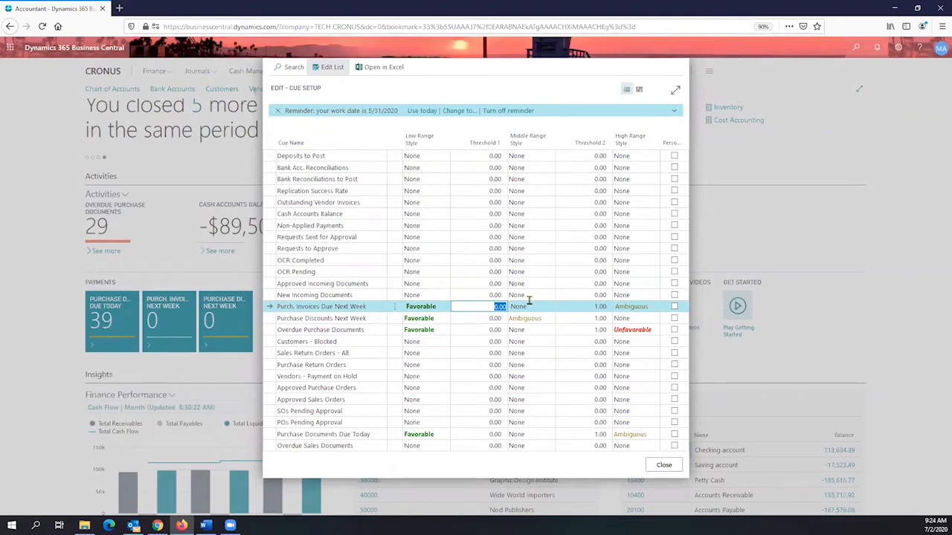
Step: Set the low range style of the Purch. Invoices Due Next Week cue to Unfavorable and its Threshold 1 to 10
left_click(437, 308)
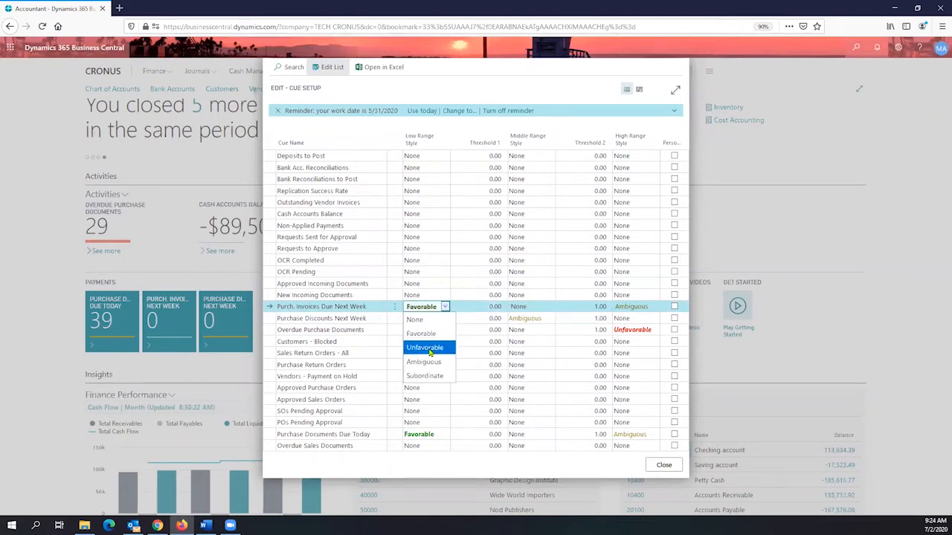
left_click(430, 350)
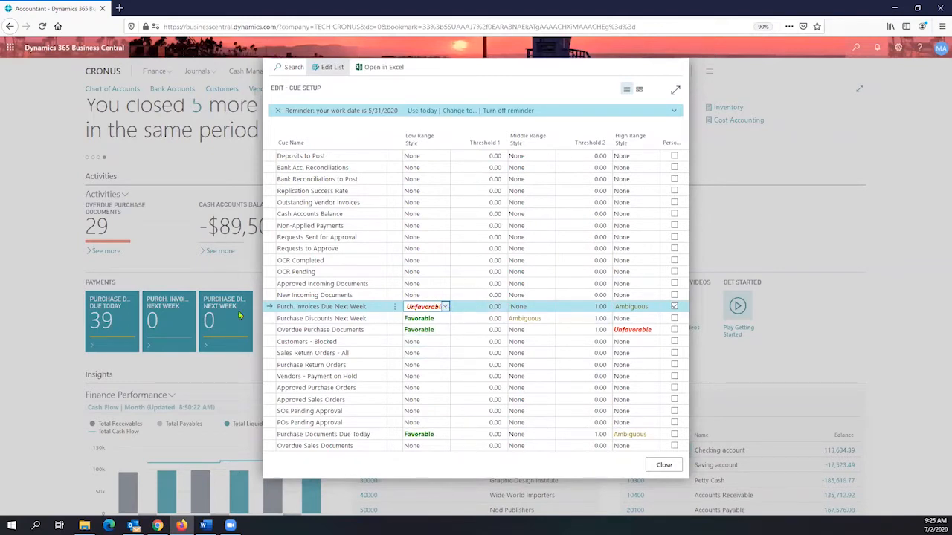
left_click(475, 308)
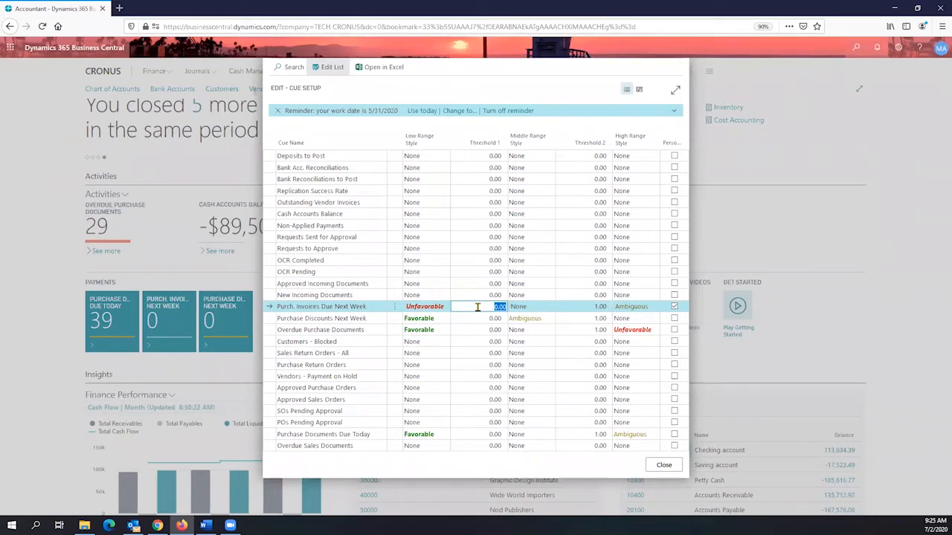
type("10")
key("Tab")
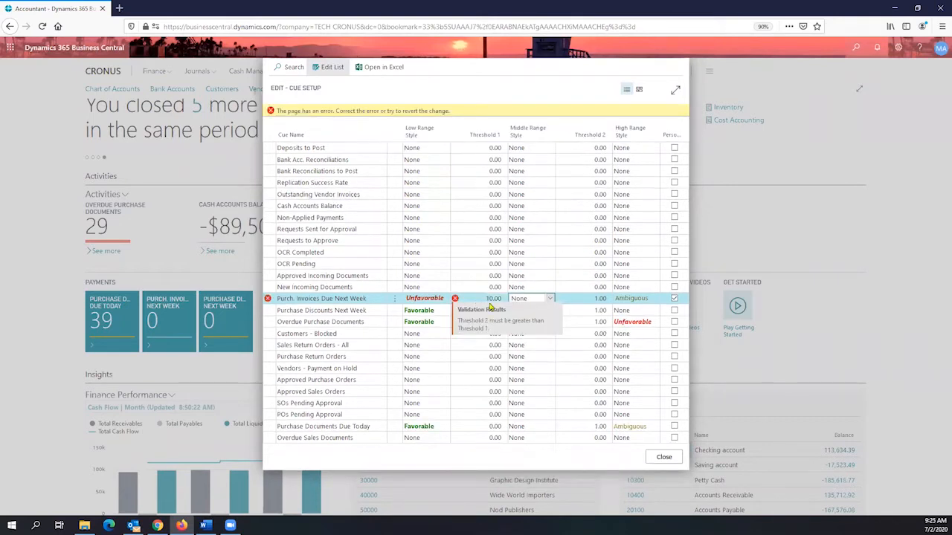
Step: Set Threshold 2 of the Purch. Invoices Due Next Week cue to 30 and close the cue setup
left_click(590, 295)
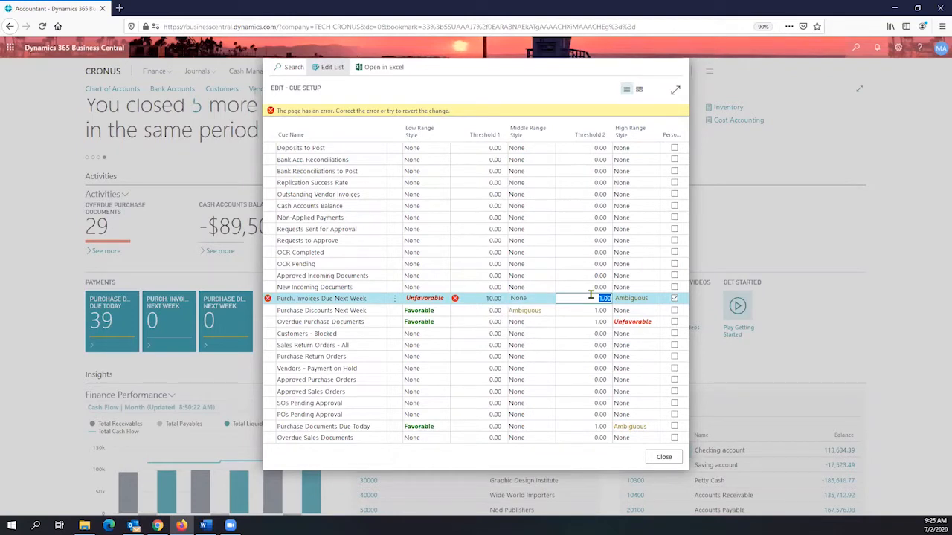
type("30")
key("Tab")
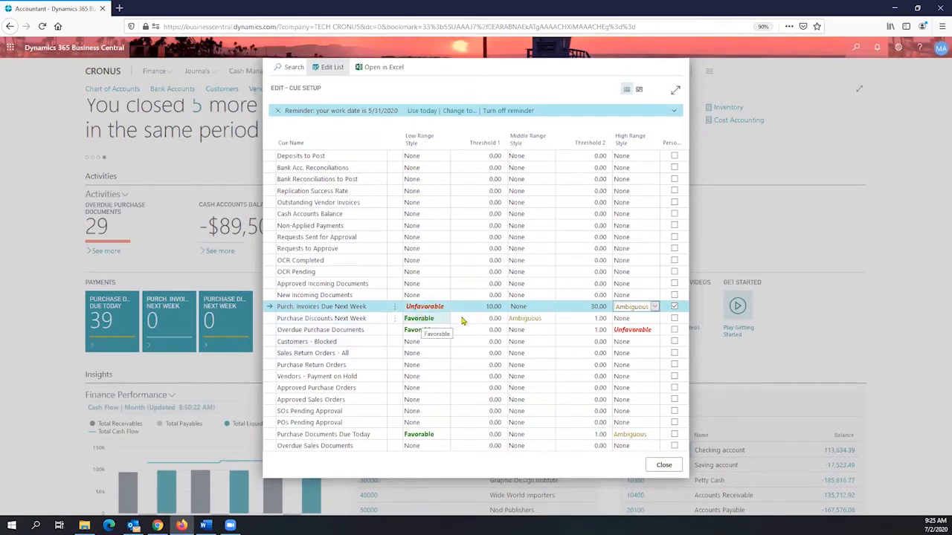
left_click(664, 465)
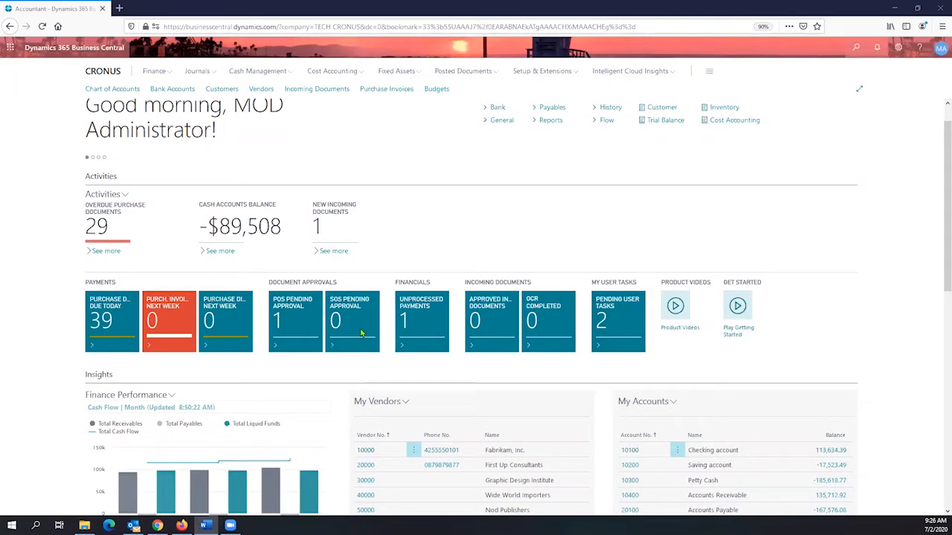
Step: Find the Items page by searching for "items" and switch its layout from tall tiles to List
left_click(856, 48)
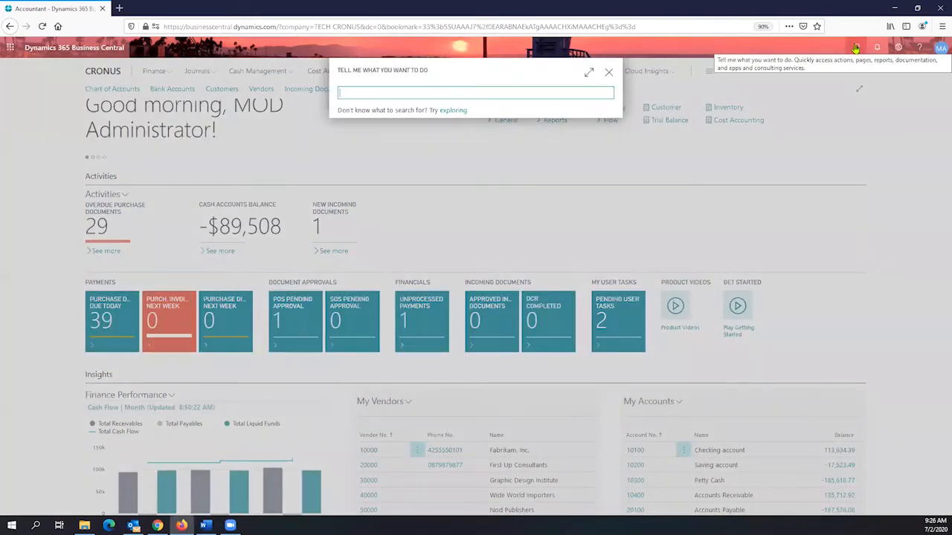
type("items")
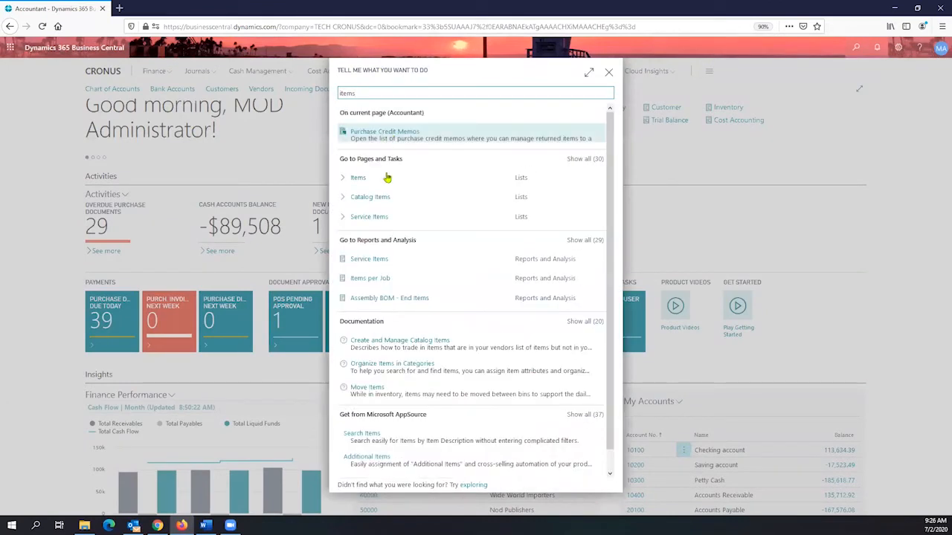
left_click(377, 177)
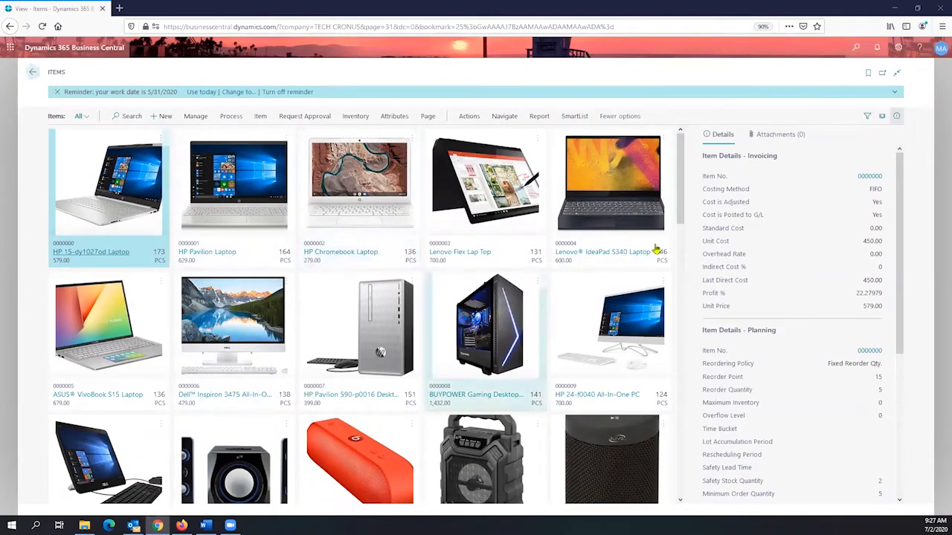
left_click(884, 118)
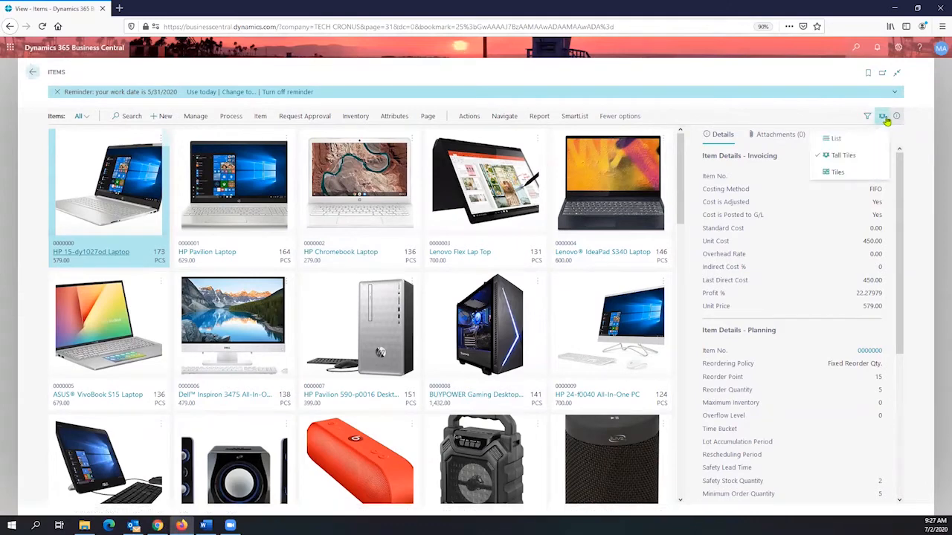
left_click(847, 141)
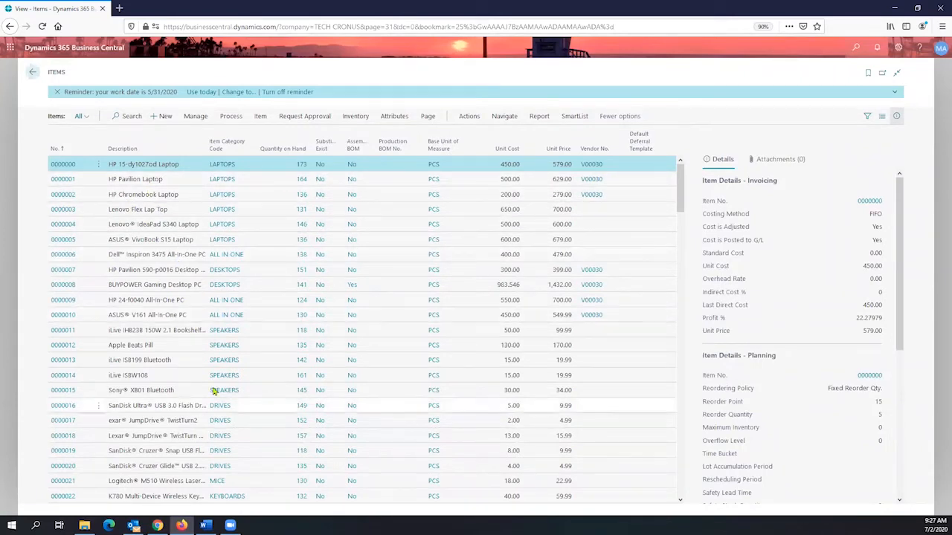
Step: Look through the first item's details, then select the HP Pavilion Laptop and examine its attributes, forecast and invoicing details
scroll(766, 238, "down", 5)
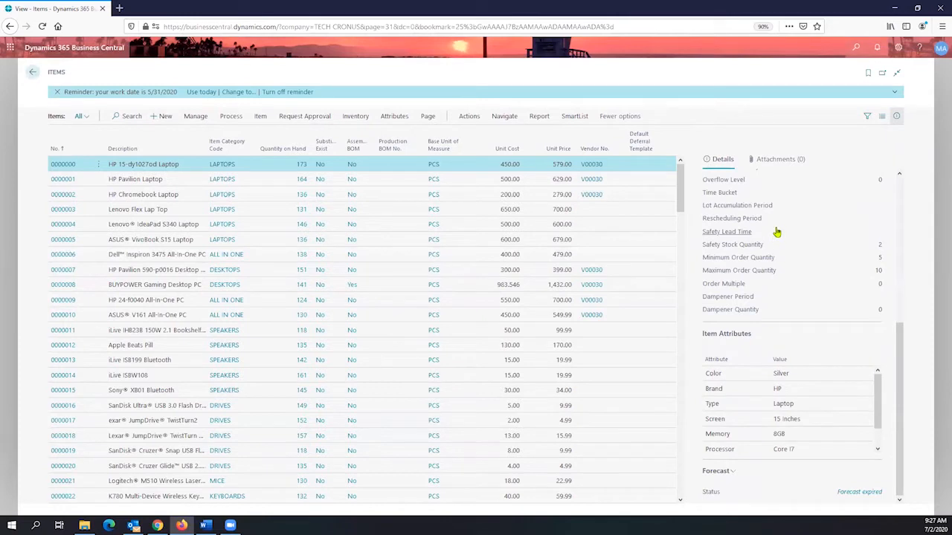
scroll(776, 231, "up", 5)
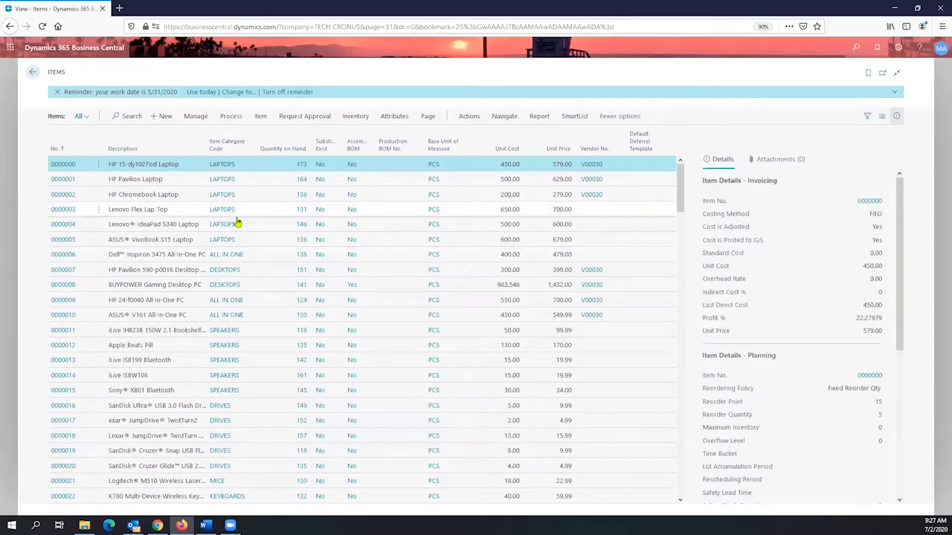
left_click(128, 184)
scroll(757, 265, "down", 5)
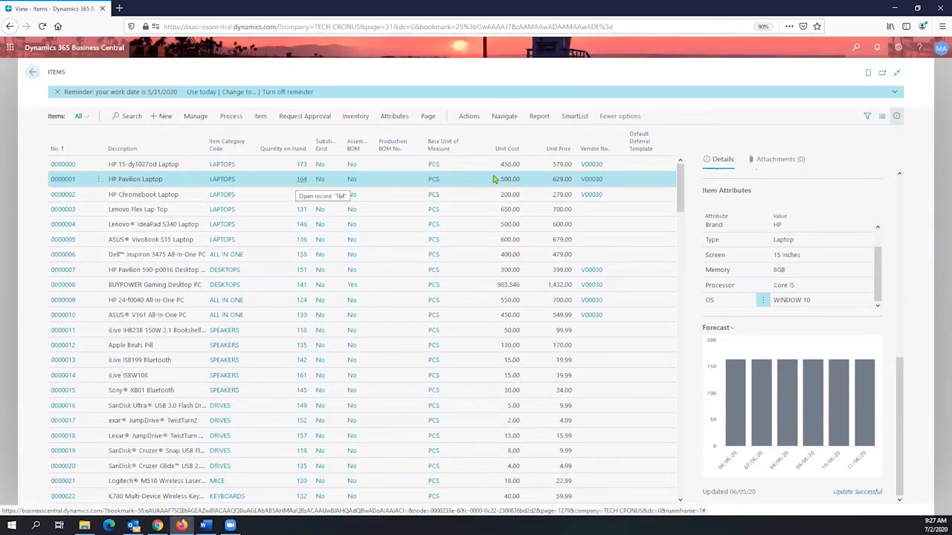
scroll(779, 242, "up", 2)
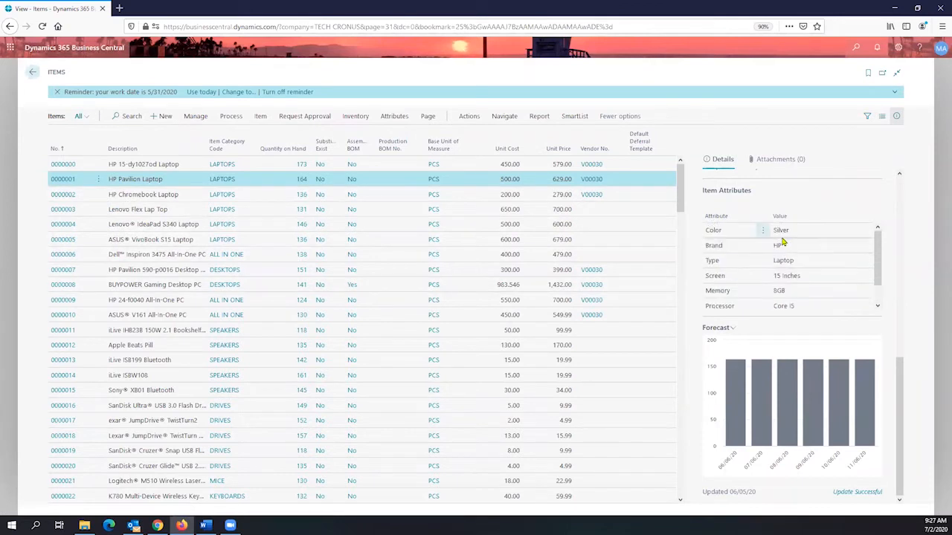
scroll(795, 236, "up", 10)
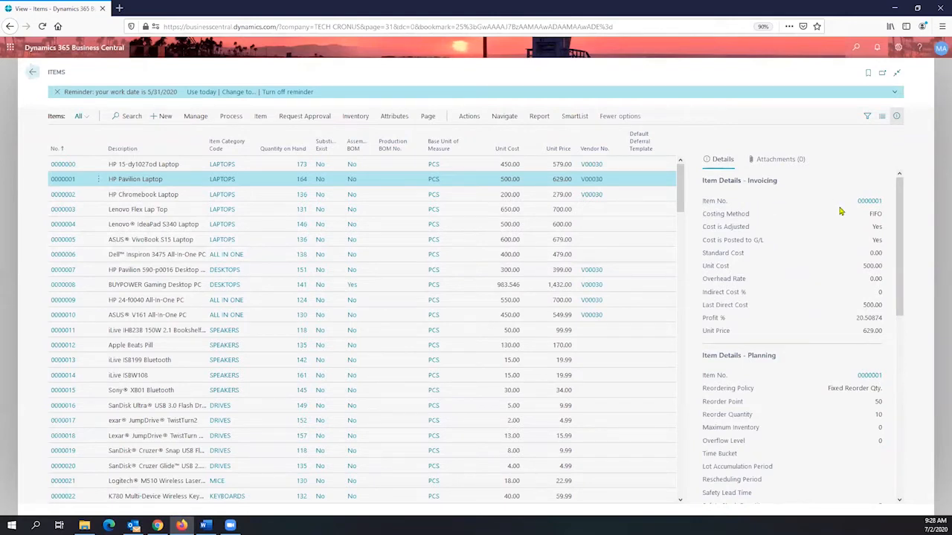
Step: Review the HP Pavilion Laptop's invoicing, planning and attribute details and show the actions available for its forecast
scroll(744, 253, "down", 2)
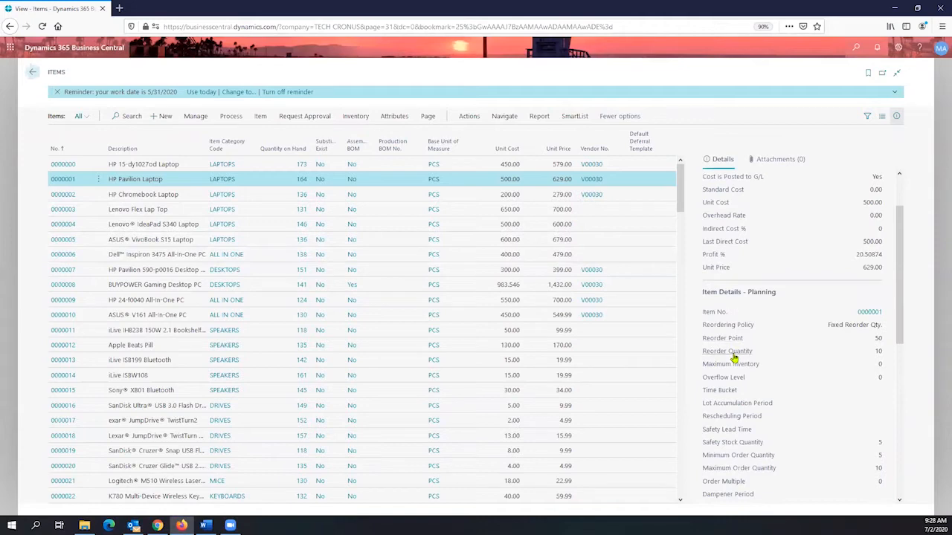
scroll(734, 358, "down", 1)
scroll(734, 358, "down", 10)
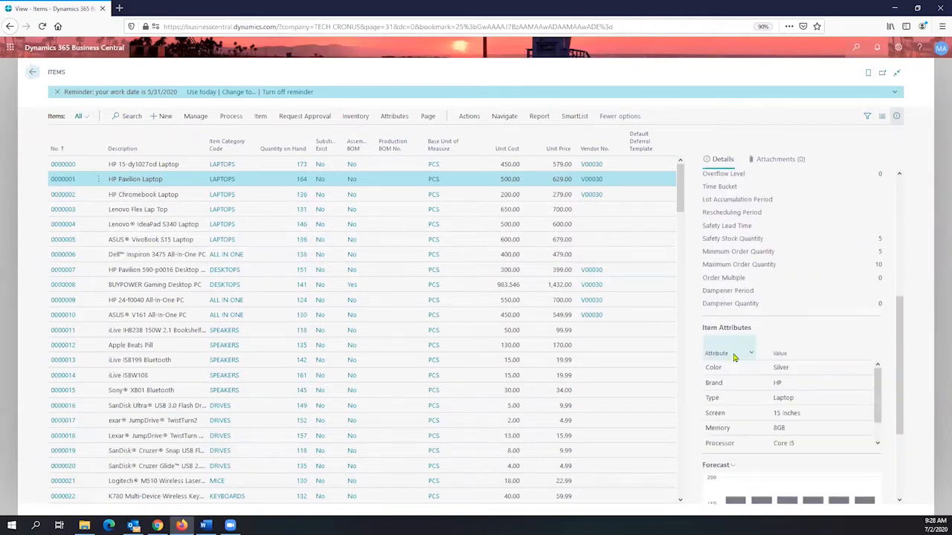
scroll(734, 358, "up", 4)
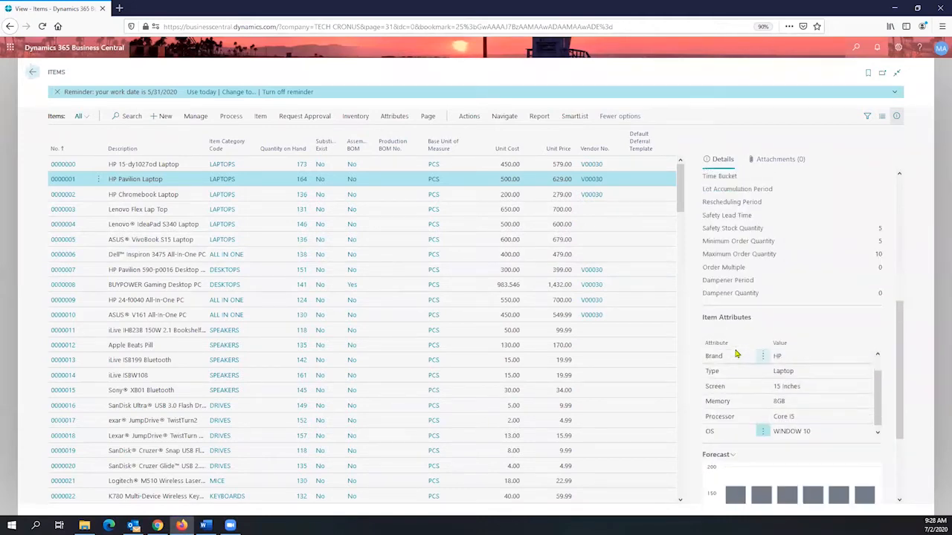
scroll(736, 342, "up", 9)
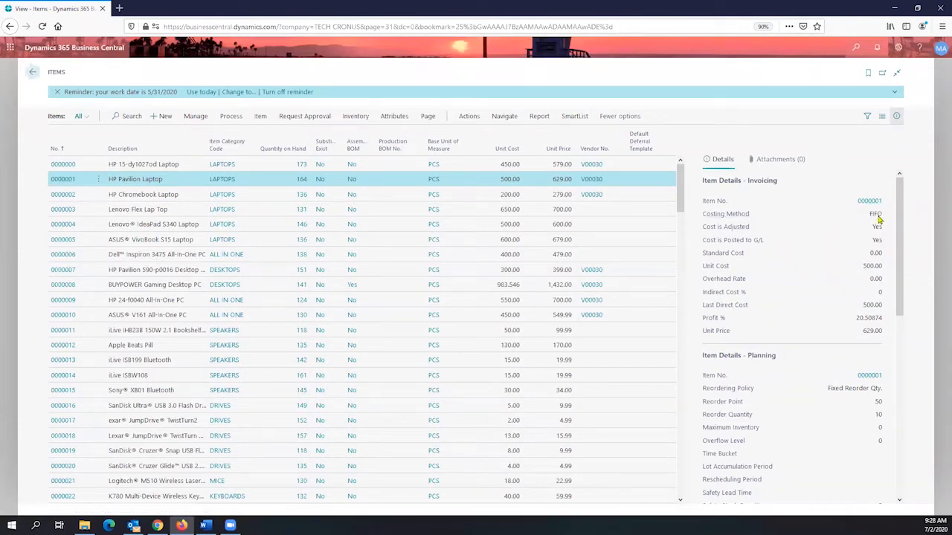
scroll(876, 221, "down", 4)
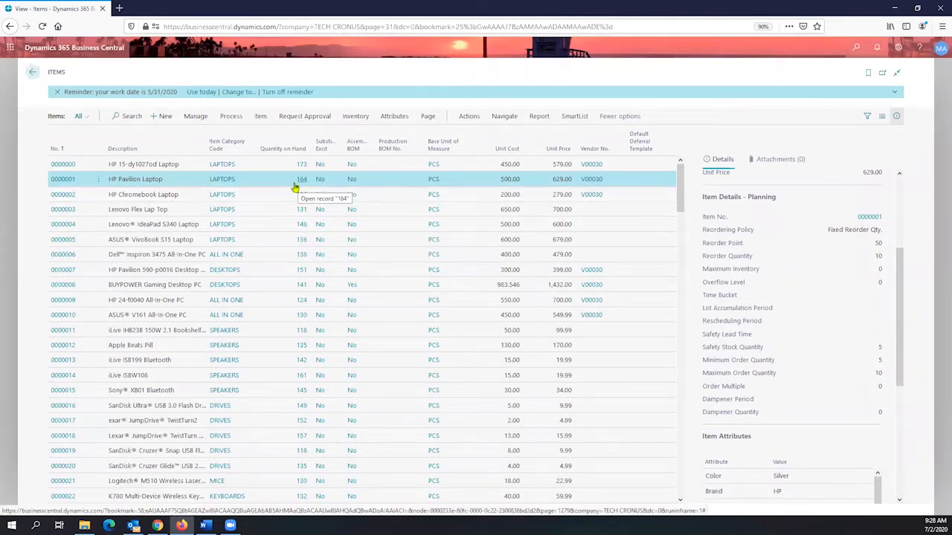
scroll(774, 266, "down", 3)
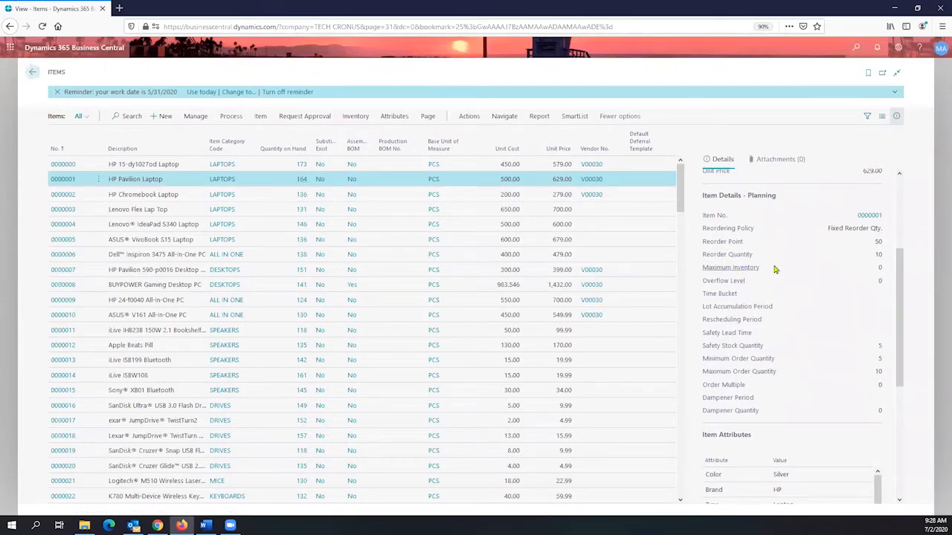
scroll(766, 264, "down", 1)
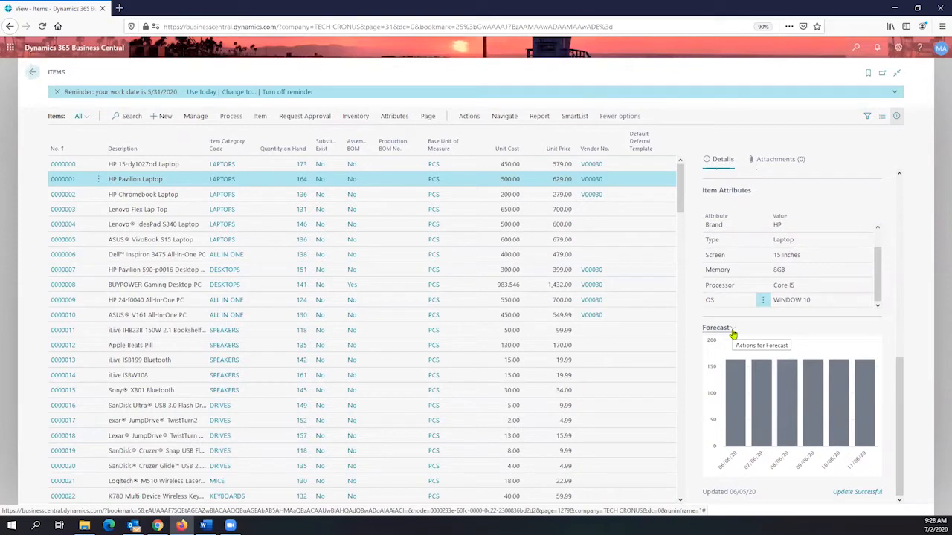
left_click(733, 330)
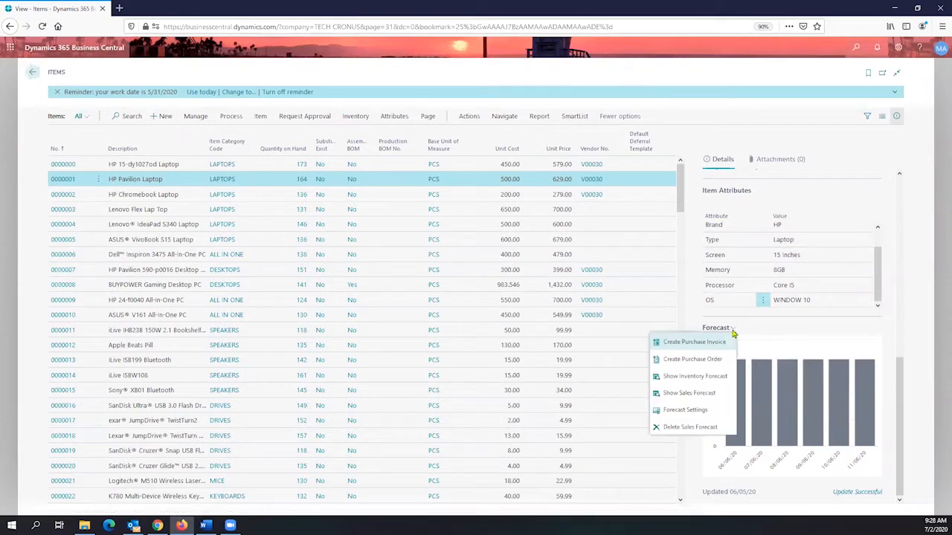
Step: Examine the HP Pavilion Laptop's inventory forecast for 07/06/20 and show the SmartLists available for items
left_click(793, 336)
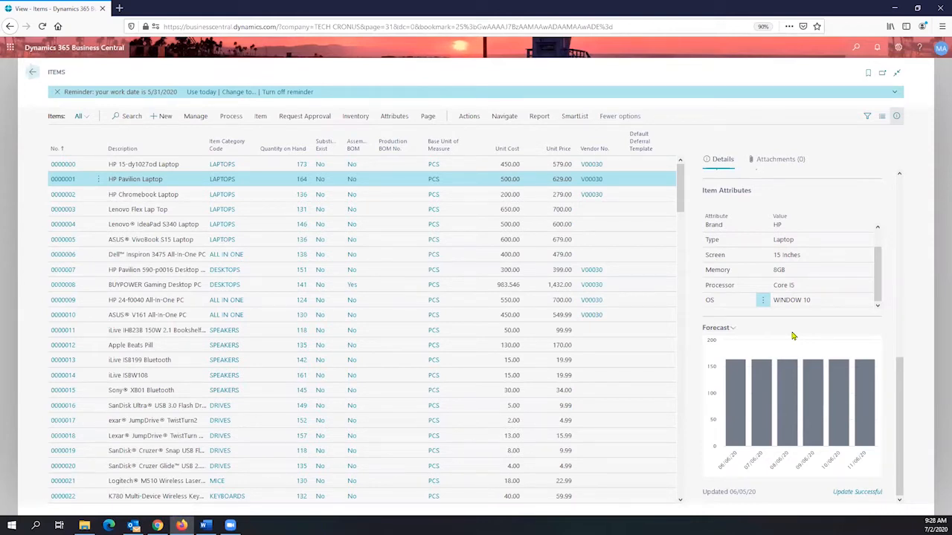
mouse_move(755, 401)
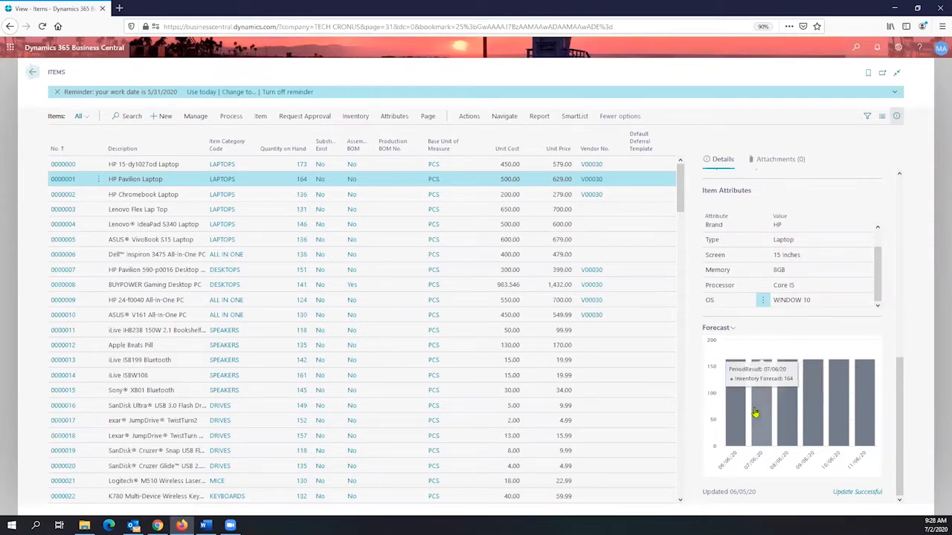
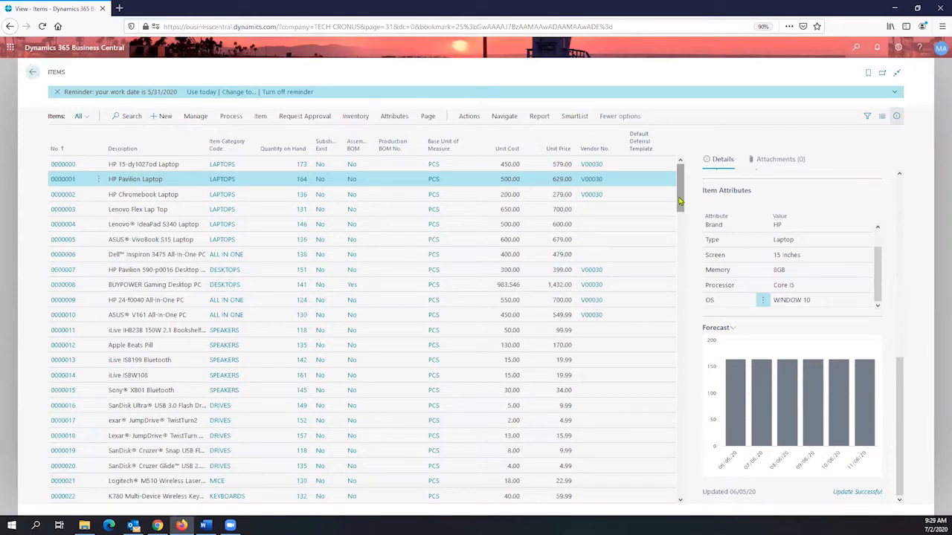
left_click(579, 119)
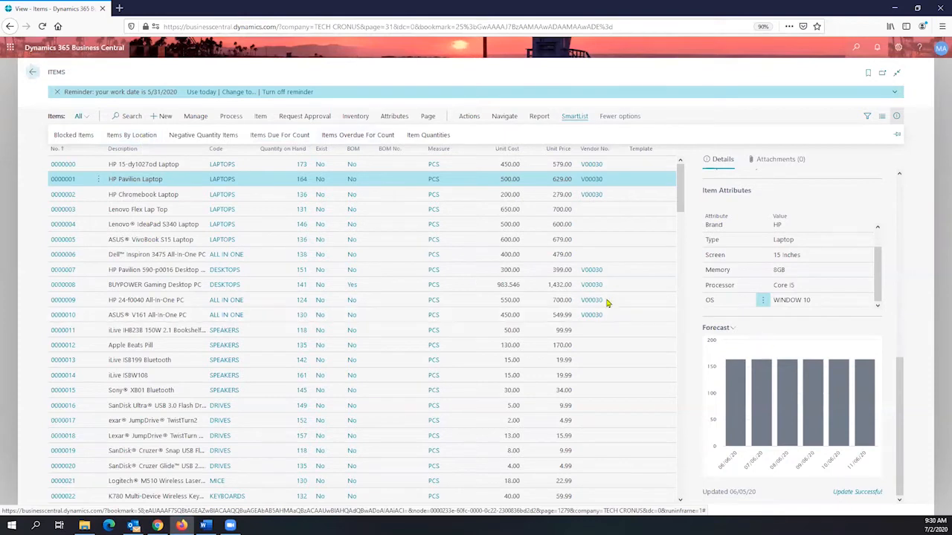
Step: Start personalizing the Items page and look over its warehouse, attributes and forecast parts
left_click(898, 47)
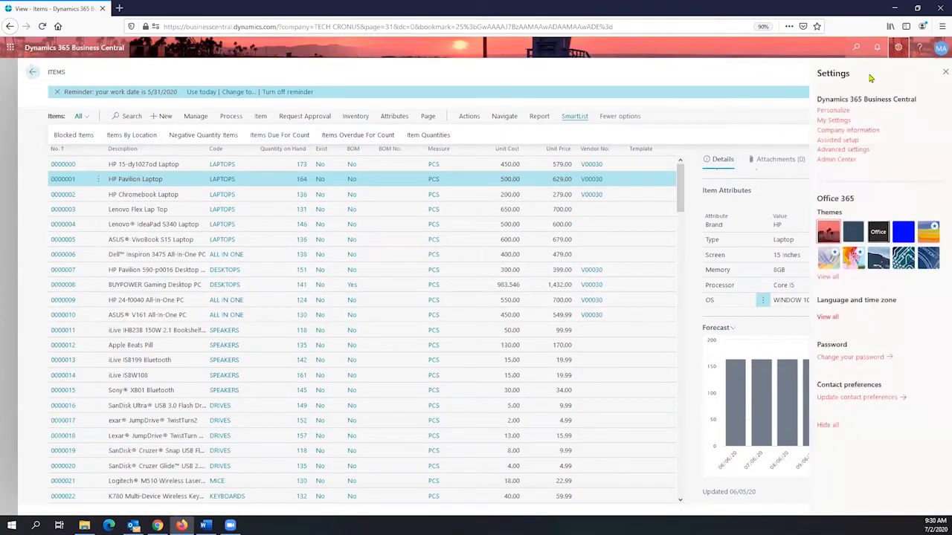
left_click(838, 110)
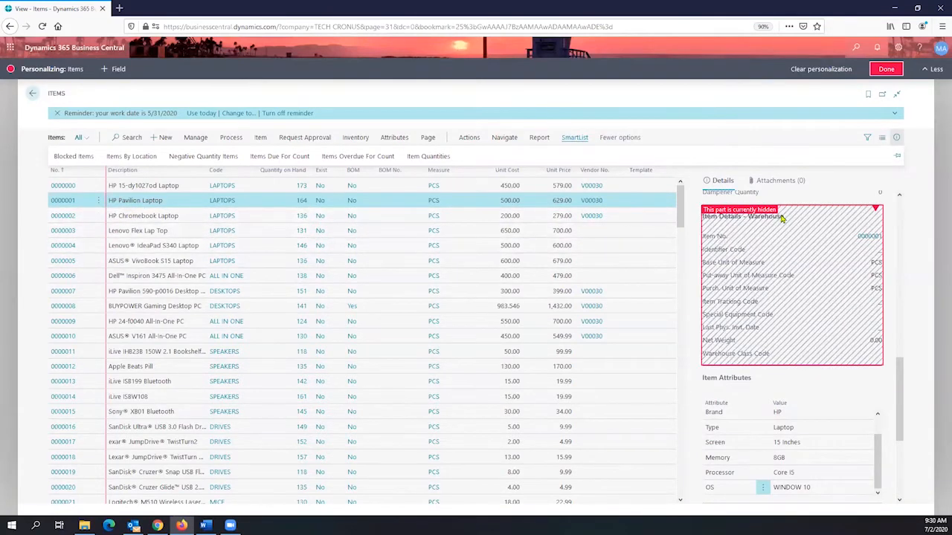
scroll(781, 215, "down", 3)
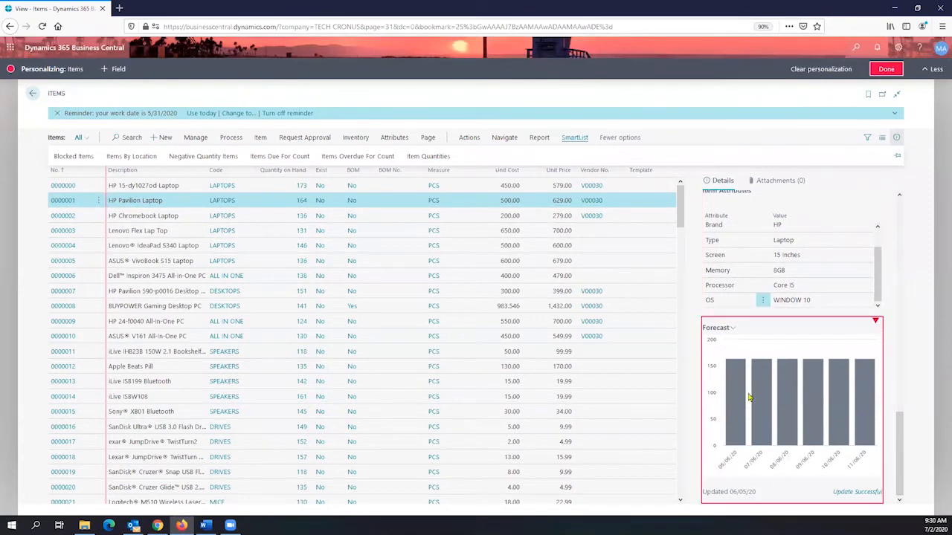
scroll(768, 347, "up", 2)
scroll(756, 189, "up", 1)
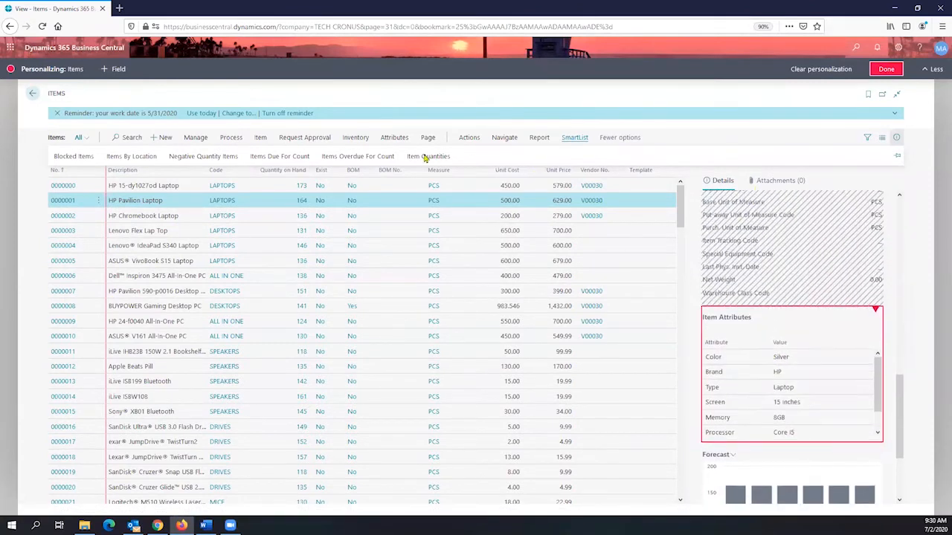
Step: Browse the fields that can be added to the Items page and try to place Replenishment System in the list
left_click(119, 69)
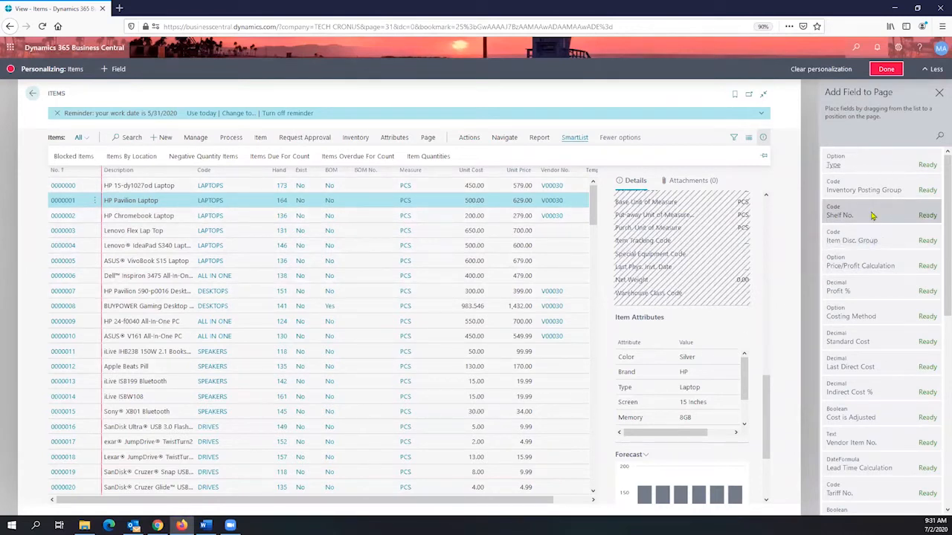
scroll(870, 223, "down", 5)
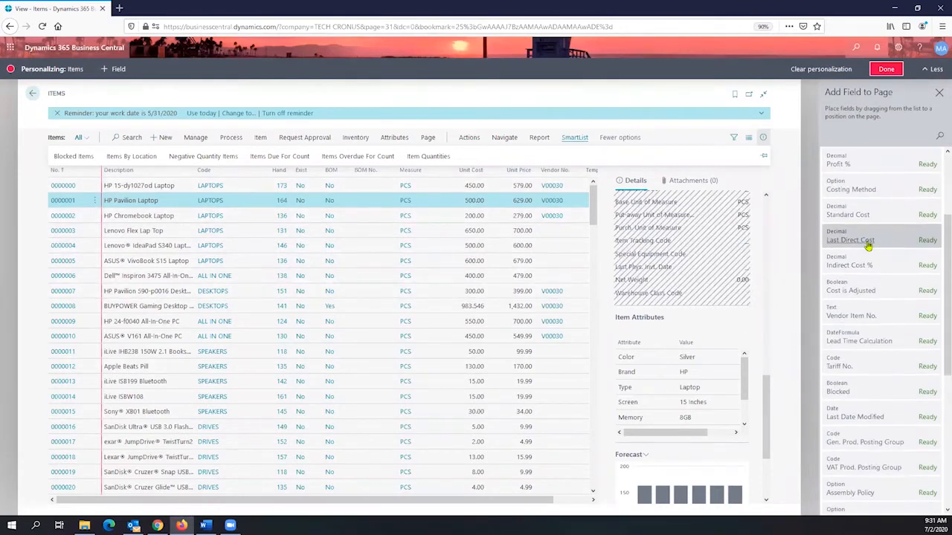
left_click(868, 246)
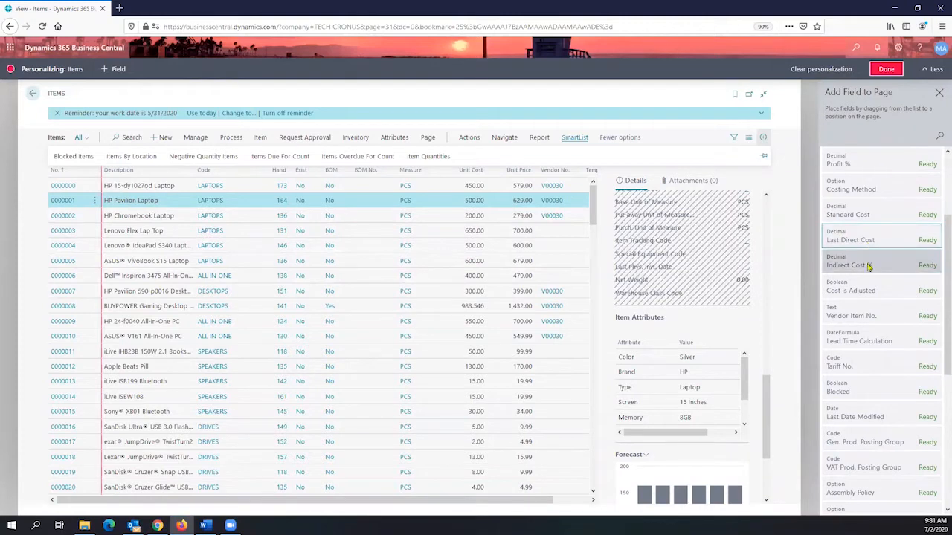
scroll(848, 338, "down", 2)
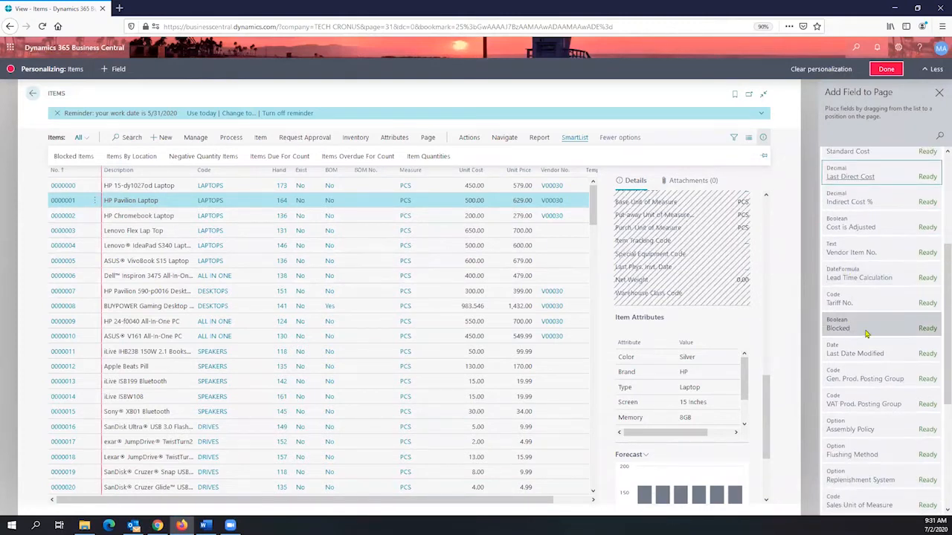
scroll(866, 334, "down", 3)
scroll(867, 334, "down", 2)
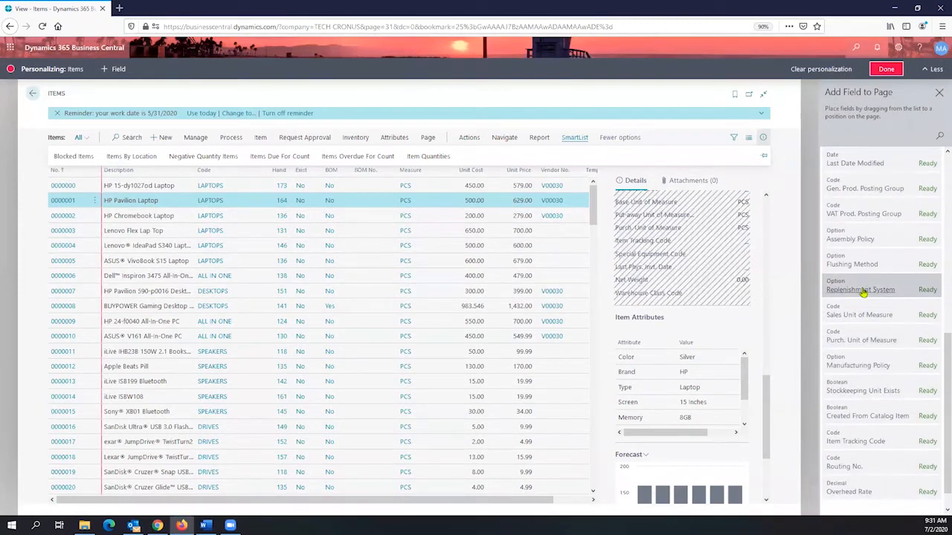
left_click(863, 292)
left_click_drag(861, 292, 340, 187)
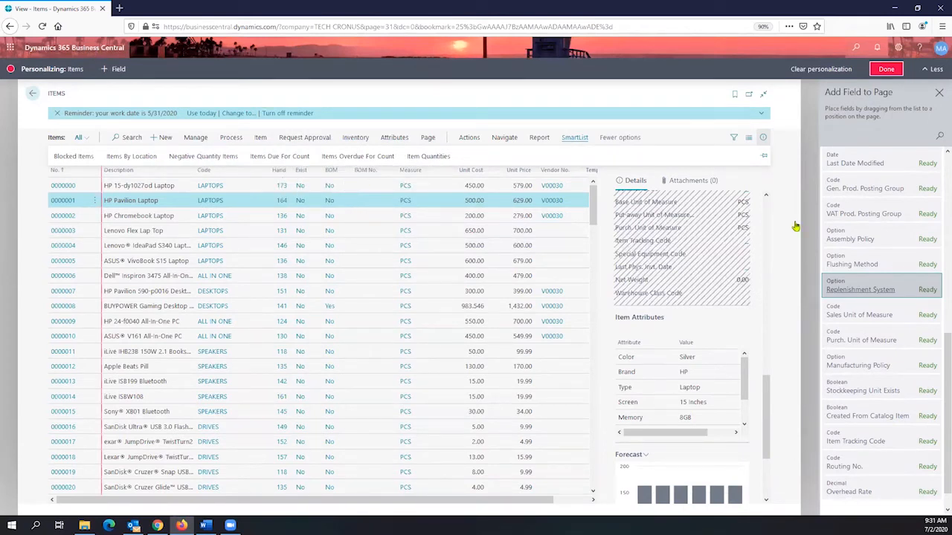
Step: Add the Stockkeeping Unit Exists field to the items list as a column between Unit Price and Vendor No
left_click(866, 319)
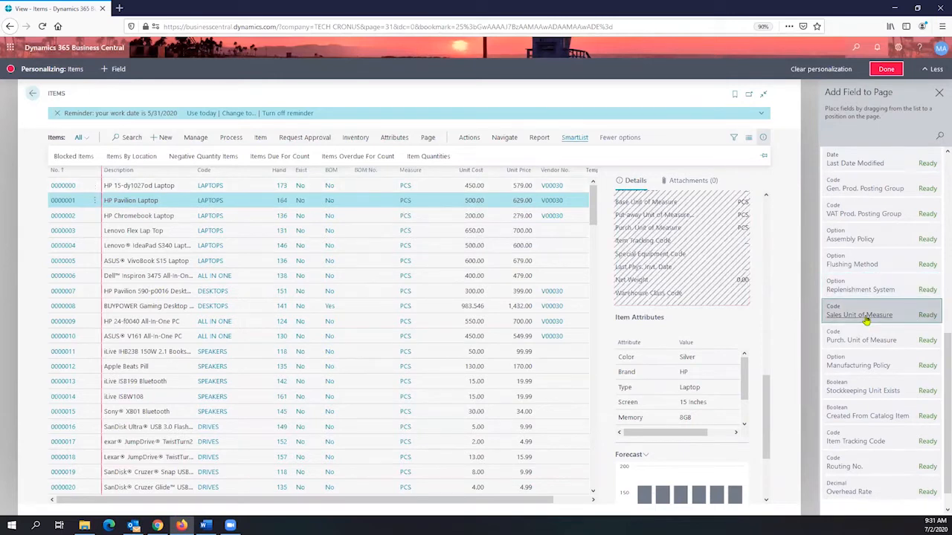
left_click(878, 386)
left_click_drag(877, 387, 551, 178)
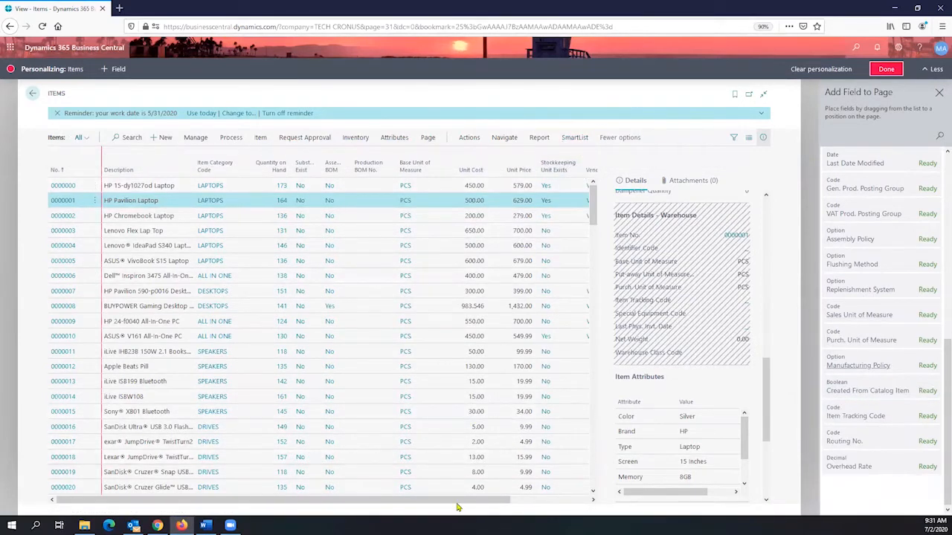
Step: Set the freeze pane of the items list at the Item Category Code column
left_click_drag(457, 506, 536, 508)
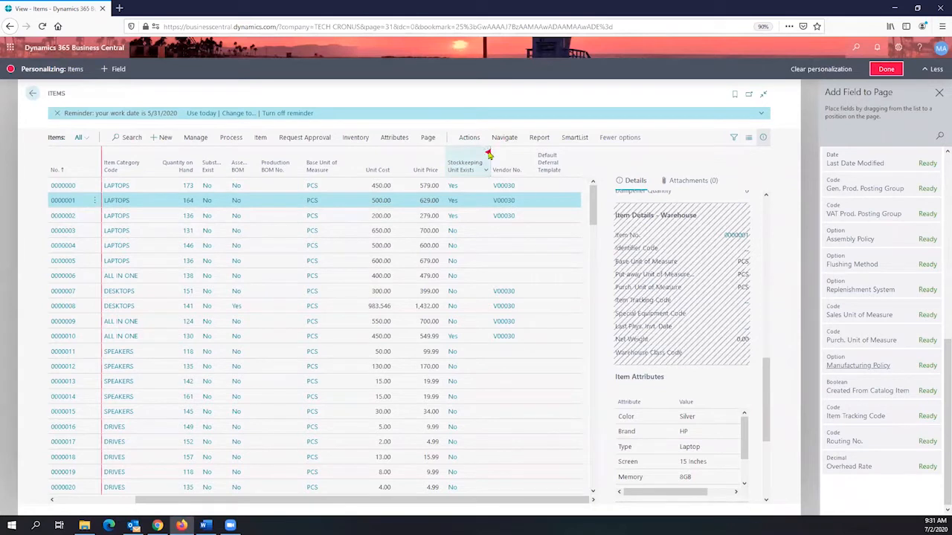
left_click(87, 154)
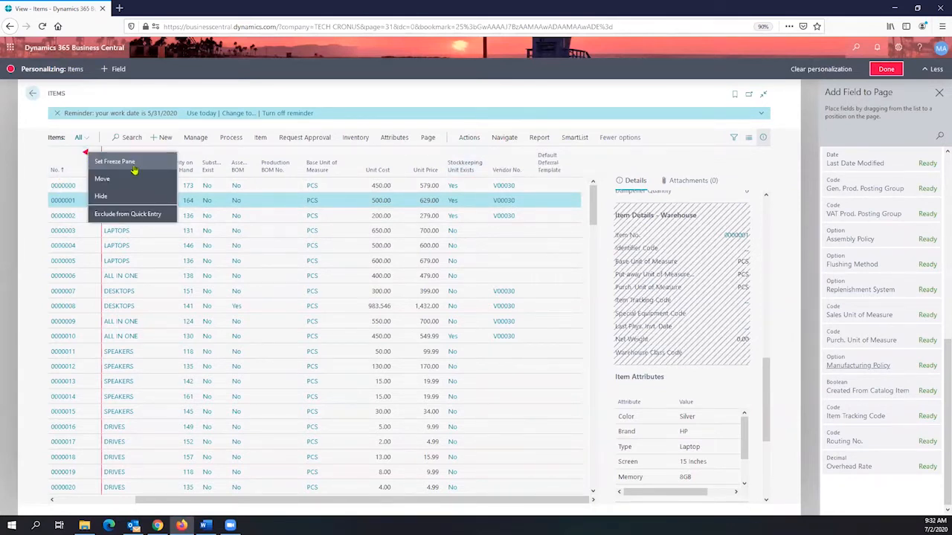
left_click(210, 158)
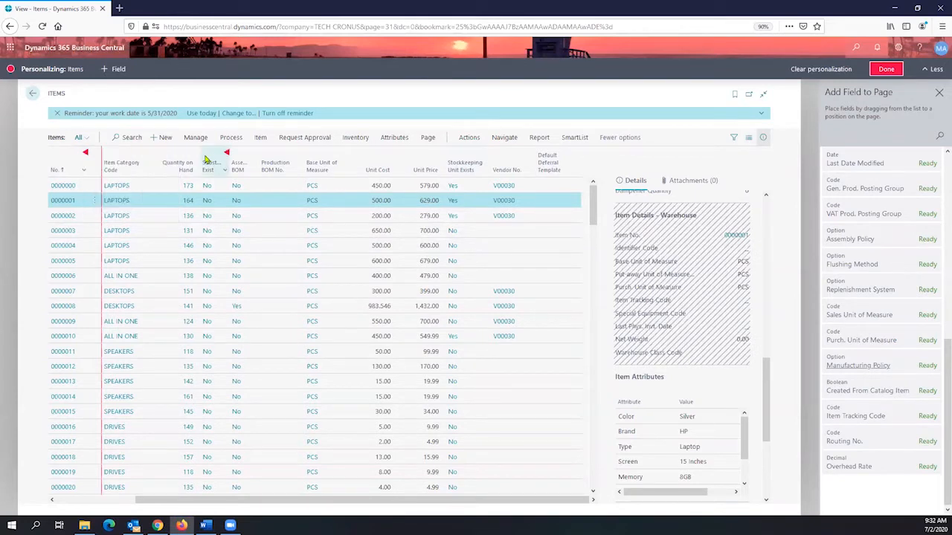
left_click(144, 154)
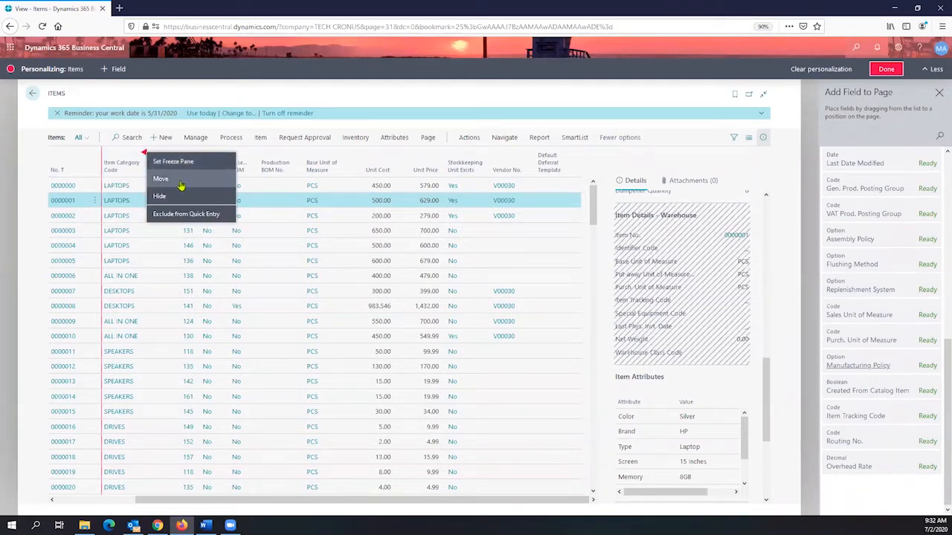
left_click(190, 162)
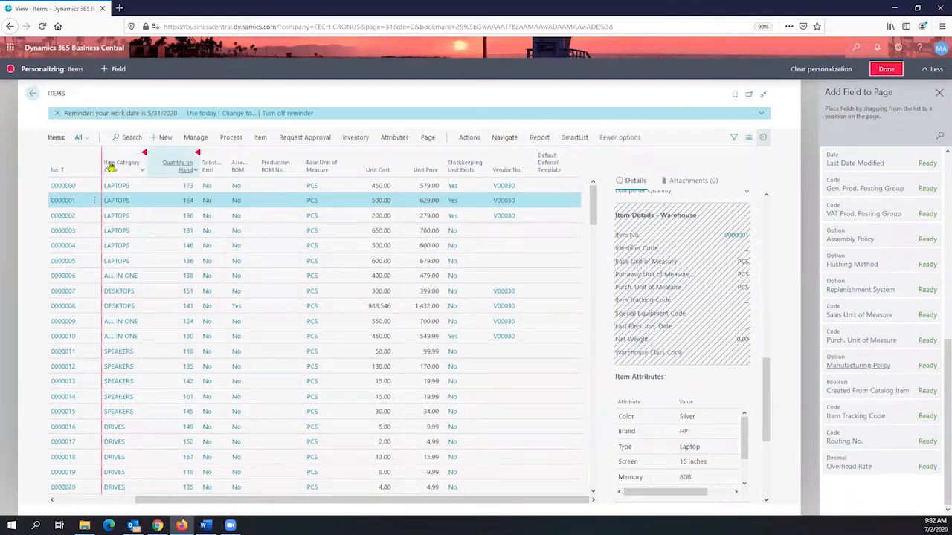
scroll(237, 499, "left", 3)
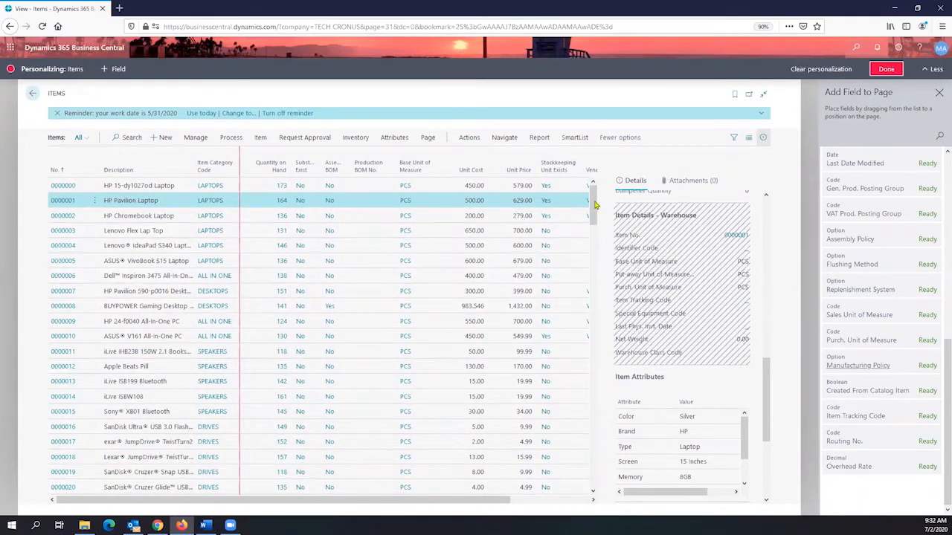
left_click_drag(593, 205, 582, 156)
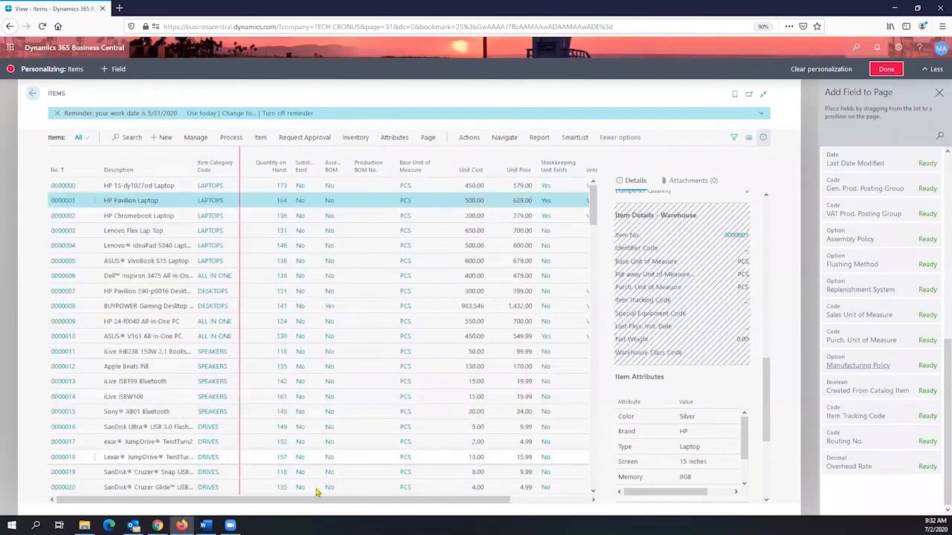
left_click_drag(473, 488, 534, 494)
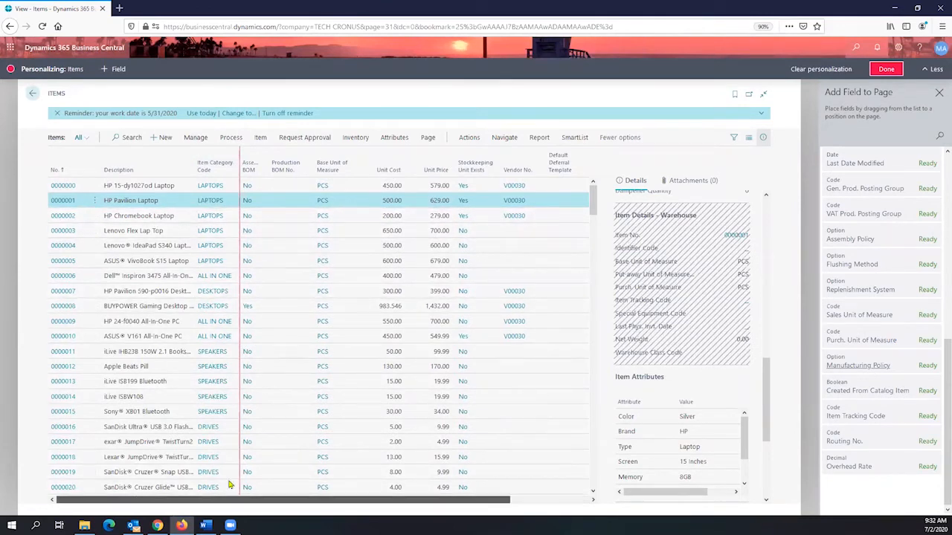
scroll(171, 477, "left", 3)
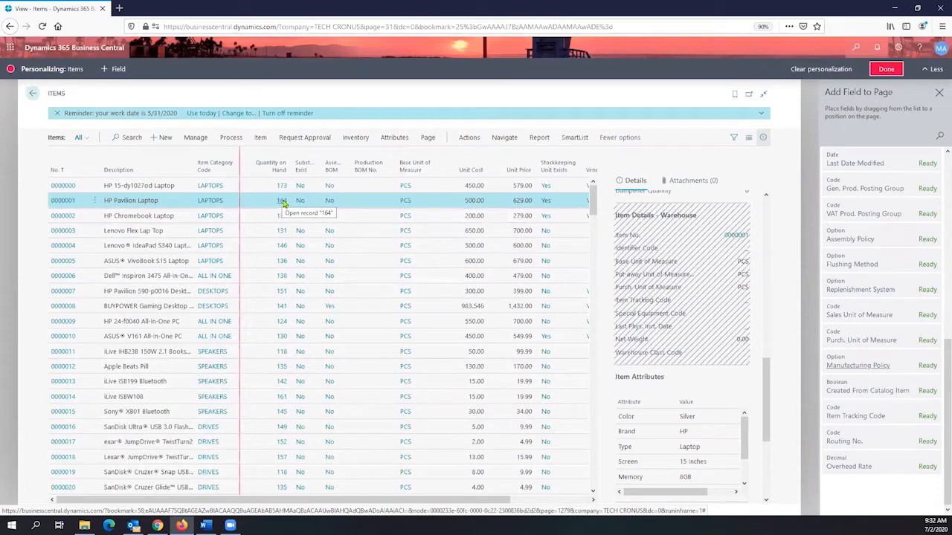
Step: Clear all personalization of the Items page, accepting the deletion of filtered views, and finish personalizing
left_click(811, 71)
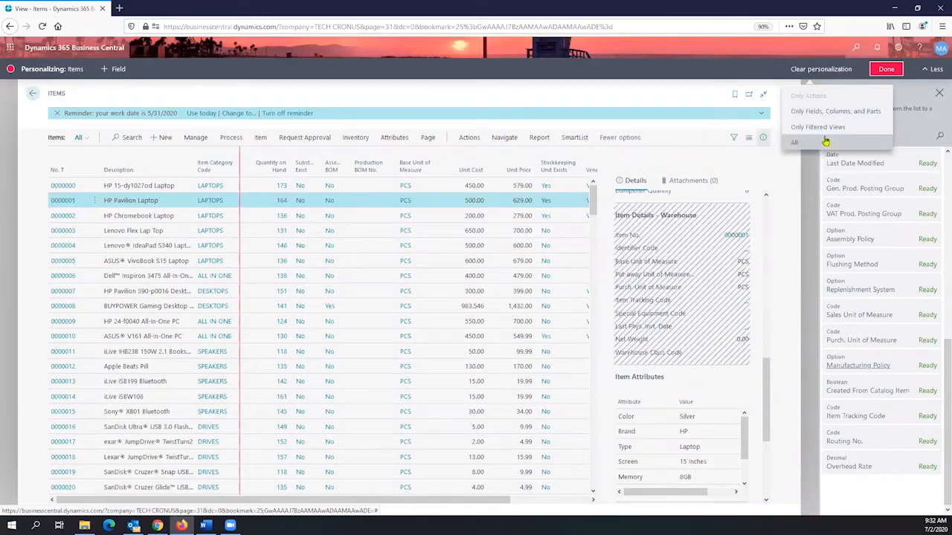
left_click(826, 141)
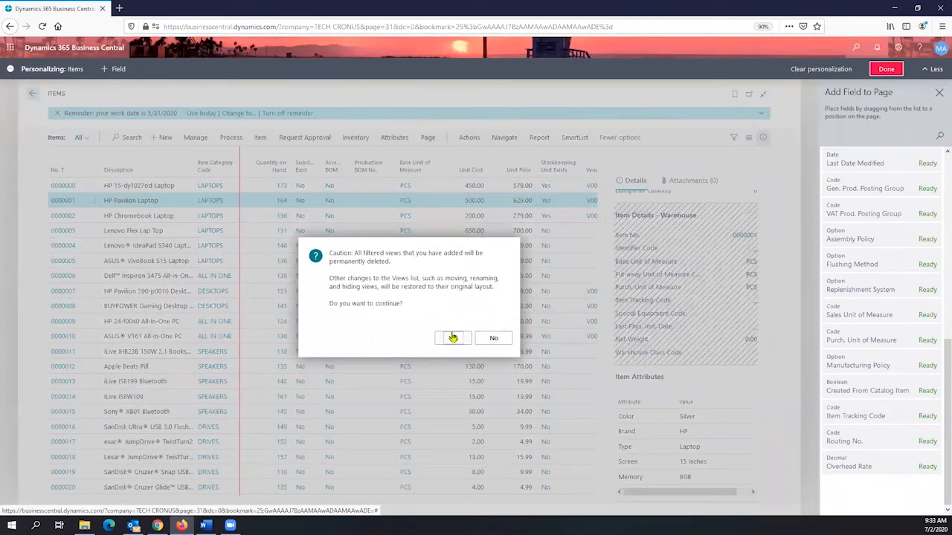
left_click(453, 337)
left_click(452, 336)
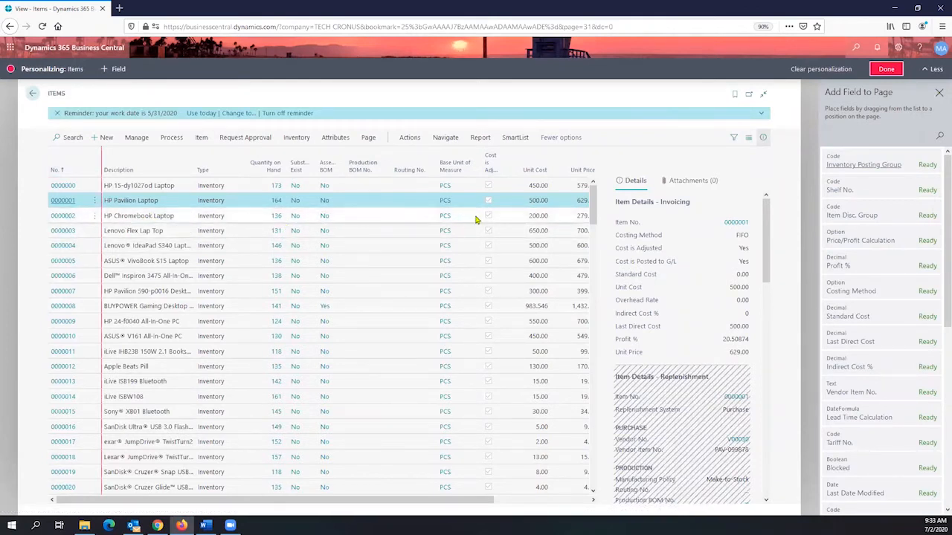
left_click(515, 143)
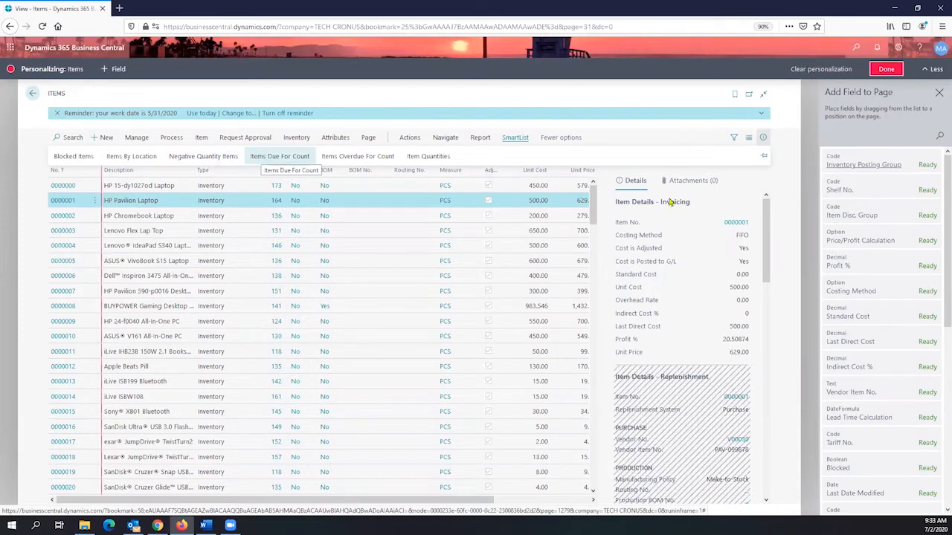
left_click(885, 69)
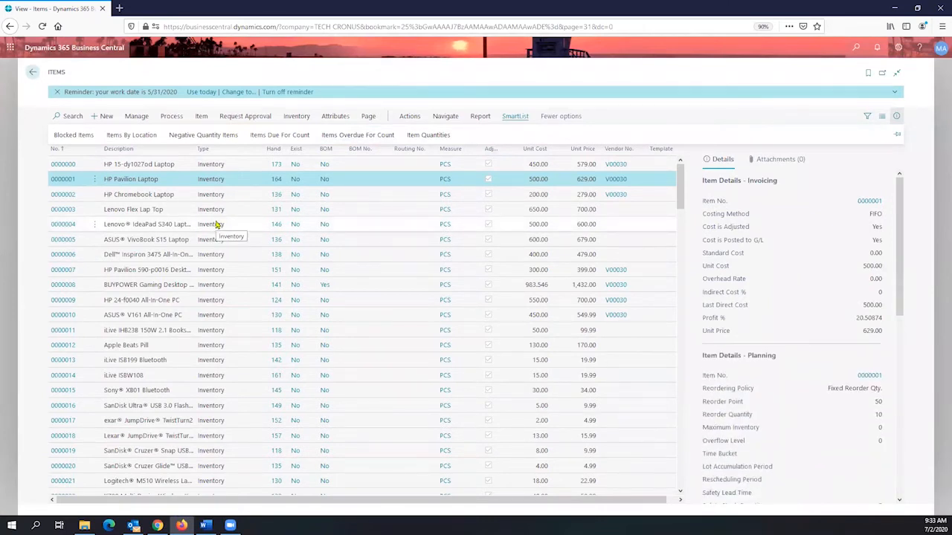
Step: View the Item Quantities SmartList and close it, and review the HP Pavilion Laptop's details down to attributes and forecast
left_click(428, 136)
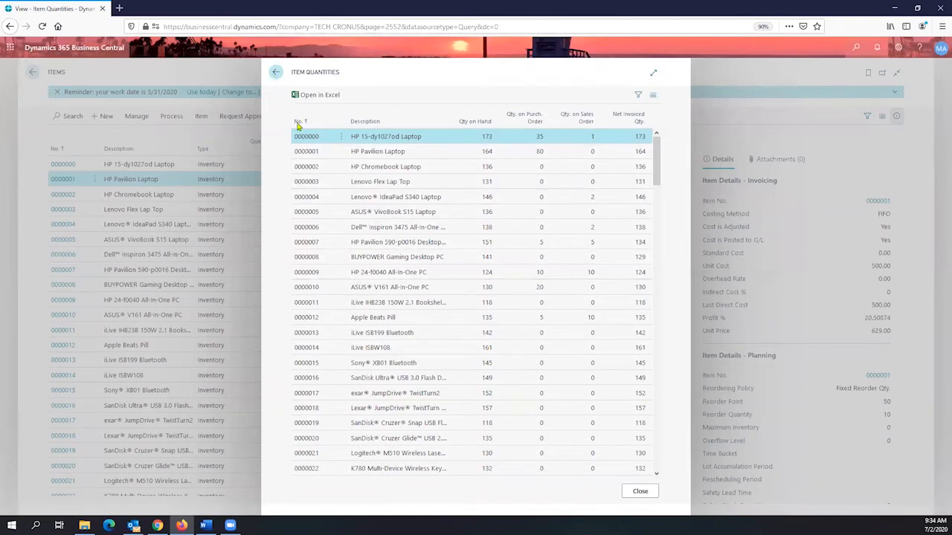
key("Escape")
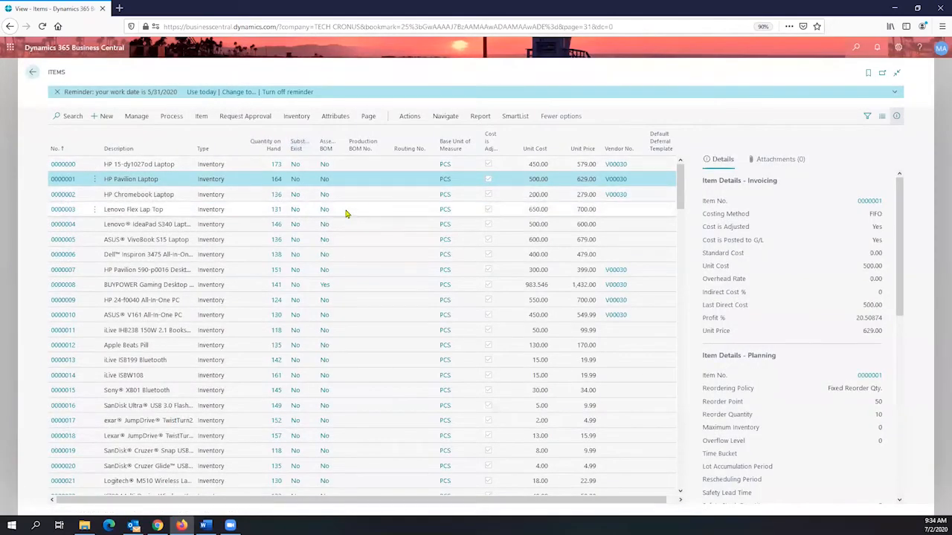
left_click(205, 525)
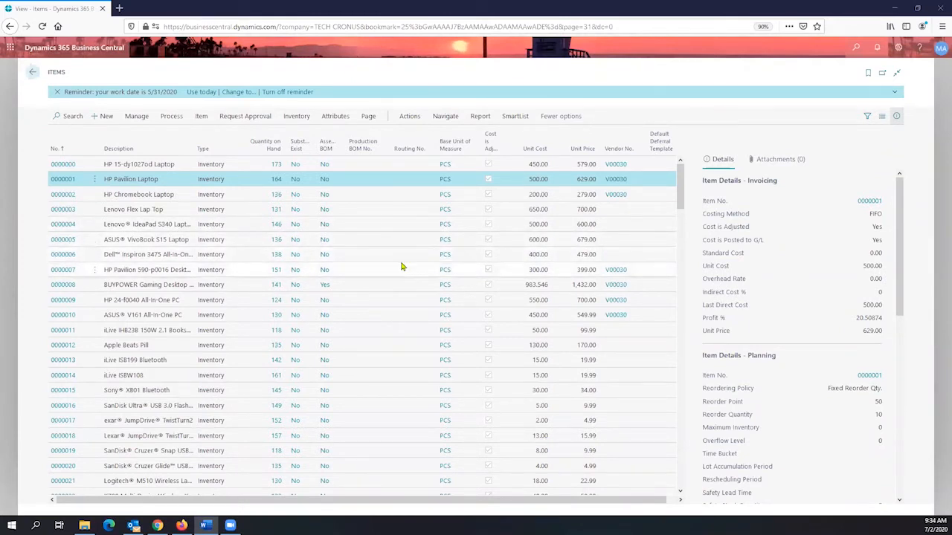
left_click(514, 117)
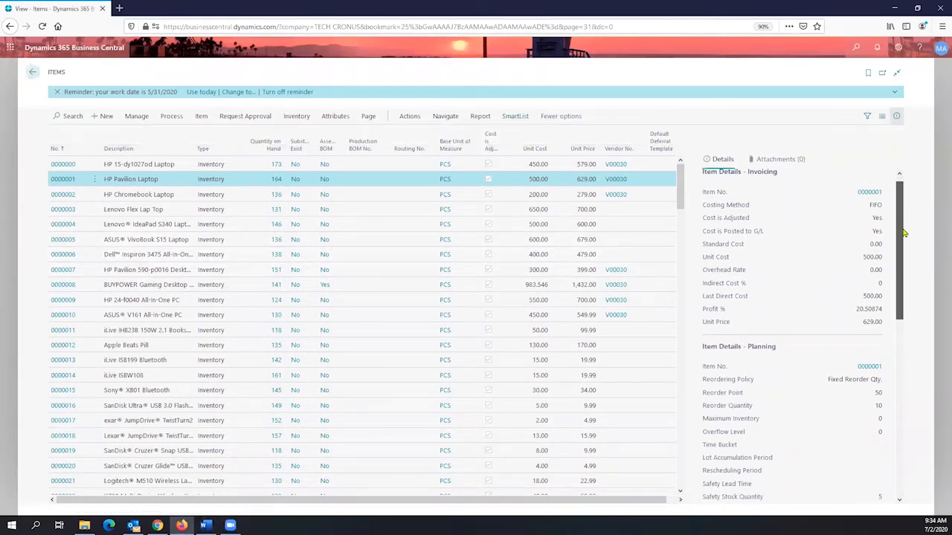
left_click_drag(905, 202, 935, 395)
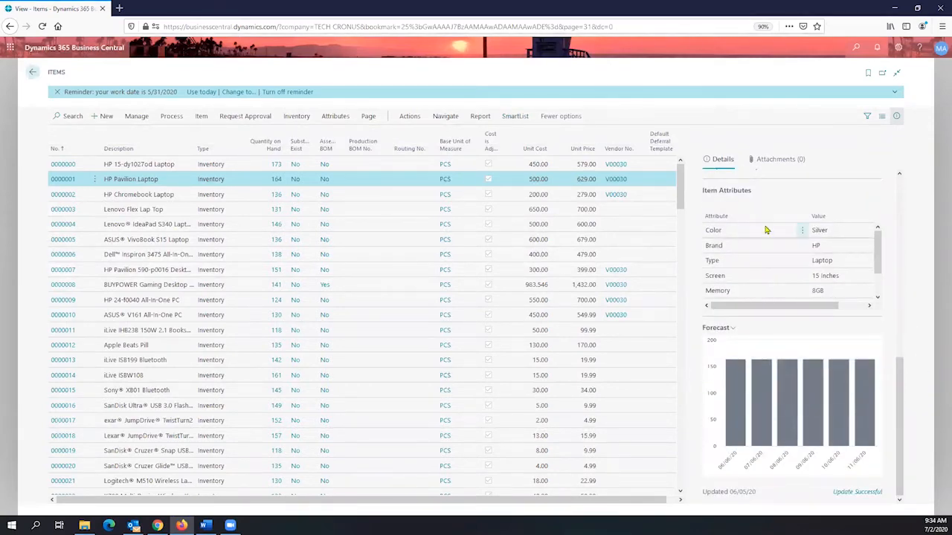
Step: Start personalizing the Items page and hide the Item Details - Invoicing part of the details pane
scroll(766, 230, "up", 10)
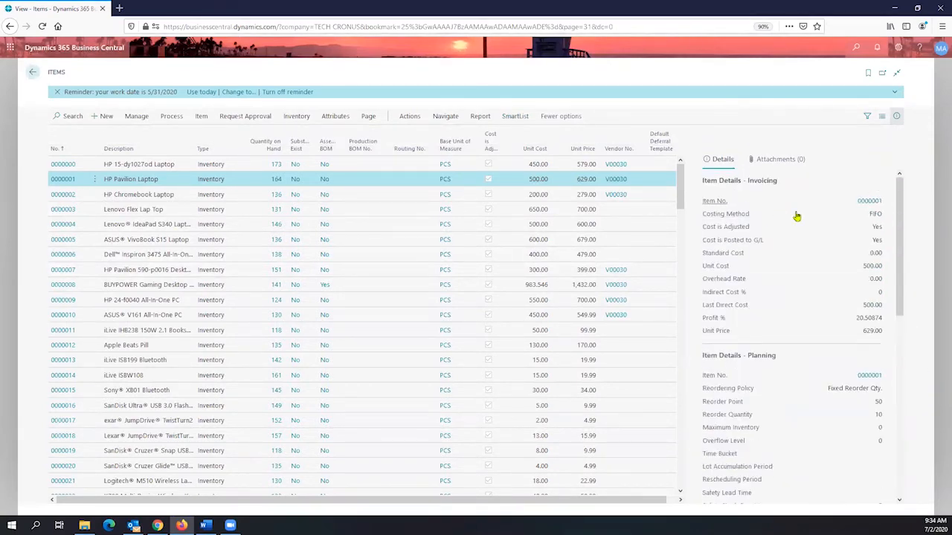
left_click(899, 49)
left_click(848, 110)
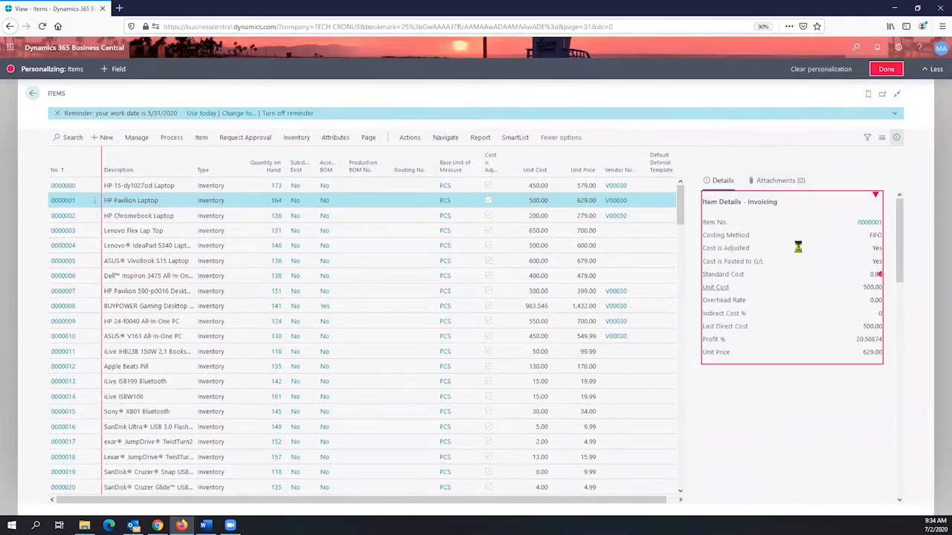
scroll(779, 273, "down", 3)
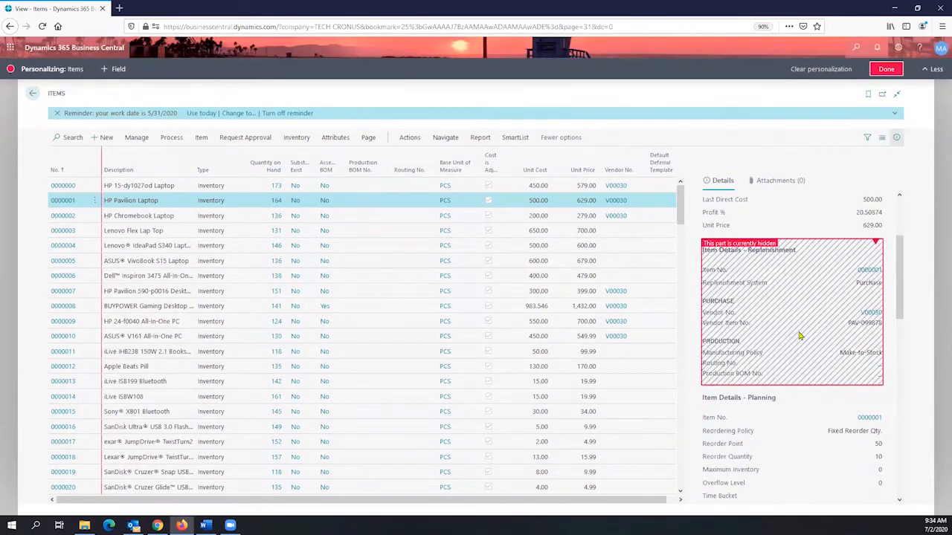
scroll(863, 268, "up", 3)
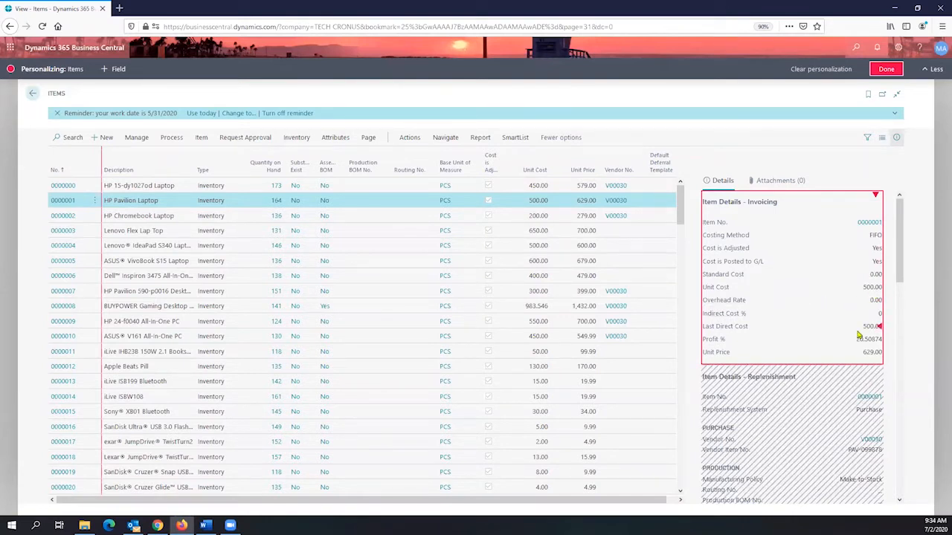
left_click(876, 197)
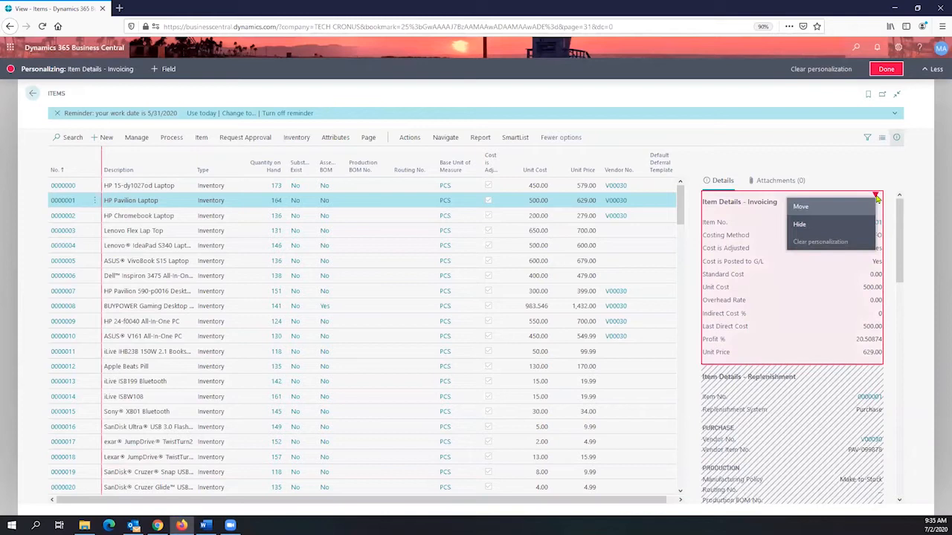
left_click(836, 224)
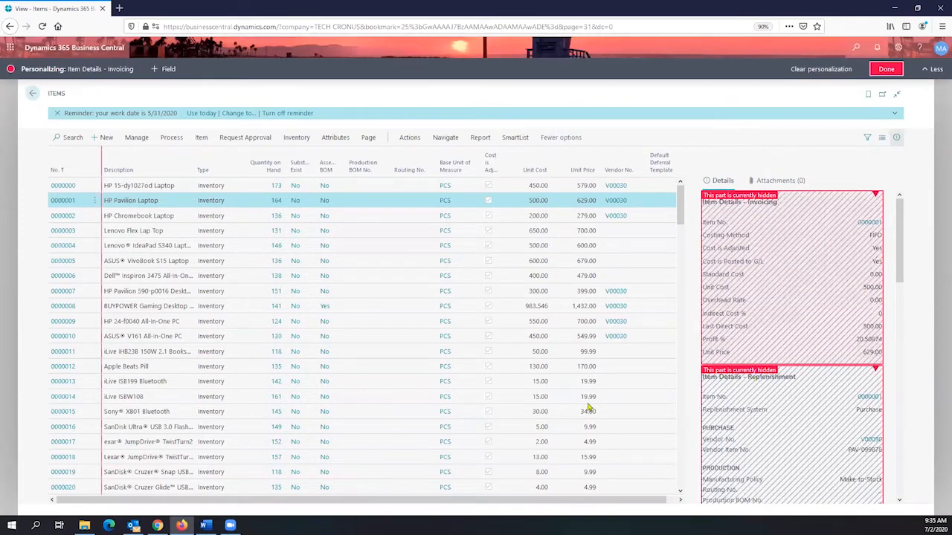
Step: Check the Page, Request Approval and Inventory action groups and remove the Cancel Approval Request action
left_click(370, 139)
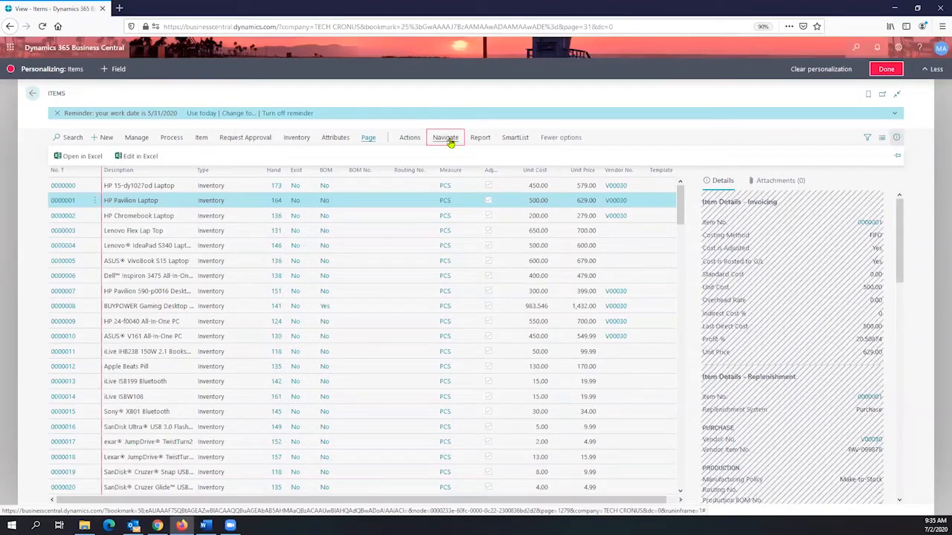
left_click(252, 140)
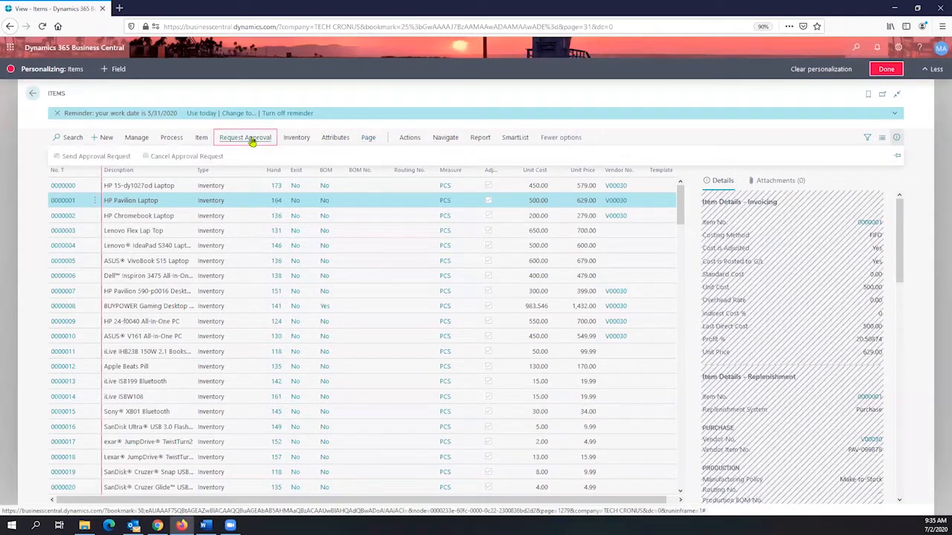
left_click(292, 140)
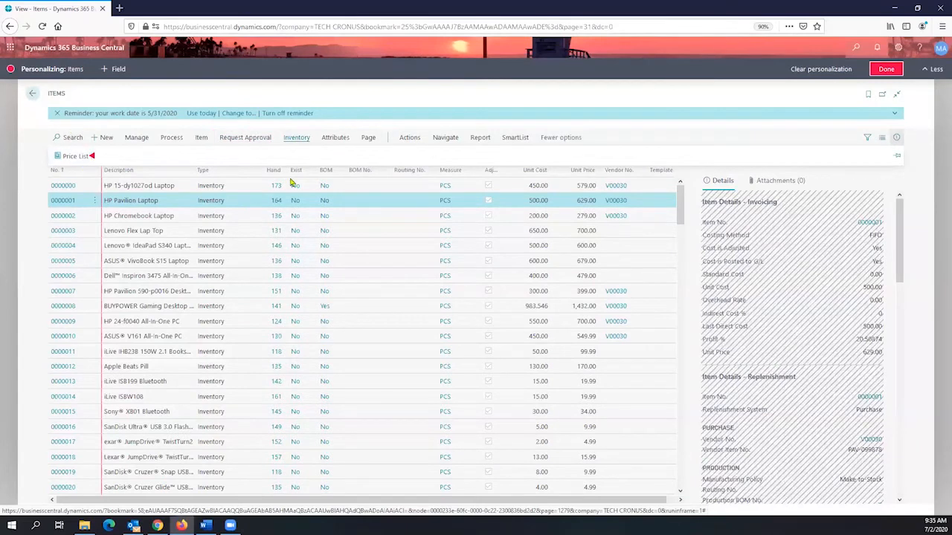
left_click(252, 139)
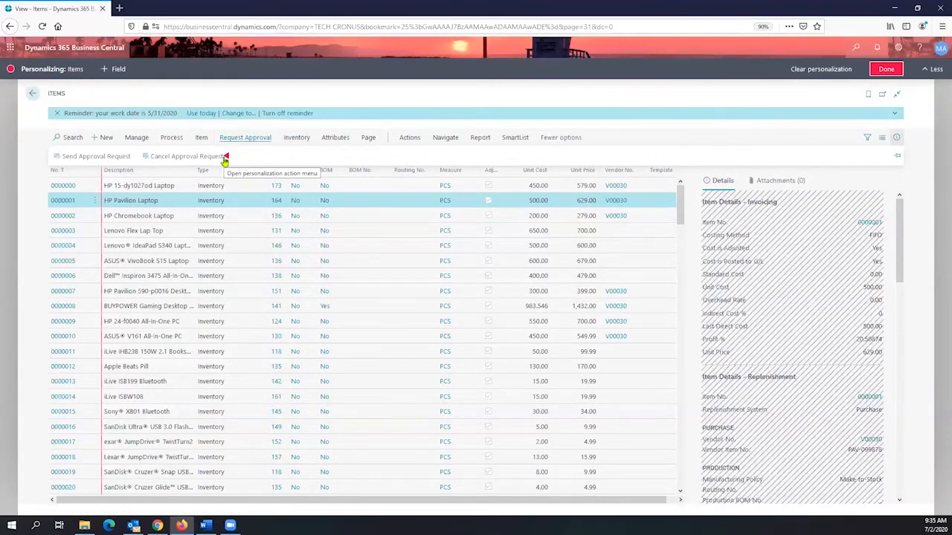
left_click(227, 158)
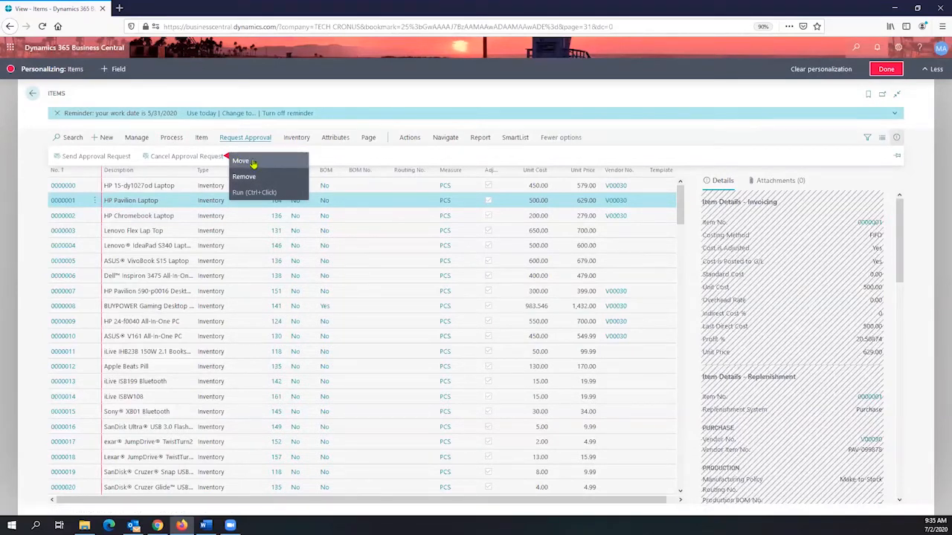
left_click(259, 179)
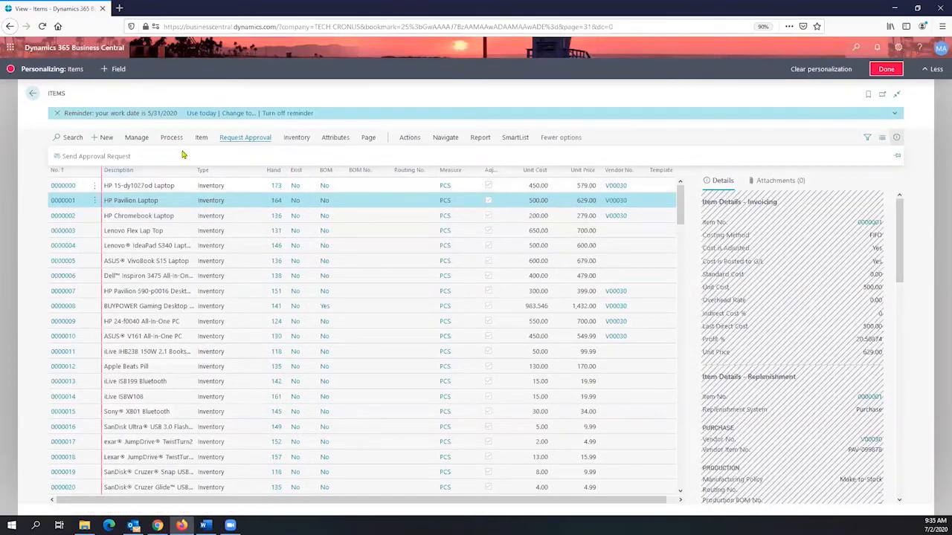
Step: Look at the Manage and Process action groups and finish personalizing the Items page
left_click(138, 140)
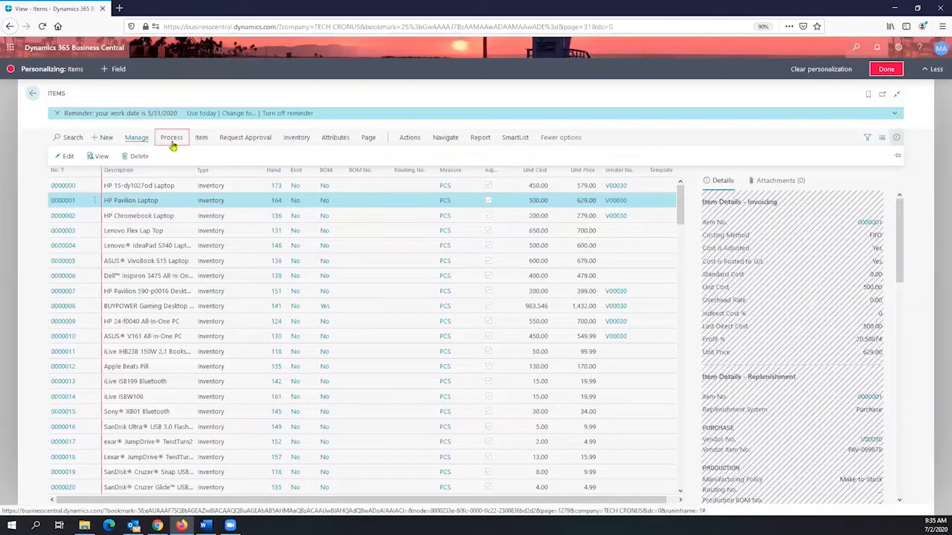
left_click(172, 141)
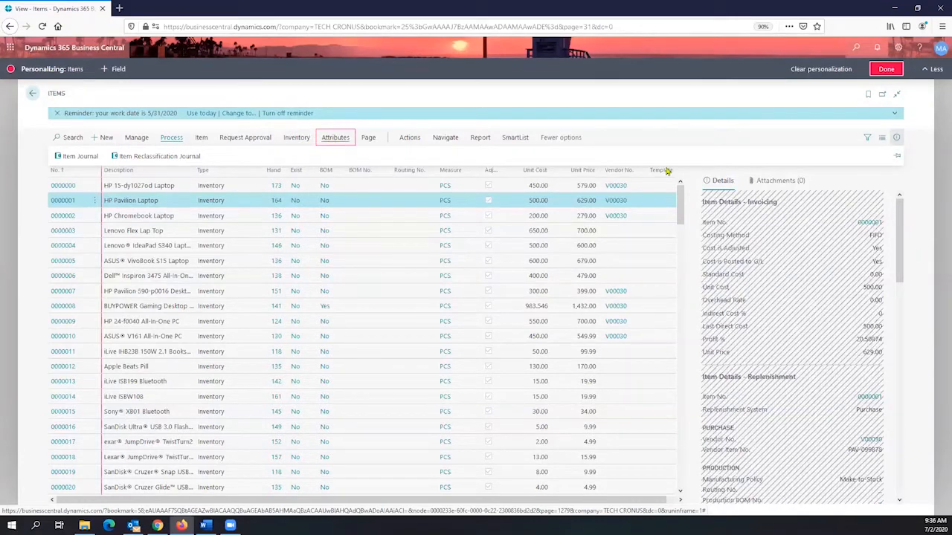
left_click(881, 72)
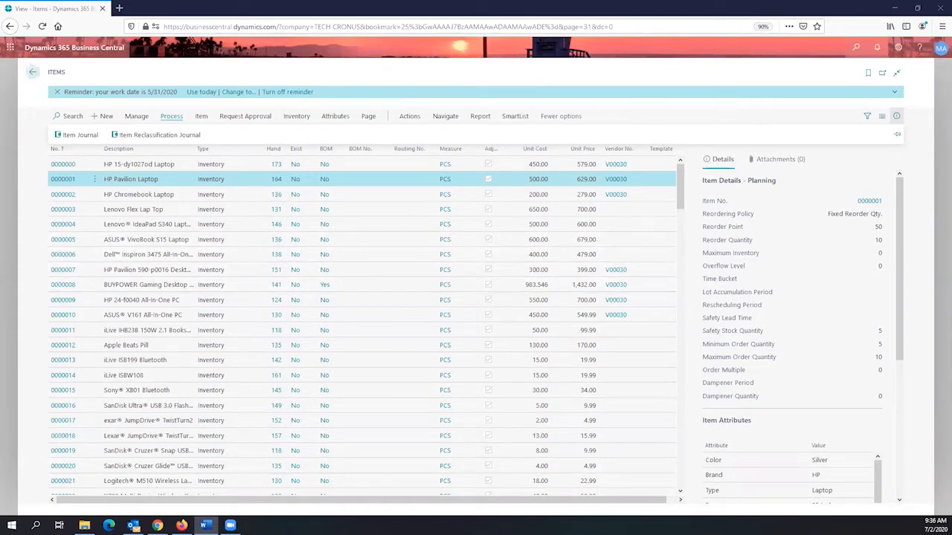
Step: Switch to the Chrome window with the local CRONUS International Ltd. Business Manager page and maximize it
key("alt+Tab")
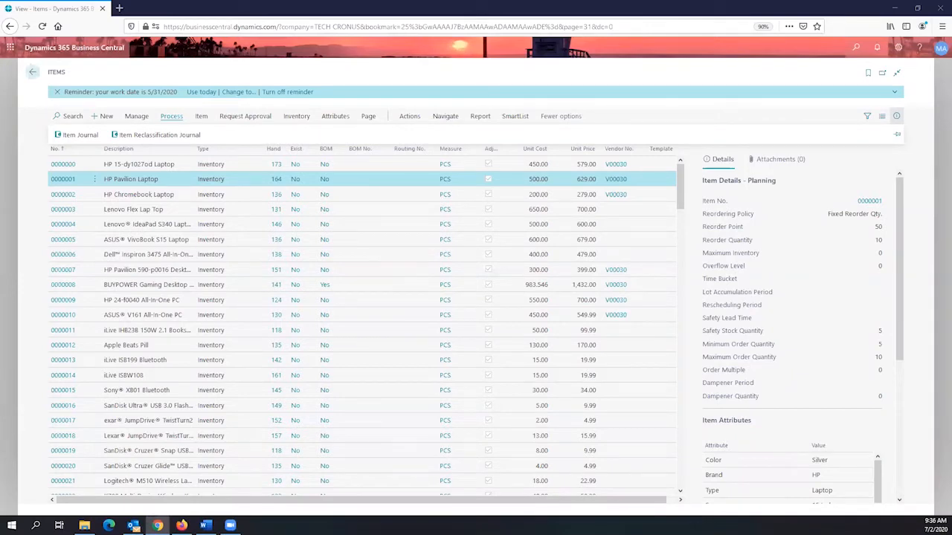
key("alt+Tab")
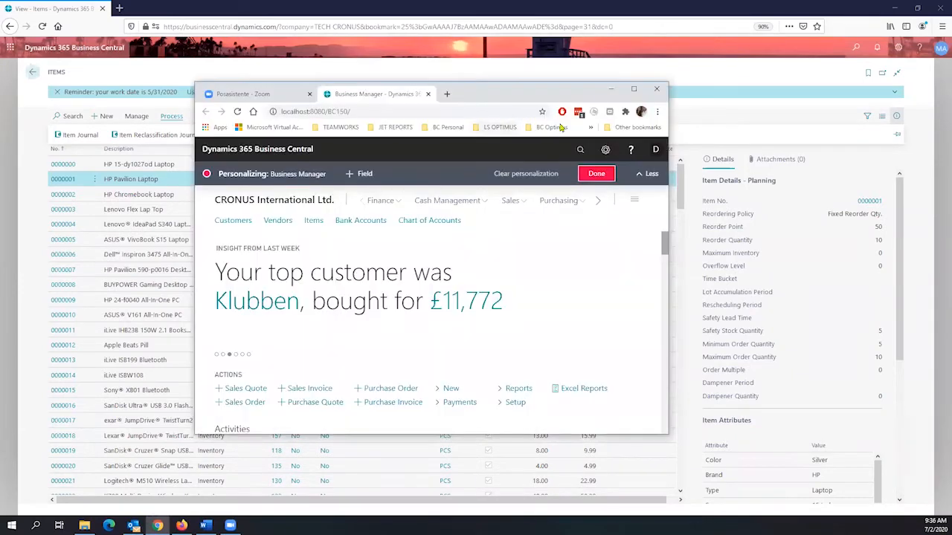
left_click(633, 90)
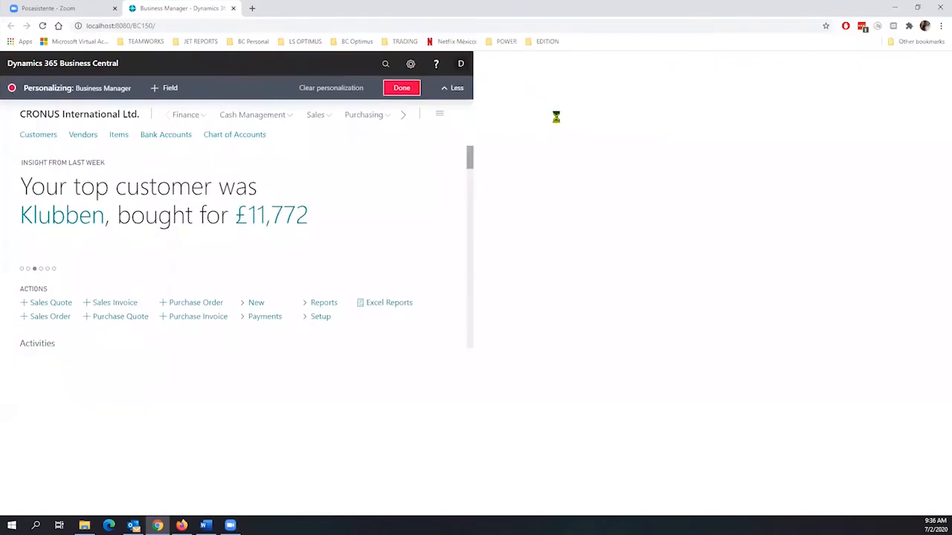
Step: End personalization of the Business Manager page and start designing the page instead
left_click(891, 66)
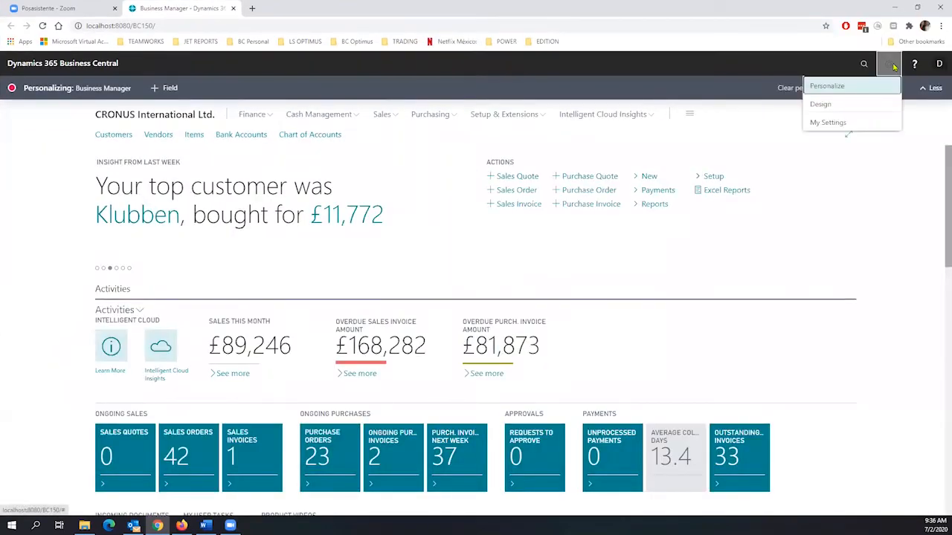
left_click(873, 104)
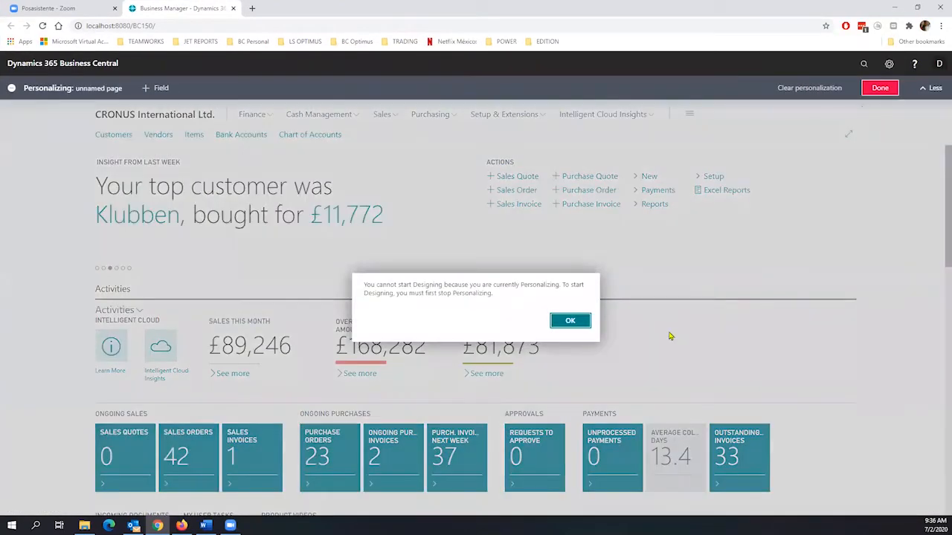
left_click(571, 320)
left_click(880, 88)
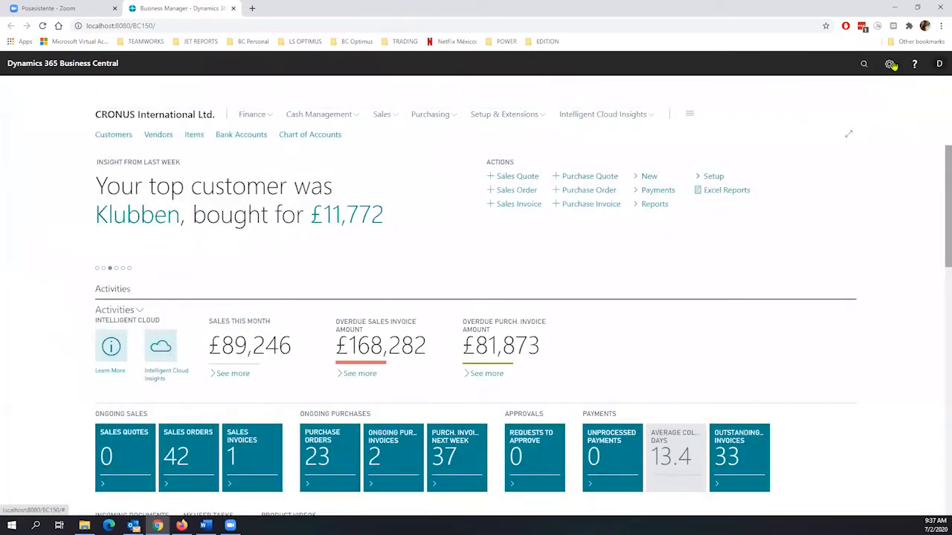
left_click(888, 64)
left_click(875, 102)
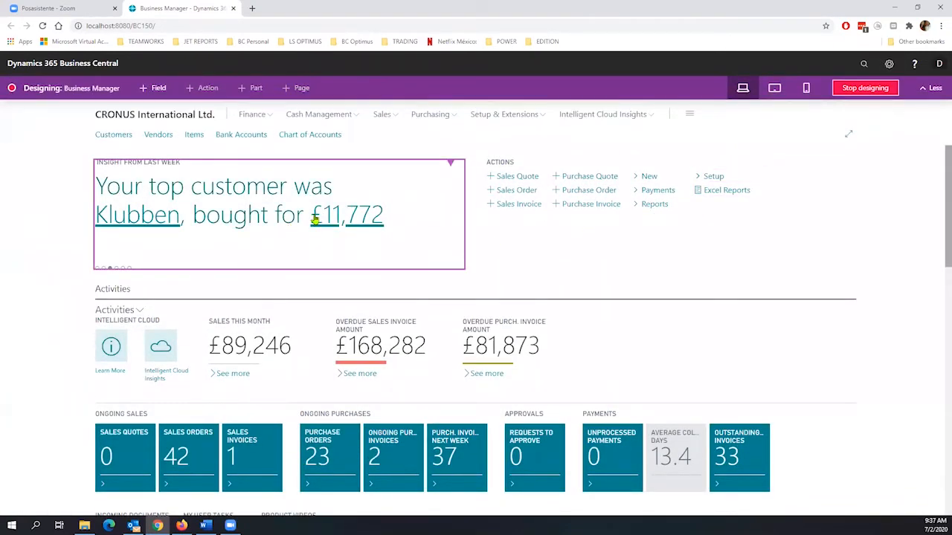
Step: Look over the Business Manager page in desktop layout, then preview it in tablet layout through Favorite Accounts and Trial Balance
scroll(316, 219, "down", 2)
left_click(158, 27)
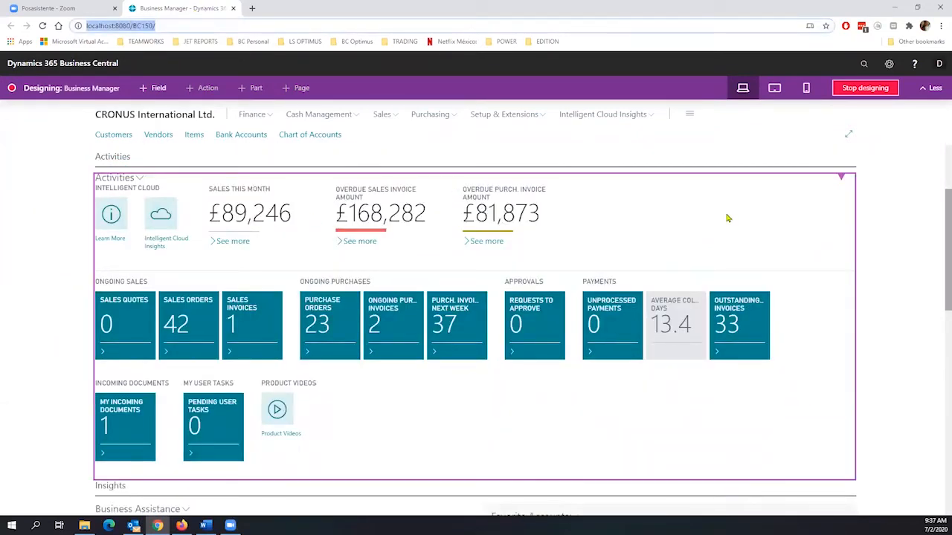
left_click(775, 88)
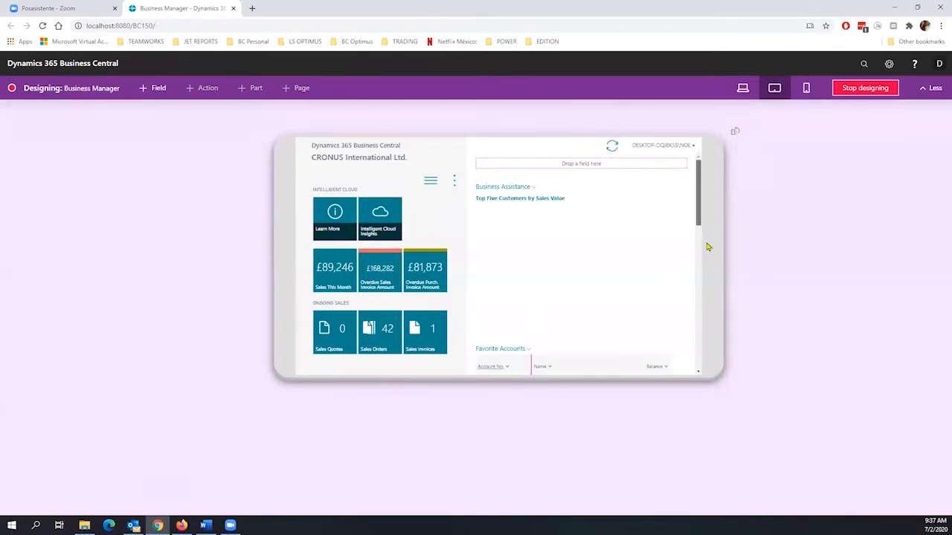
scroll(708, 247, "down", 3)
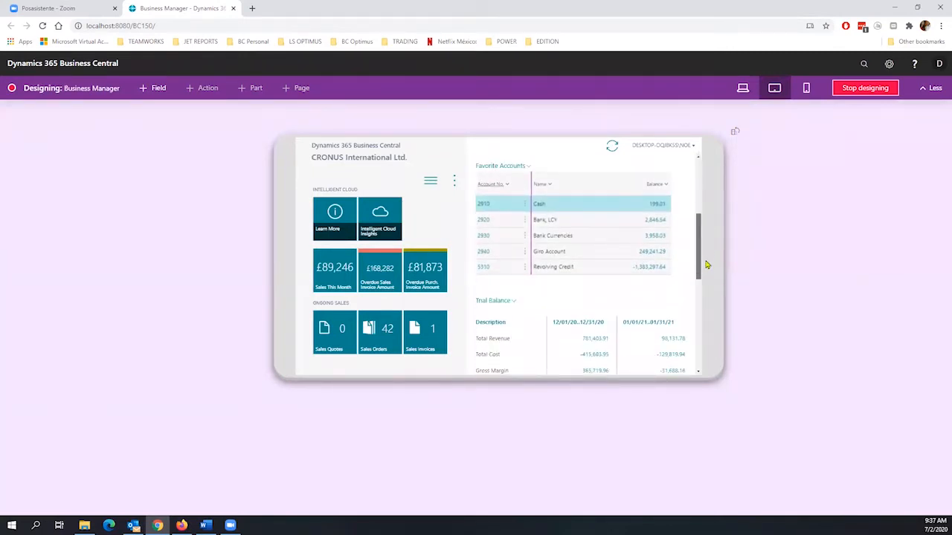
scroll(707, 265, "down", 3)
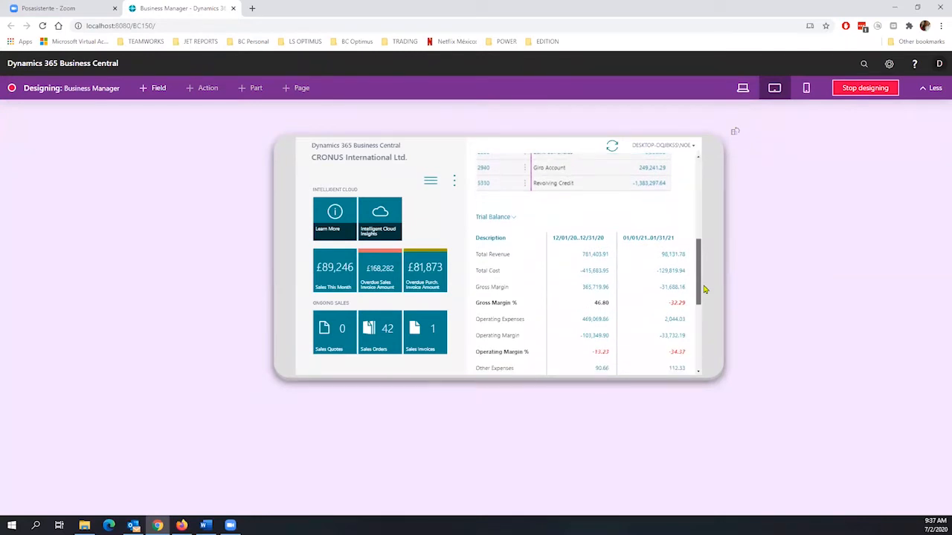
left_click_drag(705, 290, 703, 196)
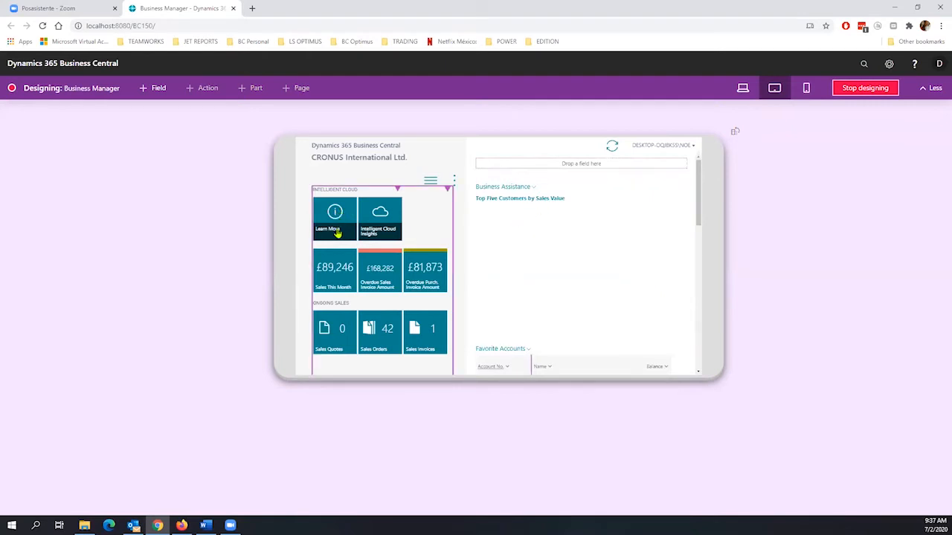
scroll(480, 273, "down", 3)
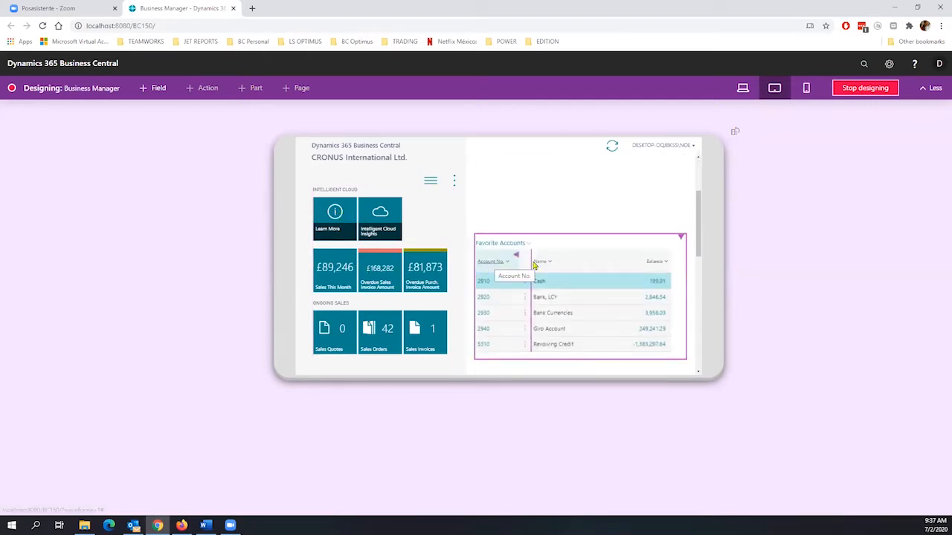
Step: View the design options of the Name column in the Favorite Accounts part
left_click(577, 285)
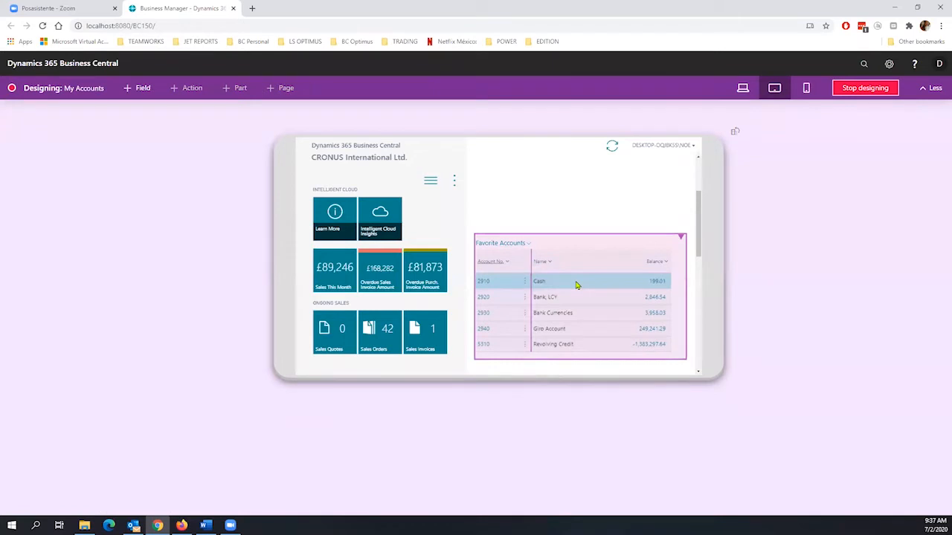
left_click(618, 256)
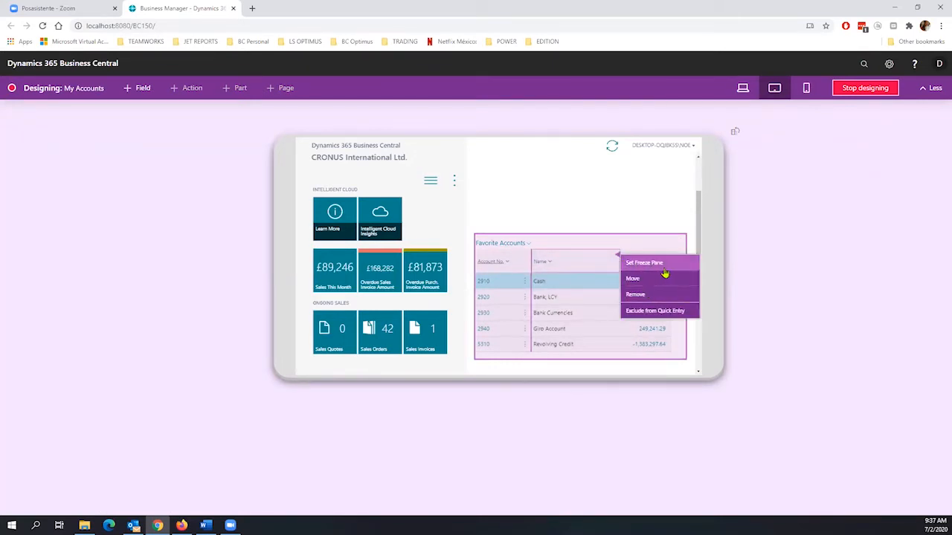
left_click(699, 217)
Step: Remove the Trial Balance part from the Business Manager page in the tablet layout
left_click_drag(700, 218, 698, 283)
scroll(552, 219, "up", 2)
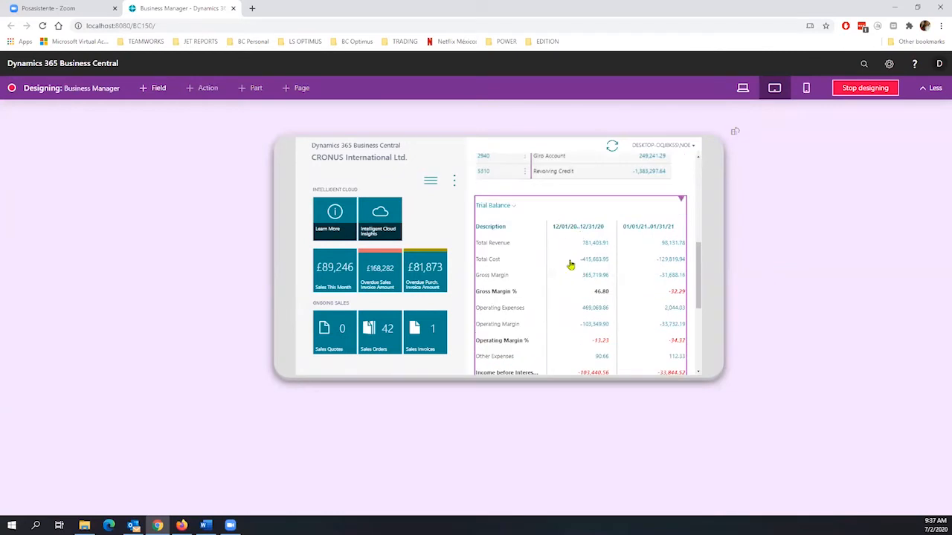
left_click(683, 202)
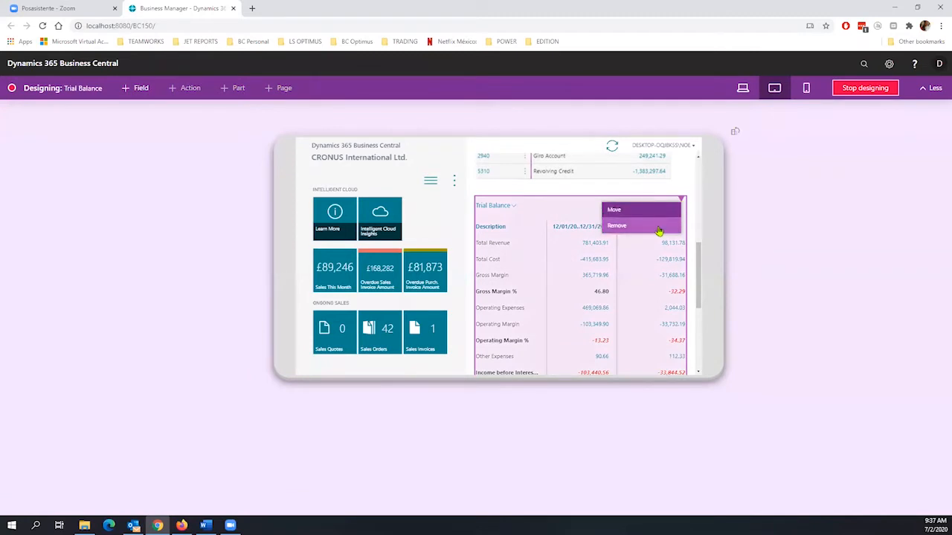
left_click(658, 231)
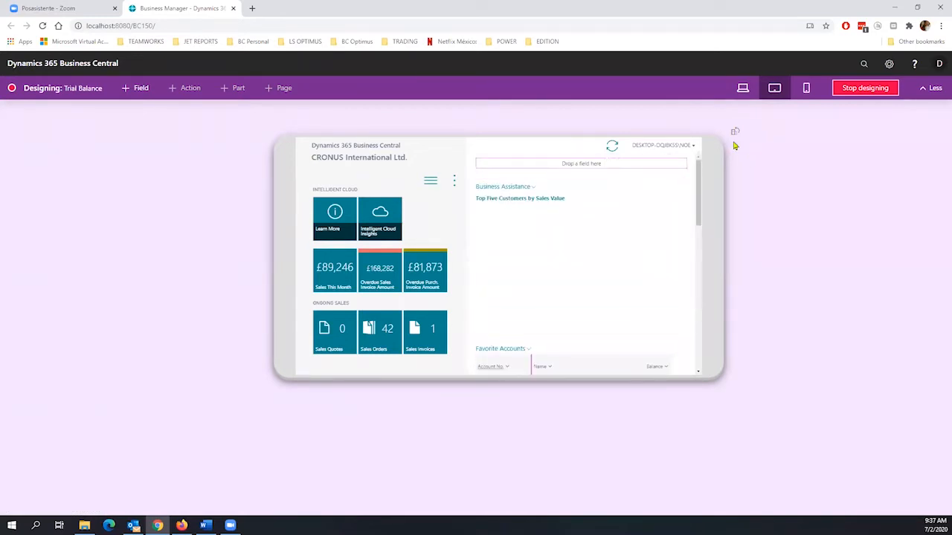
Step: Preview the Business Manager page in phone layout and look through its activity tiles
left_click(804, 90)
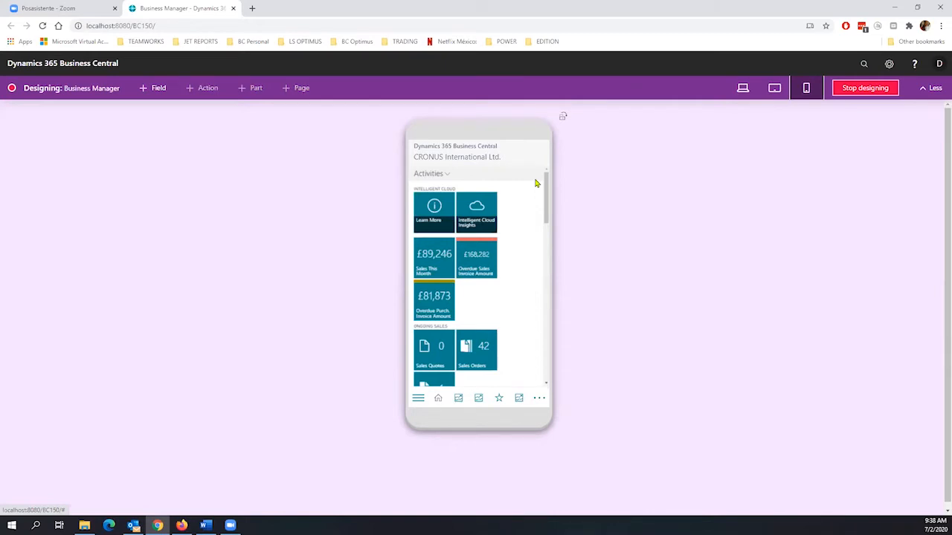
left_click_drag(546, 198, 547, 251)
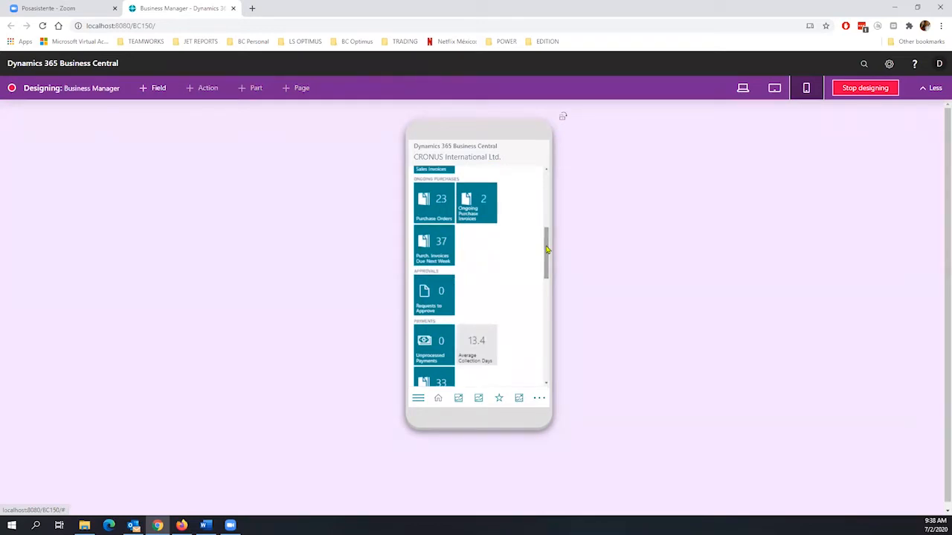
Step: View the design options of the Intelligent Cloud group in the Activities part of the phone layout
left_click_drag(546, 250, 496, 179)
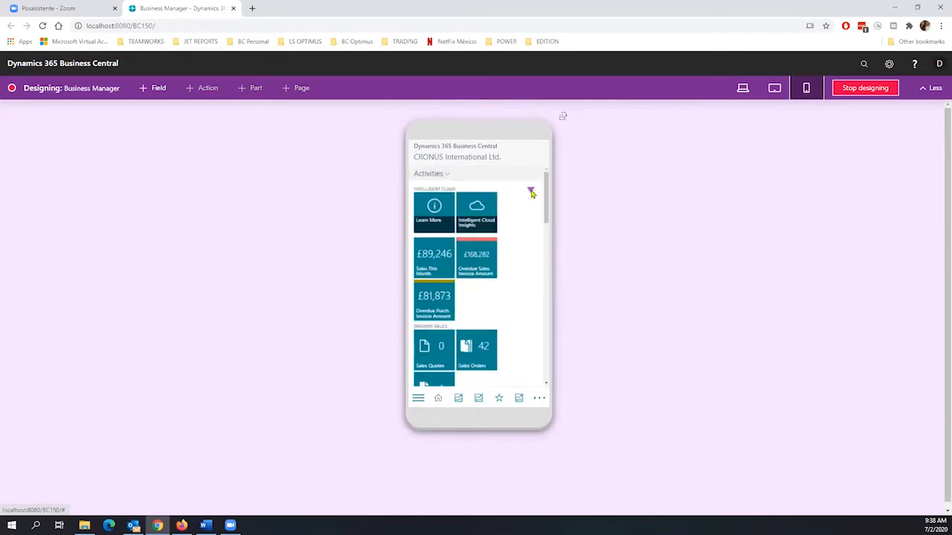
left_click(532, 193)
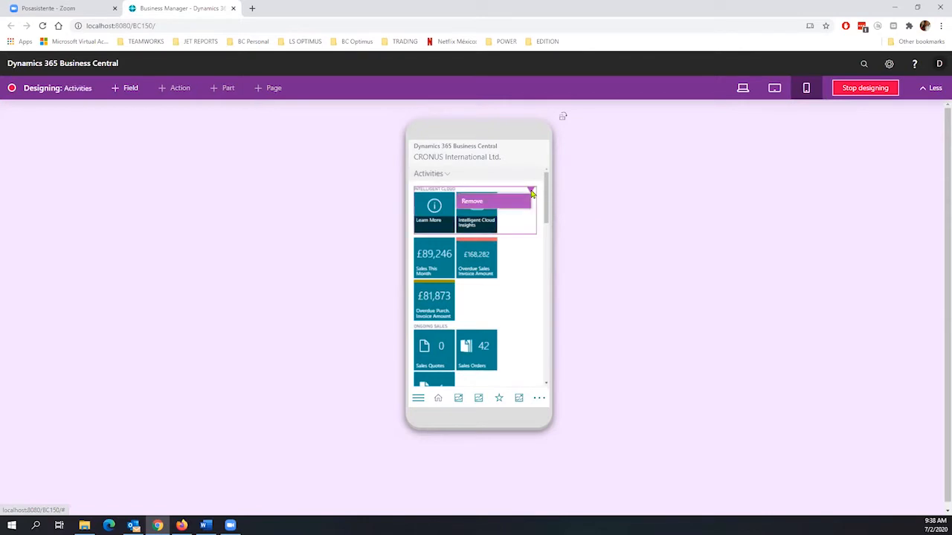
left_click(482, 256)
left_click_drag(482, 256, 481, 301)
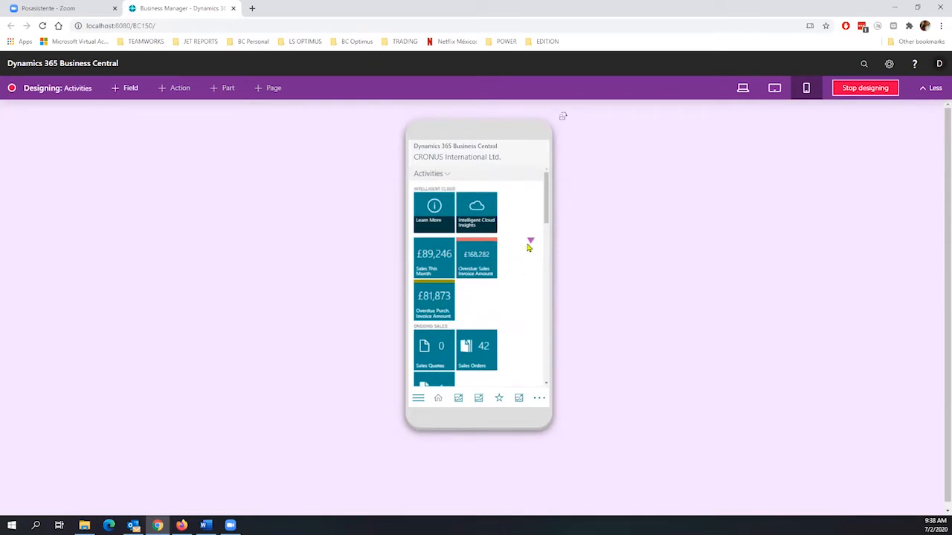
Step: Try to move the Sales Orders tile out of the Ongoing Sales group in the phone layout
left_click_drag(480, 258, 537, 339)
scroll(514, 236, "down", 1)
scroll(514, 237, "down", 1)
left_click(489, 263)
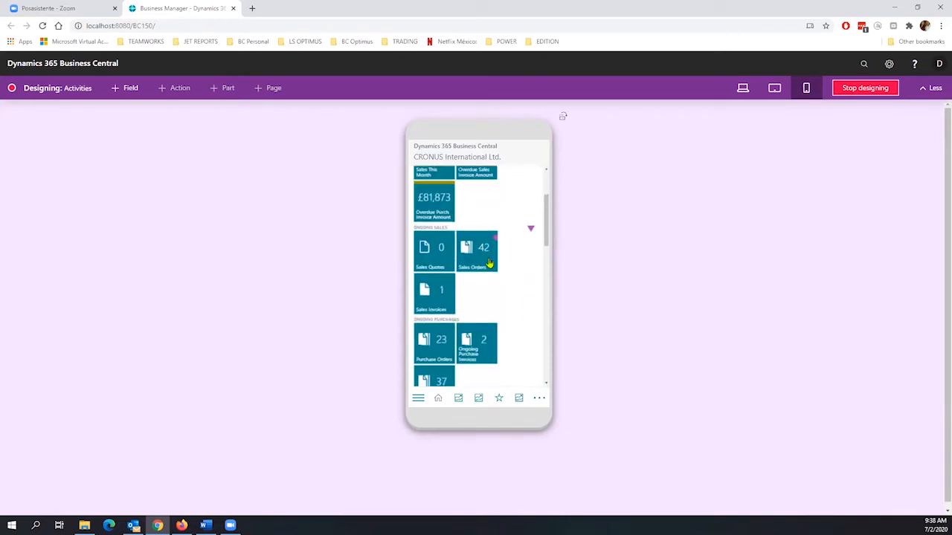
left_click_drag(422, 266, 568, 294)
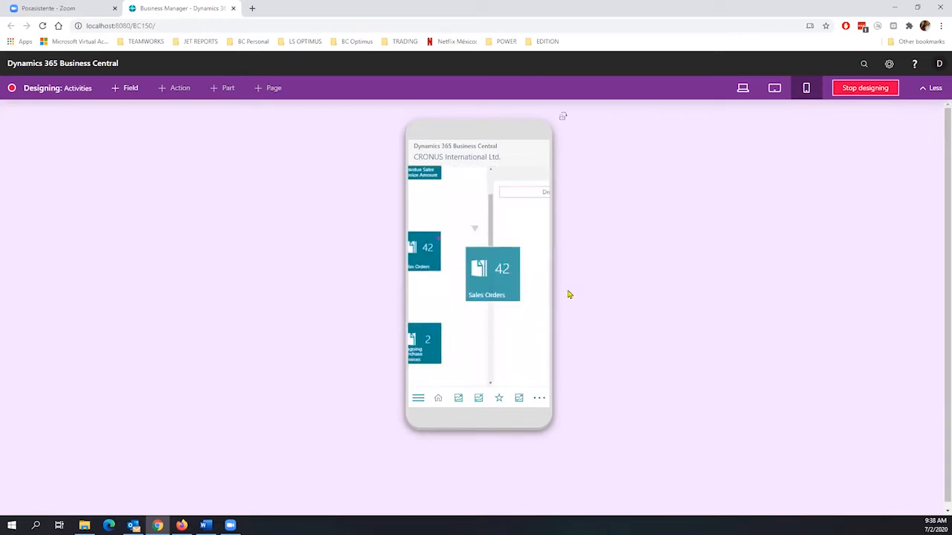
left_click_drag(478, 301, 619, 313)
left_click_drag(537, 296, 283, 266)
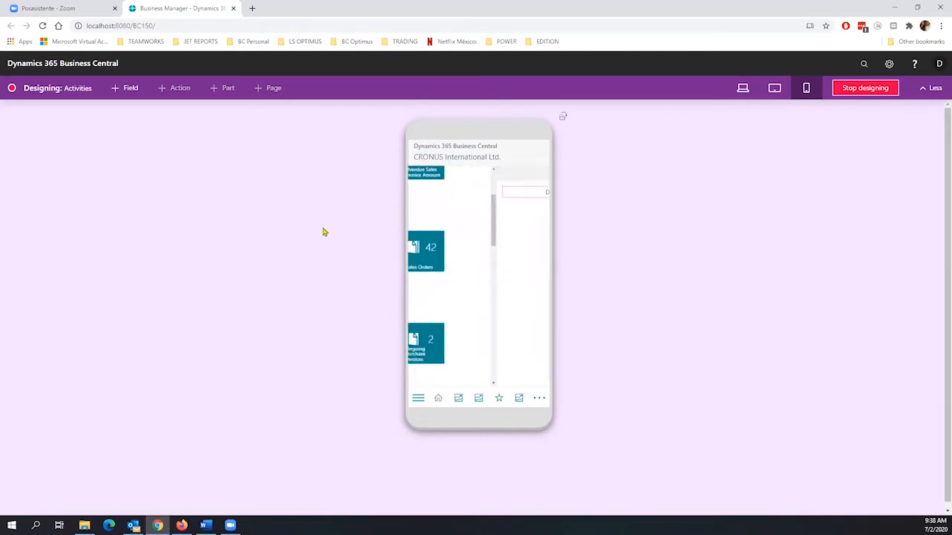
Step: Look through the Business Assistance, Favorite Accounts and Power BI Reports parts in the phone layout
left_click(458, 400)
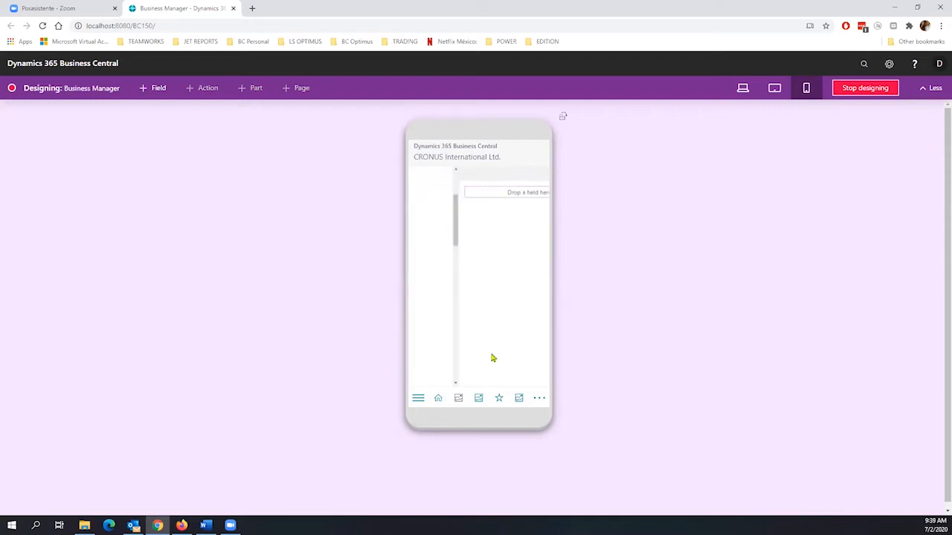
left_click(479, 401)
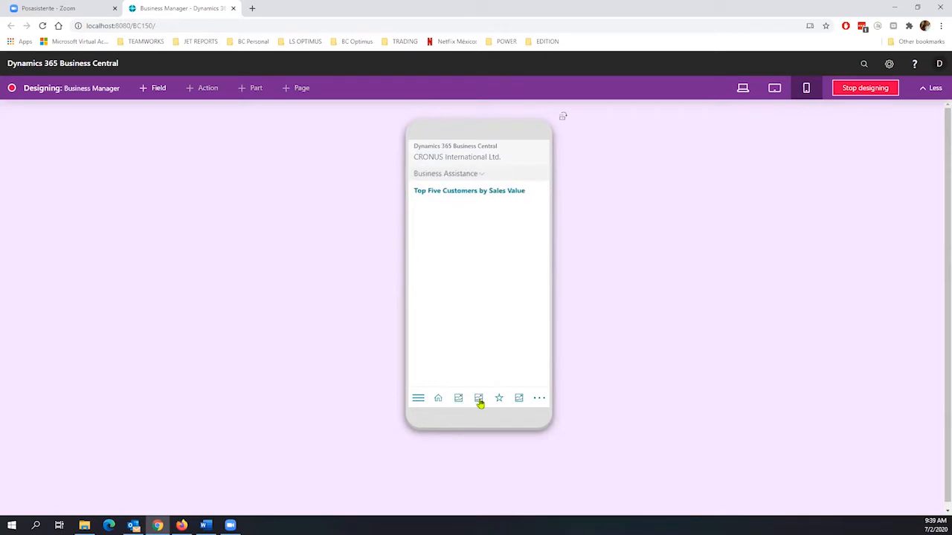
left_click(498, 401)
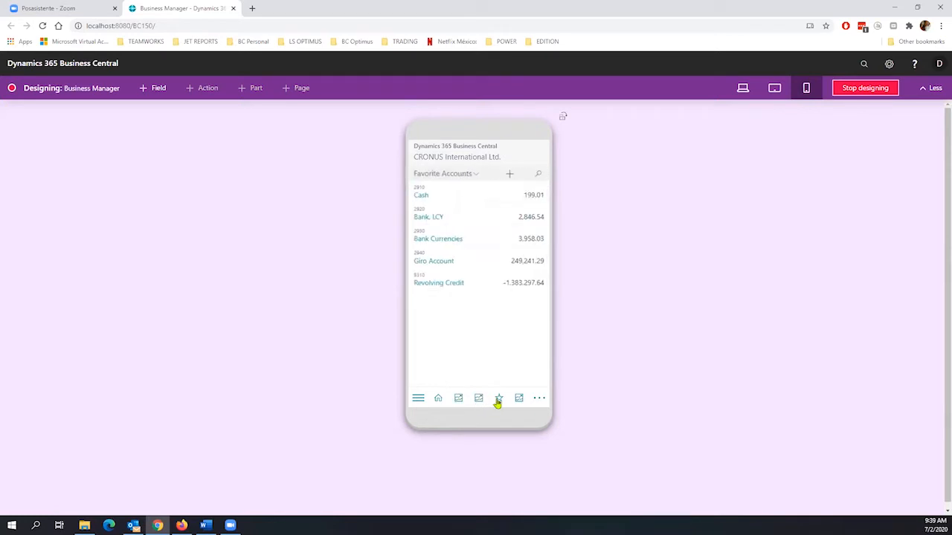
left_click_drag(463, 246, 481, 187)
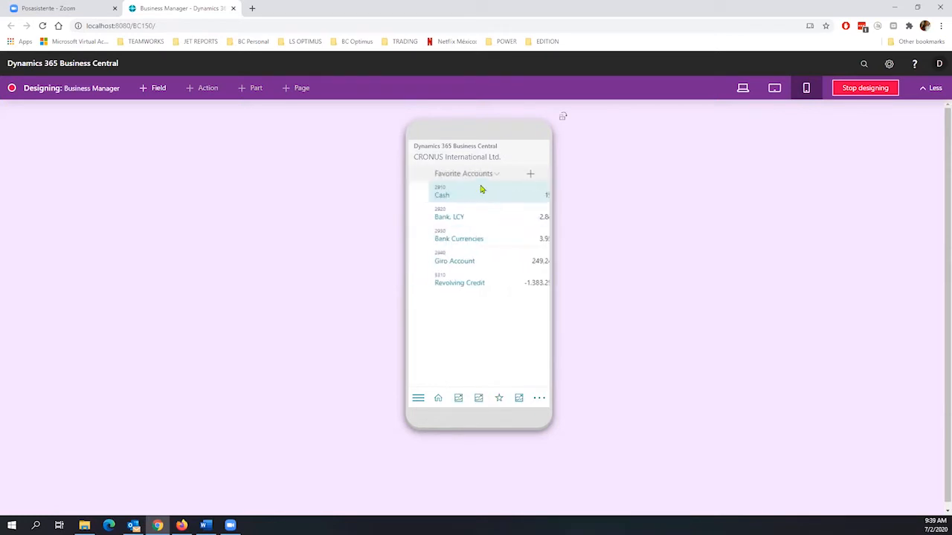
left_click(519, 399)
mouse_move(513, 380)
left_mouse_down()
mouse_move(469, 219)
mouse_move(538, 241)
mouse_move(366, 238)
mouse_move(420, 251)
mouse_move(511, 388)
left_mouse_up()
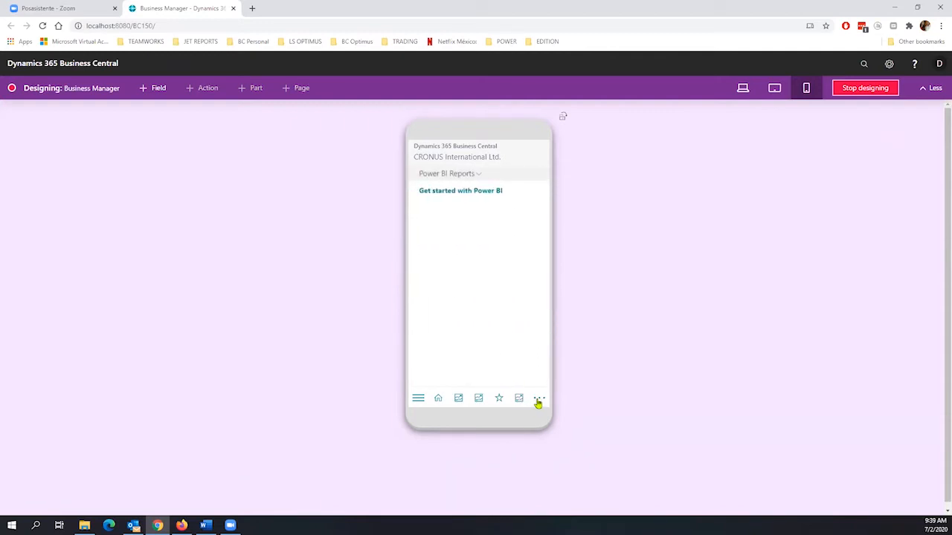
Step: Display the additional actions in the phone layout and look over the New Document entries
left_click(539, 400)
left_click_drag(483, 266, 475, 197)
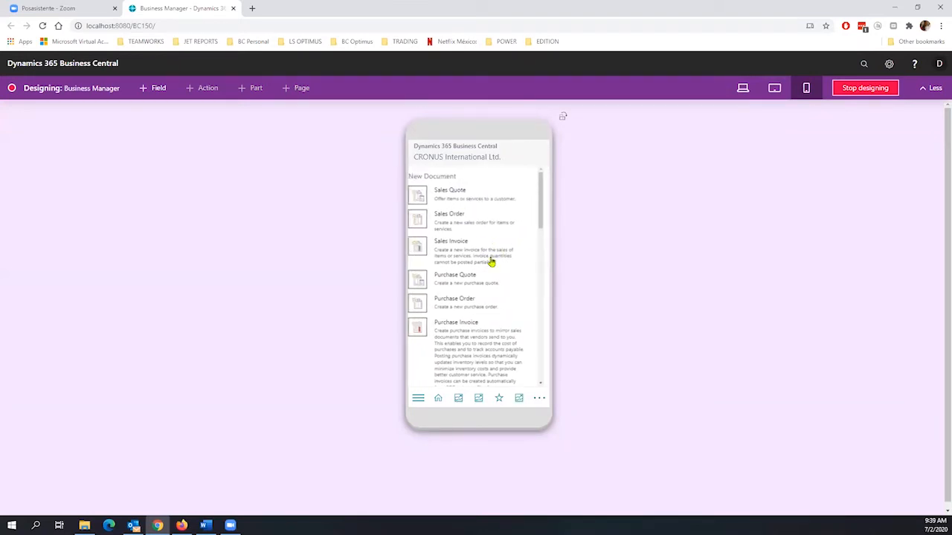
left_click_drag(491, 262, 482, 204)
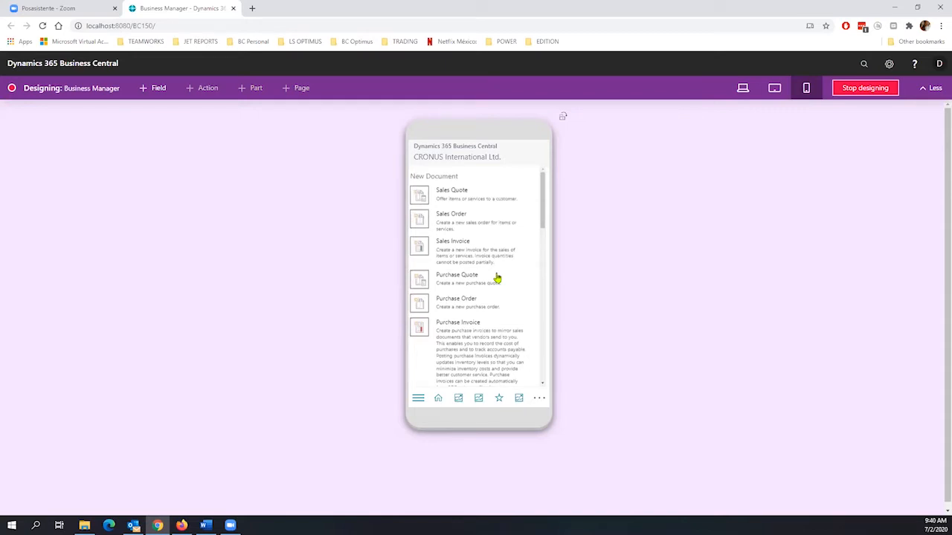
Step: Switch to Word
left_click(206, 526)
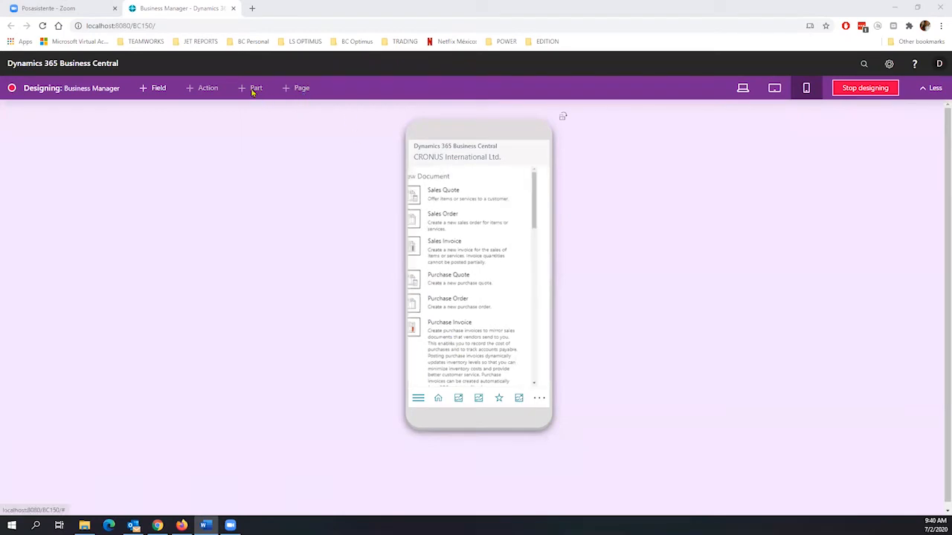
Step: Examine the Business Manager role center in the phone preview, including the new document list and activity tiles, and switch to the tablet preview
left_click(293, 90)
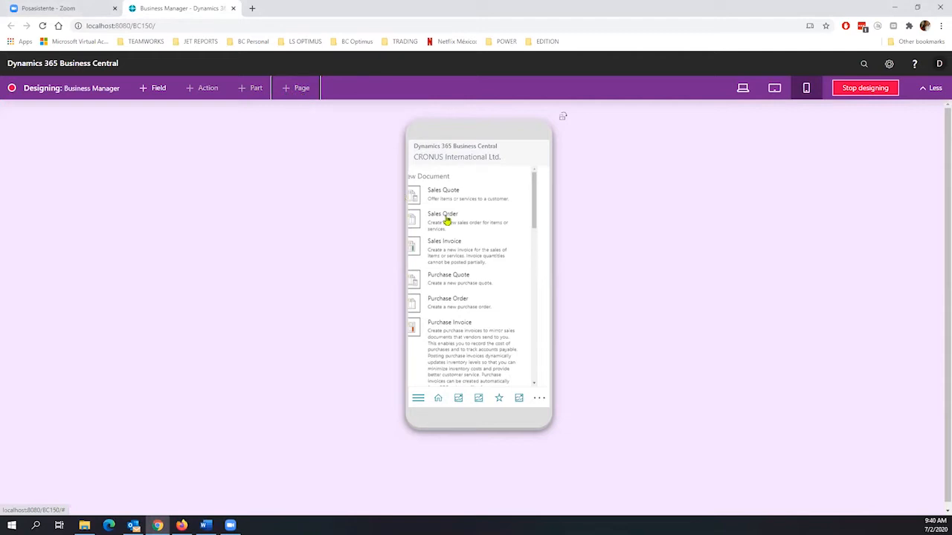
left_click_drag(446, 221, 474, 207)
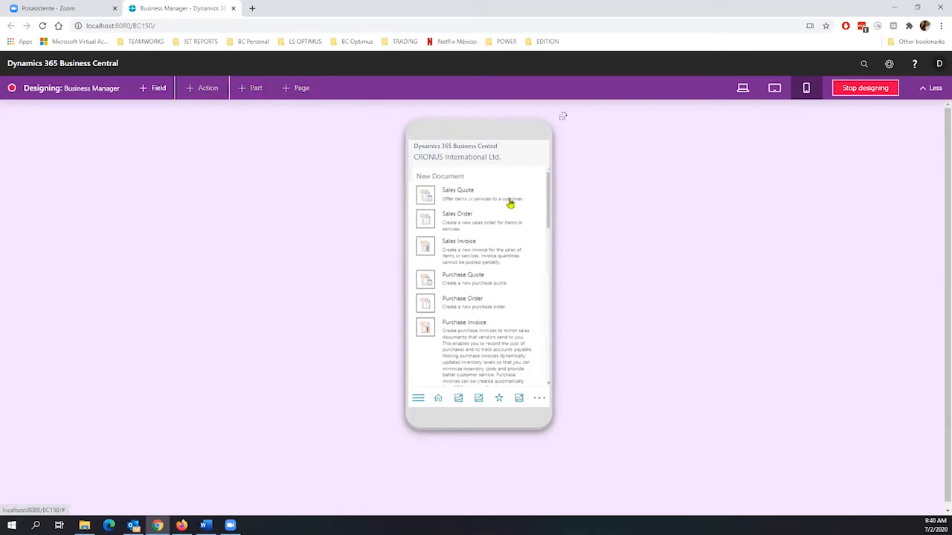
left_click_drag(510, 204, 554, 307)
left_click(438, 398)
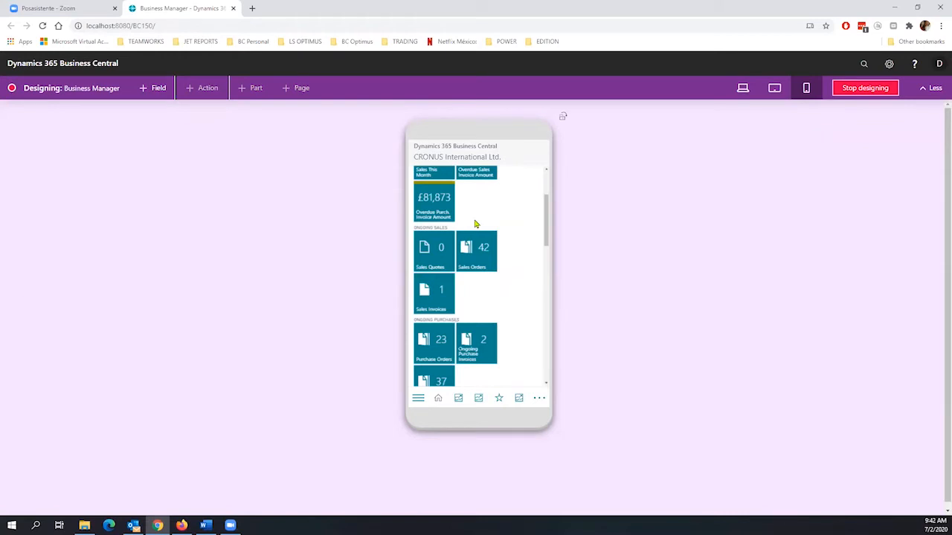
scroll(548, 246, "up", 1)
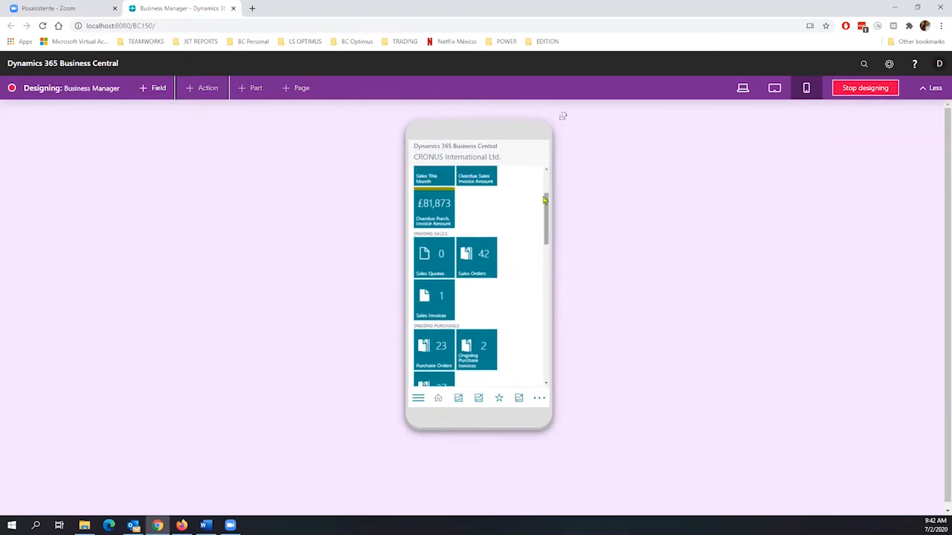
left_click_drag(545, 200, 537, 183)
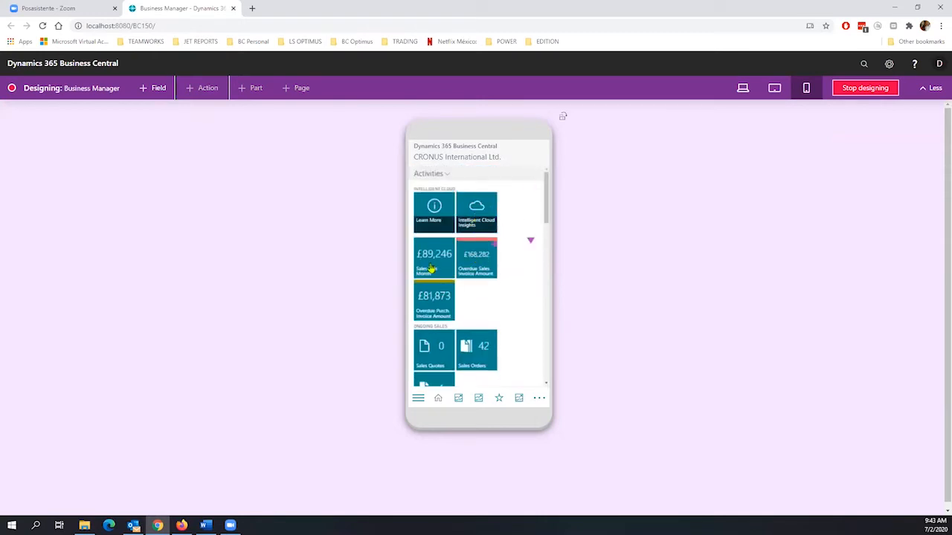
scroll(489, 337, "down", 1)
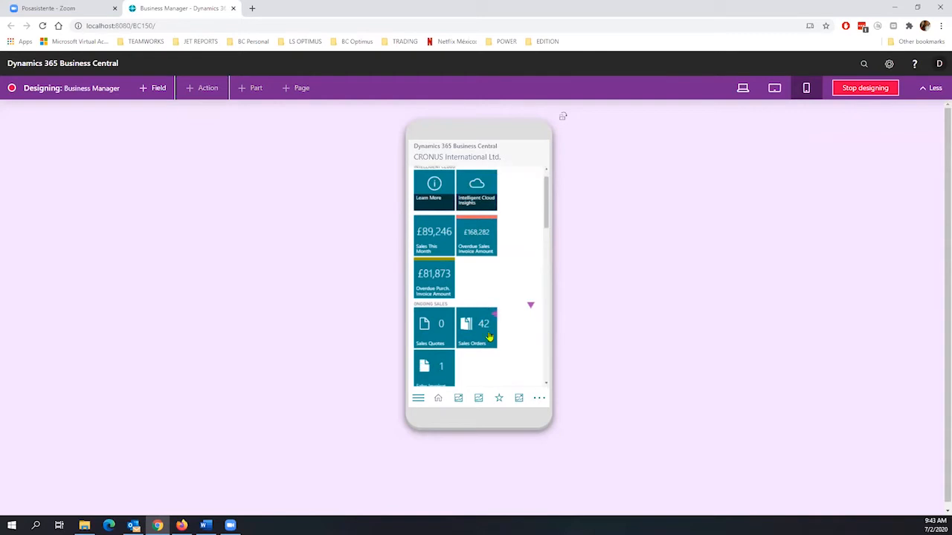
scroll(489, 338, "down", 3)
left_click(774, 89)
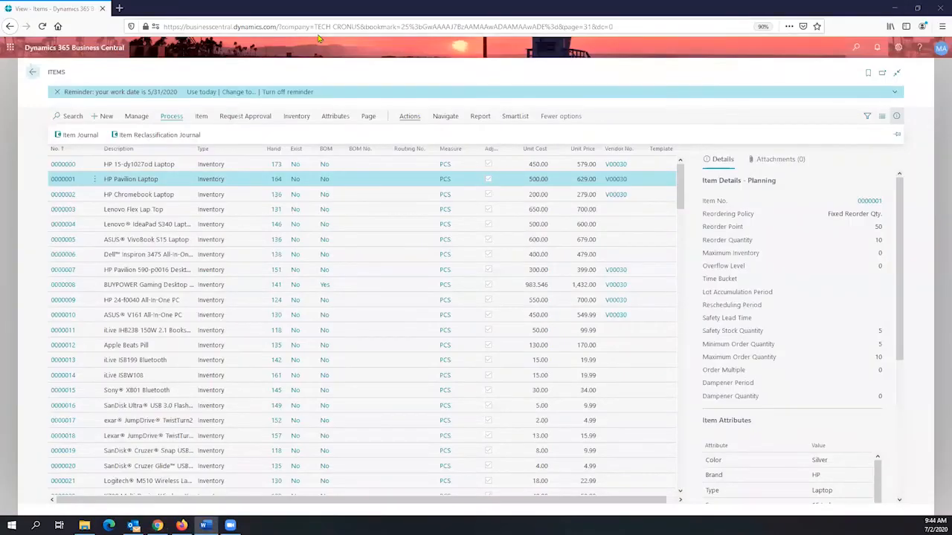
Step: Leave the Items list in online Business Central and open Outlook in a new browser tab
left_click(309, 26)
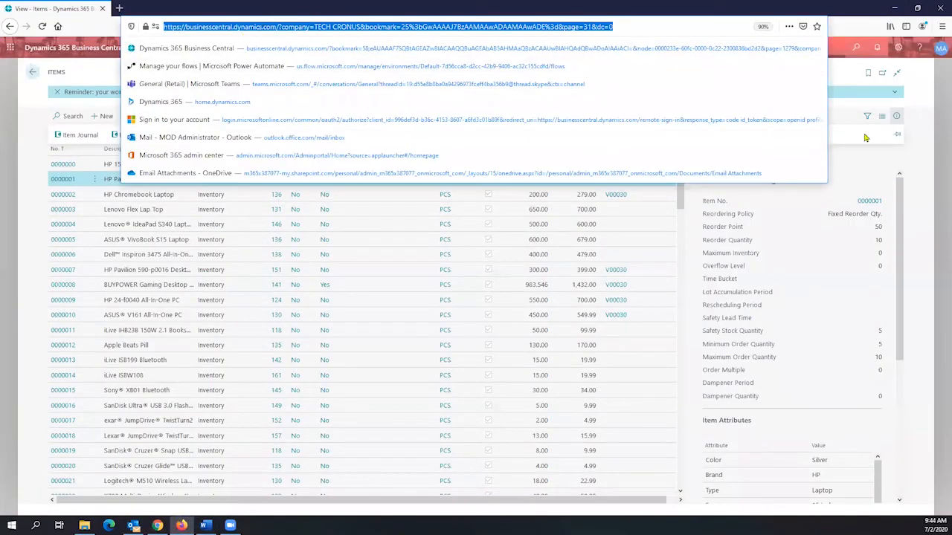
left_click(935, 101)
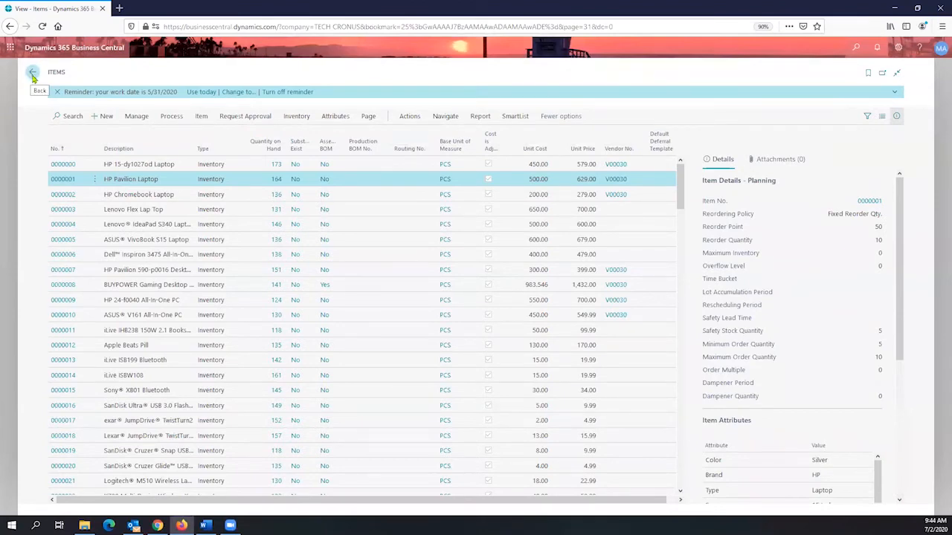
left_click(32, 75)
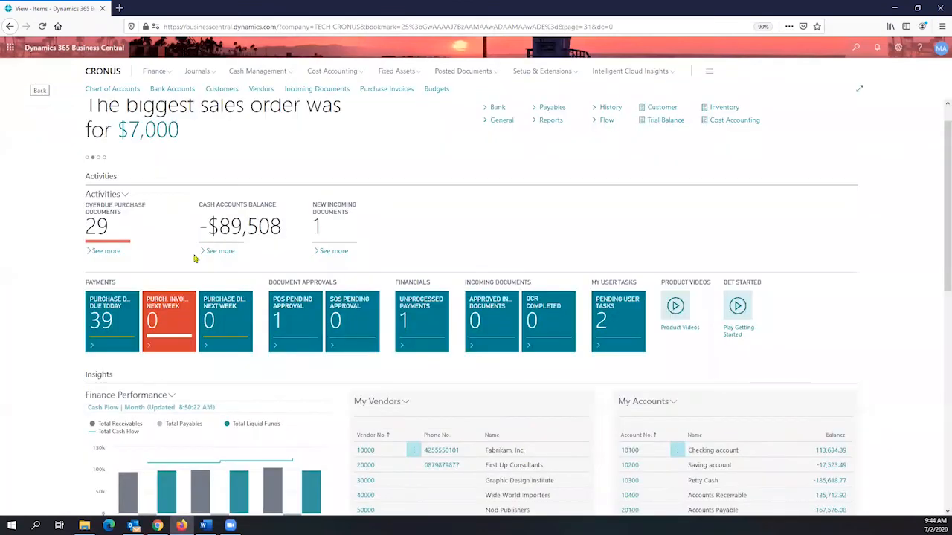
left_click(9, 47)
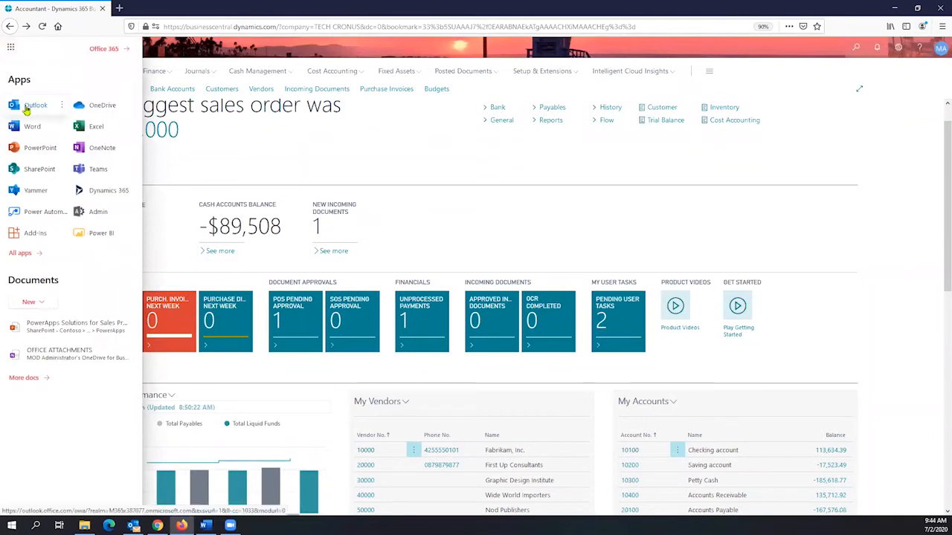
left_click(62, 106)
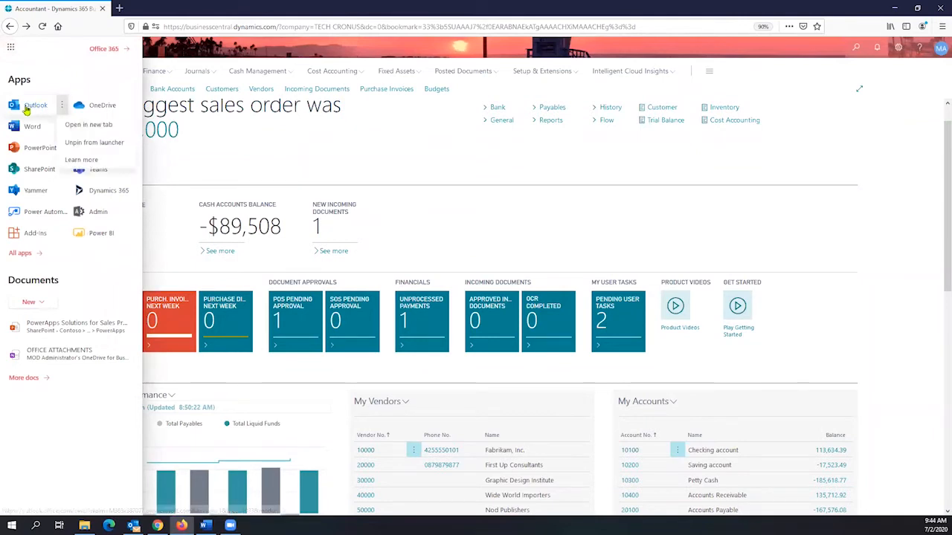
left_click(101, 128)
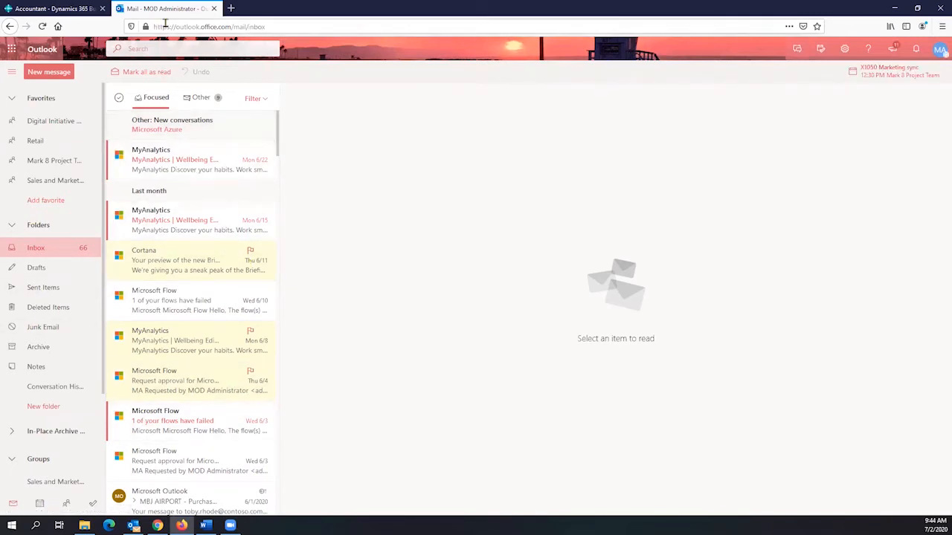
Step: Look over the web Outlook mail folders and the July 2020 calendar, and return to the mail view
left_click(200, 27)
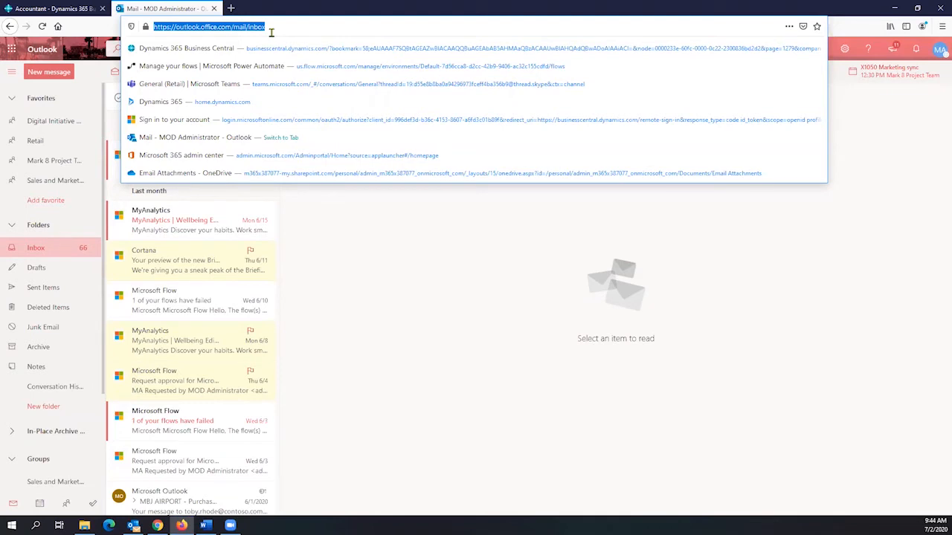
left_click(402, 344)
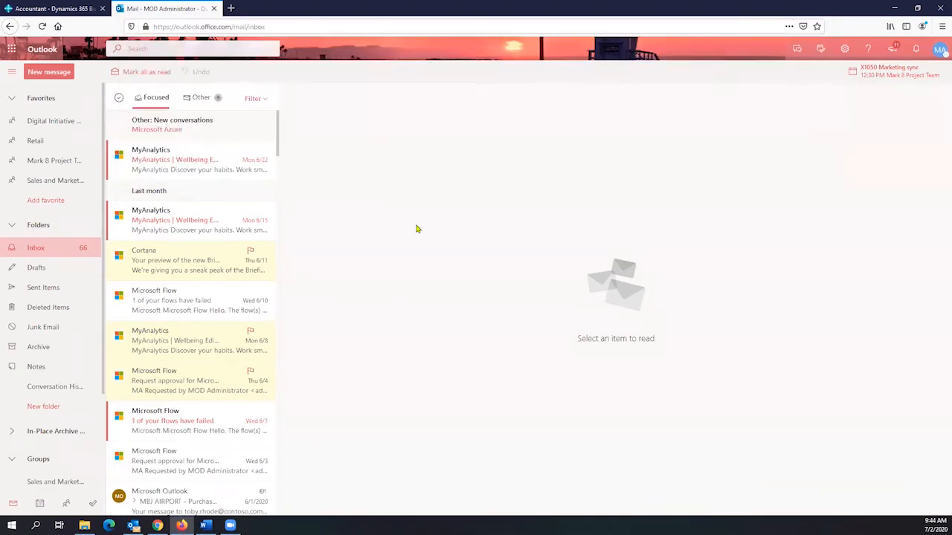
scroll(97, 335, "down", 3)
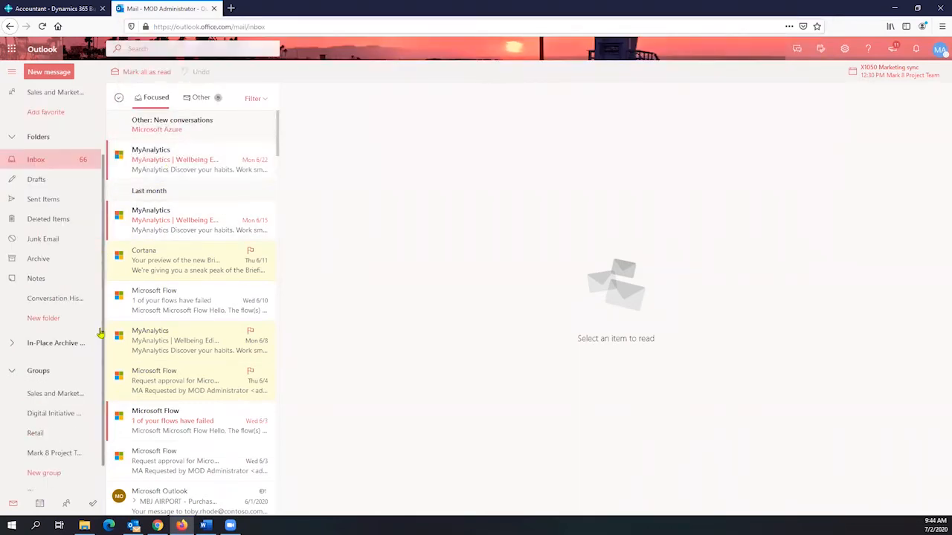
left_click(40, 503)
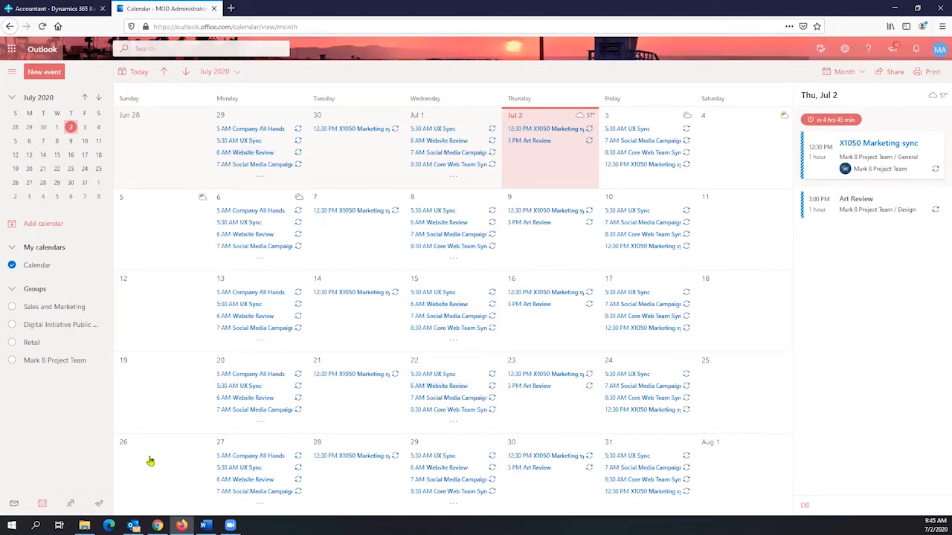
left_click(15, 504)
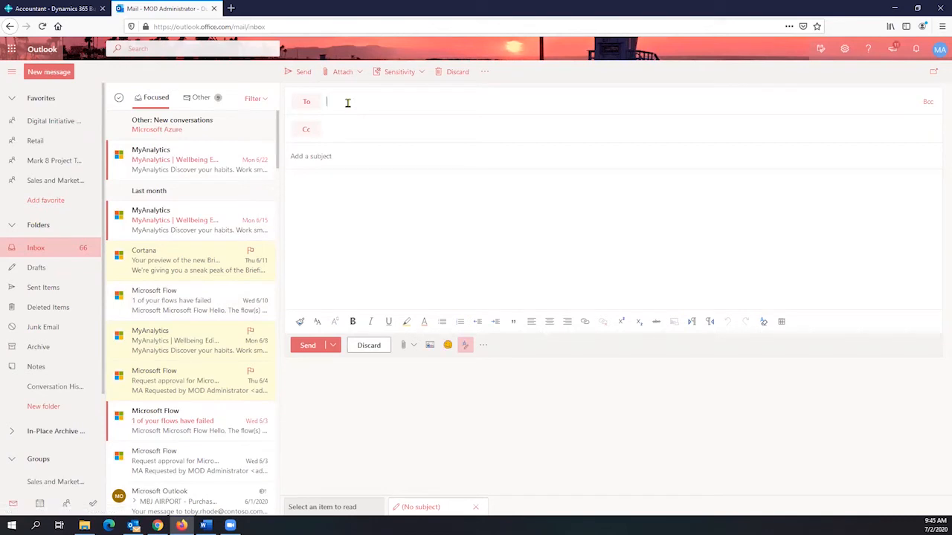
Step: Address the new email to the suggested external contact and enter the subject "Do you still need a quotation"
left_click(348, 103)
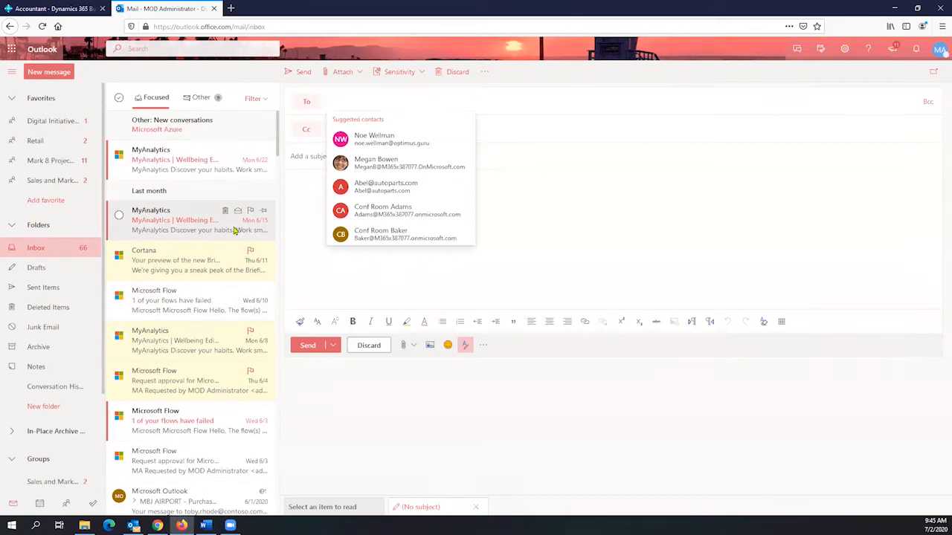
left_click(372, 146)
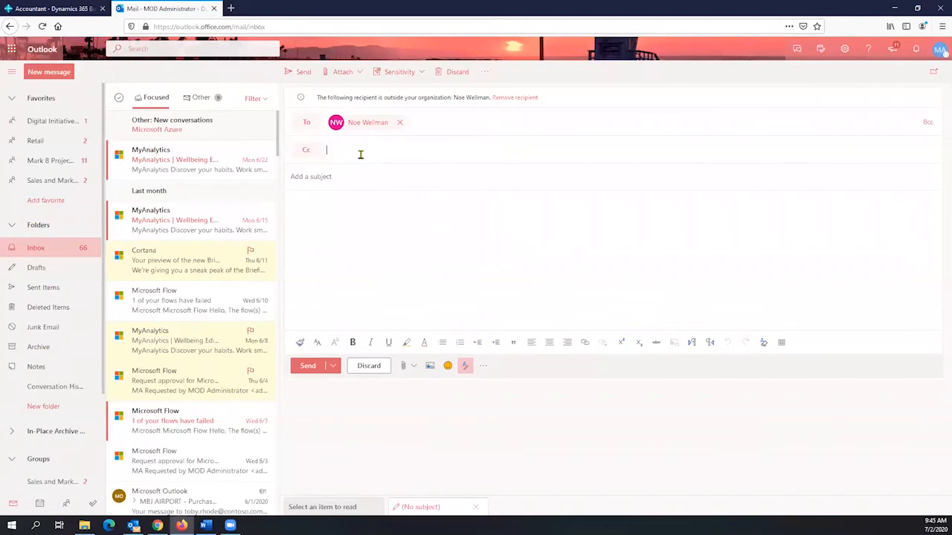
left_click(315, 175)
type("Do you still need a quotation")
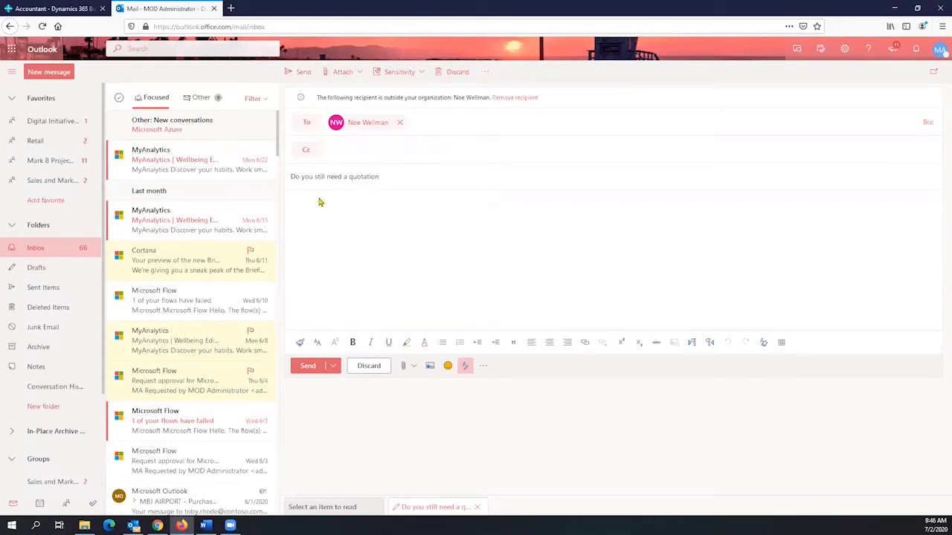
Step: Write the message body "i still have an offer for the products you required." and send the email
left_click(338, 198)
type("i still have an offer for the product")
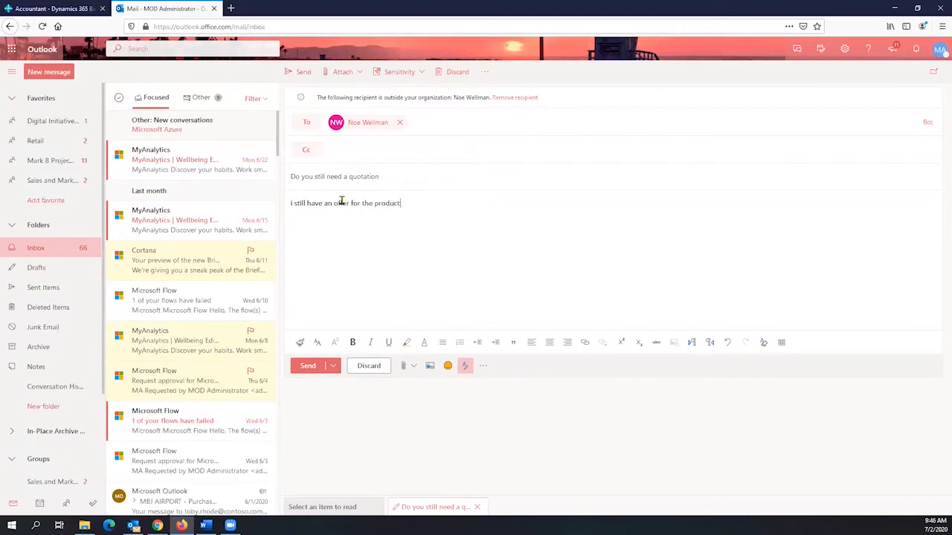
type("s you required.")
left_click(304, 367)
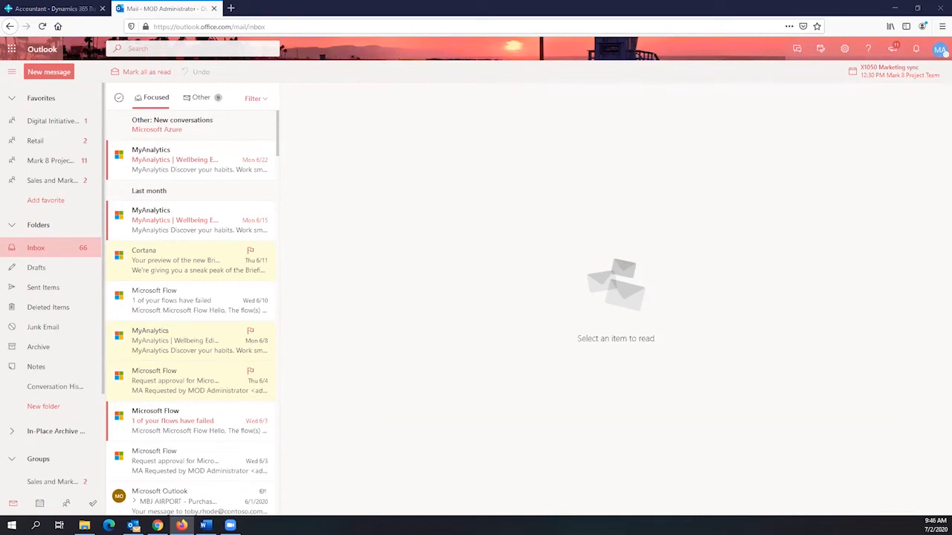
Step: Switch to desktop Outlook and open the received message "Do you still need a quotation"
left_click(134, 526)
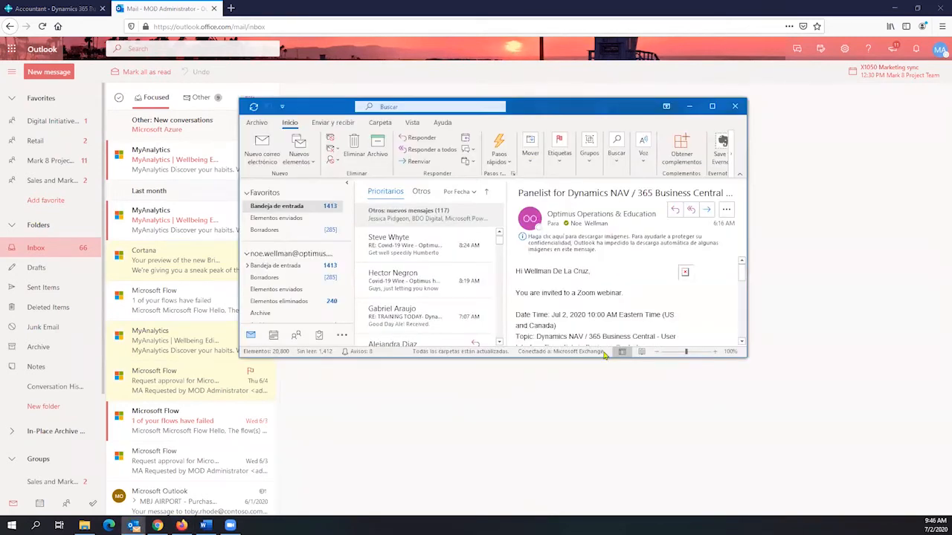
left_click(283, 208)
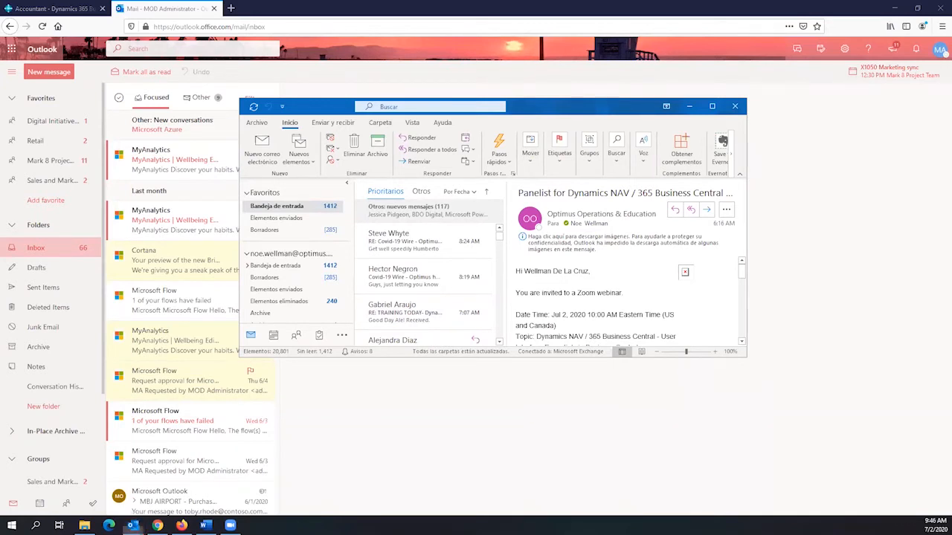
left_click(133, 525)
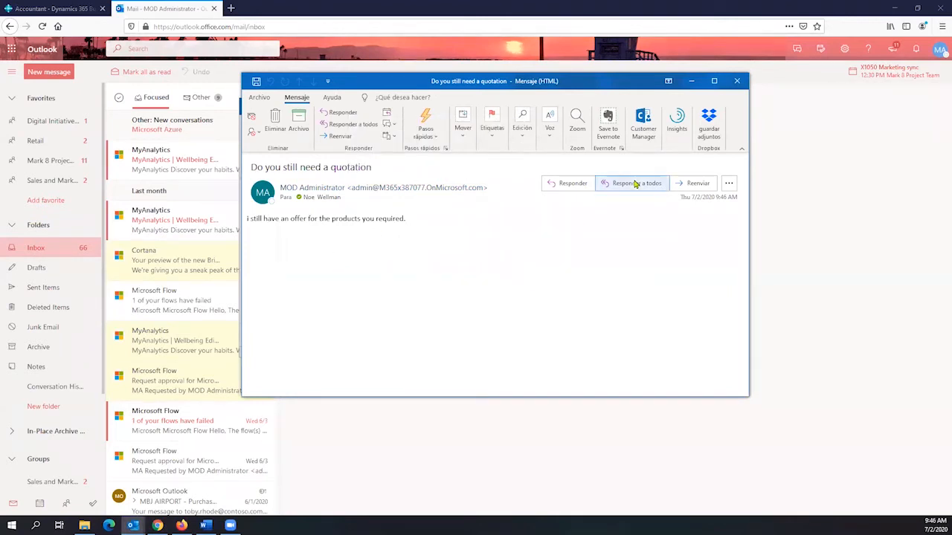
Step: Reply to the sender, beginning the message with the greeting "Hello Mr Admin" and the line "Yes I need ,"
key("ctrl+r")
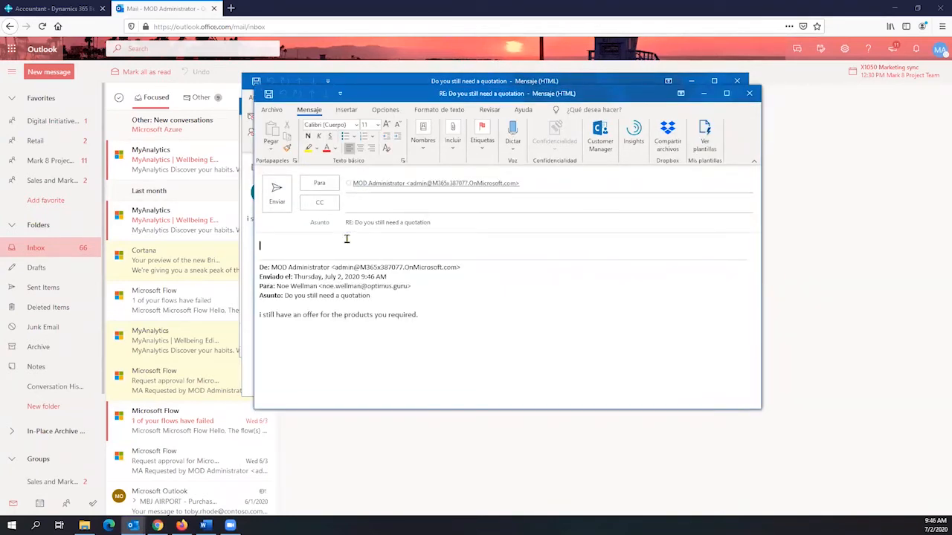
type("Hello N")
type("r Admin")
key("Return")
key("Return")
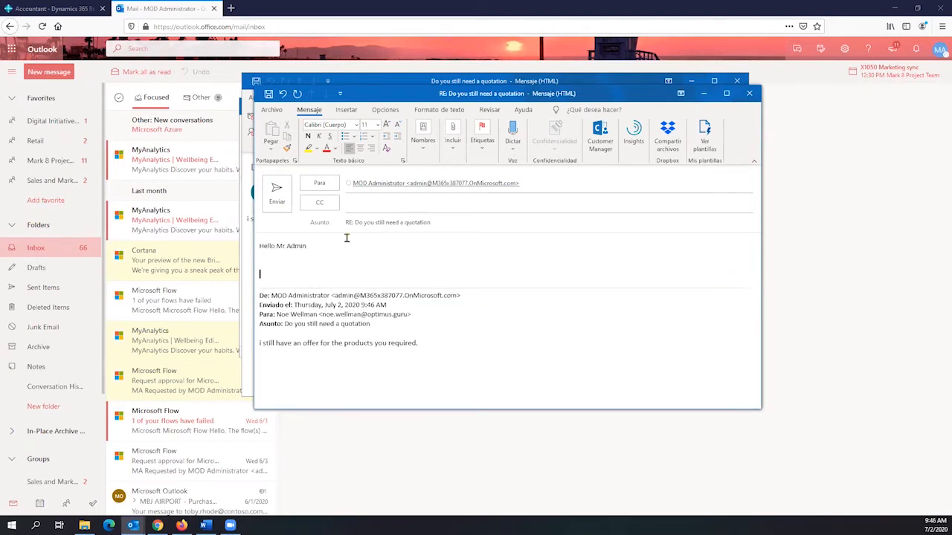
type("Yes I need ,")
key("Return")
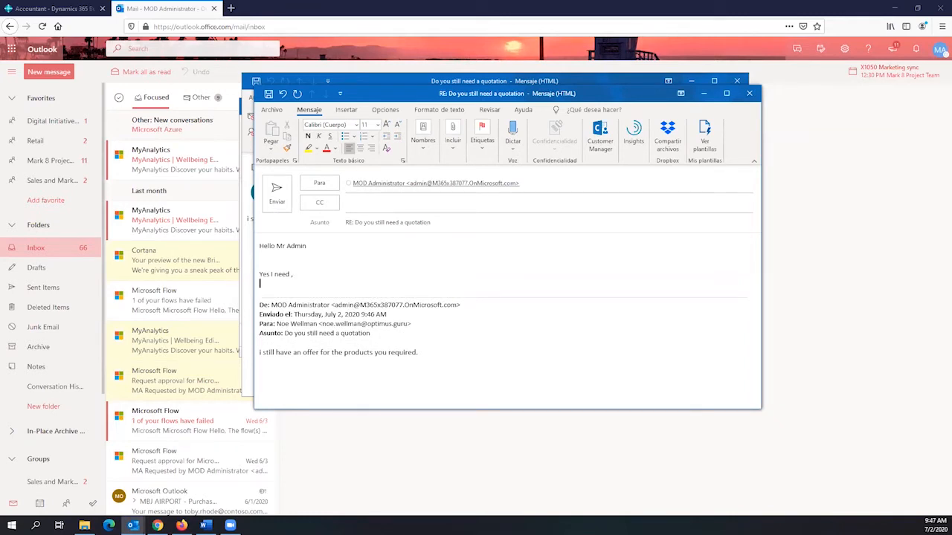
Step: Add the requested item "12pack Corona Beers" on its own line in the reply
type("12pck")
key("BackSpace")
key("BackSpace")
key("BackSpace")
type("ack Corna")
key("BackSpace")
key("BackSpace")
key("BackSpace")
type("rona 3")
type("eers.")
key("BackSpace")
key("Return")
key("Return")
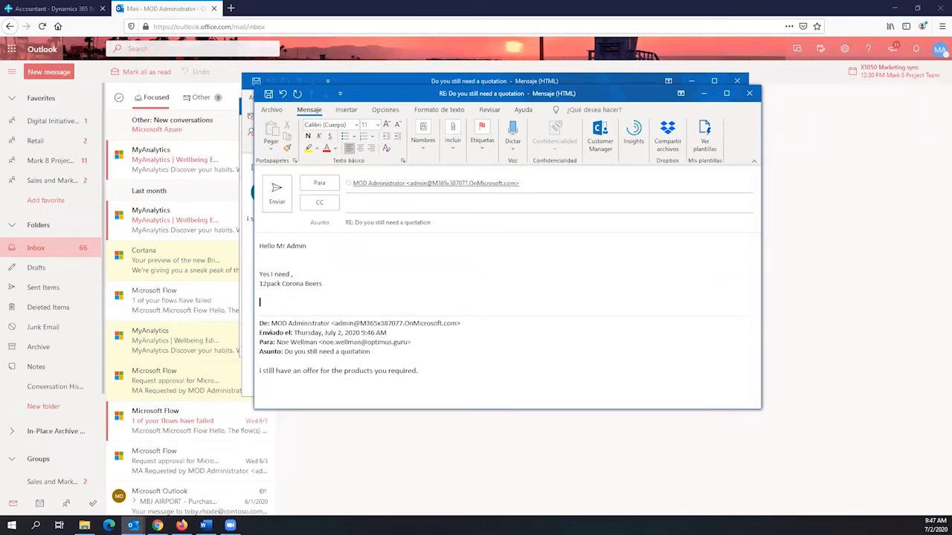
Step: Add the item line "6 units Heineken pallet." and the closing "Thank you." to the reply
type("6 units Heineken pallet.")
key("Return")
key("Return")
key("Return")
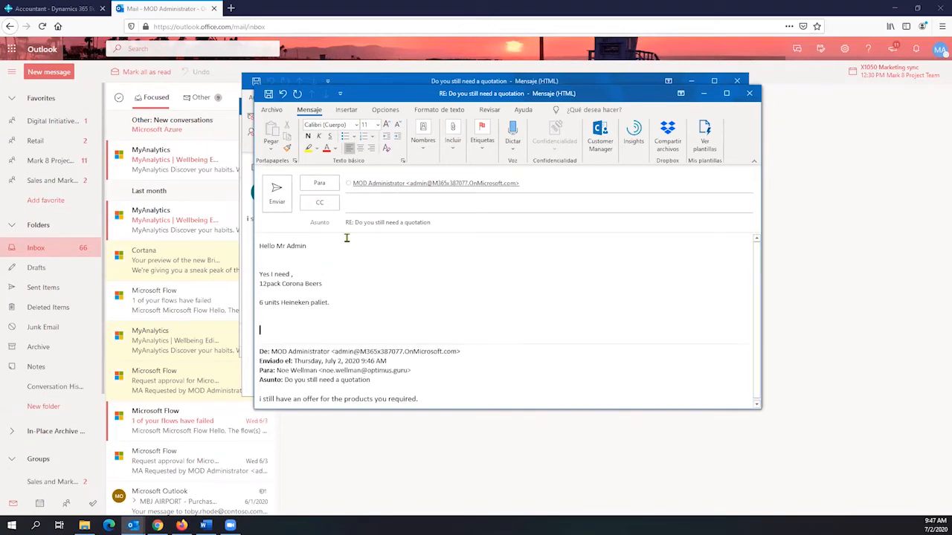
type("Thank you.")
key("Return")
key("Return")
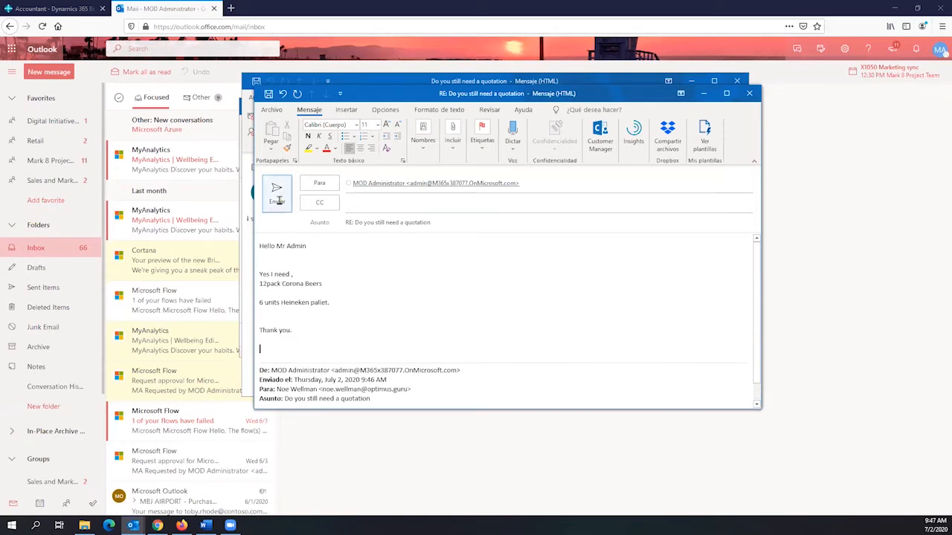
Step: Insert "I need a quotation." above the closing line, send the reply and close the original message
left_click(351, 311)
key("Return")
type("I need a qu")
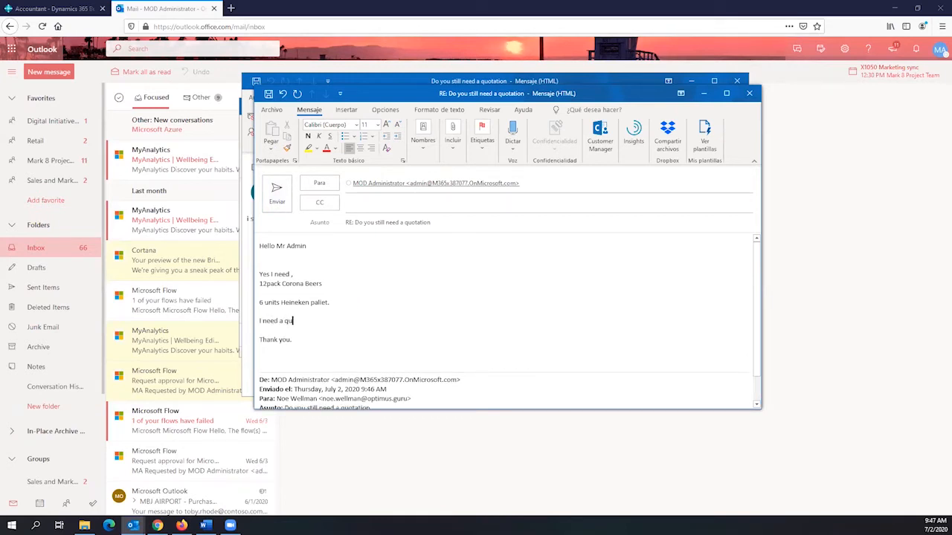
type("otation.")
left_click(276, 201)
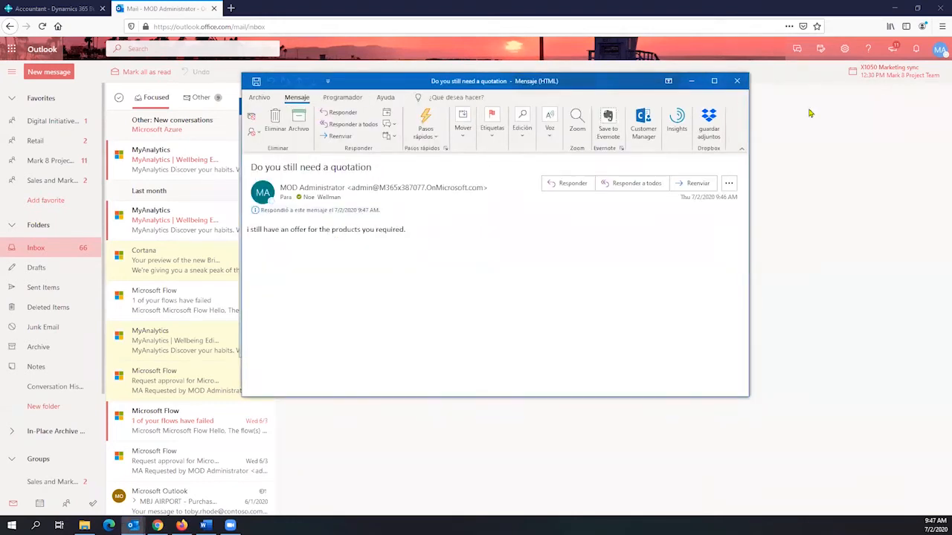
left_click(739, 82)
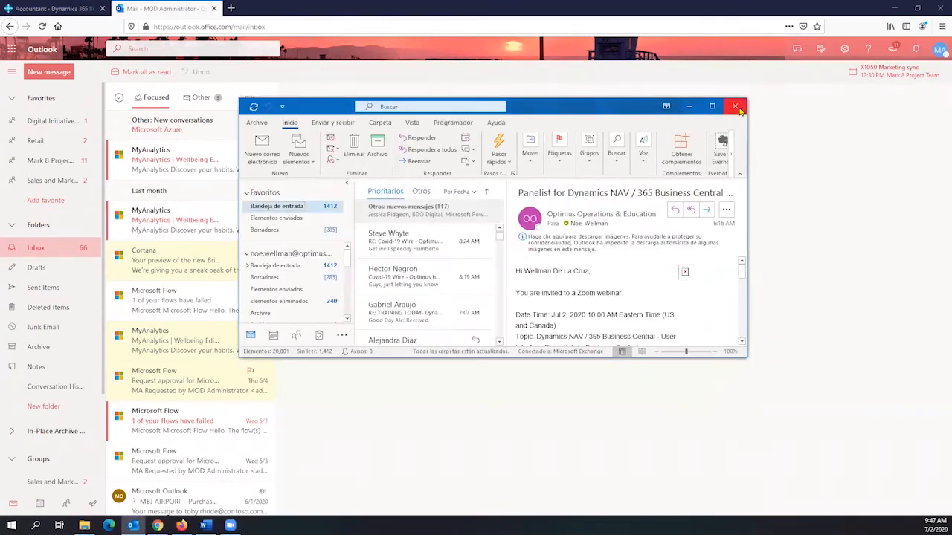
Step: Close the desktop Outlook window, open the customer's reply in the web inbox and highlight the requested products
left_click(739, 107)
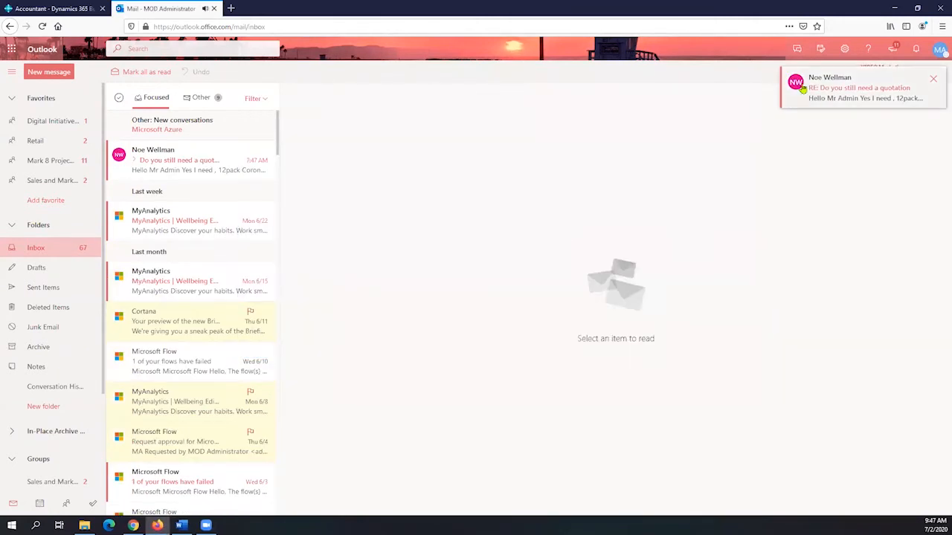
left_click(167, 163)
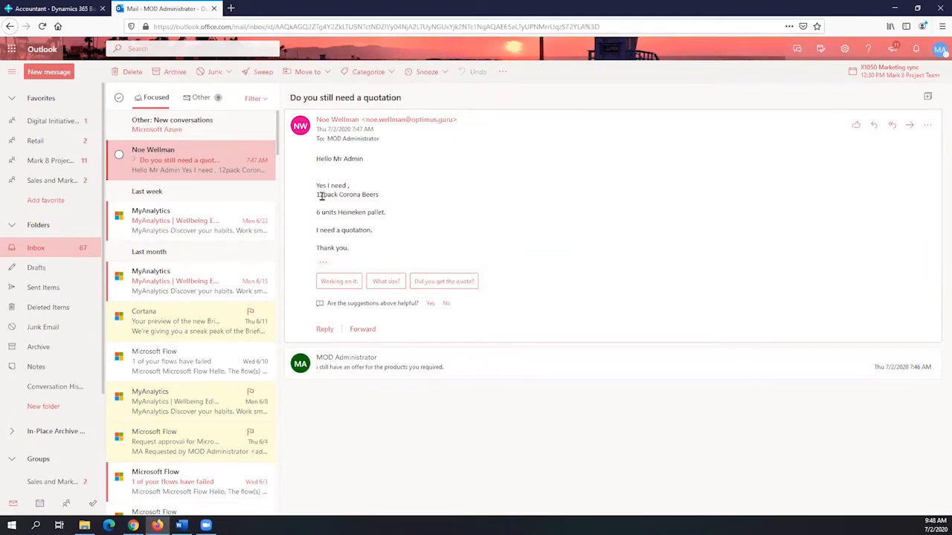
left_click_drag(315, 185, 387, 237)
left_click(384, 223)
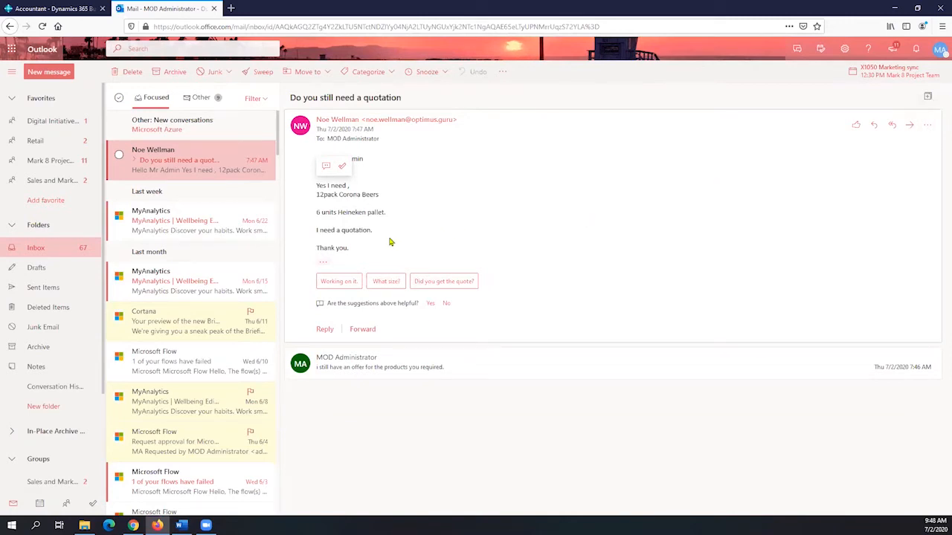
Step: Open Business Central's Contact Insights for the customer's message and sign in to the add-in
left_click(927, 125)
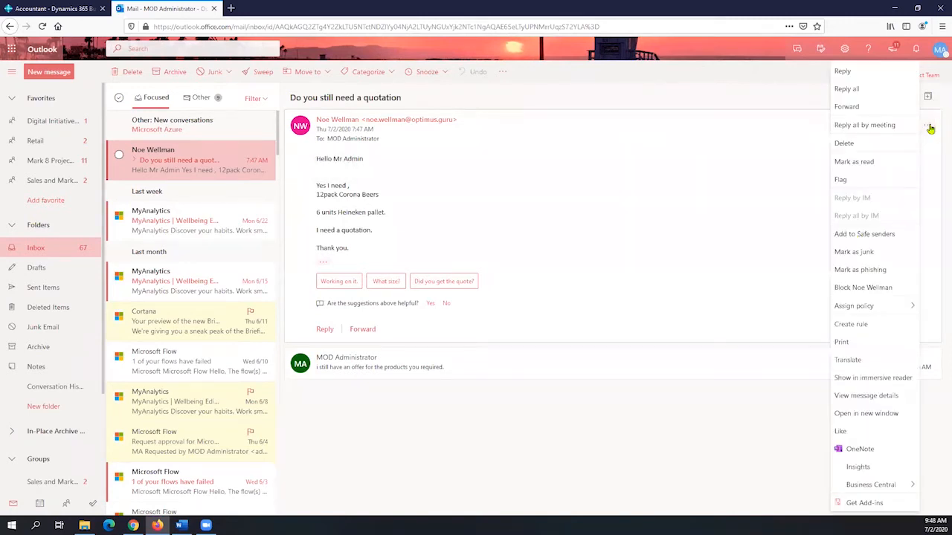
mouse_move(862, 482)
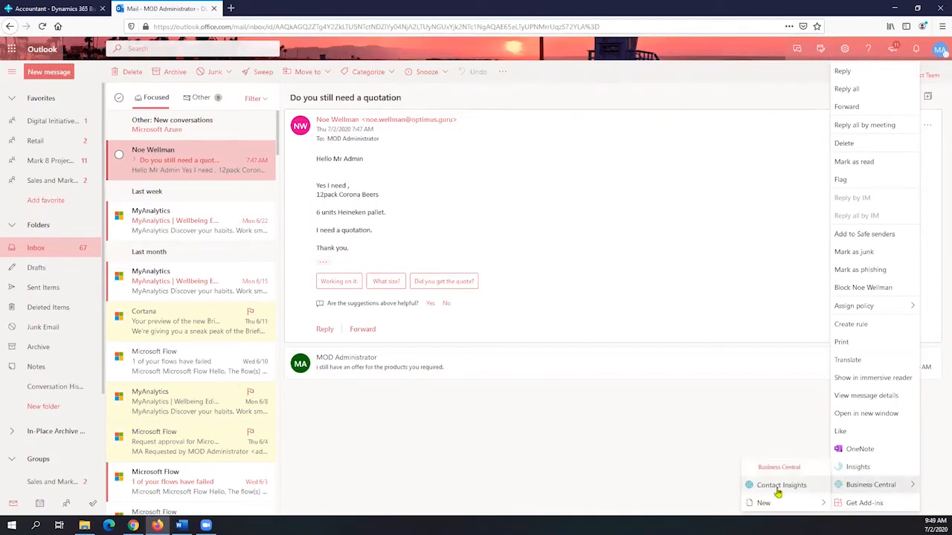
left_click(778, 487)
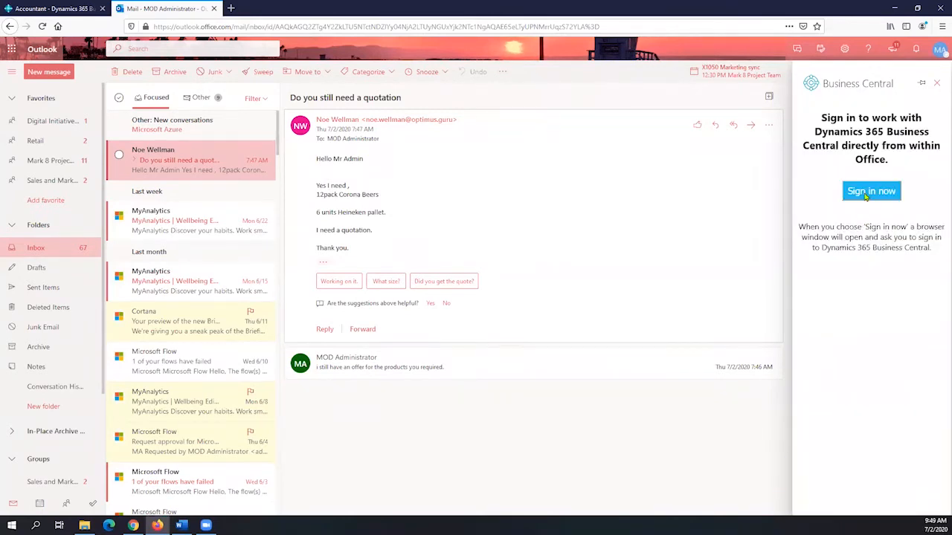
left_click(867, 197)
left_click(887, 335)
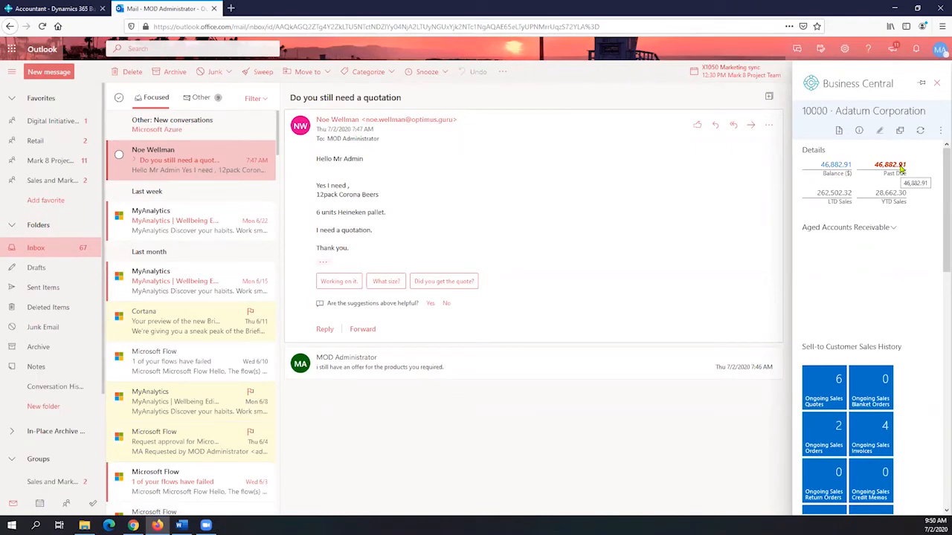
Step: Read the chart information for Aged Accounts Receivable in the customer's insights and dismiss it
scroll(884, 217, "down", 2)
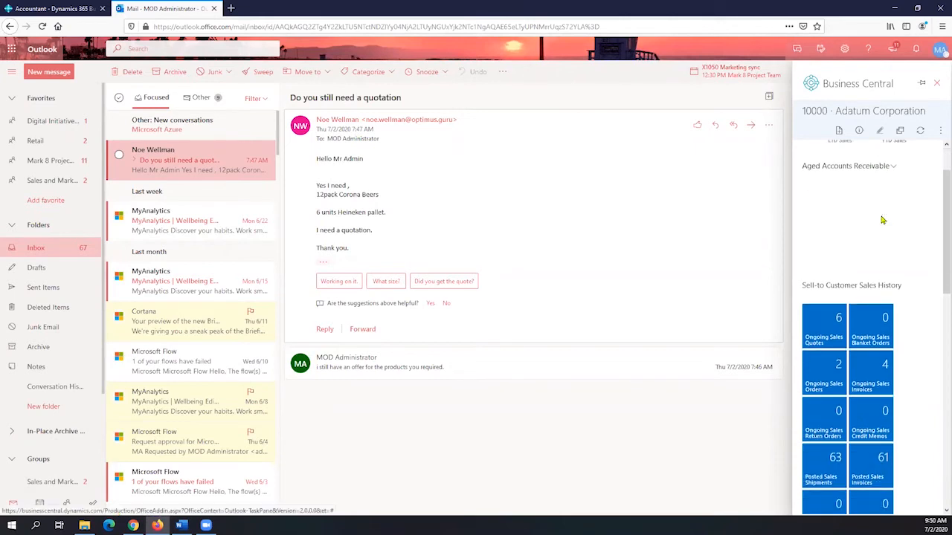
left_click(893, 164)
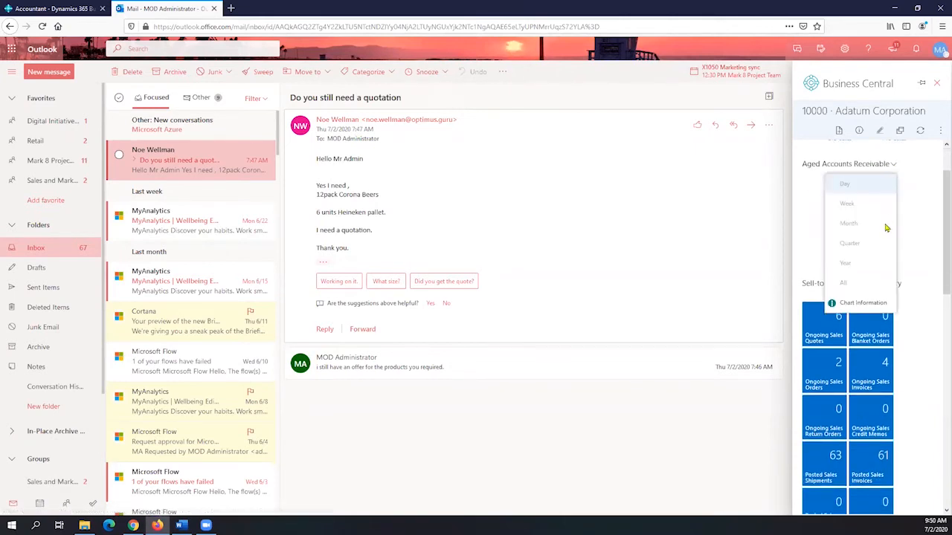
left_click(874, 312)
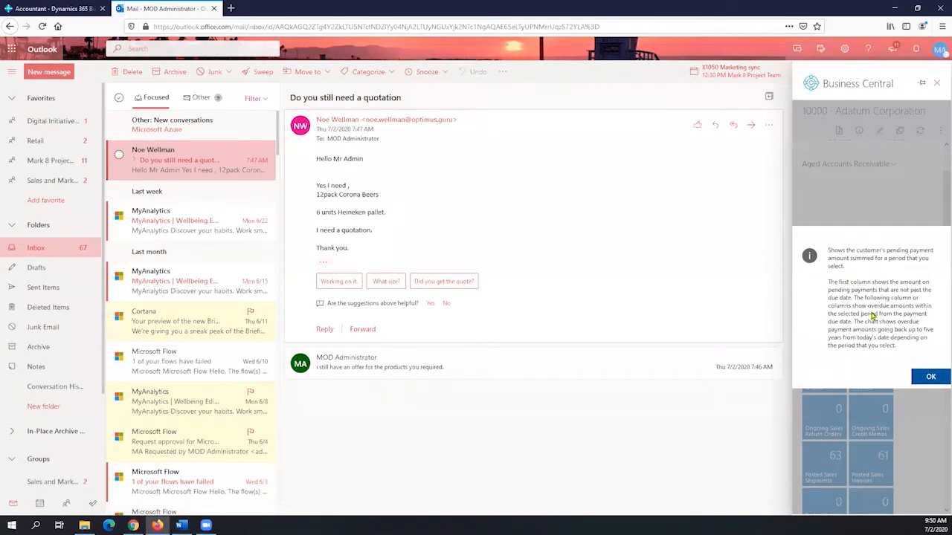
left_click(930, 376)
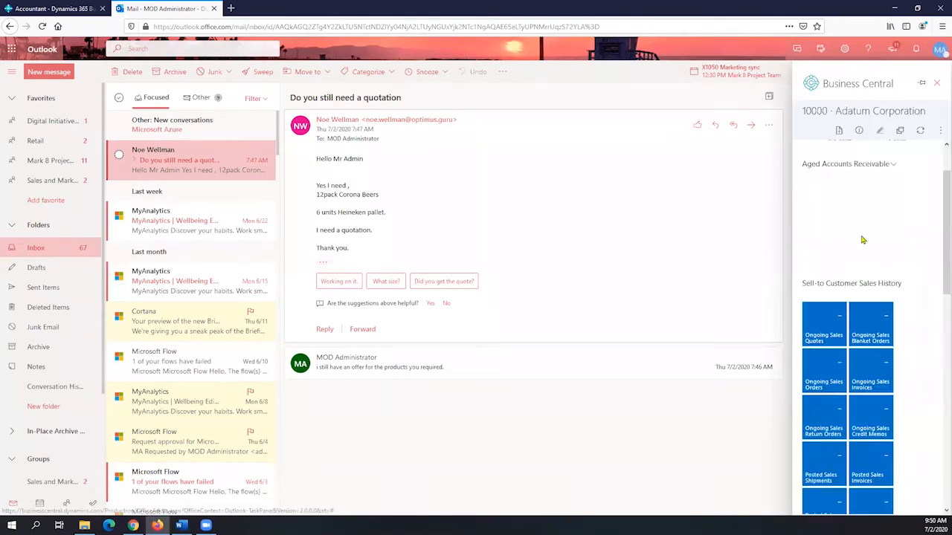
Step: Examine the customer's balance details, sales history, statistics, payments, dimensions, links and notes in Contact Insights
scroll(863, 226, "up", 2)
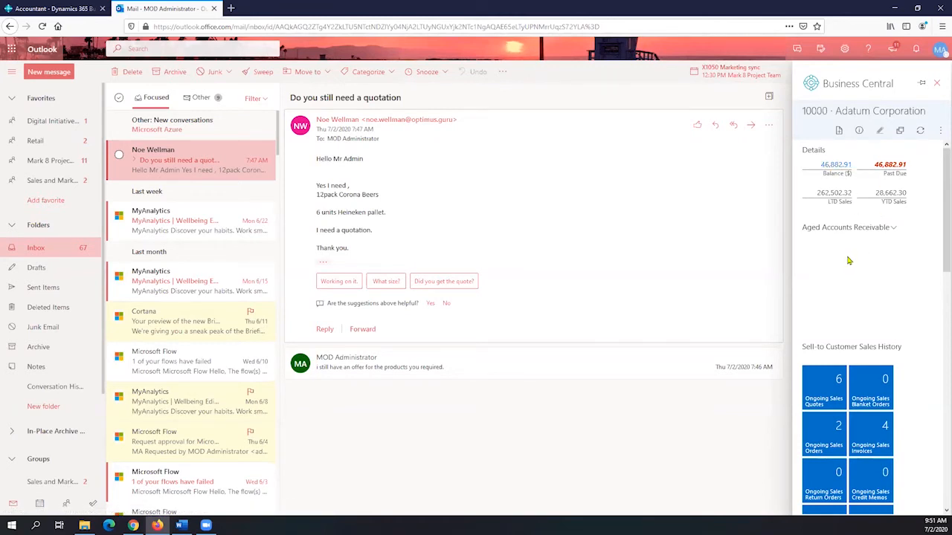
scroll(848, 261, "down", 3)
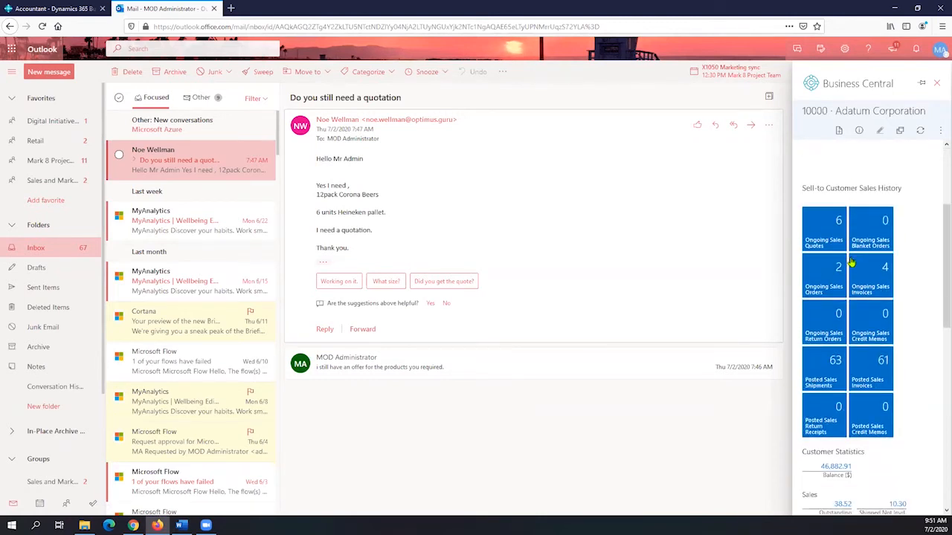
scroll(851, 262, "down", 2)
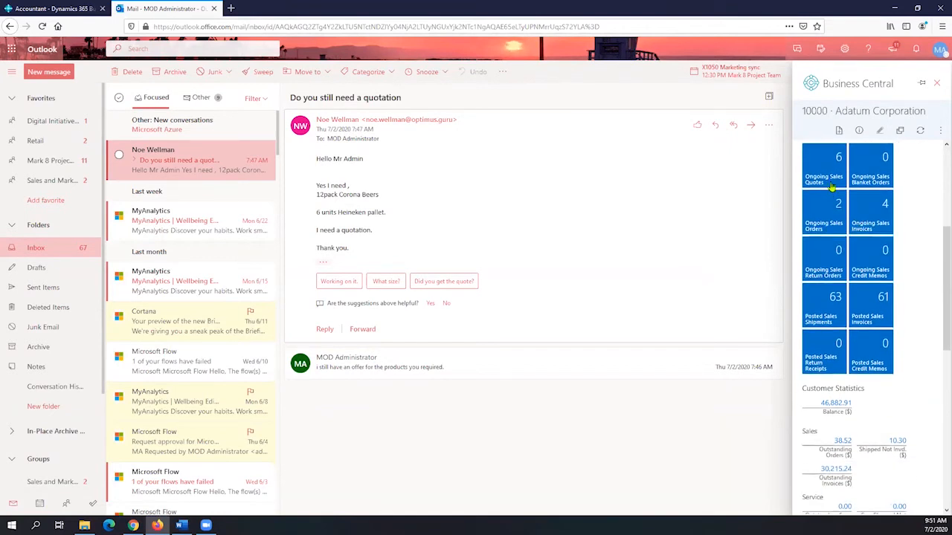
scroll(862, 248, "down", 4)
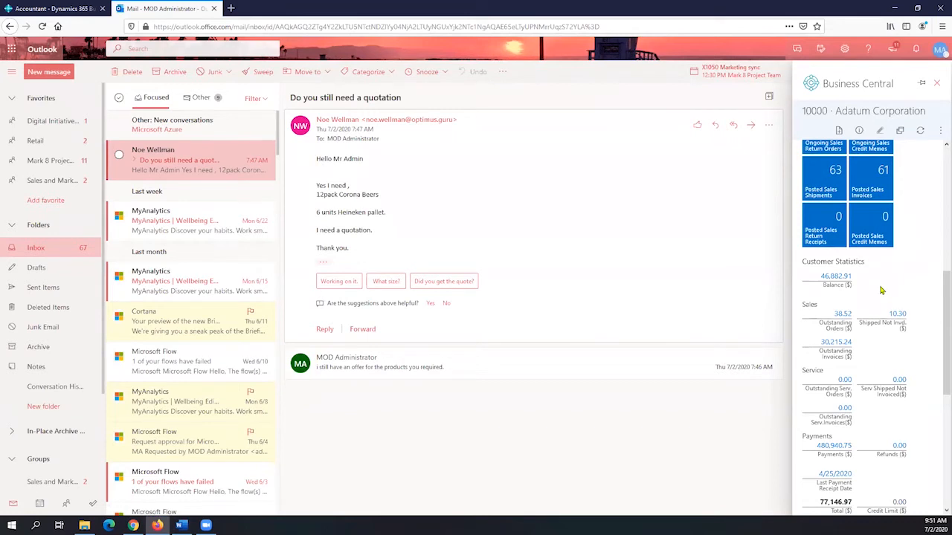
scroll(880, 290, "down", 1)
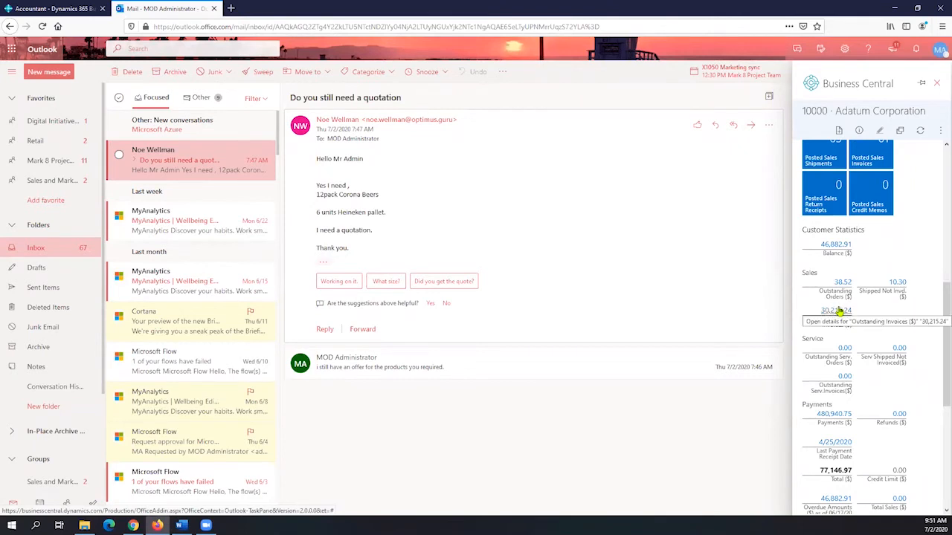
scroll(841, 311, "down", 2)
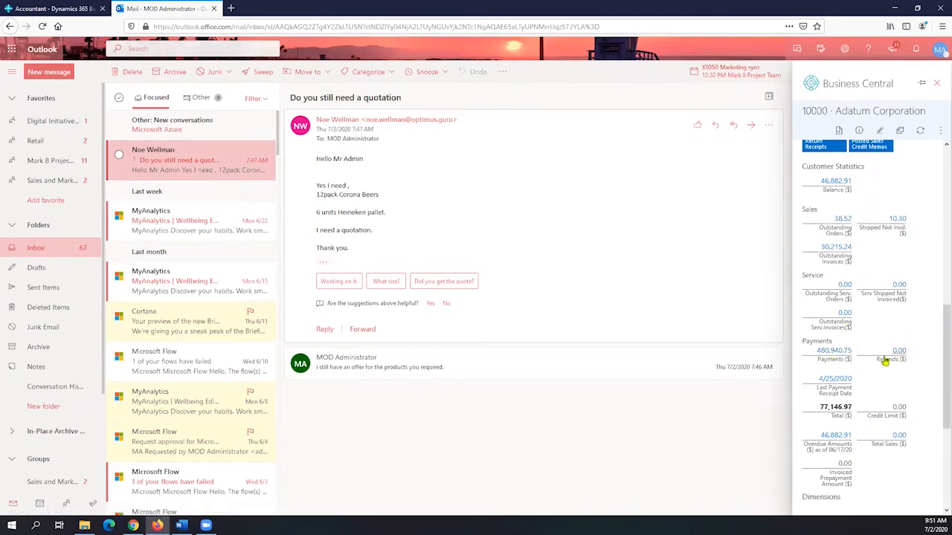
scroll(904, 350, "down", 2)
scroll(903, 350, "down", 3)
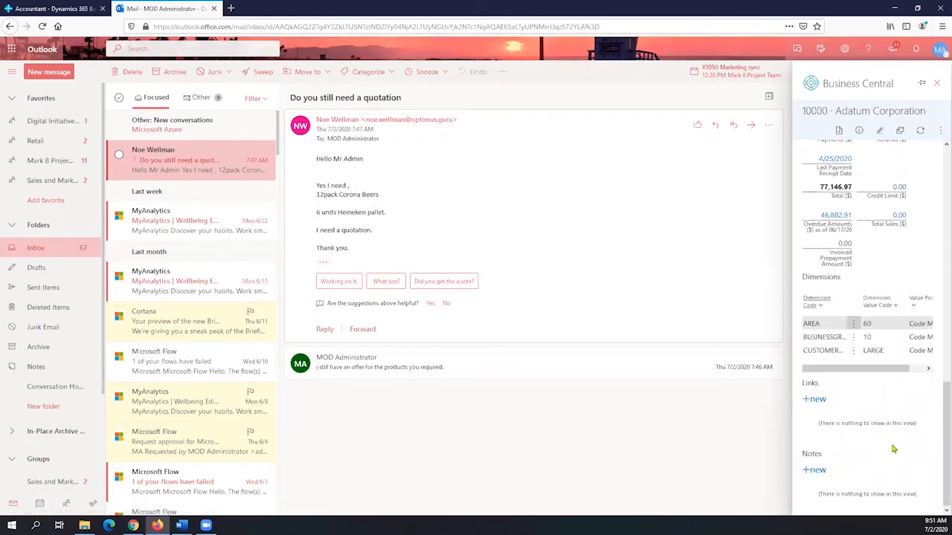
scroll(892, 350, "up", 3)
scroll(896, 346, "up", 10)
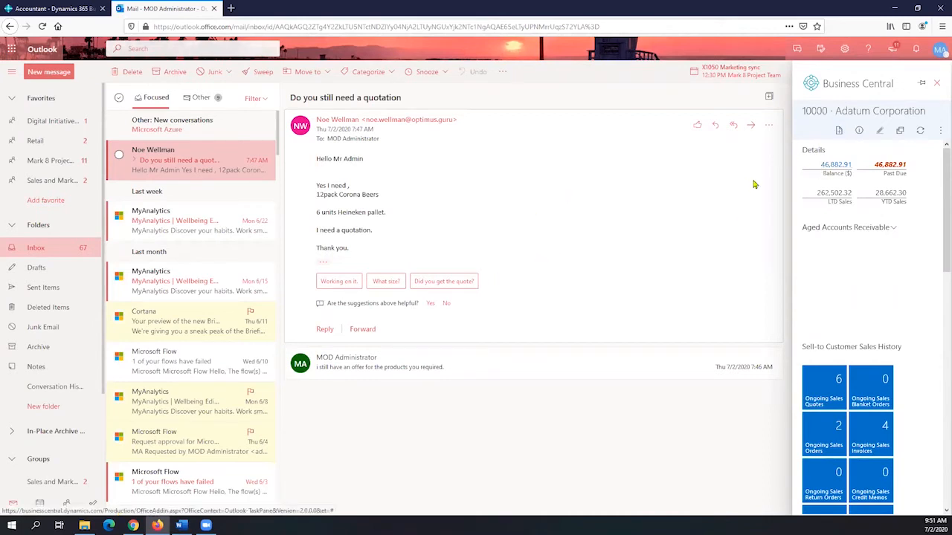
Step: Create a new sales quote for Adatum Corporation and change the work date to today
left_click(838, 132)
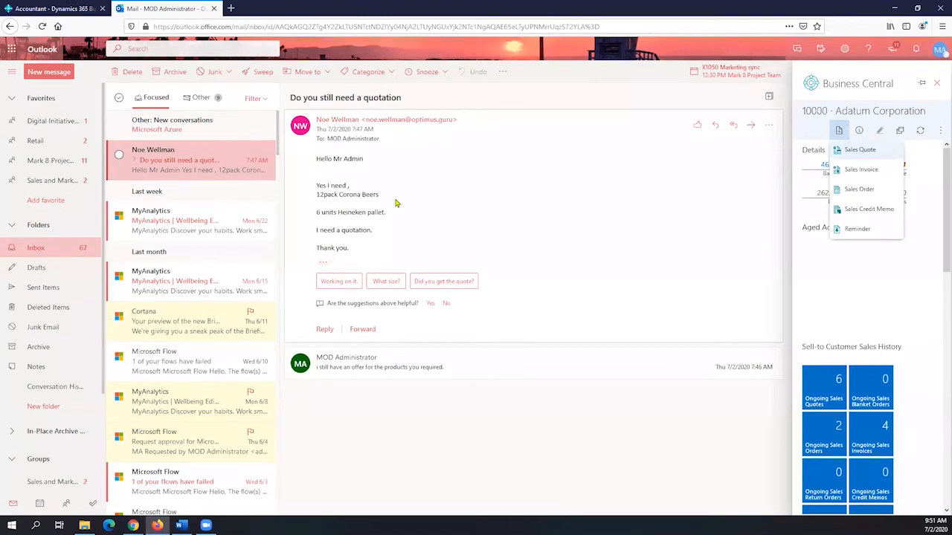
left_click(867, 151)
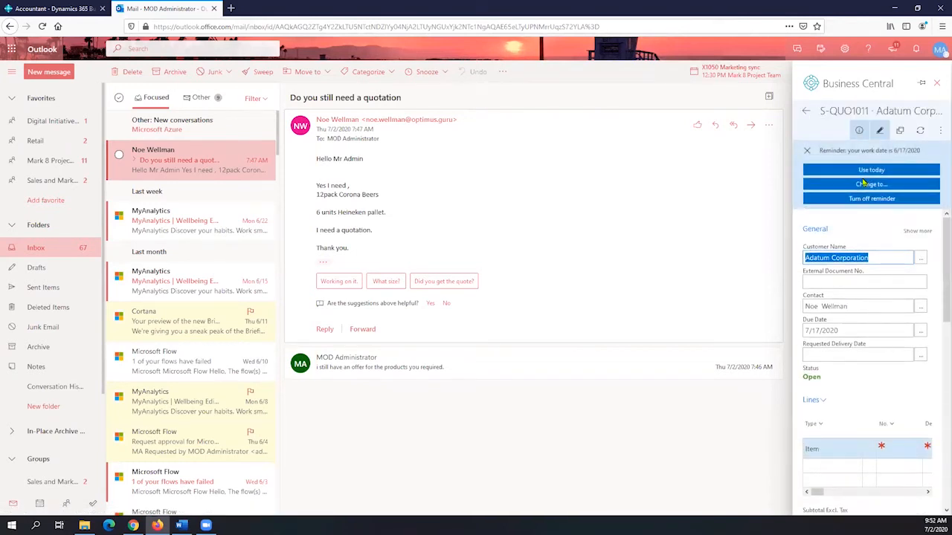
left_click(861, 170)
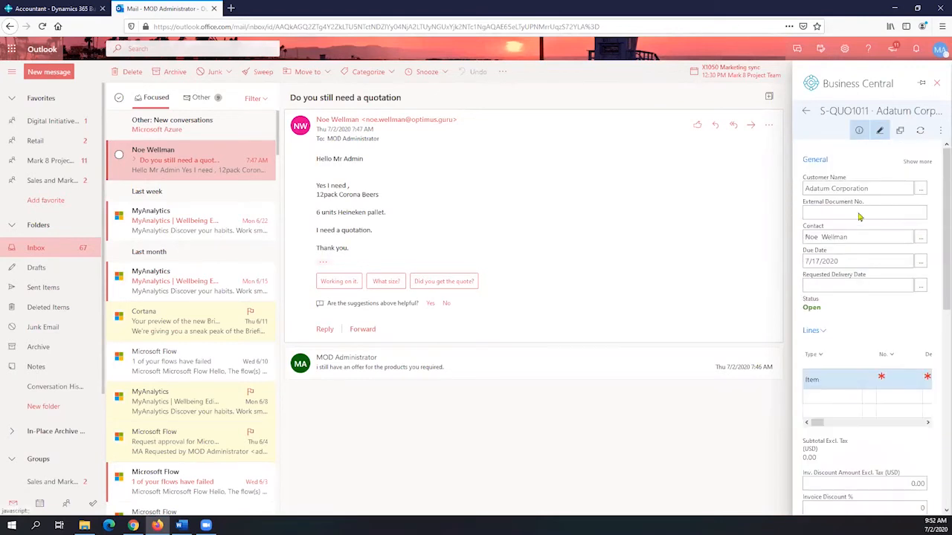
left_click(838, 398)
left_click(846, 395)
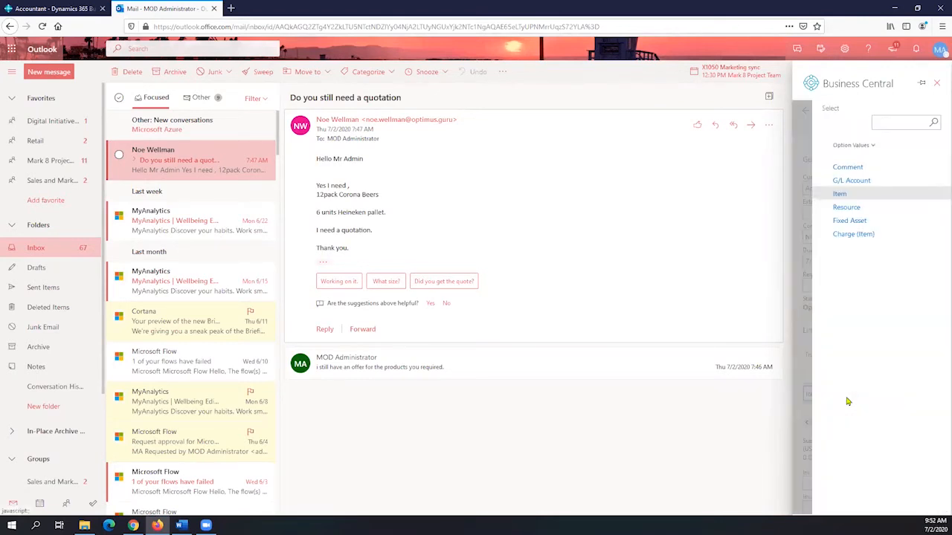
left_click(937, 83)
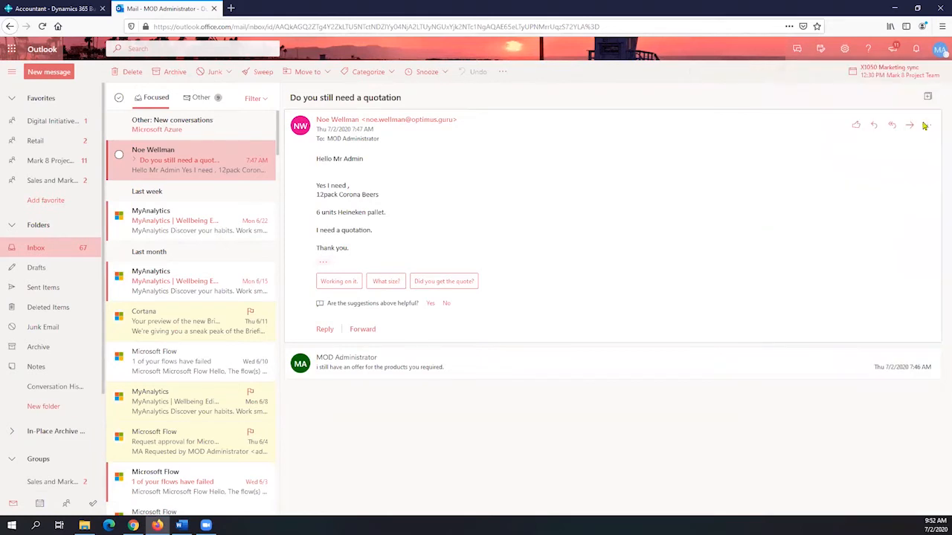
Step: Reopen Contact Insights from the customer's message and create another sales quote for Adatum Corporation
left_click(927, 125)
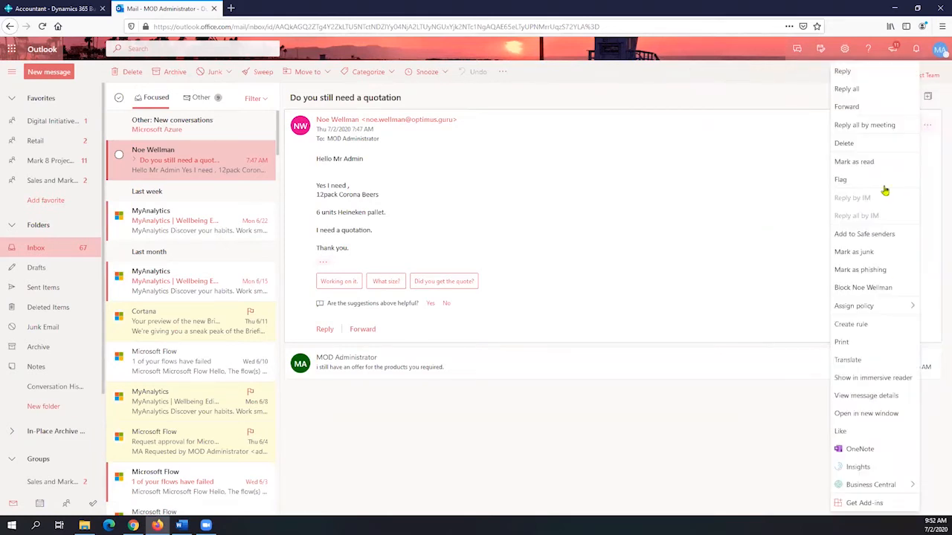
mouse_move(856, 486)
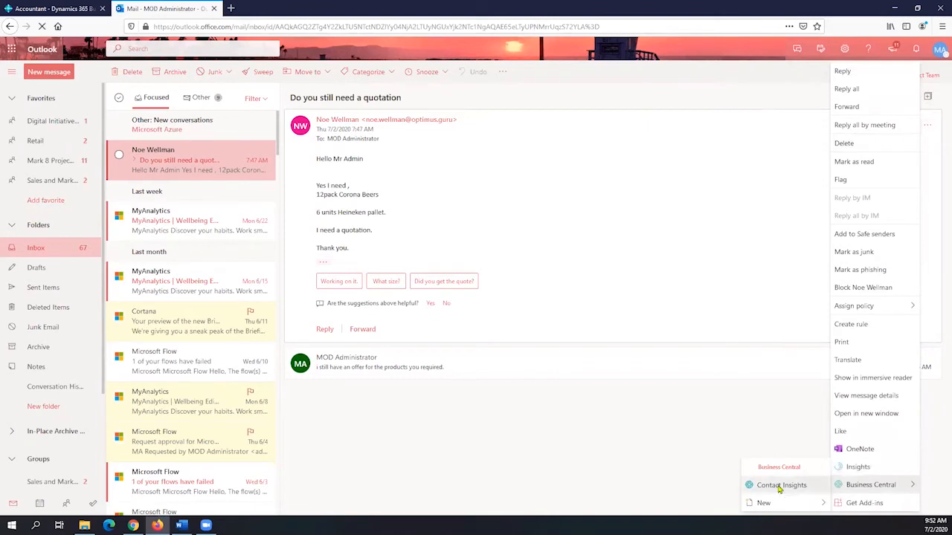
left_click(779, 487)
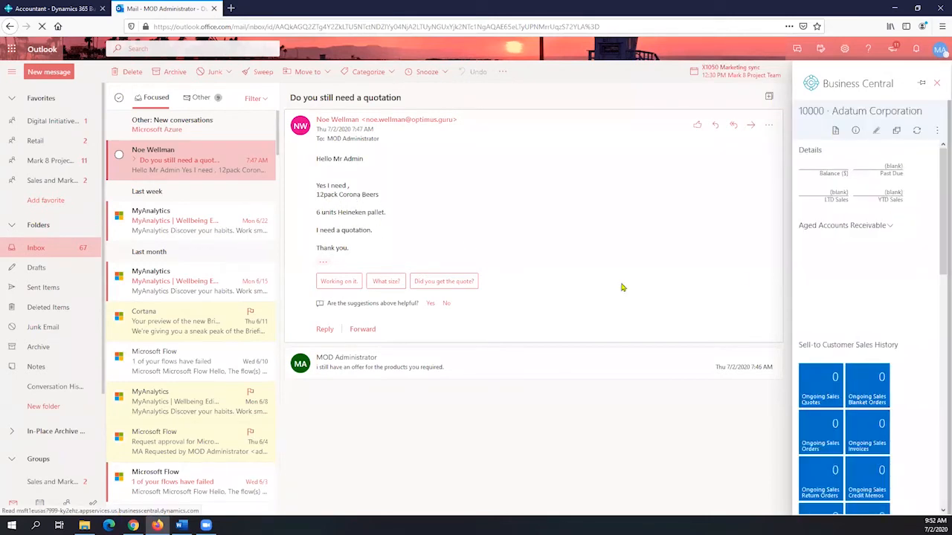
left_click(839, 131)
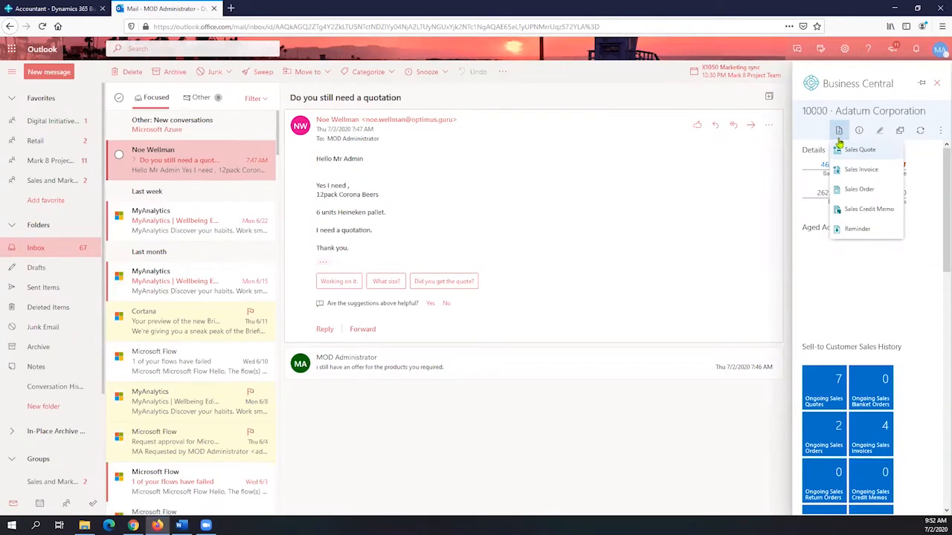
left_click(860, 150)
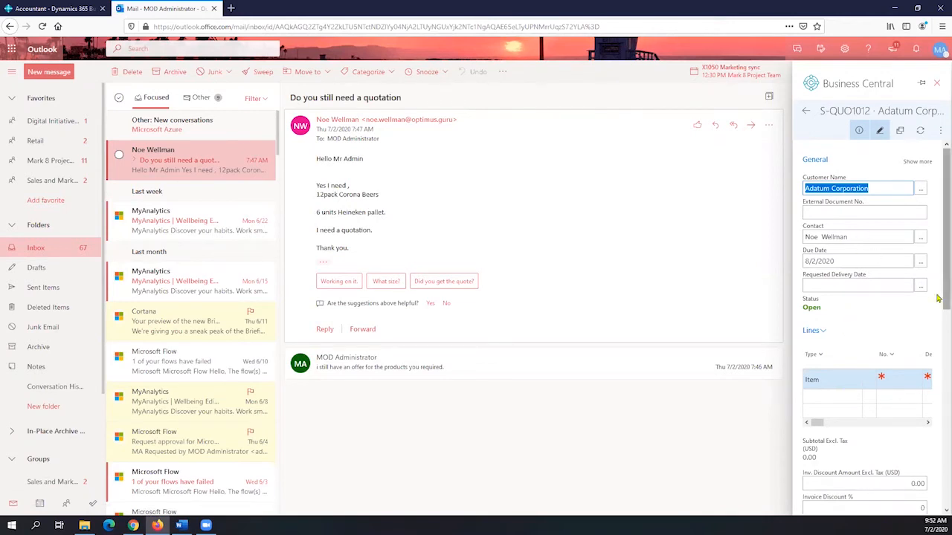
left_click_drag(939, 300, 939, 351)
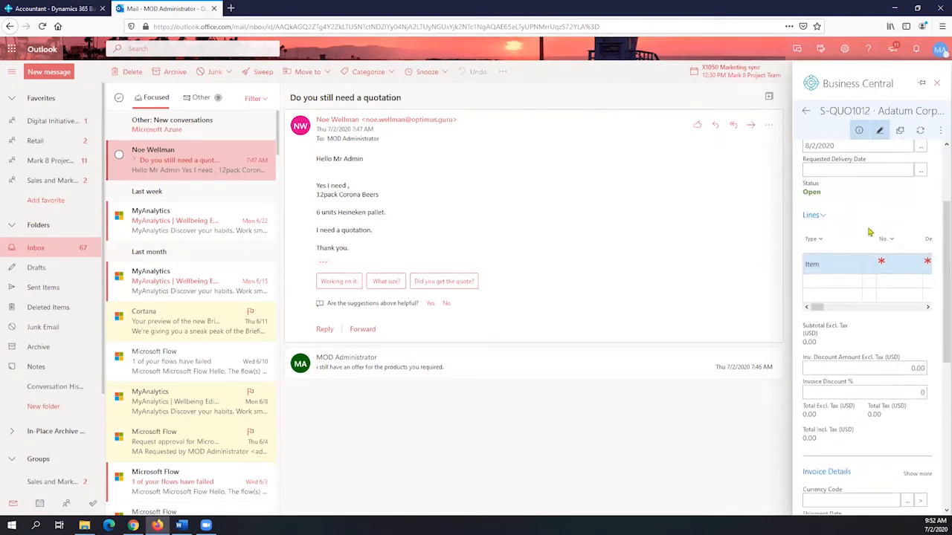
left_click(839, 271)
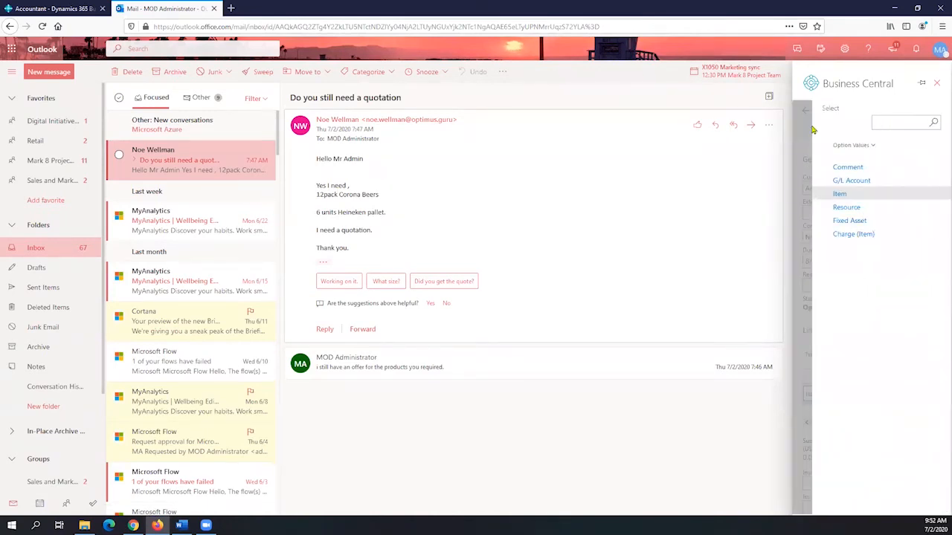
left_click(806, 143)
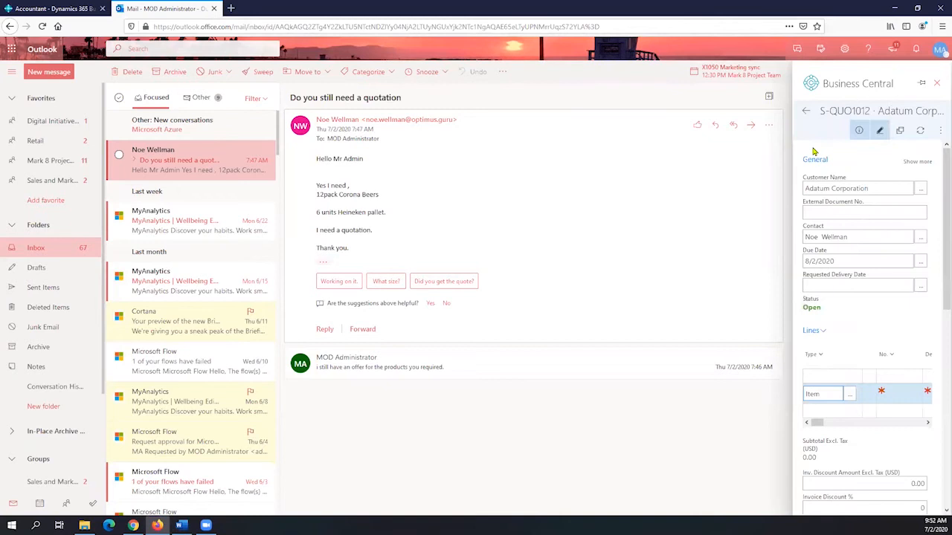
left_click(880, 188)
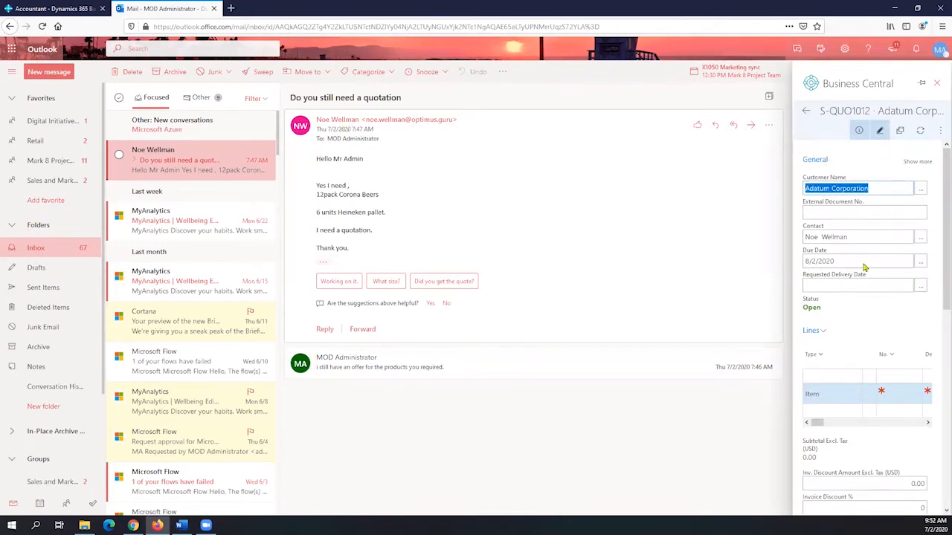
Step: Add item 000021, the 355 ml Cerveza Heineken can, to the sales quote's item line
left_click(897, 390)
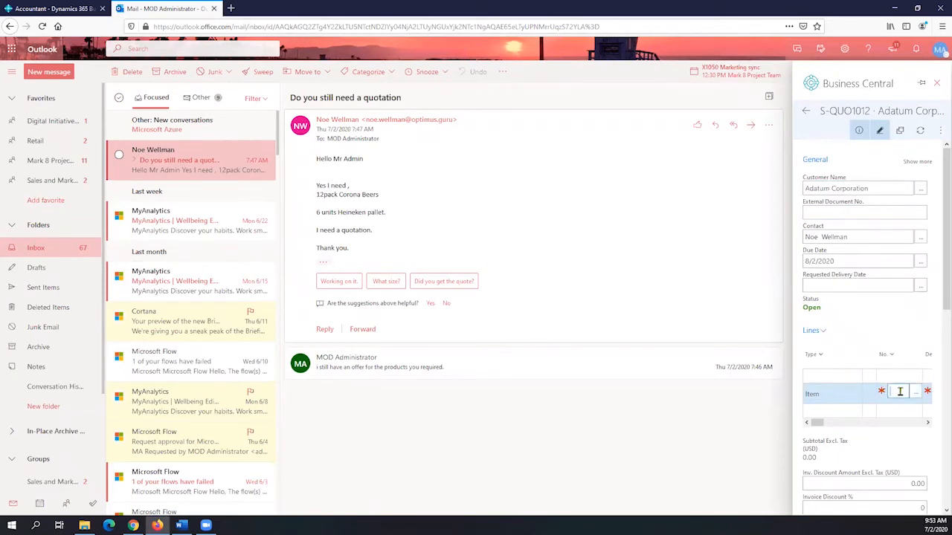
left_click(919, 392)
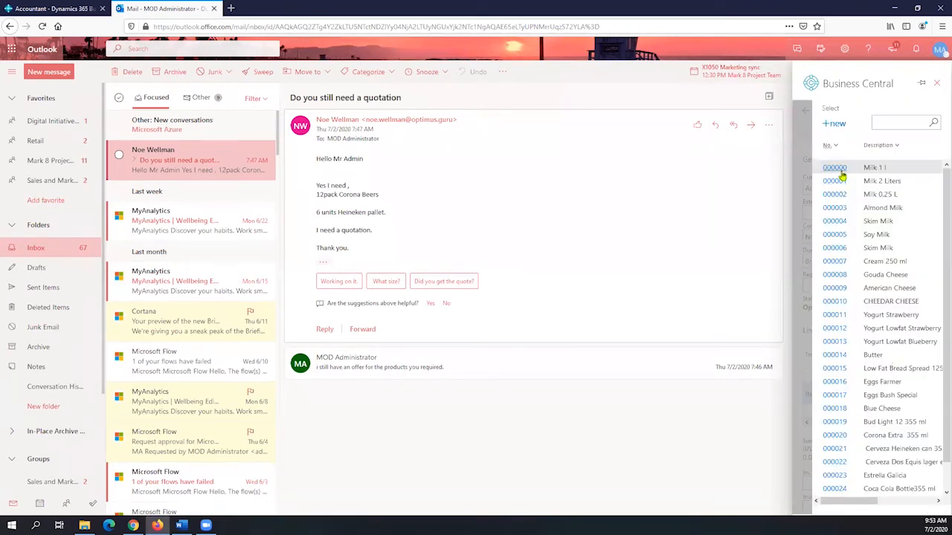
scroll(906, 305, "down", 1)
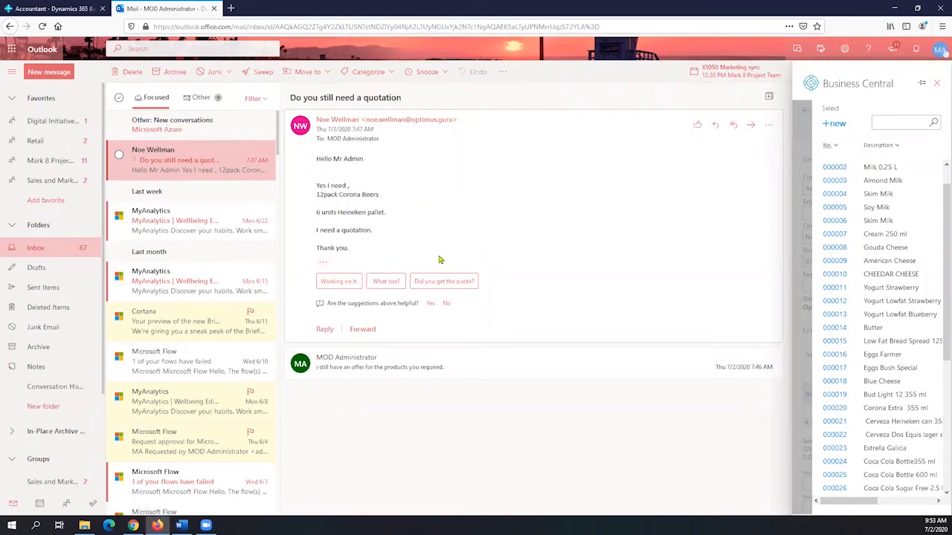
left_click(893, 423)
left_click(893, 422)
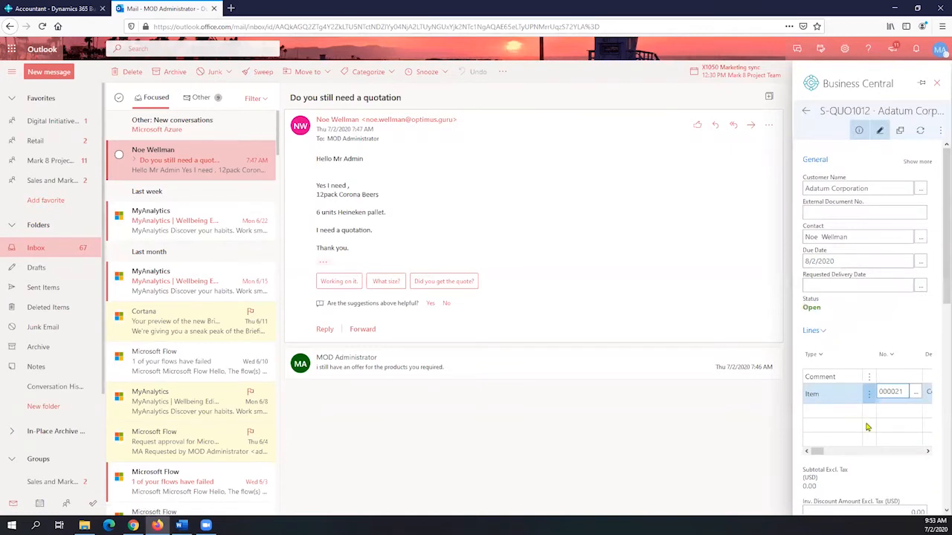
Step: Set the Heineken line's location code to MAIN for the Main Warehouse
left_click(927, 451)
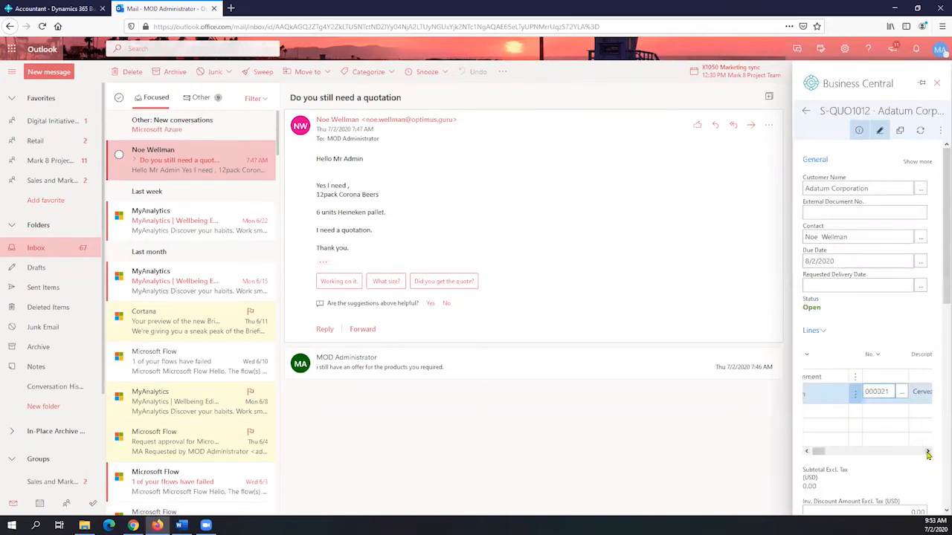
left_click(928, 452)
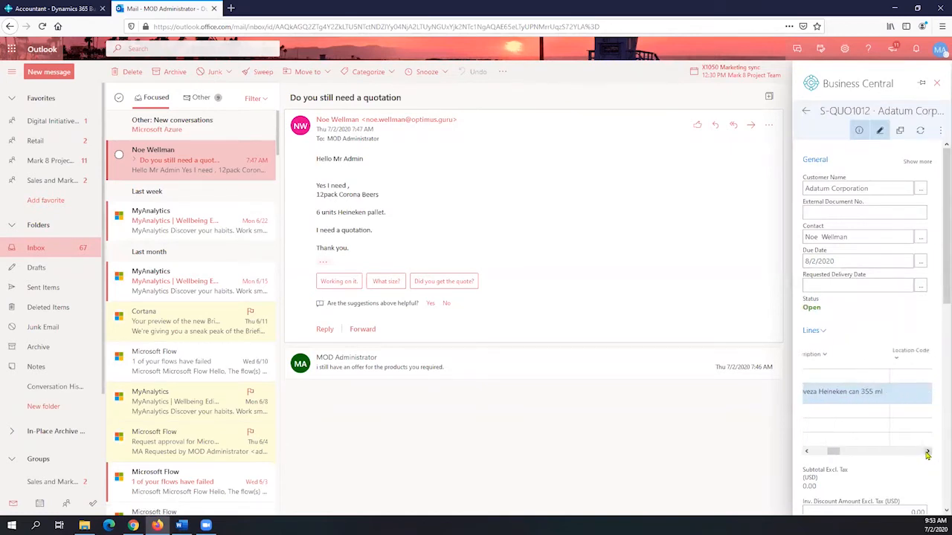
left_click(877, 394)
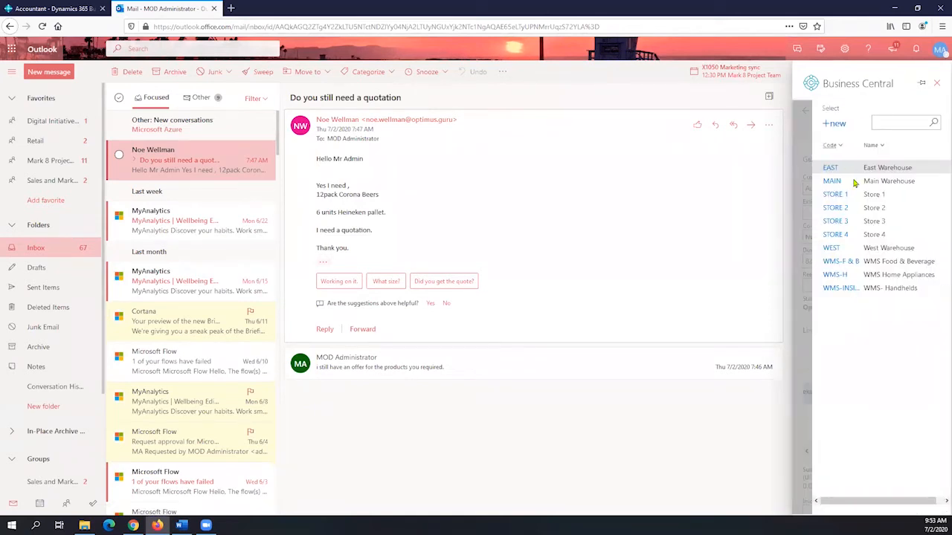
left_click(855, 183)
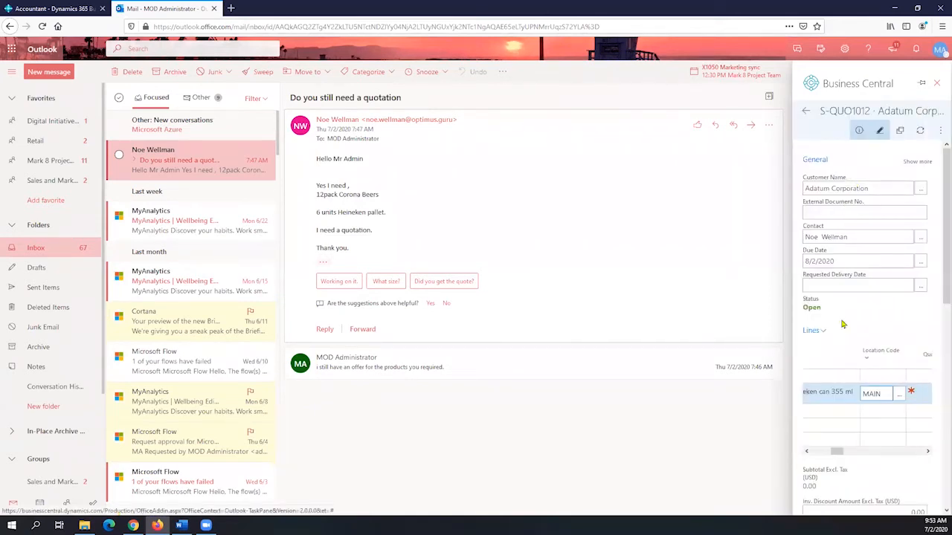
Step: Set the Heineken line's quantity to 6 and check its unit of measure code
left_click(927, 452)
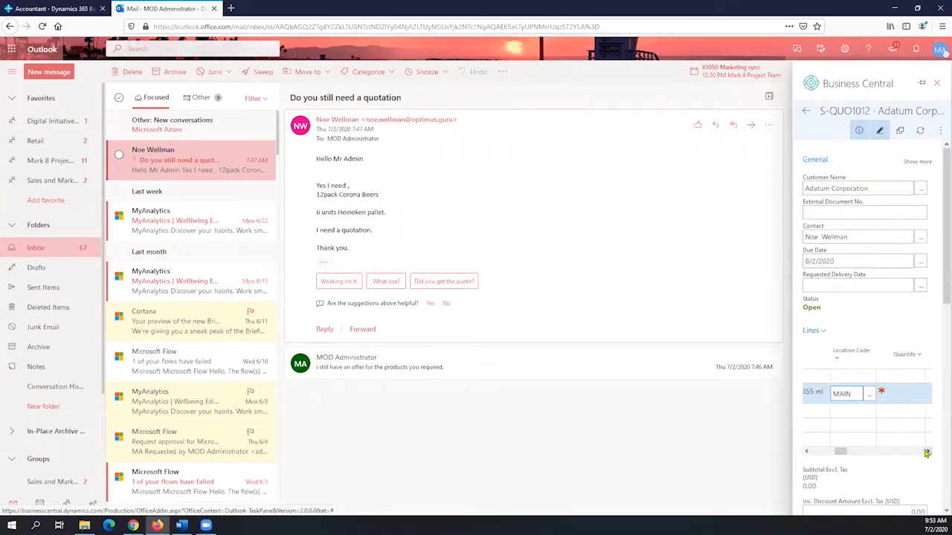
left_click(878, 390)
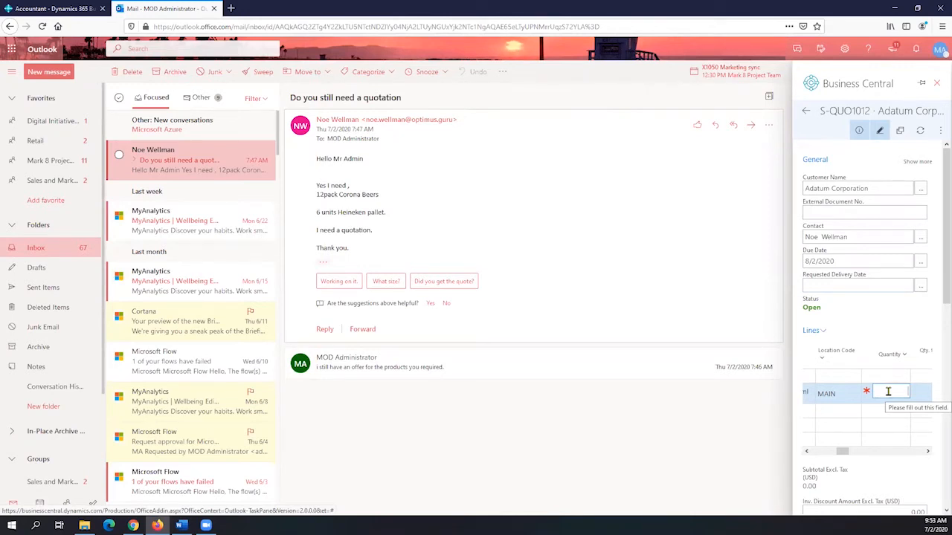
type("6")
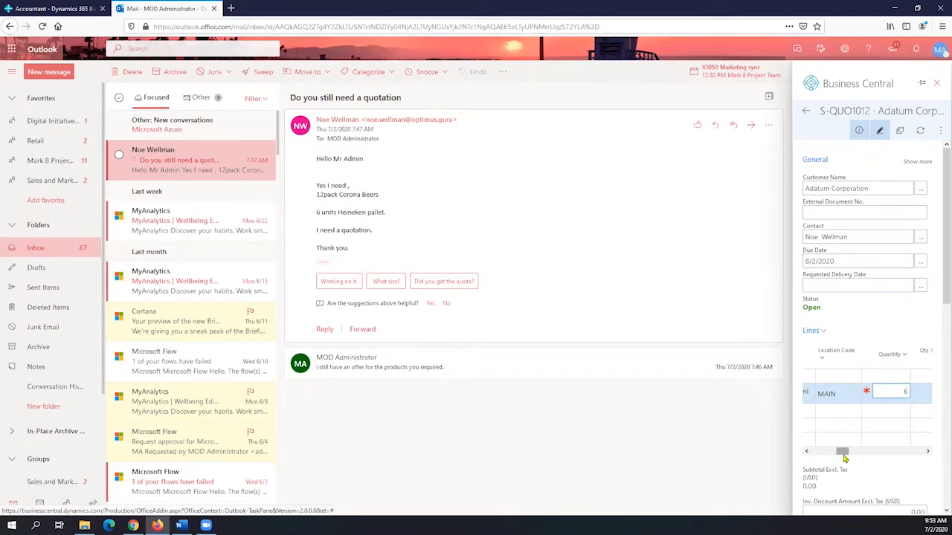
left_click_drag(843, 453, 852, 454)
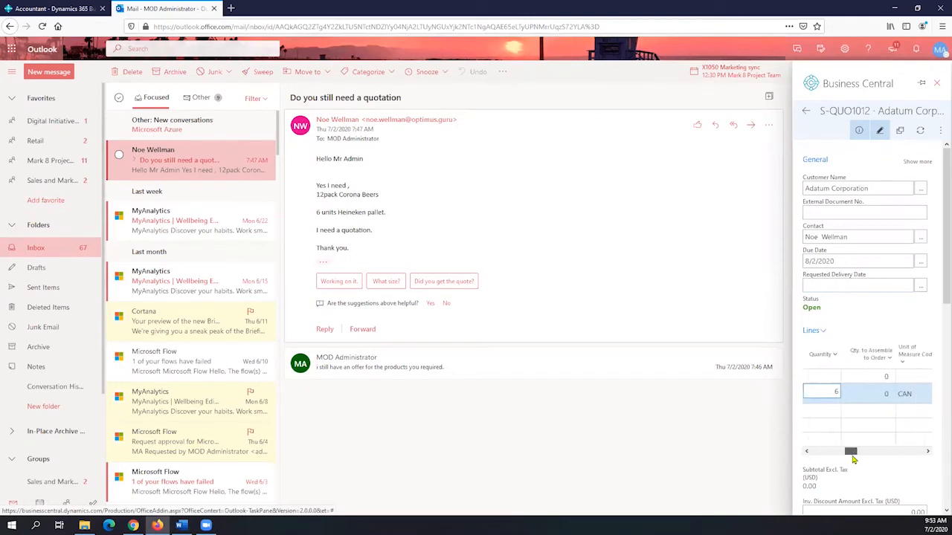
left_click(854, 394)
left_click(908, 395)
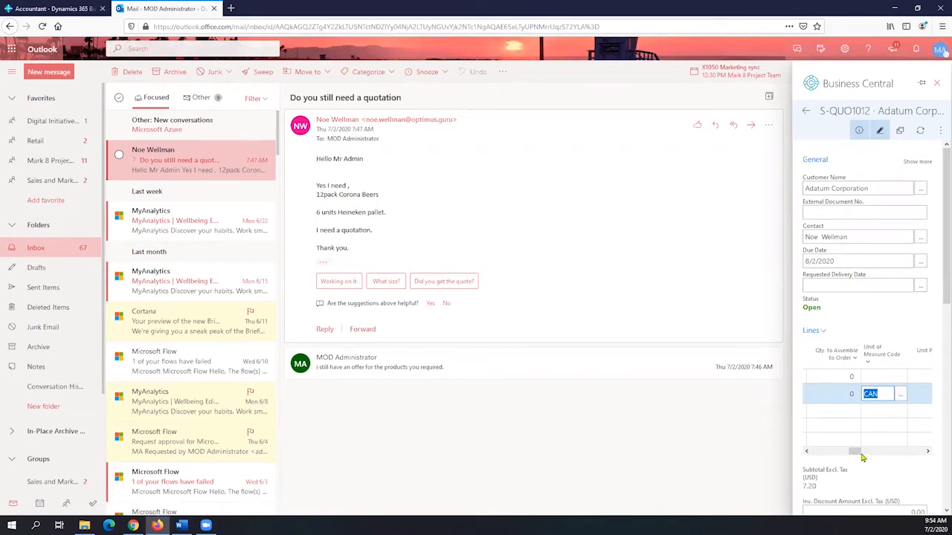
left_click_drag(856, 451, 823, 451)
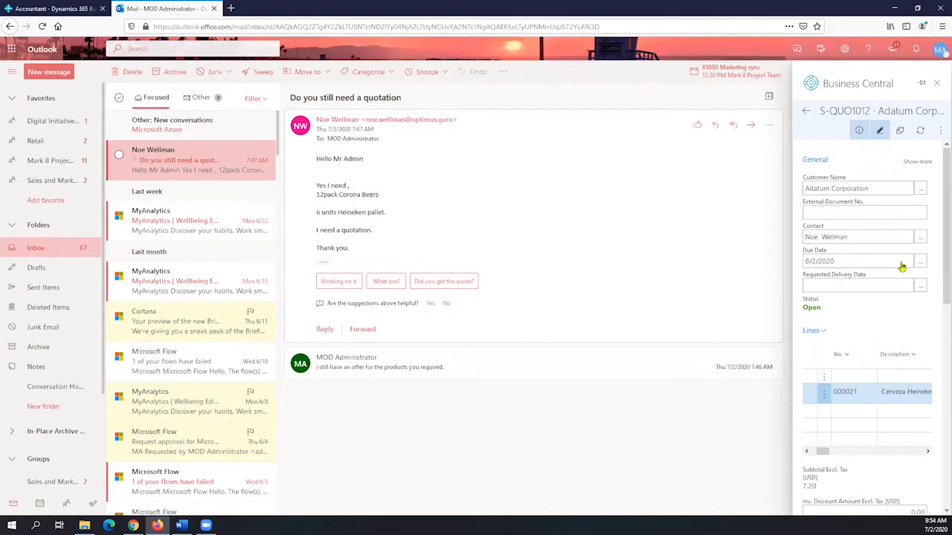
Step: Review the quote's invoice details, the available currency codes and the tax totals, leaving the currency code blank
left_click_drag(938, 255, 938, 423)
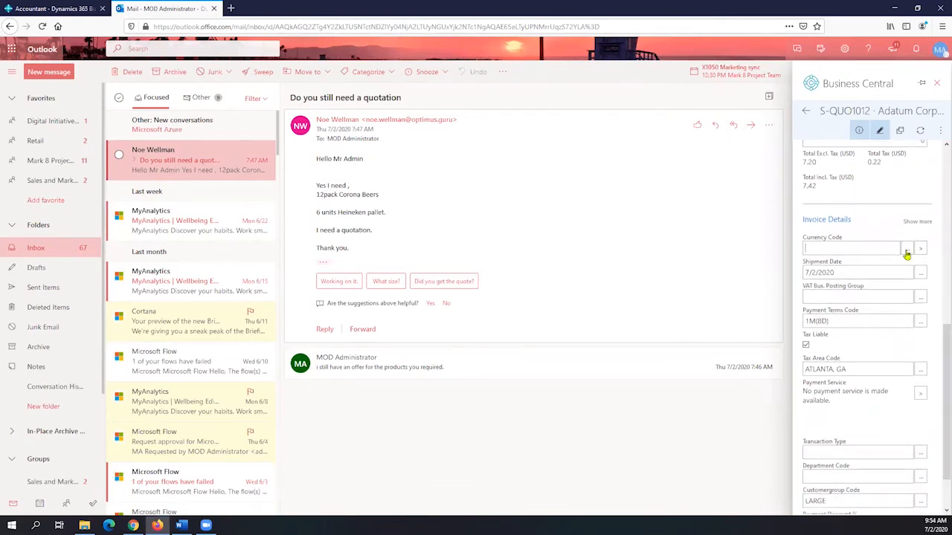
left_click(874, 250)
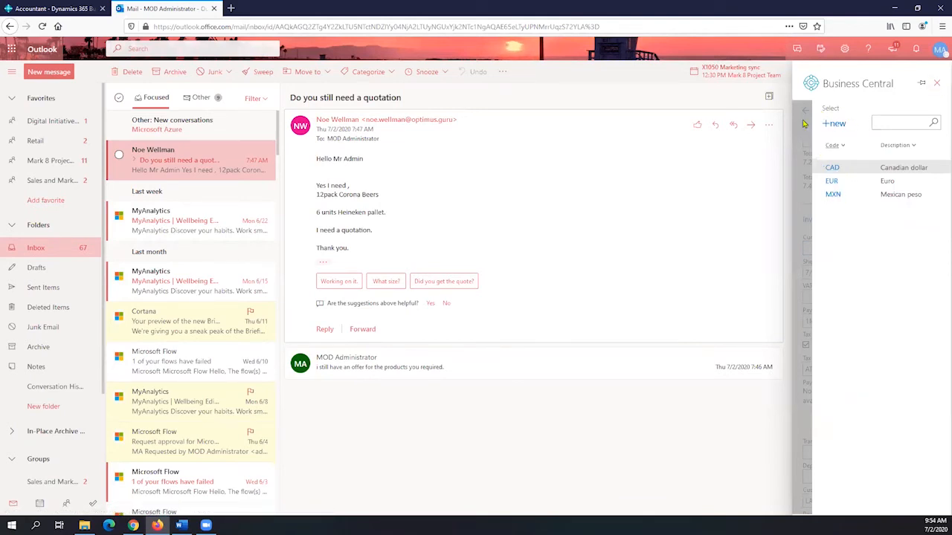
left_click(804, 122)
scroll(885, 287, "down", 1)
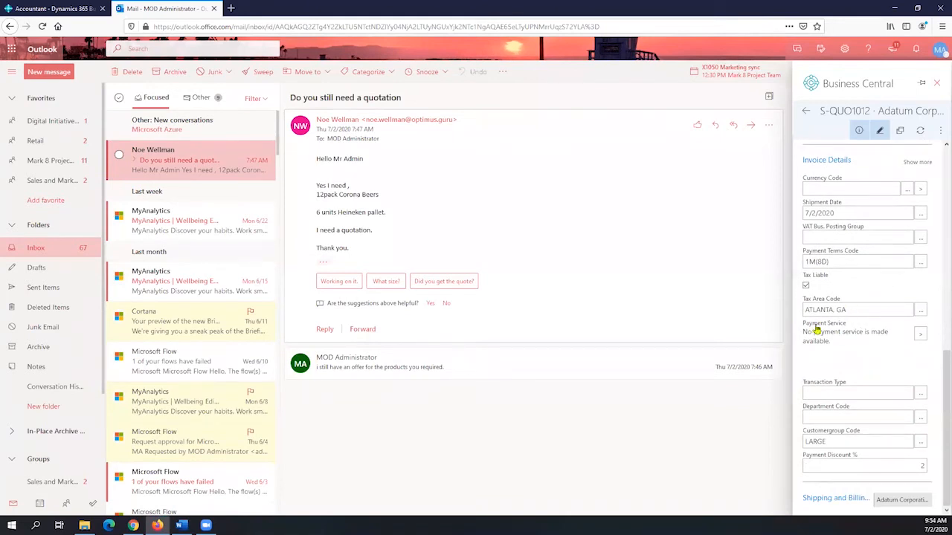
scroll(874, 342, "up", 4)
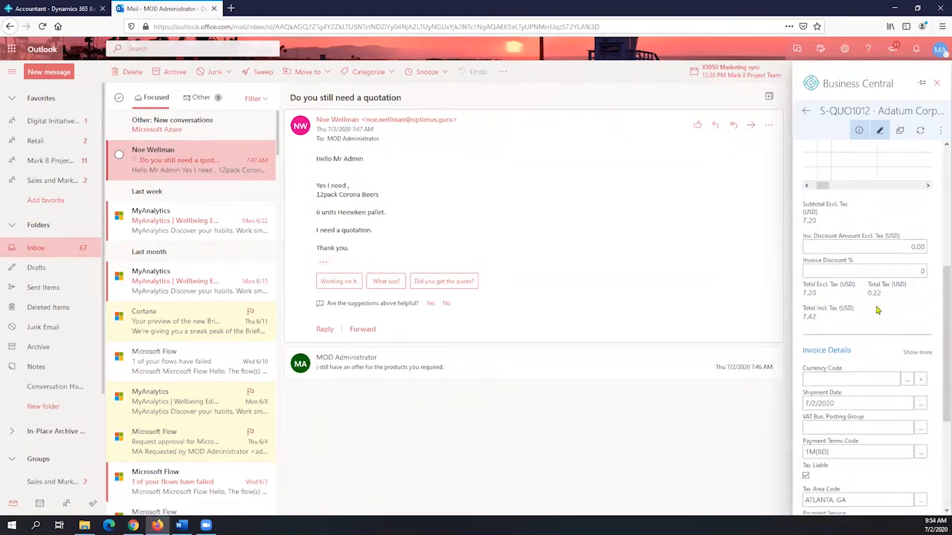
scroll(879, 305, "up", 3)
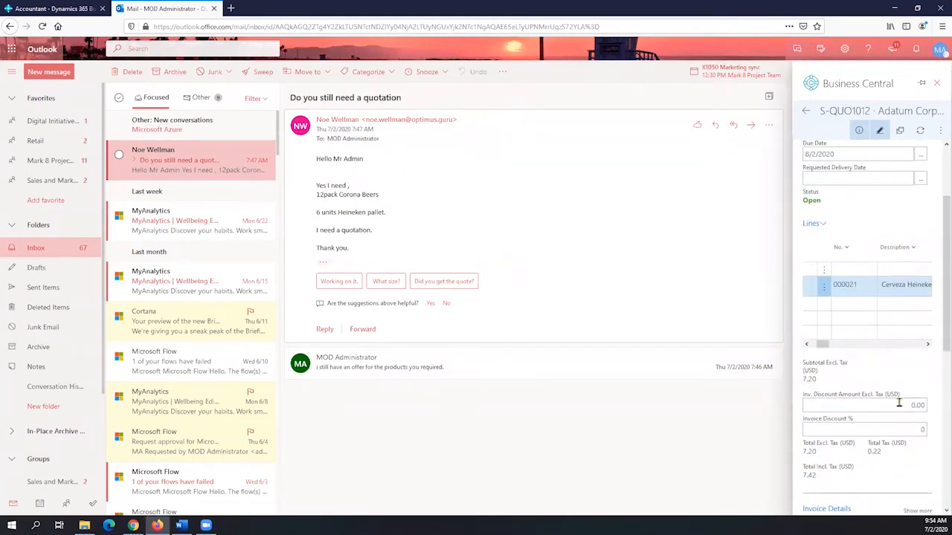
scroll(882, 318, "up", 3)
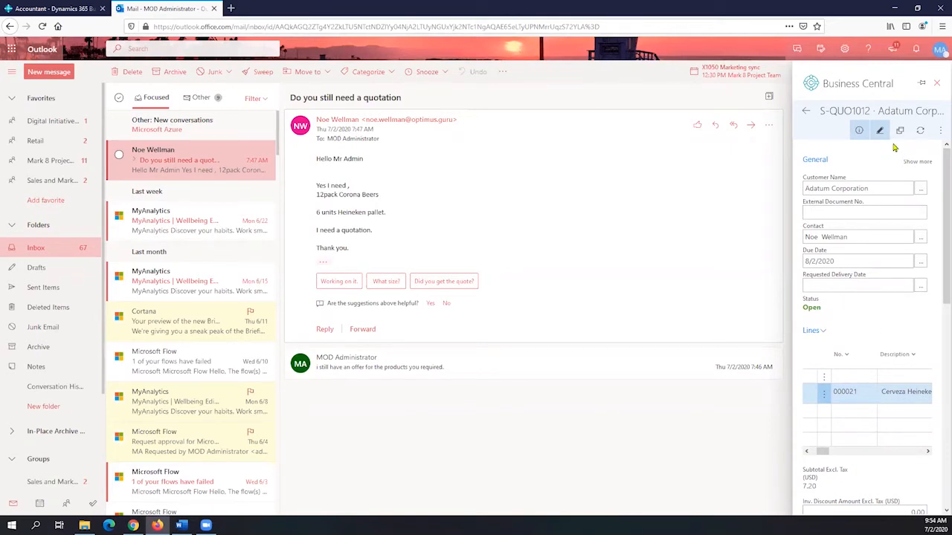
Step: Generate an email for the sales quote, allow pop-ups for outlook.office.com and minimize the message window that opens
left_click(940, 132)
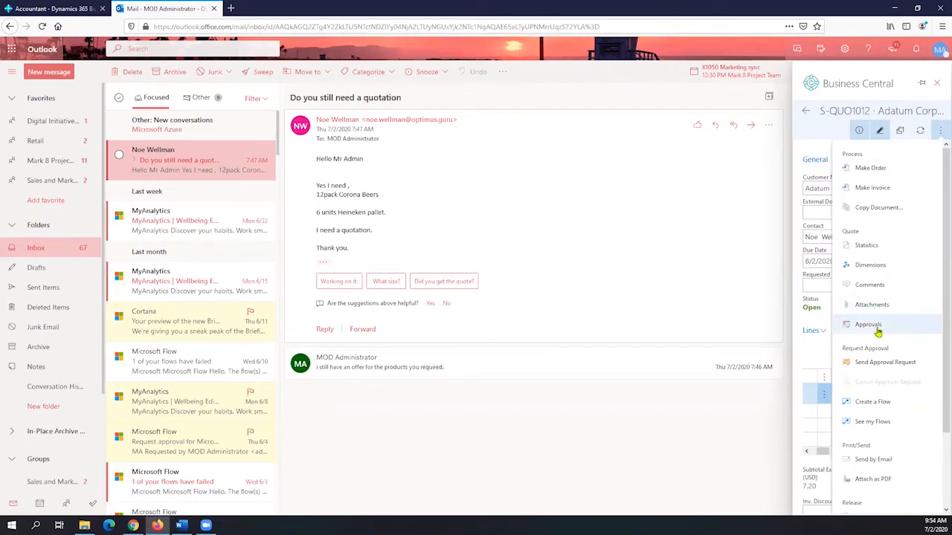
left_click(874, 460)
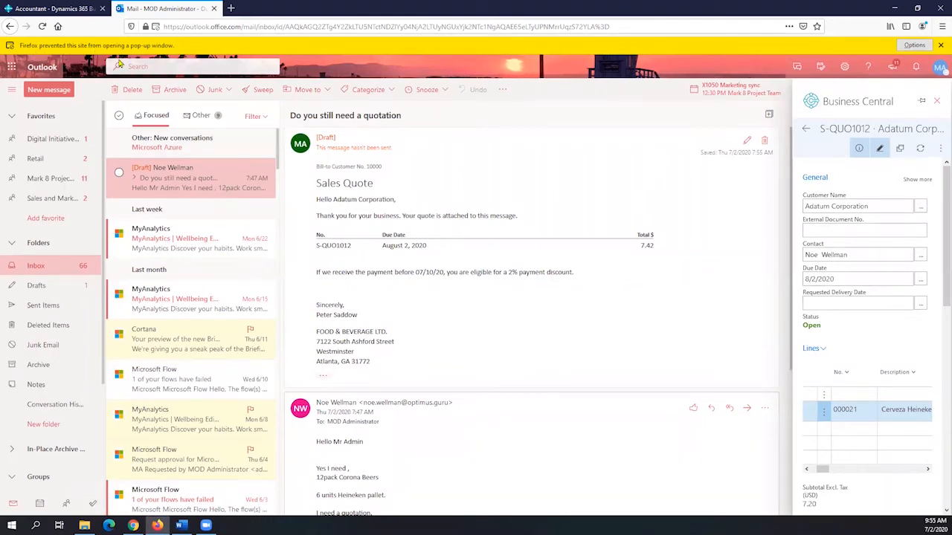
left_click(914, 45)
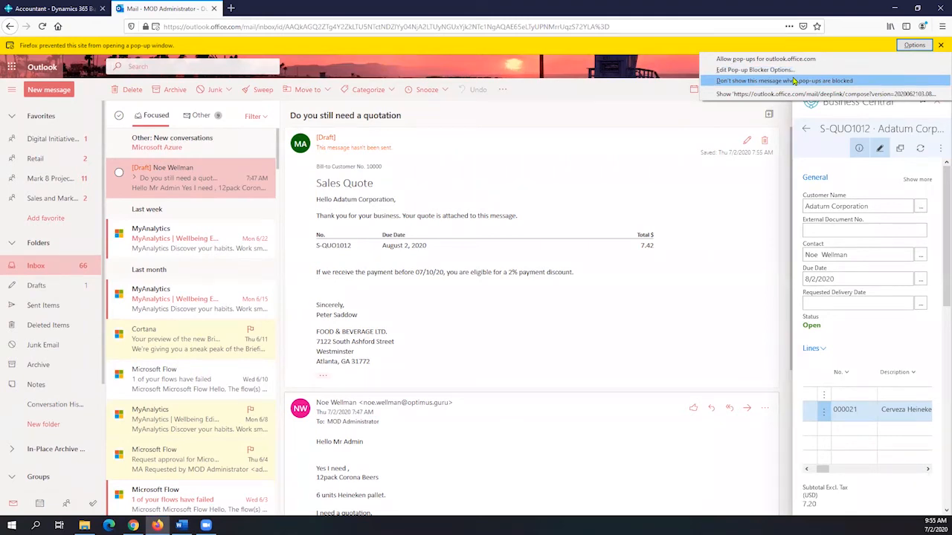
left_click(765, 59)
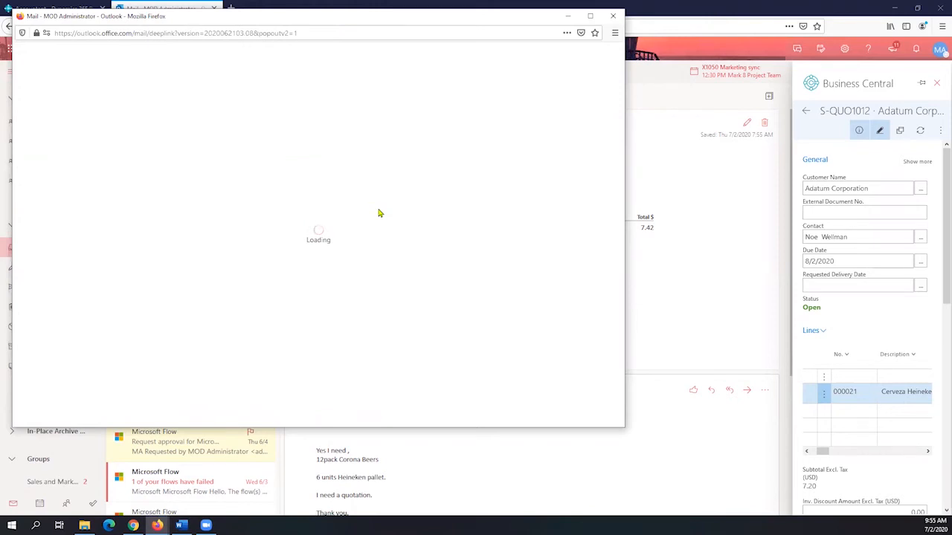
left_click(567, 17)
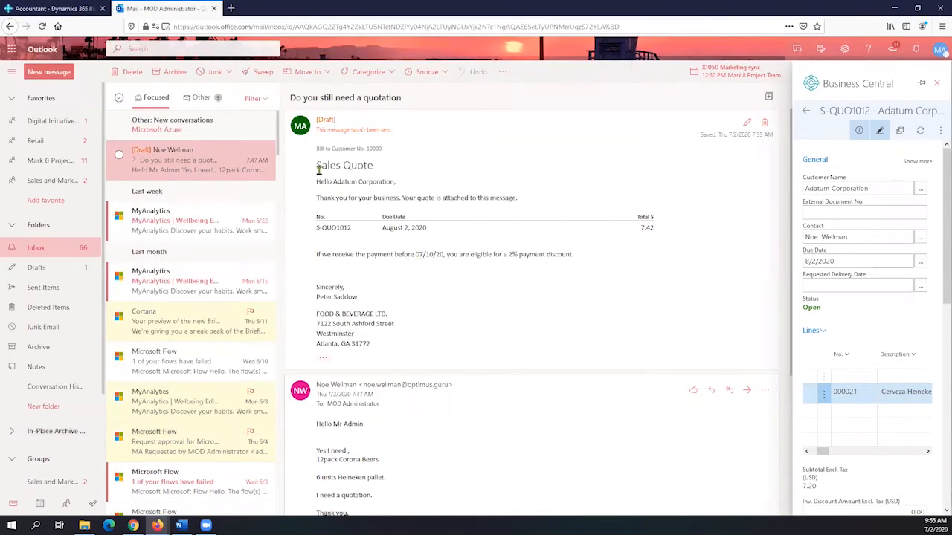
Step: Read the greeting, the quote attachment sentence and the sender's signature in the draft sales quote email
left_click_drag(328, 184, 398, 195)
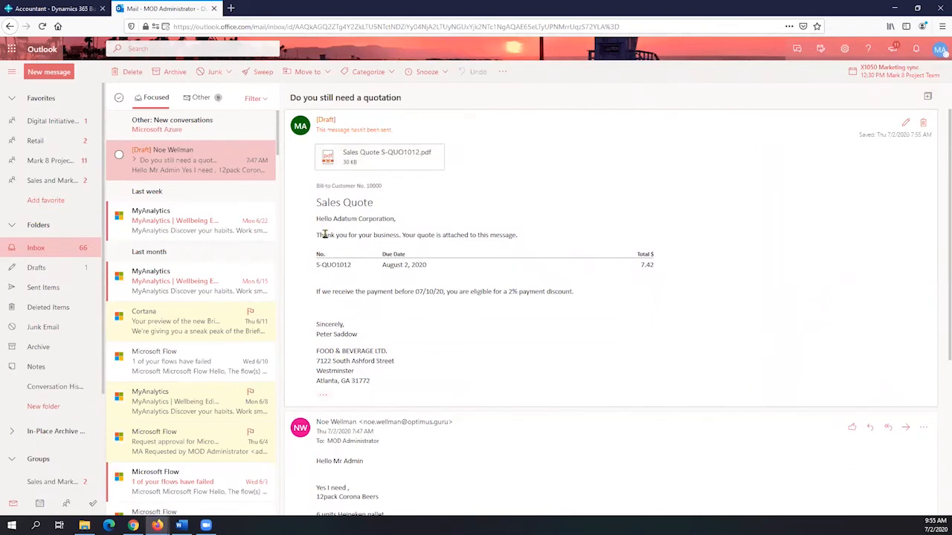
left_click_drag(332, 235, 528, 244)
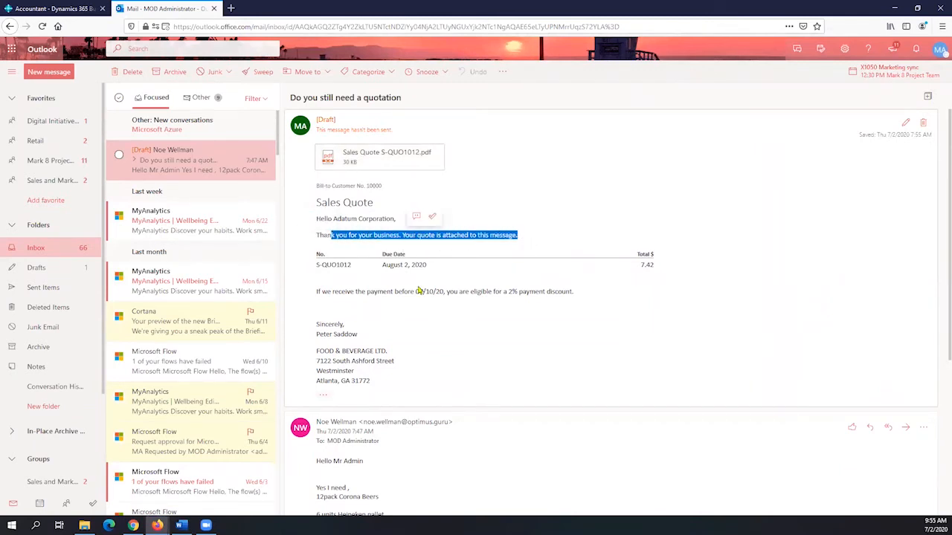
left_click(353, 309)
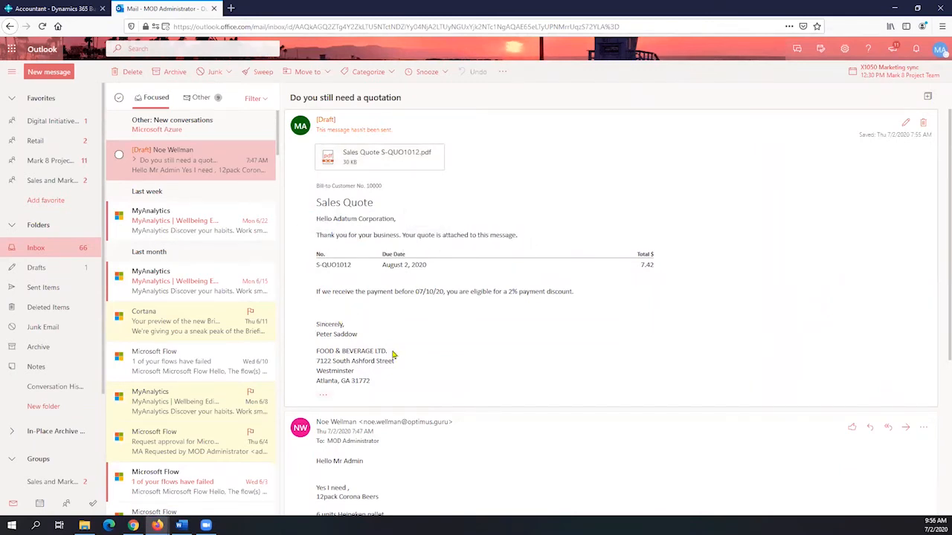
left_click_drag(378, 384, 317, 326)
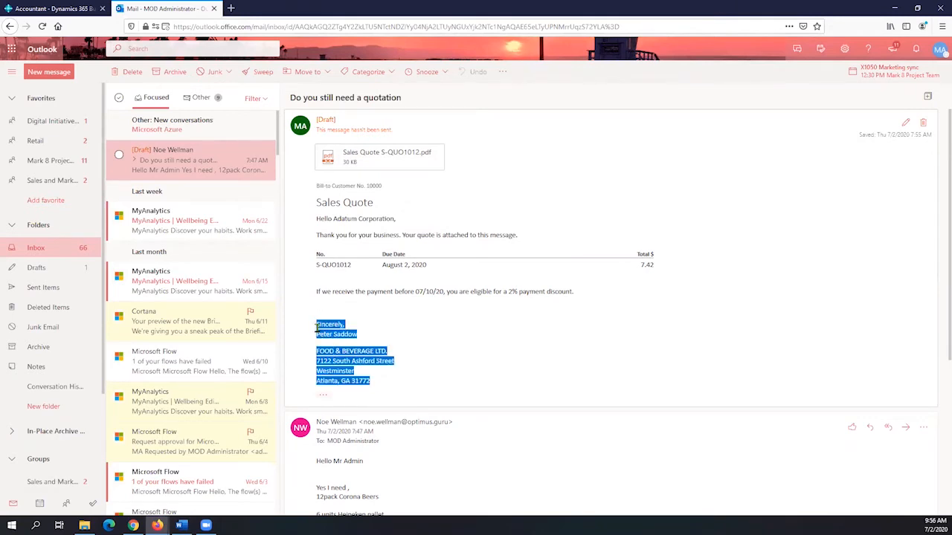
left_click(411, 306)
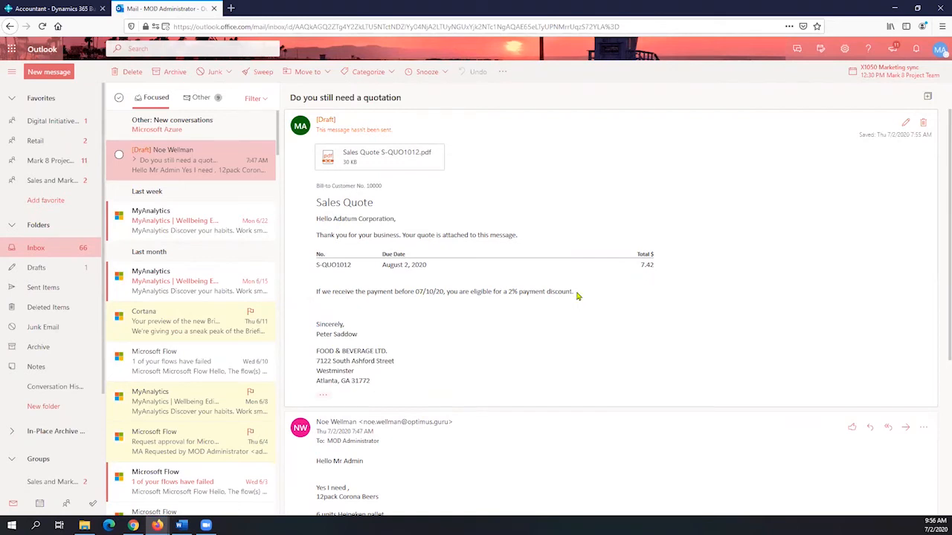
Step: Read the payment discount condition in the draft email and preview the attached sales quote PDF
left_click_drag(574, 292, 315, 291)
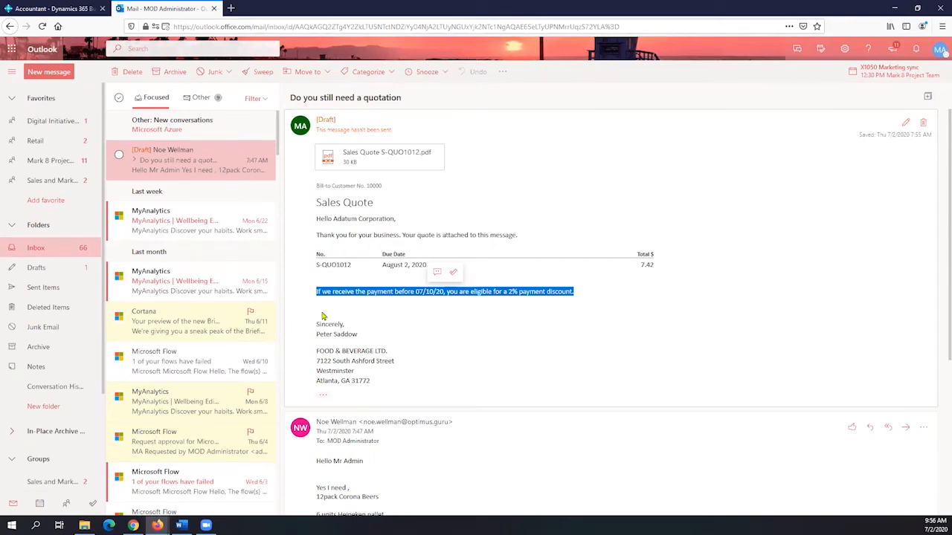
left_click(343, 297)
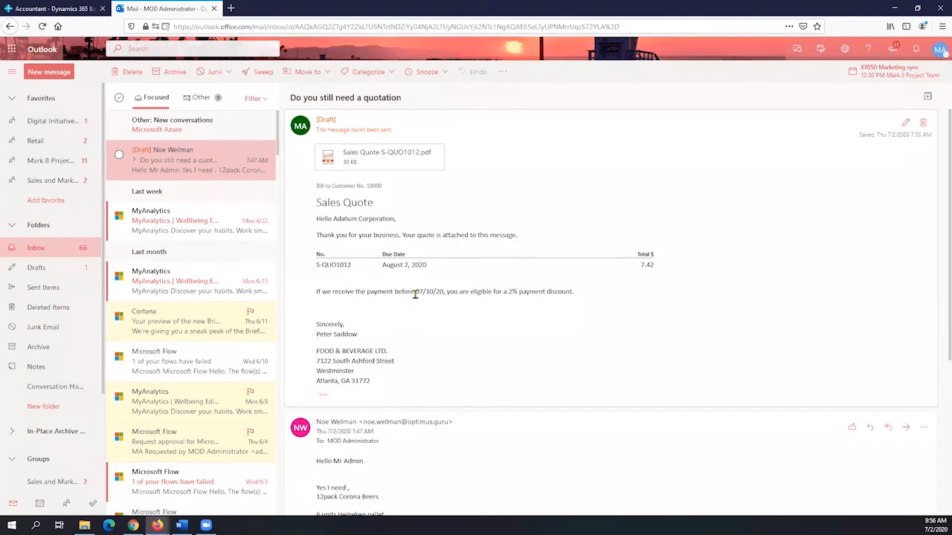
left_click_drag(415, 293, 591, 304)
left_click(476, 295)
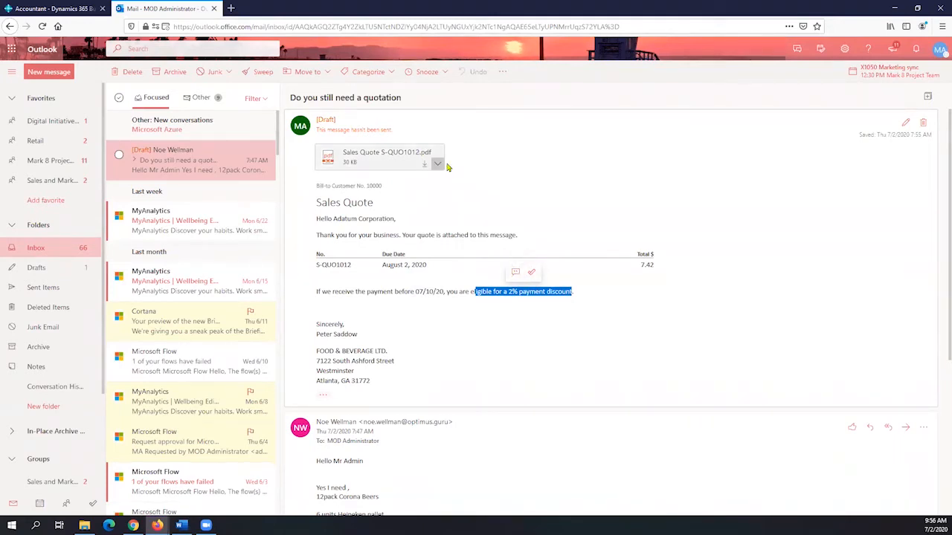
left_click(439, 164)
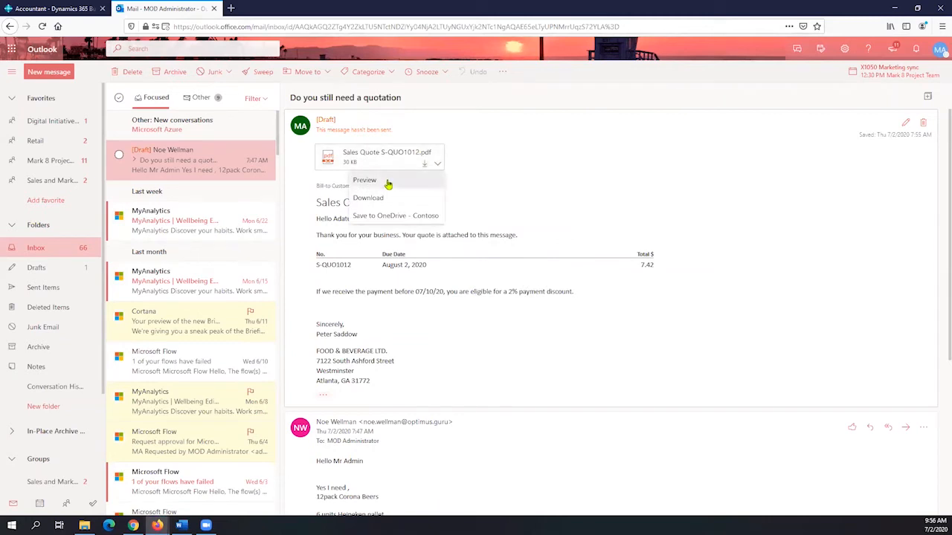
left_click(387, 181)
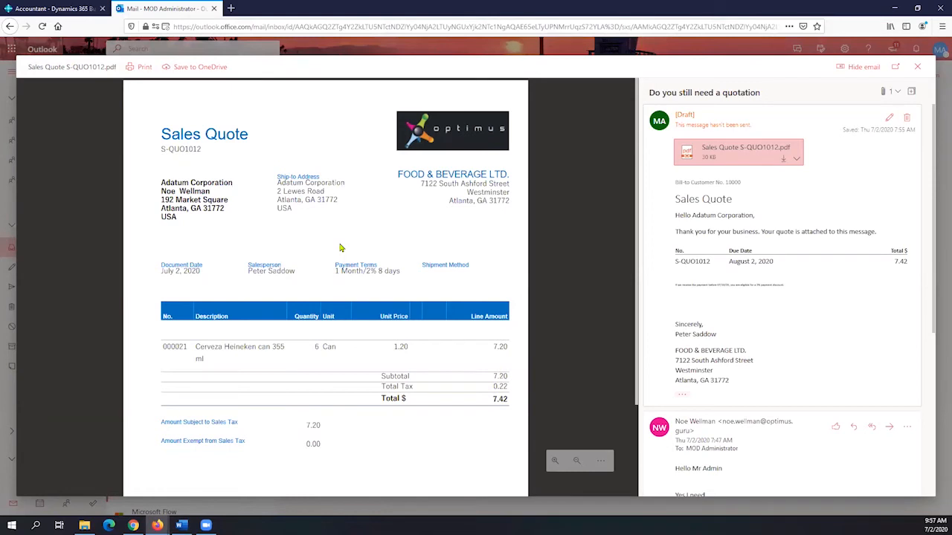
Step: Review the remaining lines, totals and contact details of the sales quote PDF and save it to OneDrive
scroll(273, 324, "down", 2)
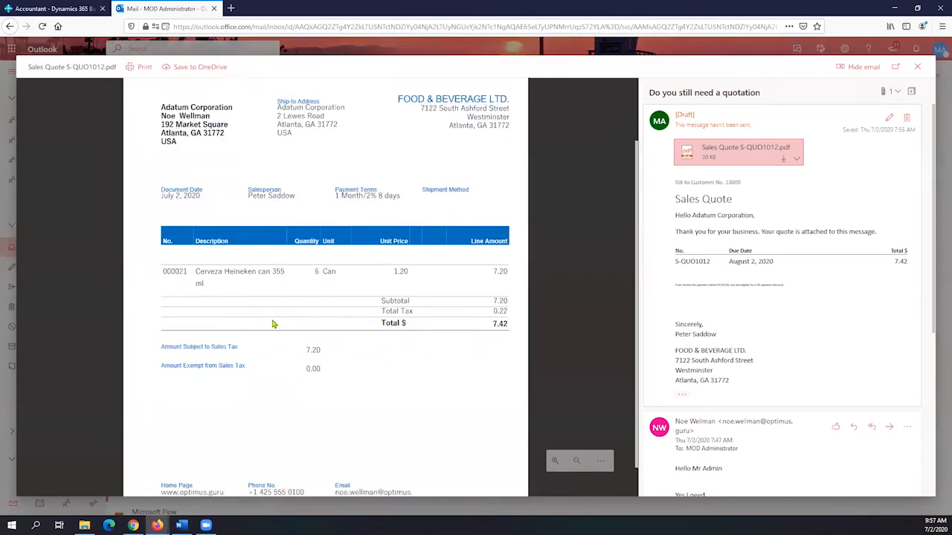
scroll(330, 253, "down", 1)
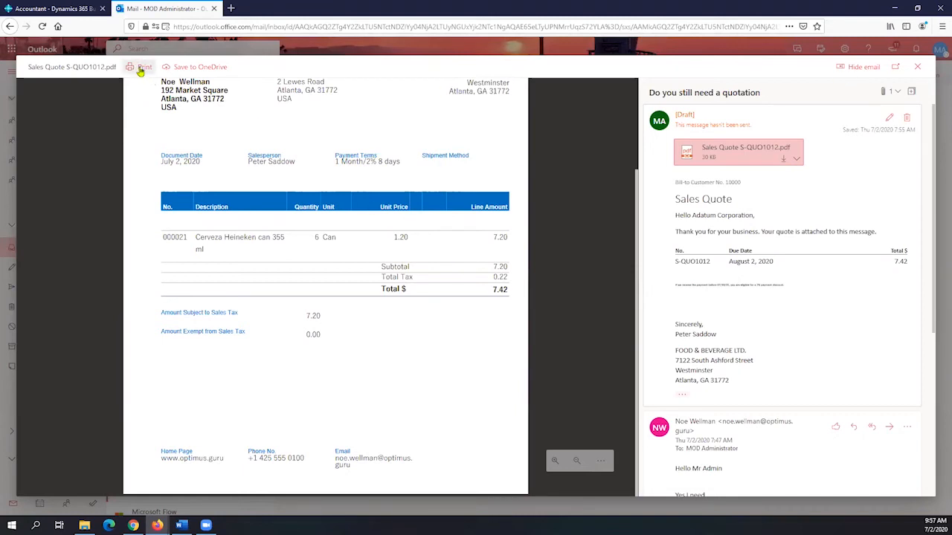
left_click(212, 70)
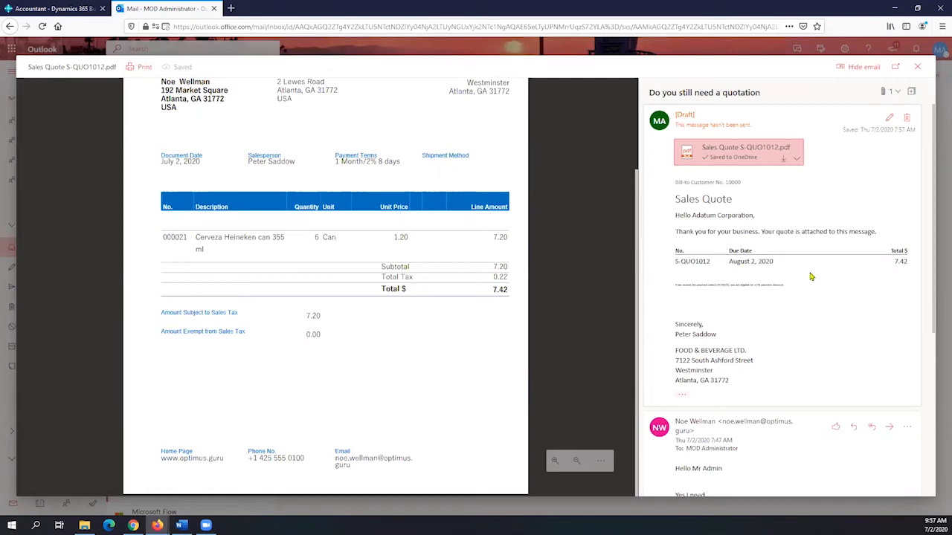
Step: Add "Please write me lasap for this discounts" below the draft's payment discount sentence, send the email and close the PDF preview
left_click(889, 120)
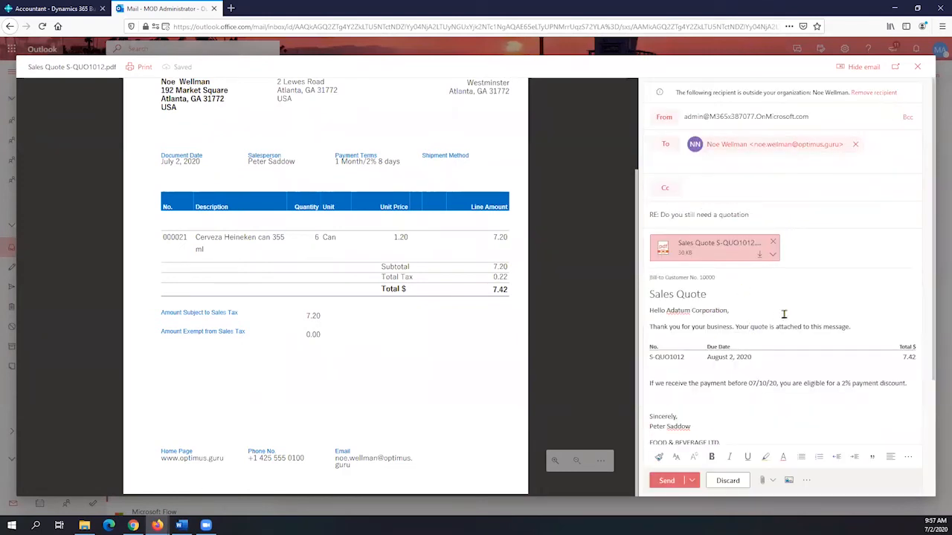
scroll(784, 315, "down", 3)
mouse_move(737, 277)
left_mouse_down()
mouse_move(652, 270)
mouse_move(896, 295)
left_mouse_up()
left_click(717, 213)
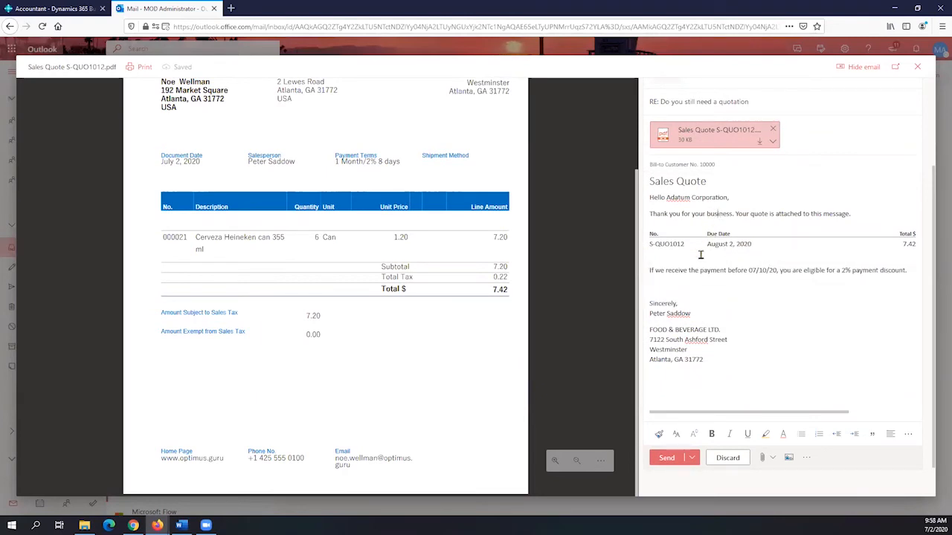
left_click(692, 288)
type("Please write me lasap")
type(" ofor this discounts")
left_click(667, 461)
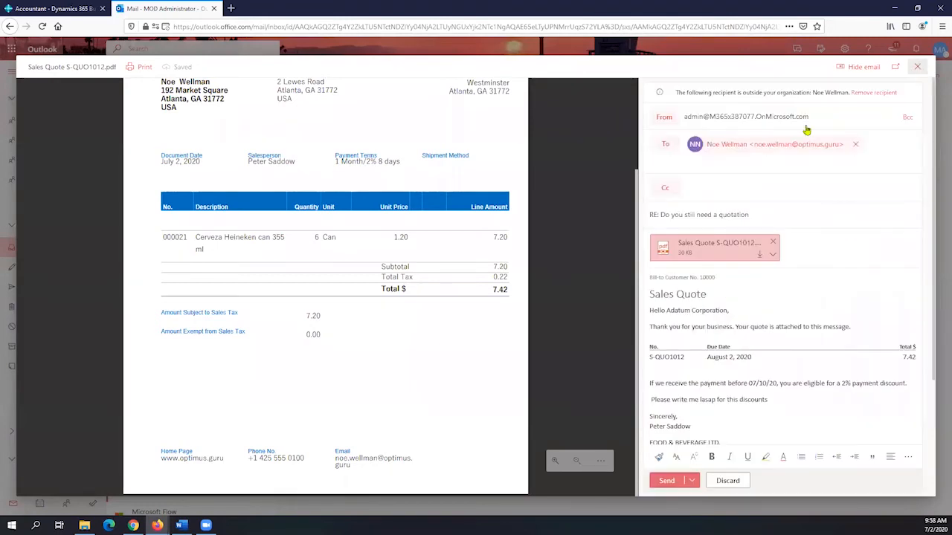
left_click(919, 67)
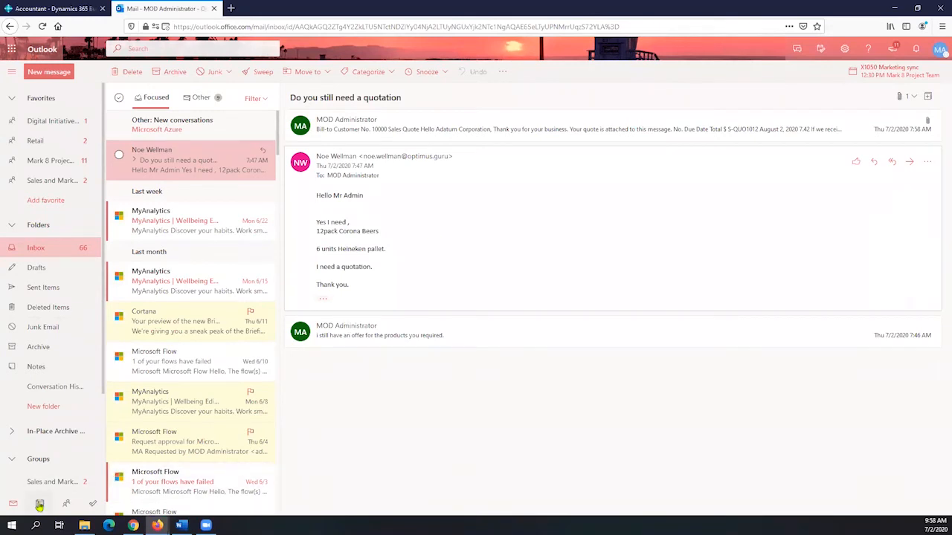
Step: Open the July 16 Art Review event in the Outlook calendar, view its Teams join page and return to the calendar
left_click(40, 505)
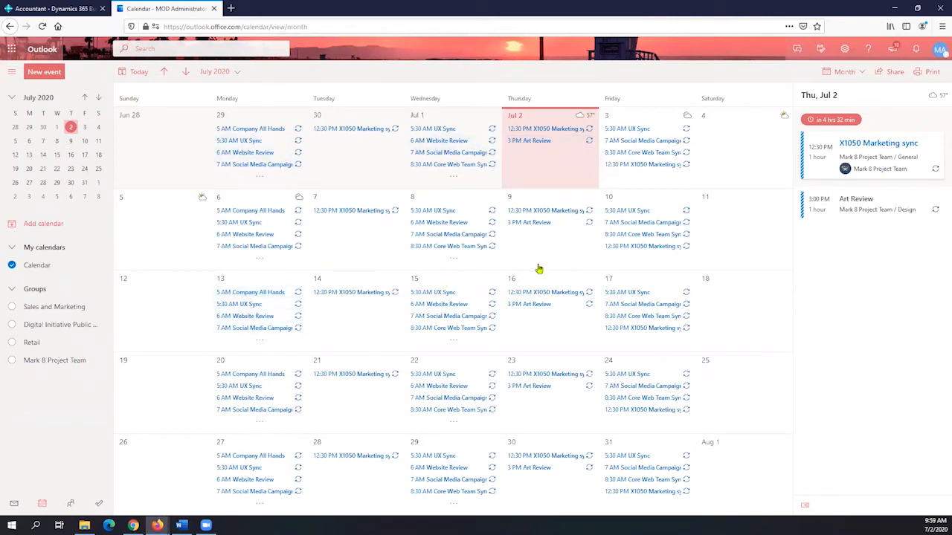
left_click(539, 310)
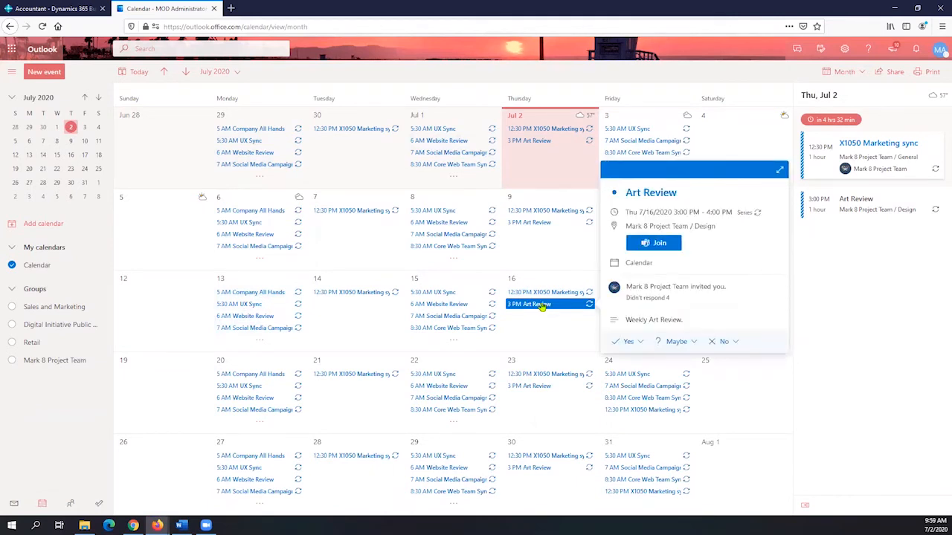
left_click(653, 244)
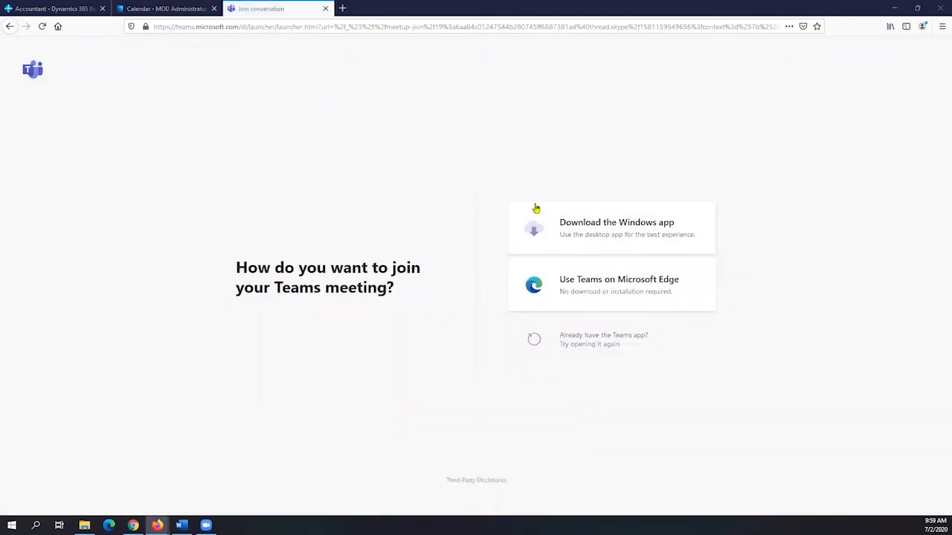
key("ctrl+shift+Tab")
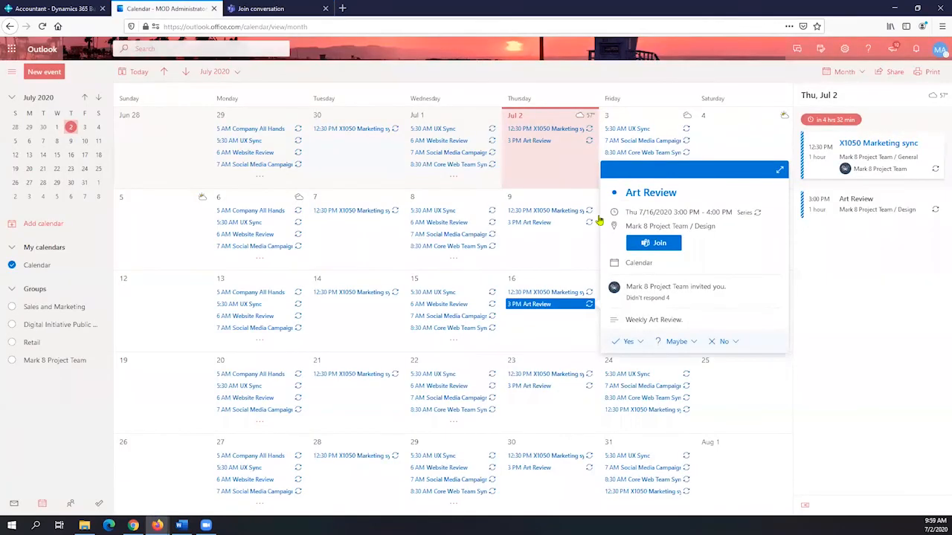
Step: Examine the Business Central options for the July 14 X1050 Marketing sync event, open Contact Insights and close the event
left_click(358, 293)
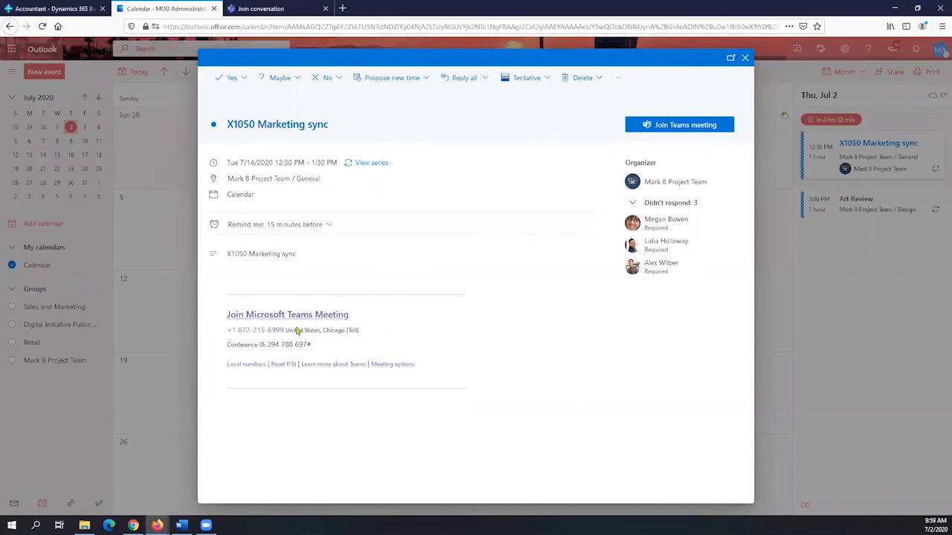
left_click(624, 79)
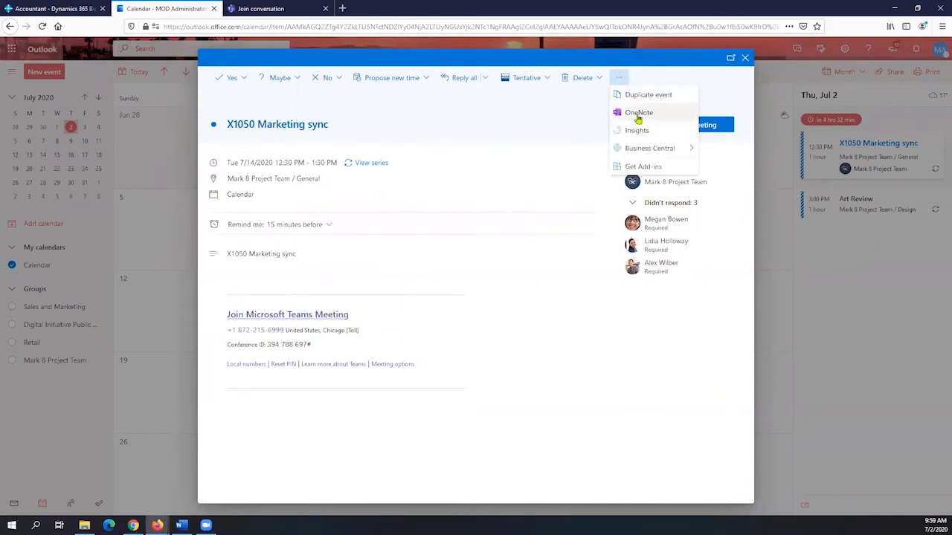
mouse_move(641, 155)
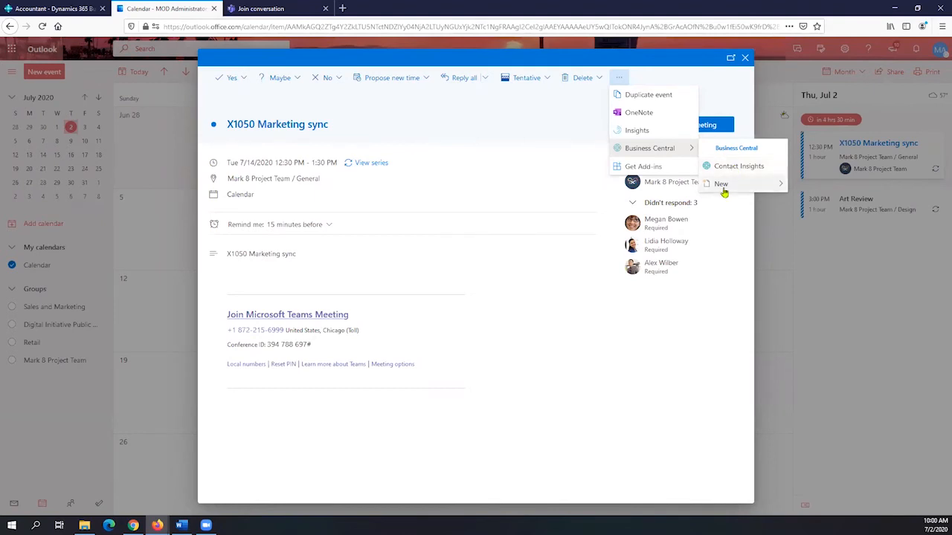
mouse_move(749, 185)
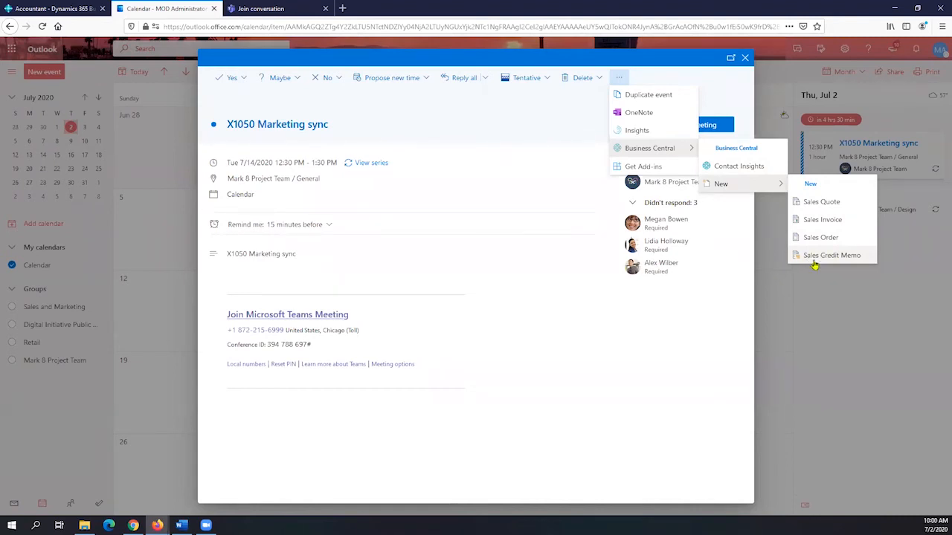
left_click(745, 168)
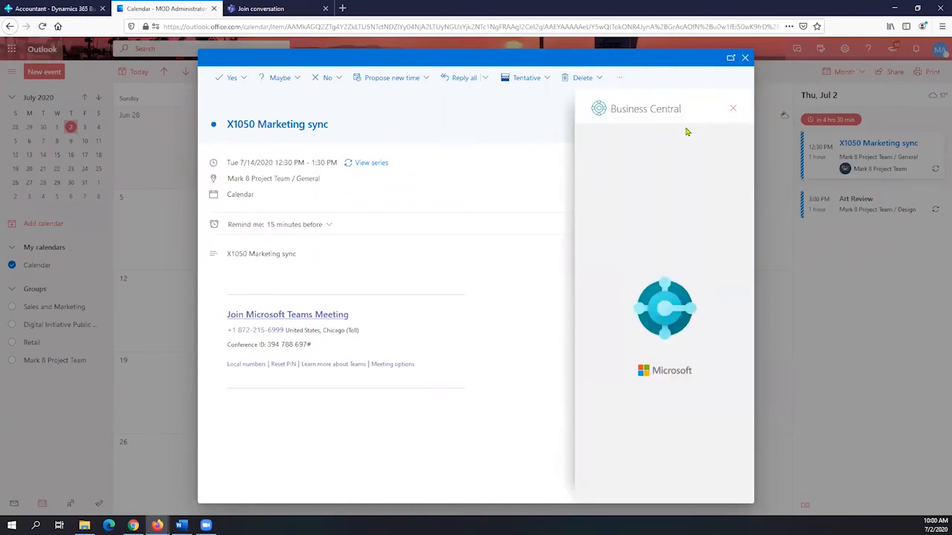
left_click(745, 58)
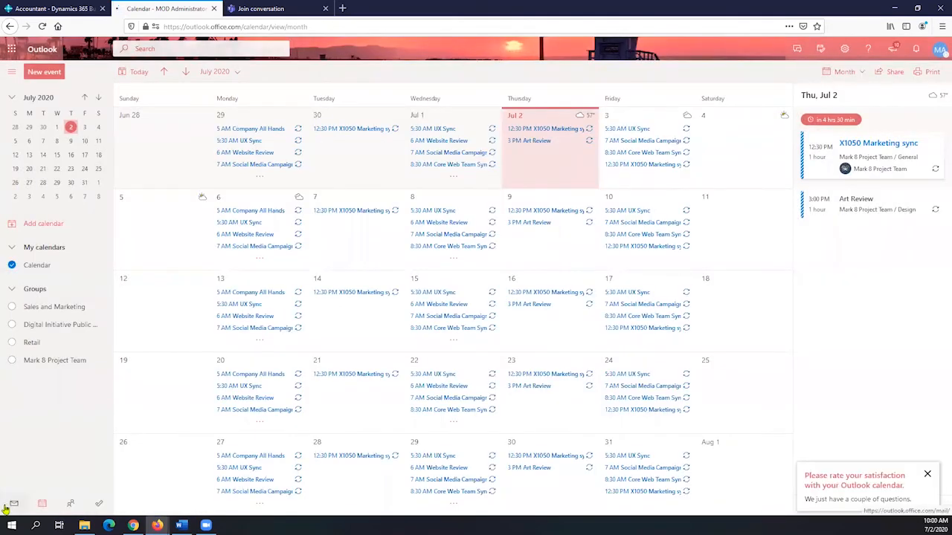
Step: Return Outlook to the mailbox, then launch Microsoft Teams in a new browser tab from the Business Central apps list
left_click(8, 506)
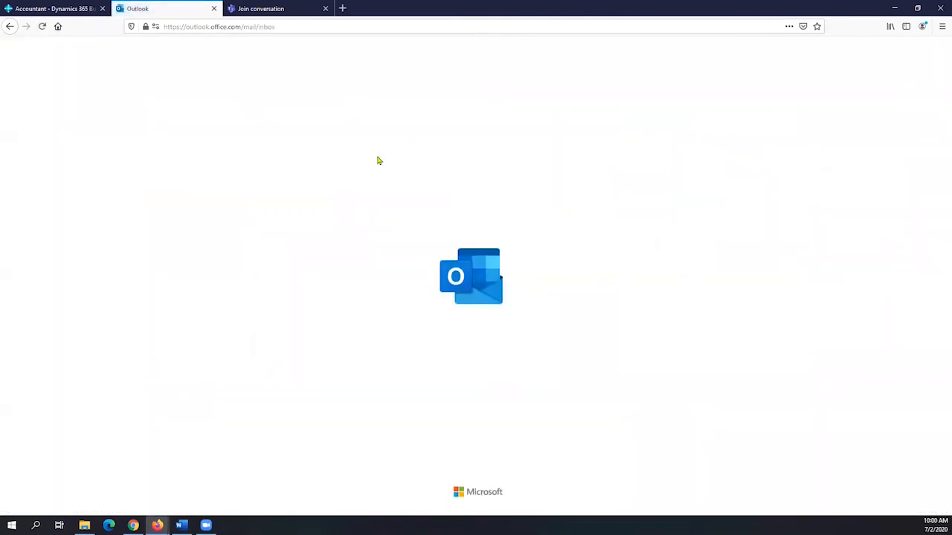
left_click(274, 8)
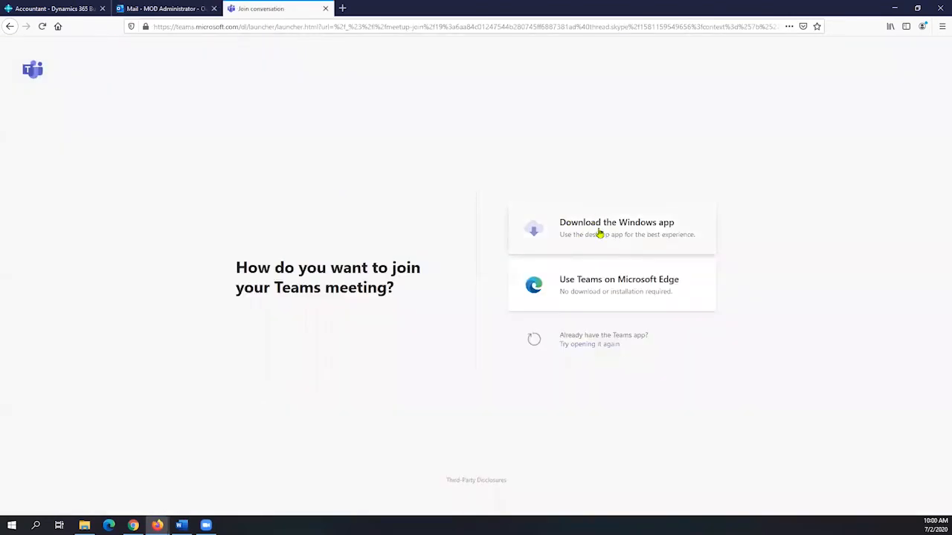
left_click(58, 9)
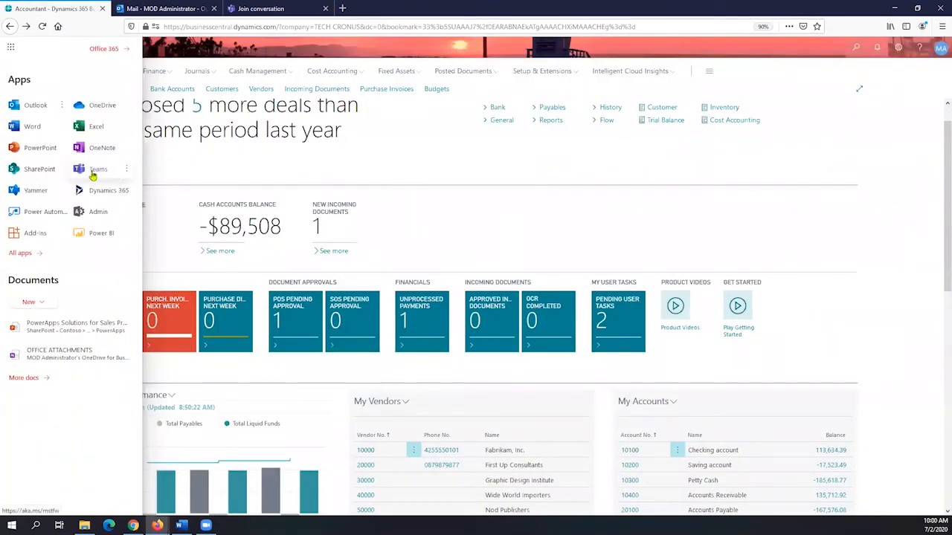
left_click(126, 170)
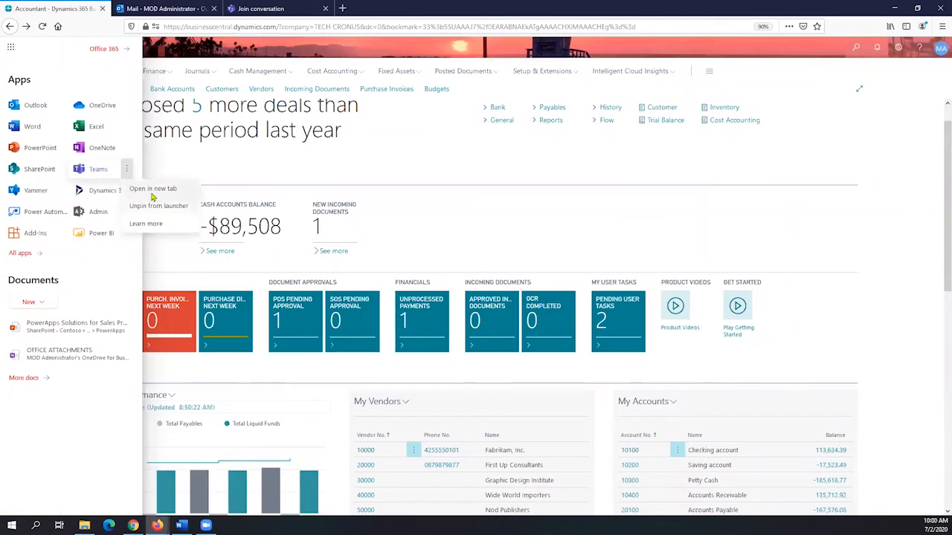
left_click(152, 193)
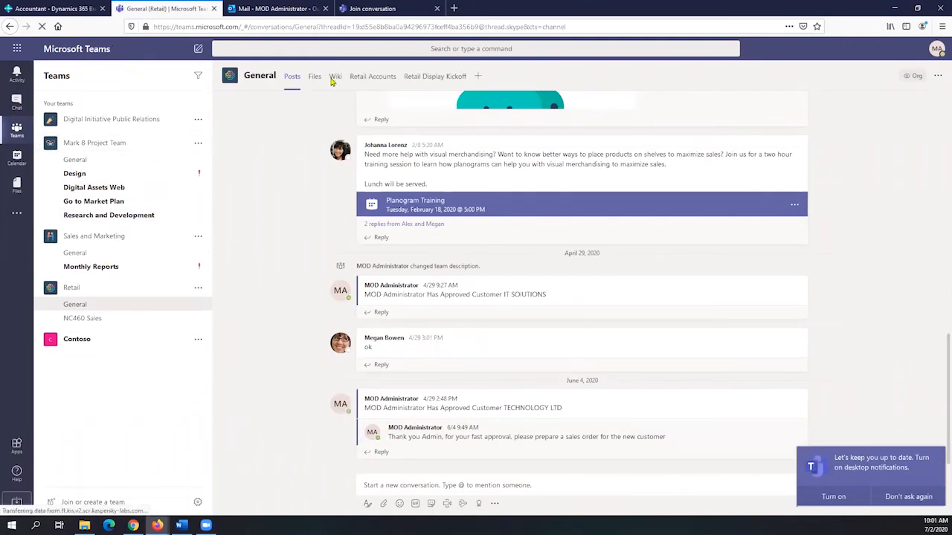
Step: Reload the Retail team's General channel and look over the Office 365 apps available from Teams
key("ctrl+l")
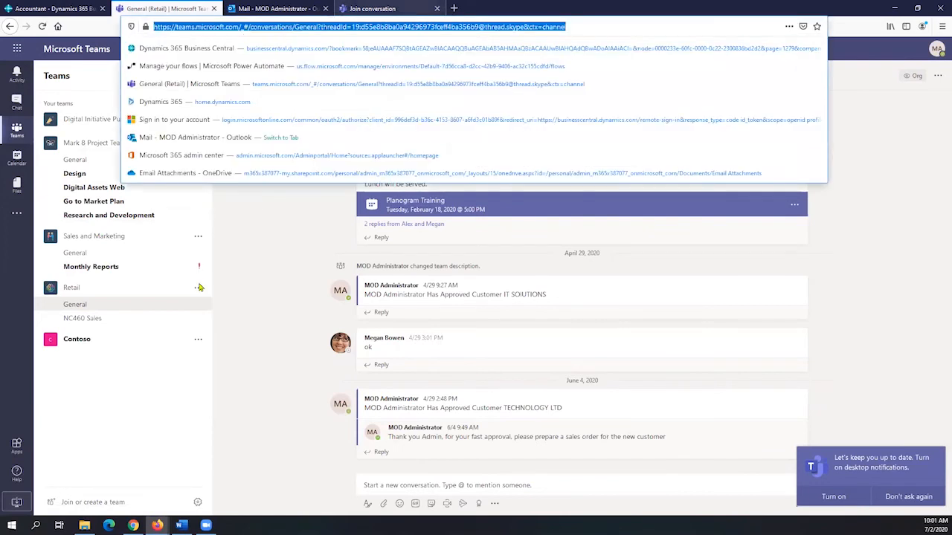
key("Return")
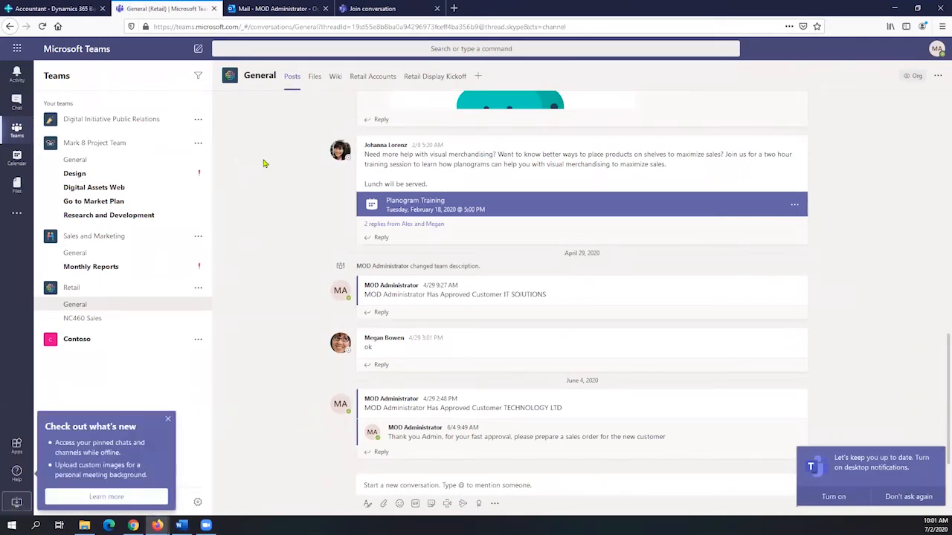
left_click(17, 50)
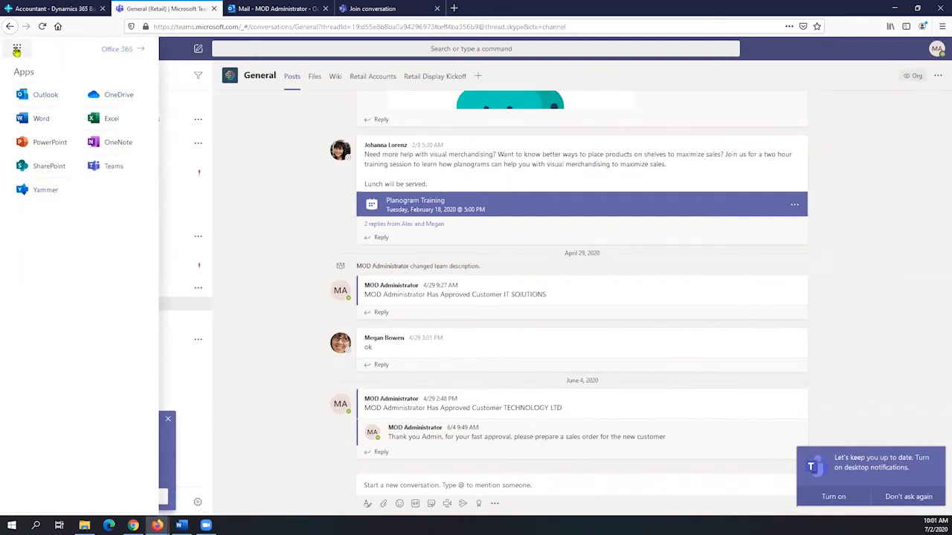
left_click(259, 212)
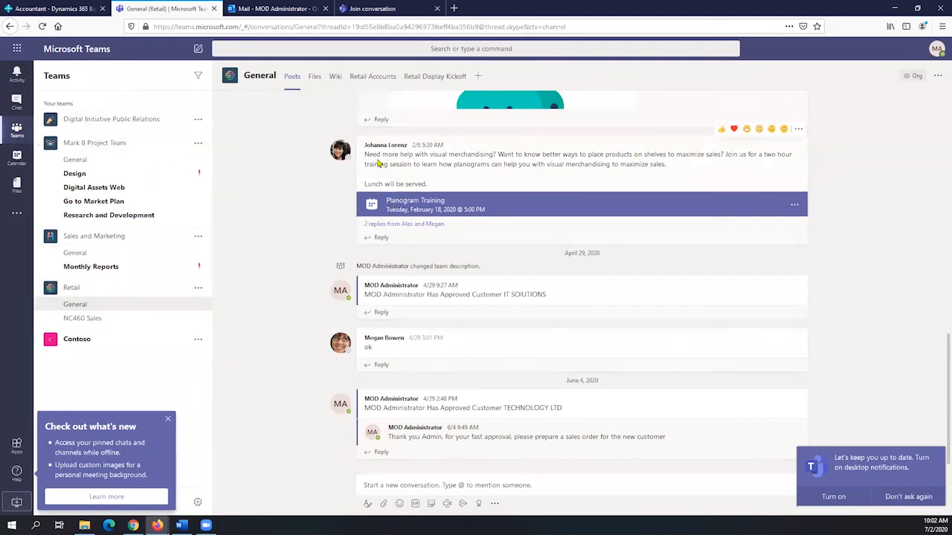
Step: Read the visual merchandising training post in the Retail team's General channel
left_click_drag(365, 155, 371, 155)
left_click_drag(648, 145, 682, 167)
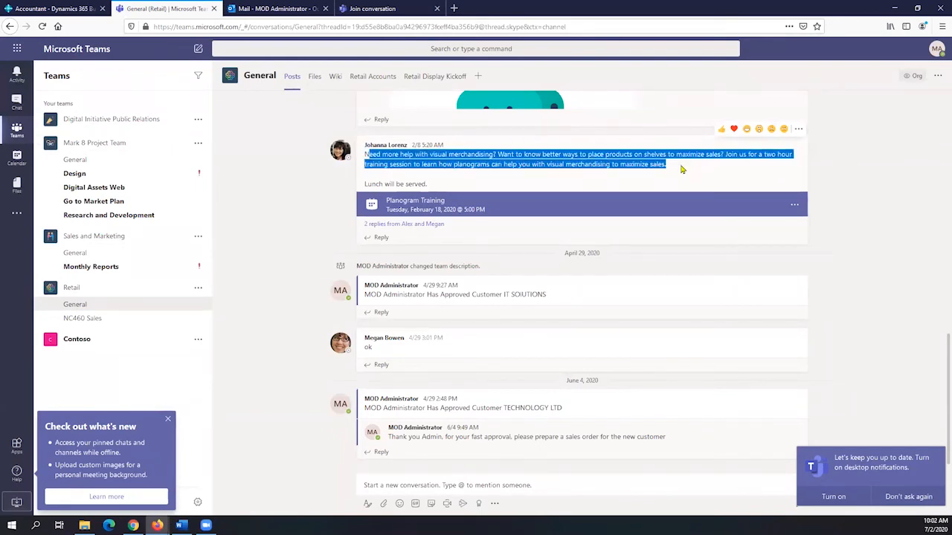
left_click(392, 161)
left_click_drag(398, 158, 513, 154)
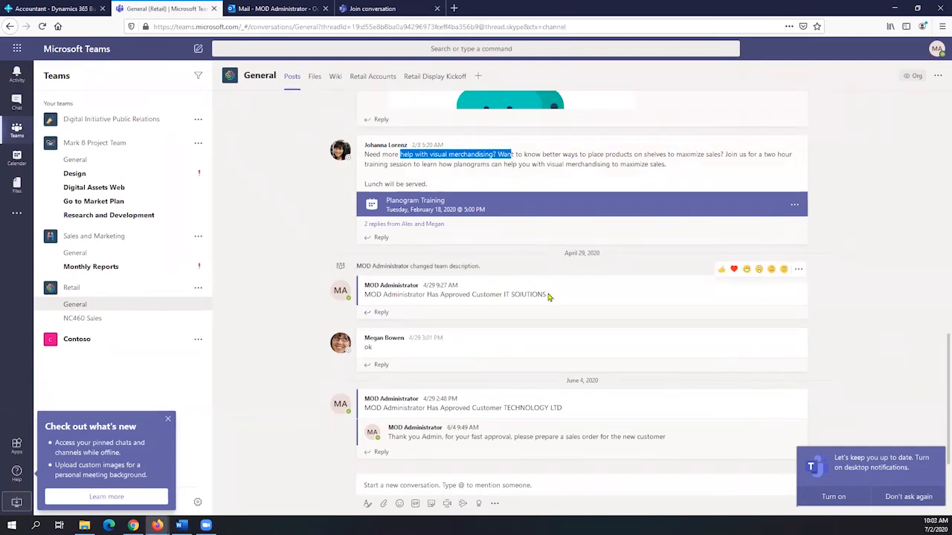
Step: Read the approval message for the customer IT SOLUTIONS in the General channel
left_click(543, 294)
left_click_drag(544, 294, 362, 299)
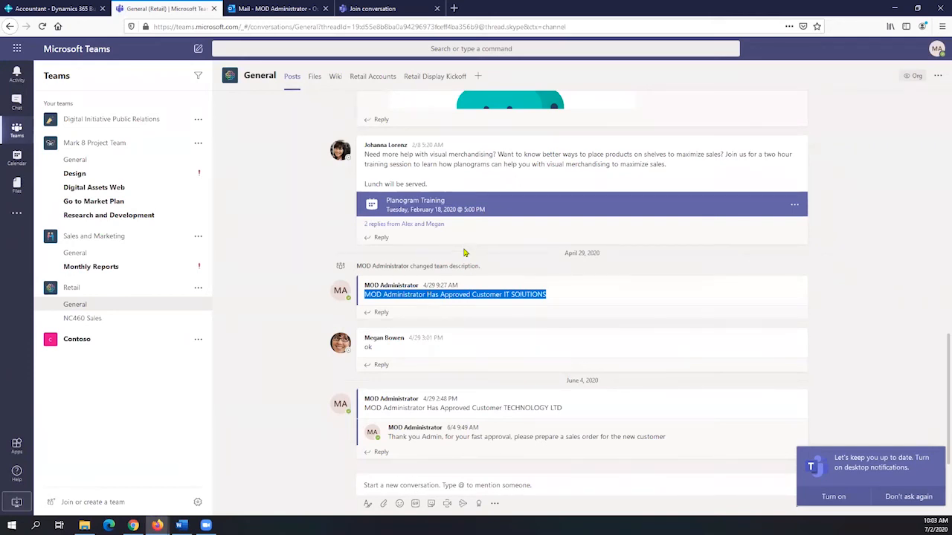
scroll(468, 257, "up", 2)
scroll(491, 275, "down", 2)
left_click(525, 294)
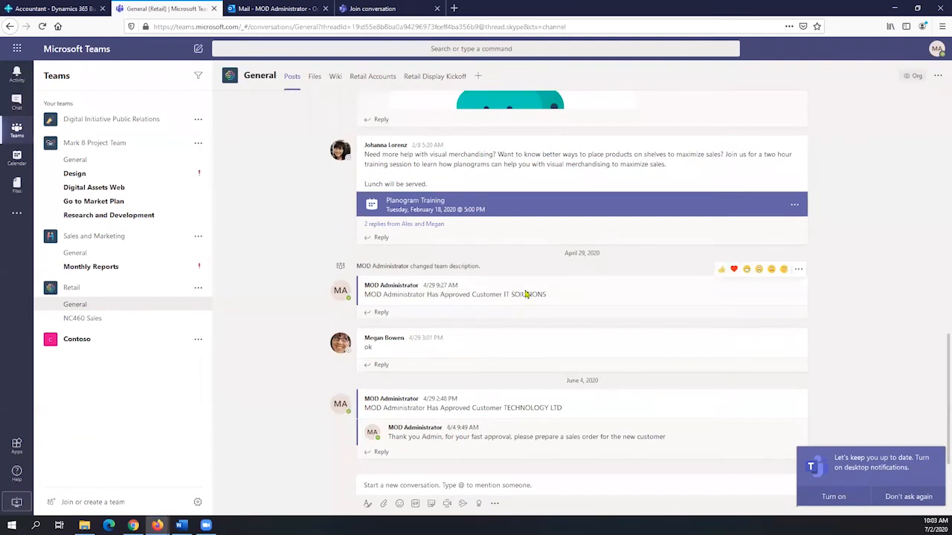
triple_click(362, 298)
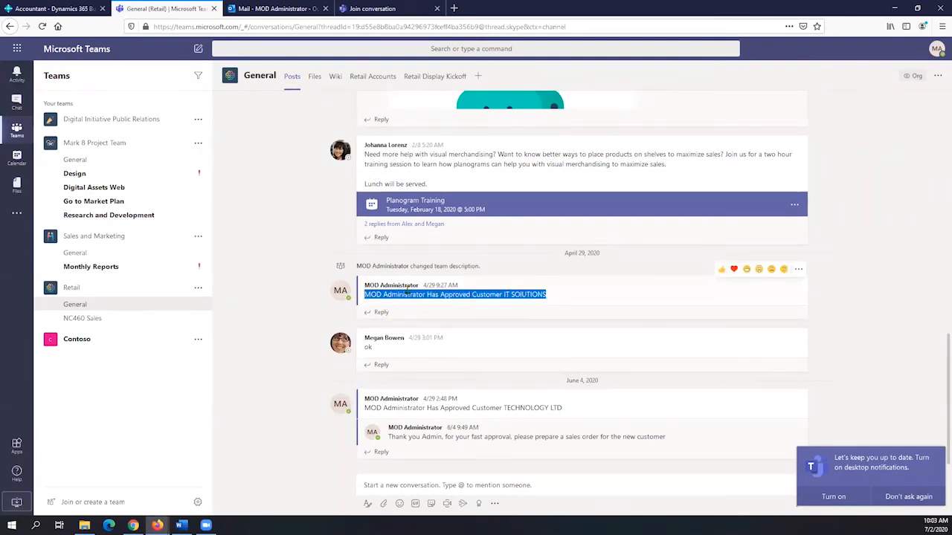
Step: Read the "ok" response and the approval message for the customer TECHNOLOGY LTD
left_click(375, 354)
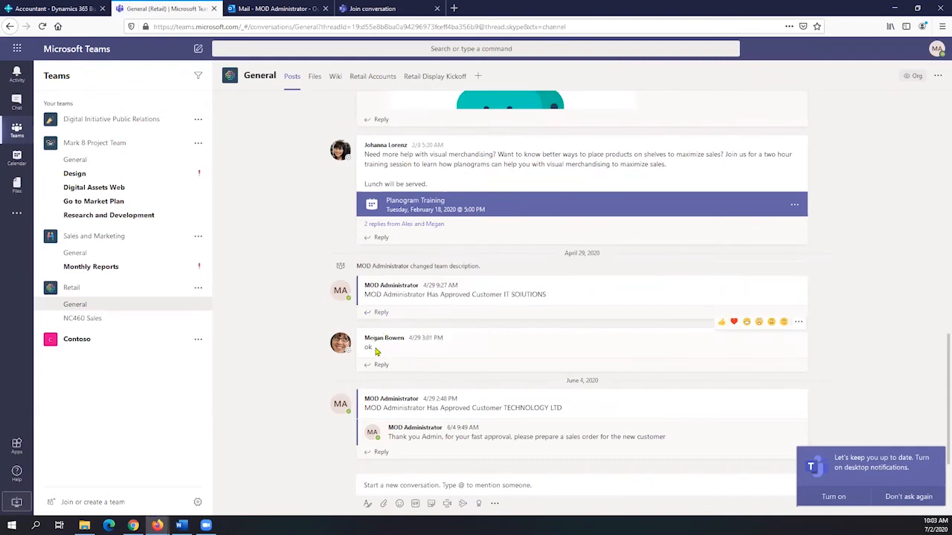
left_click_drag(375, 353, 363, 348)
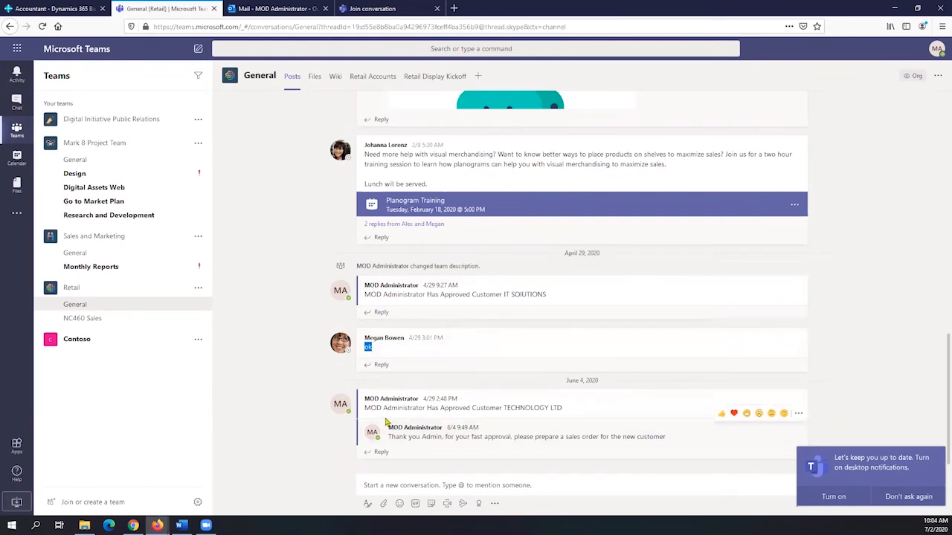
left_click_drag(405, 406, 451, 398)
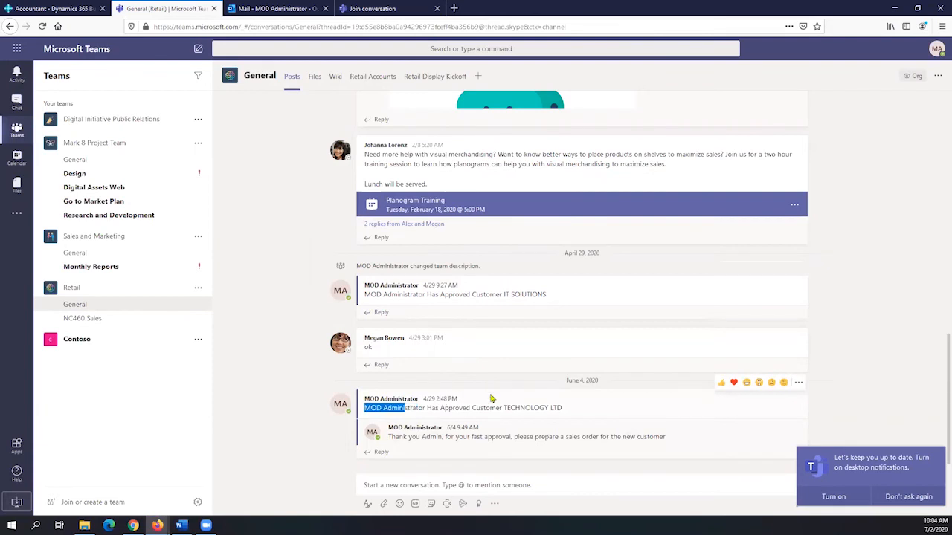
left_click_drag(572, 416, 572, 415)
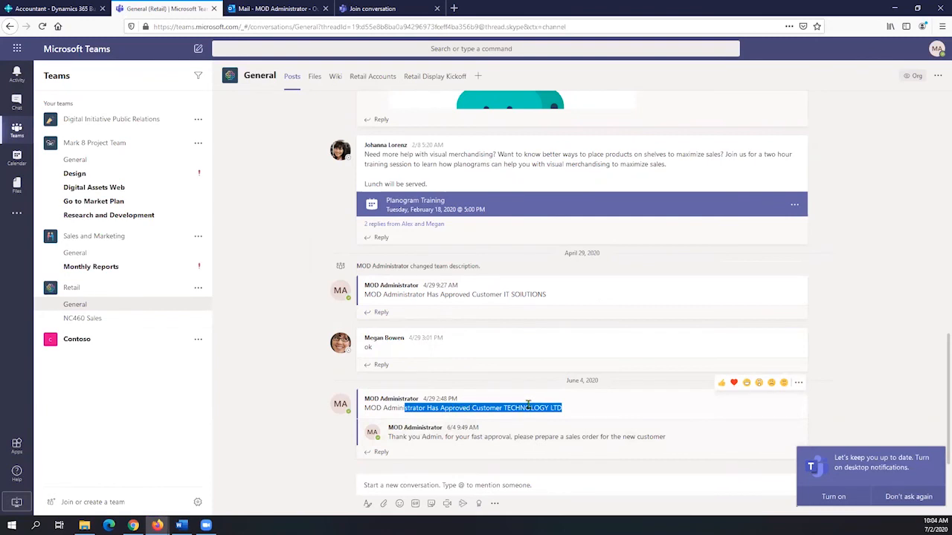
Step: Read the approval message for the customer TECHNOLOGY LTD and the reply asking for a sales order for the new customer
left_click(504, 409)
left_click_drag(503, 409, 363, 399)
left_click_drag(395, 437, 685, 442)
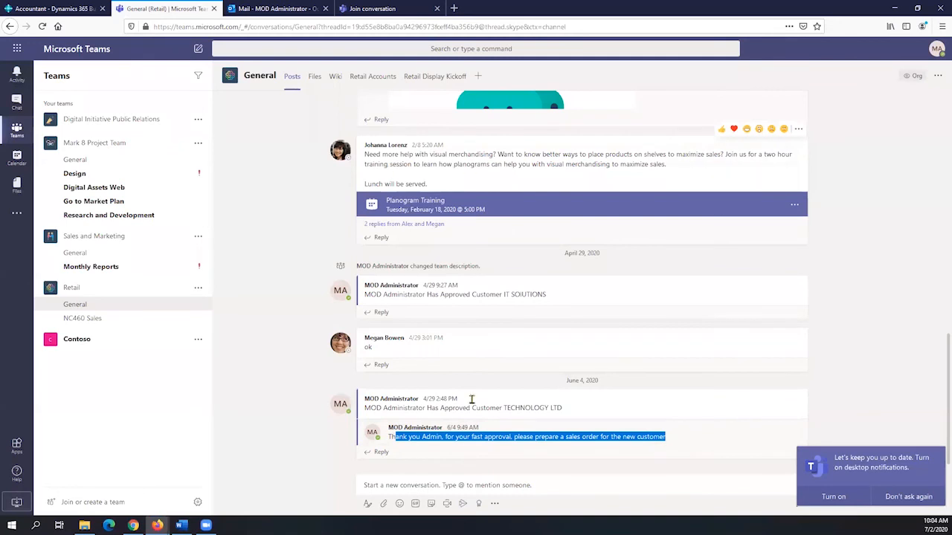
left_click(436, 482)
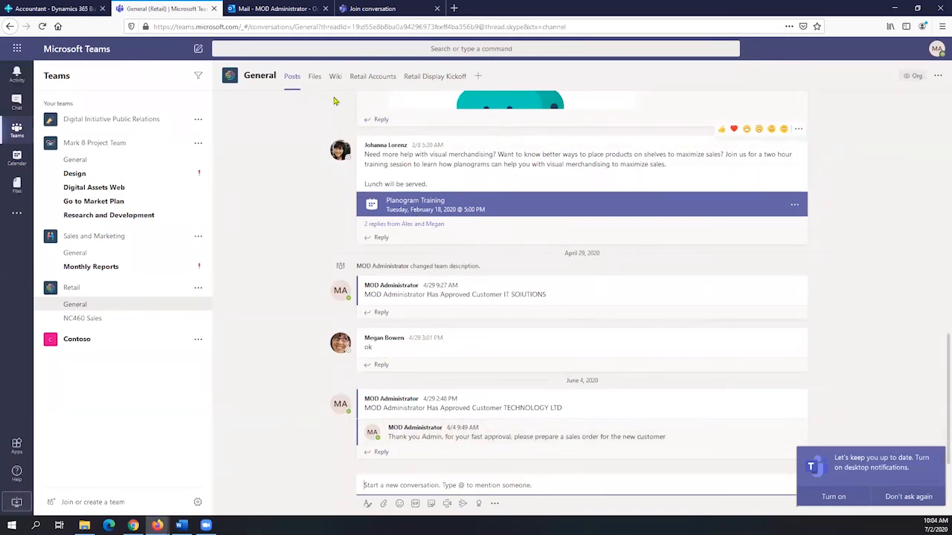
Step: Look through the Retail team's General channel, from the earliest member and report posts down to the customer approval messages
scroll(578, 232, "up", 3)
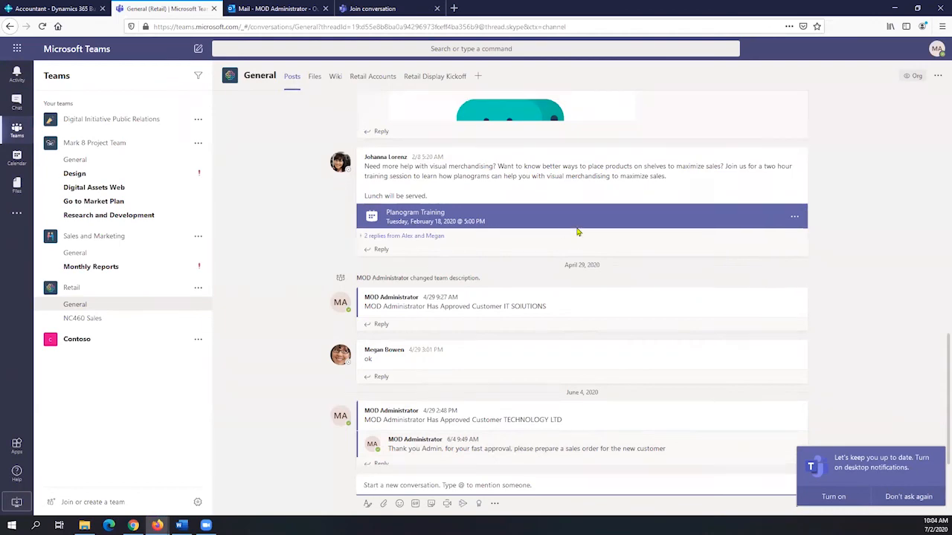
scroll(580, 234, "up", 10)
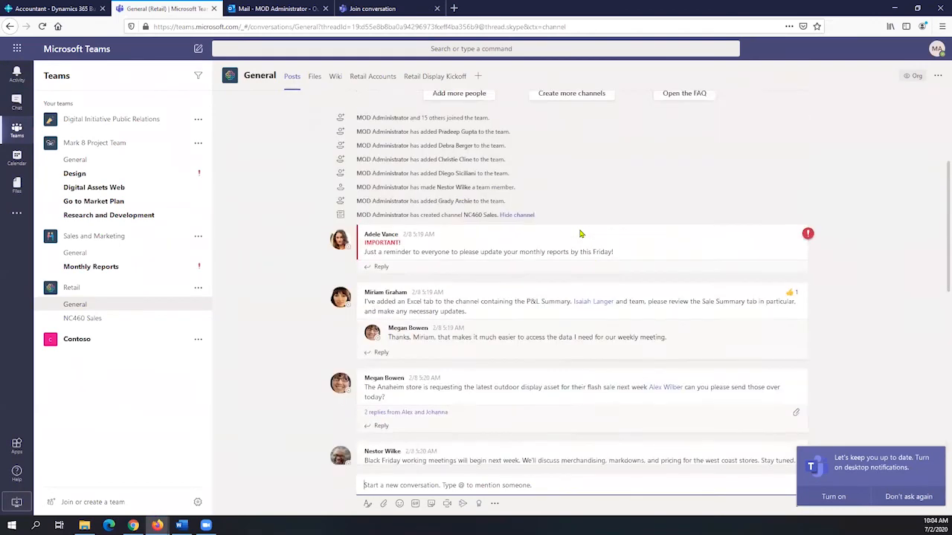
scroll(581, 235, "down", 2)
scroll(581, 234, "down", 5)
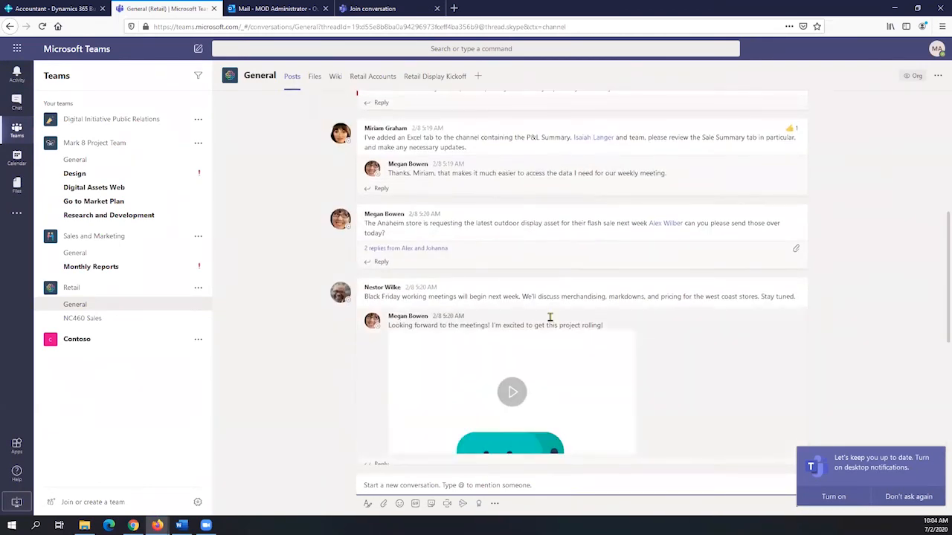
scroll(516, 280, "down", 1)
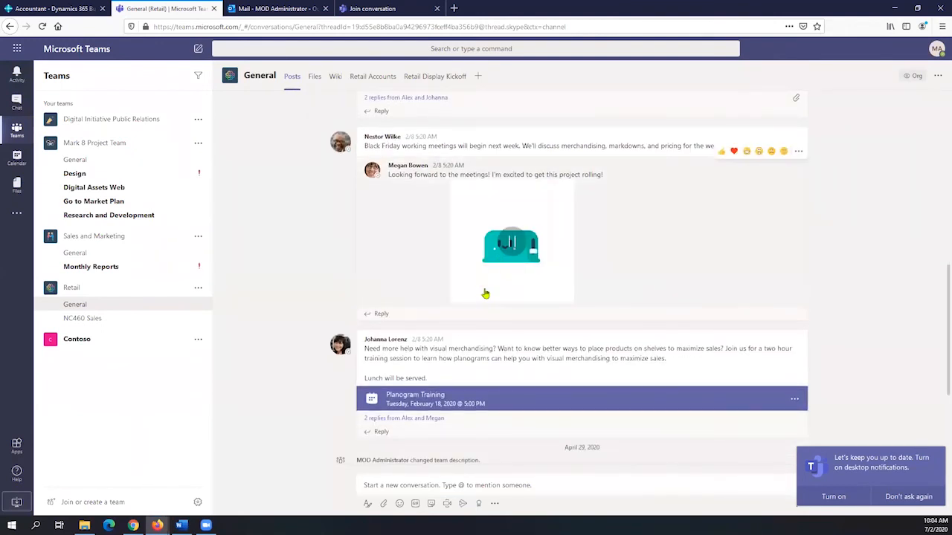
scroll(381, 328, "down", 1)
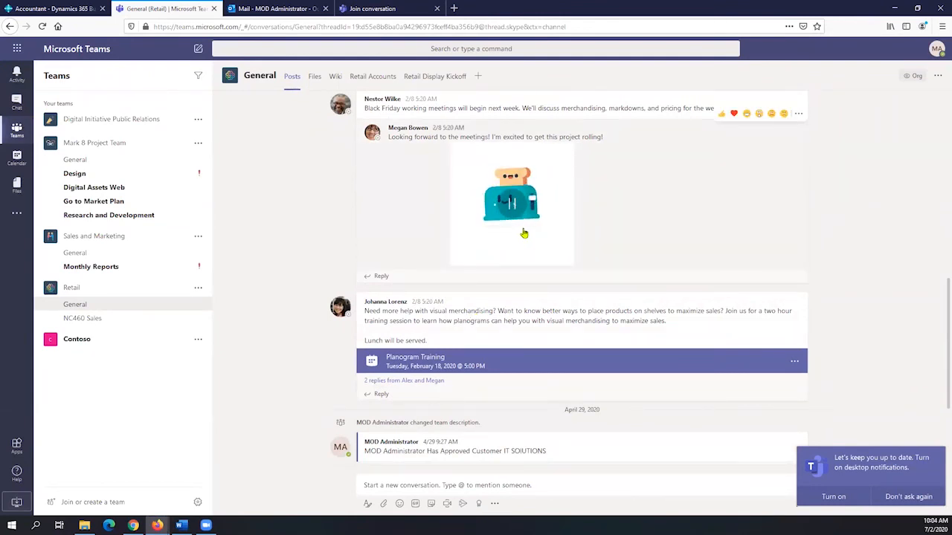
scroll(524, 234, "down", 3)
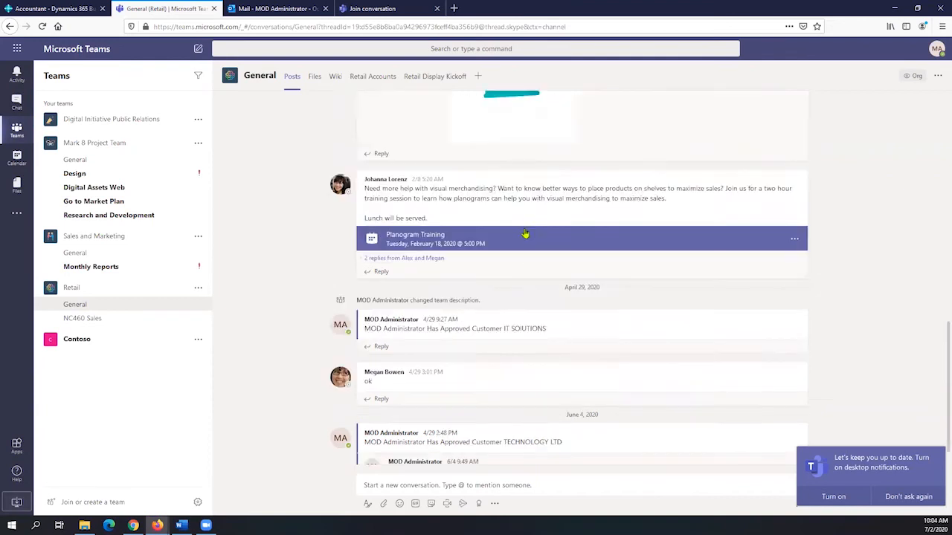
scroll(546, 268, "down", 1)
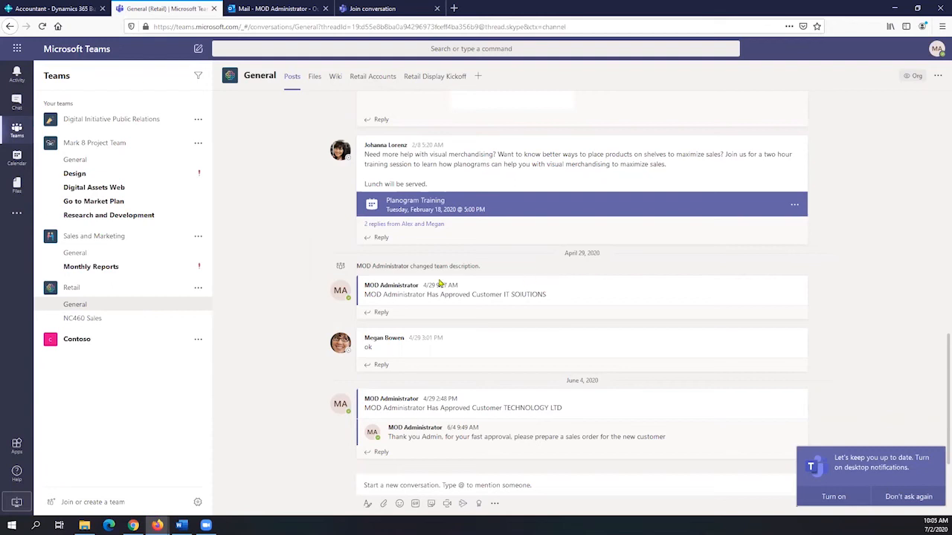
Step: Switch back to Business Central and open Power Automate from the Office 365 apps in a new browser tab
left_click(47, 10)
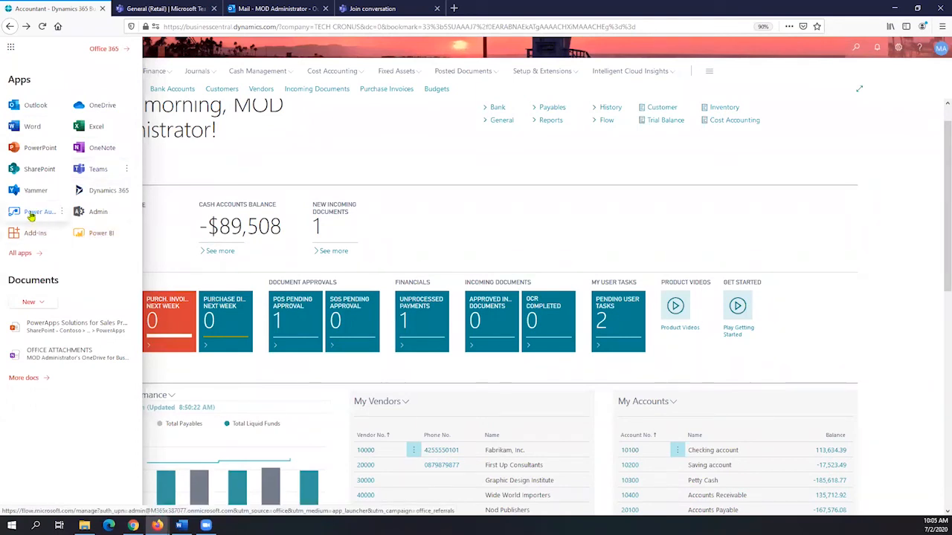
left_click(61, 215)
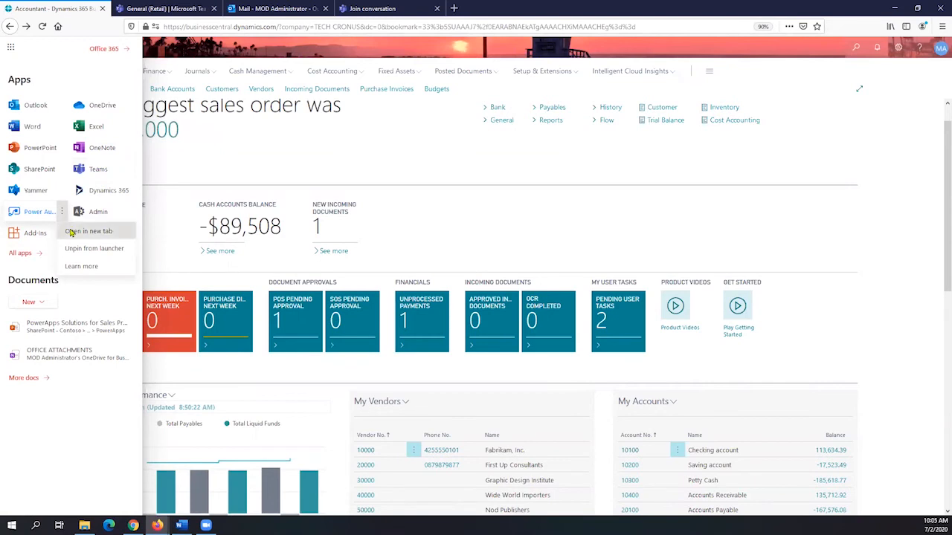
left_click(78, 231)
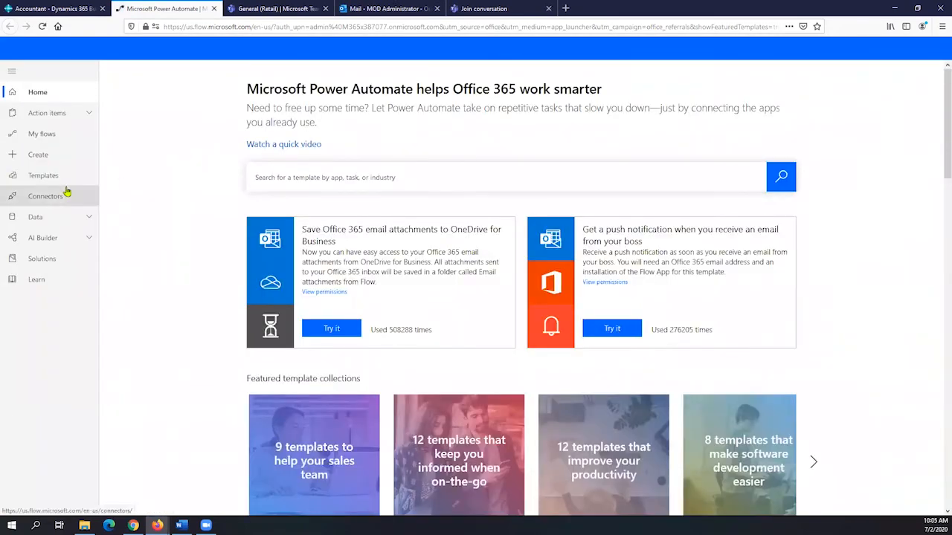
Step: Look over the Power Automate home page, including the pending approval requests, the multistep flow example and the full range of popular services
scroll(232, 205, "down", 1)
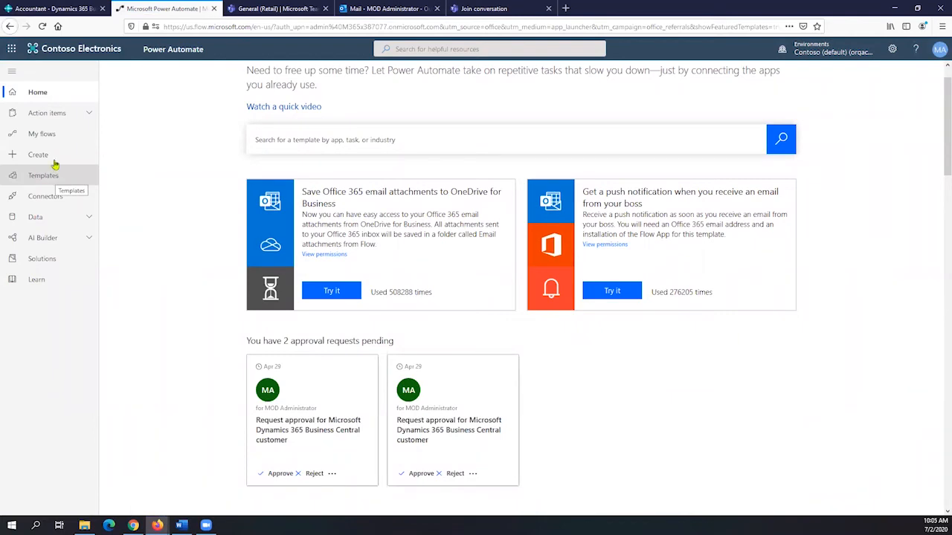
scroll(214, 208, "down", 3)
scroll(214, 210, "down", 5)
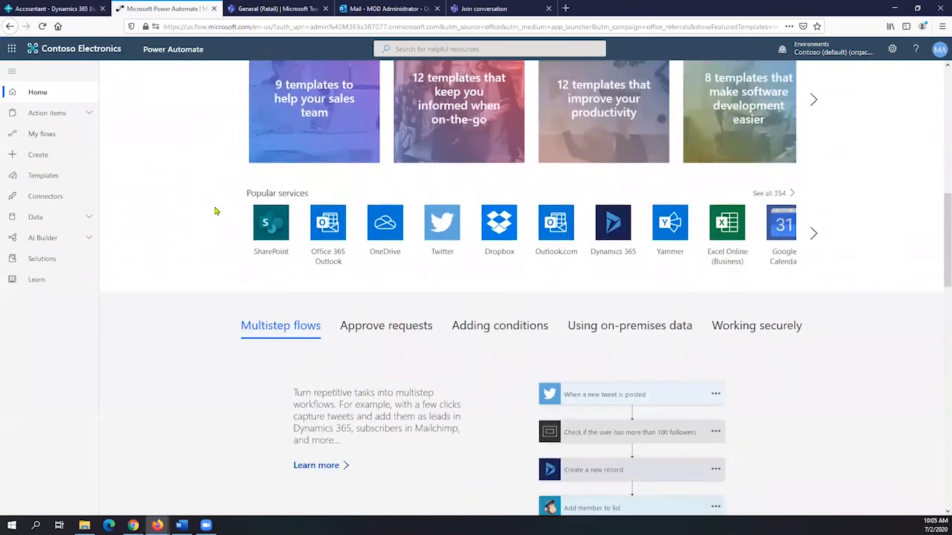
scroll(215, 211, "down", 2)
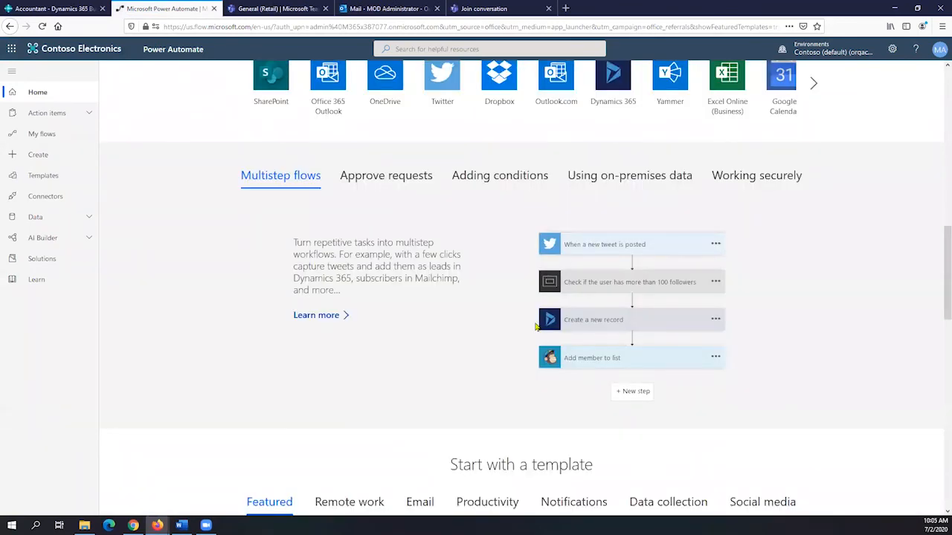
scroll(538, 324, "down", 1)
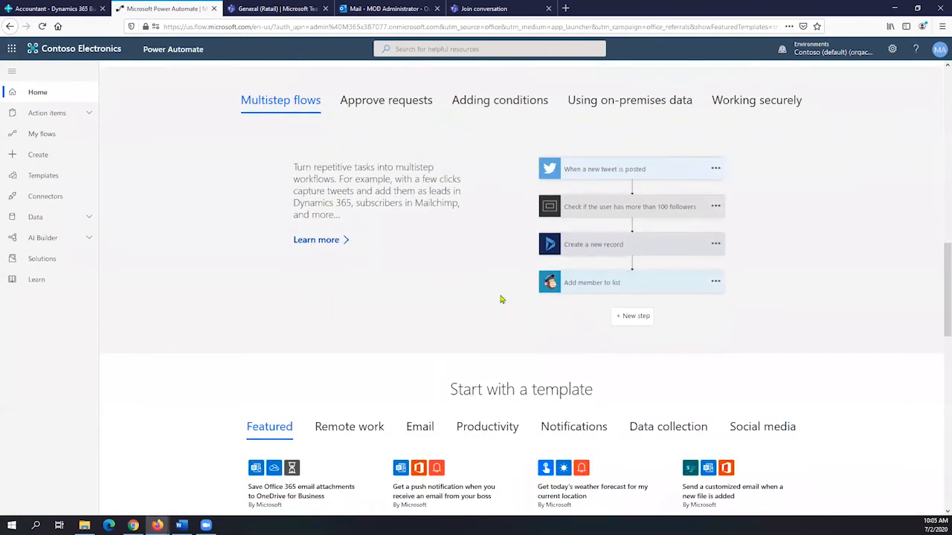
scroll(501, 299, "down", 3)
scroll(408, 278, "up", 5)
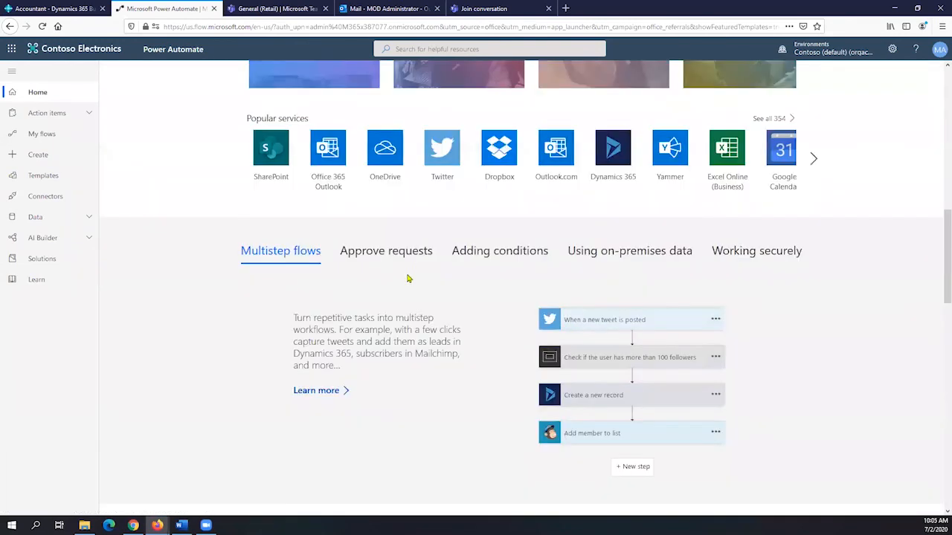
left_click(813, 164)
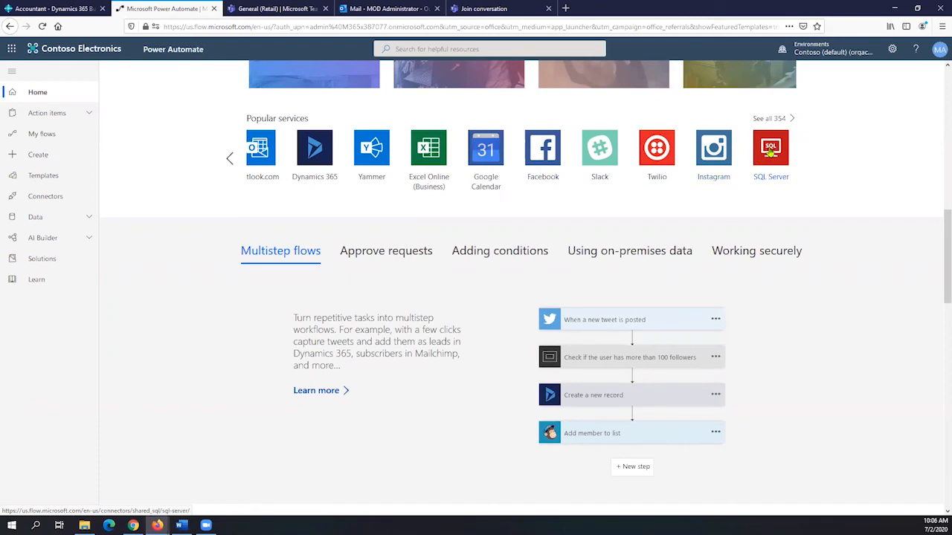
Step: Examine the featured flow templates offered for starting a new flow, such as sending a customized email when a file is added
scroll(461, 209, "down", 1)
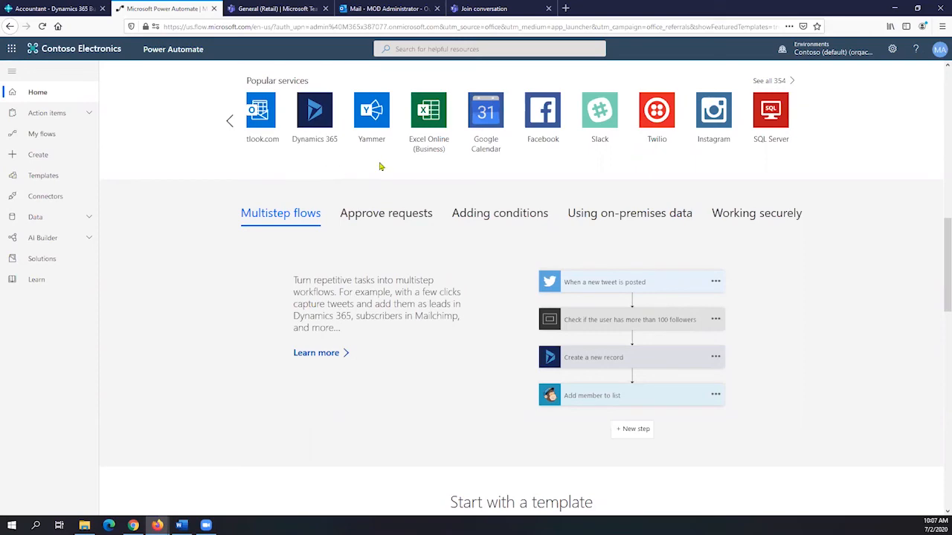
scroll(411, 158, "down", 5)
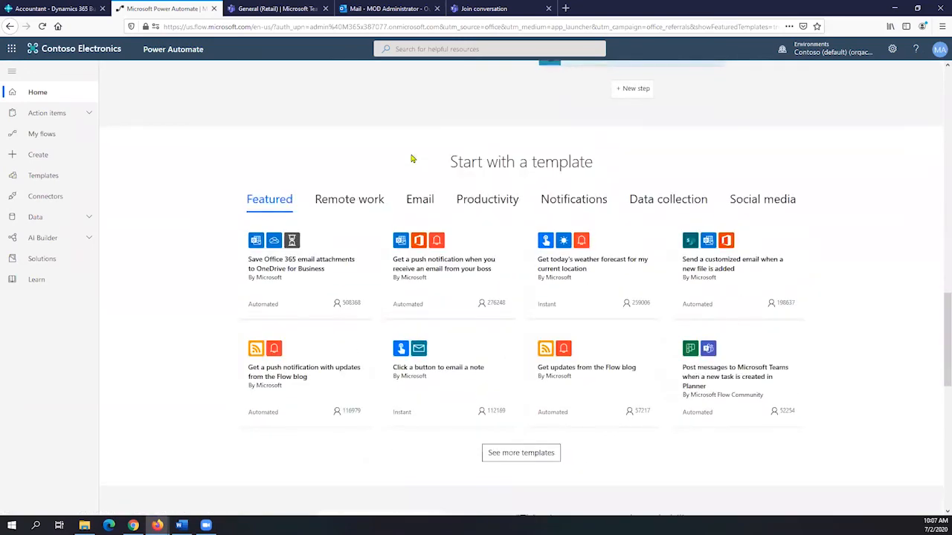
scroll(411, 158, "down", 1)
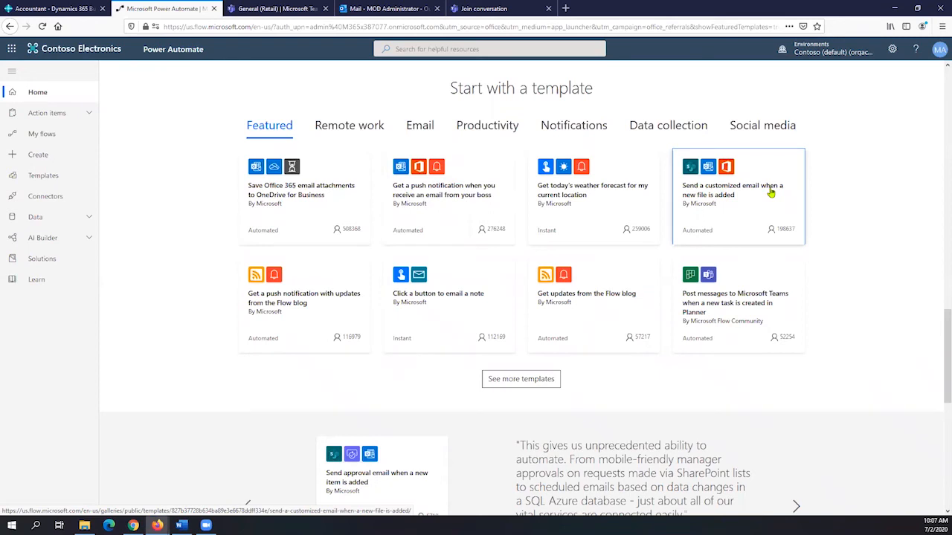
scroll(771, 194, "down", 2)
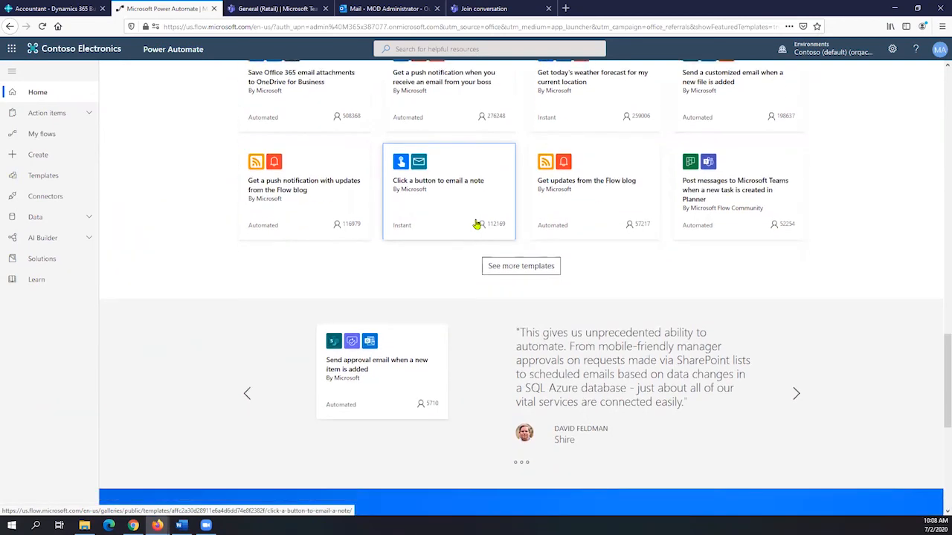
Step: Review the first popular services again, such as SharePoint, Office 365 Outlook and OneDrive, and return to the start of the home page
scroll(425, 240, "up", 5)
scroll(434, 236, "up", 2)
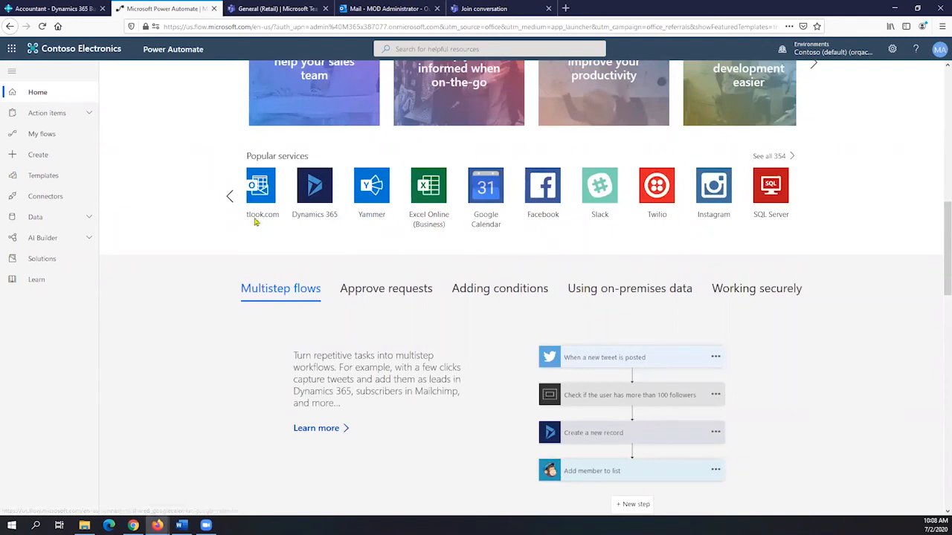
left_click(230, 197)
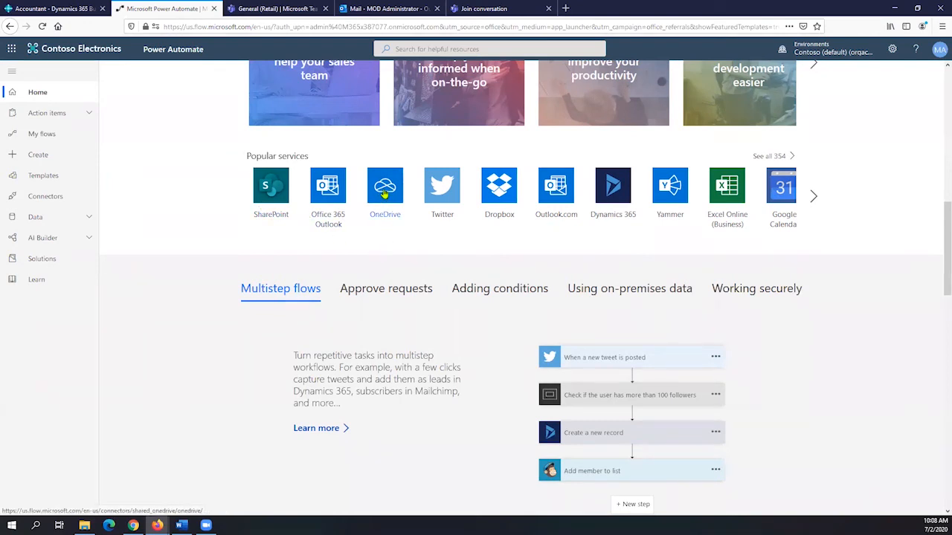
scroll(384, 192, "up", 8)
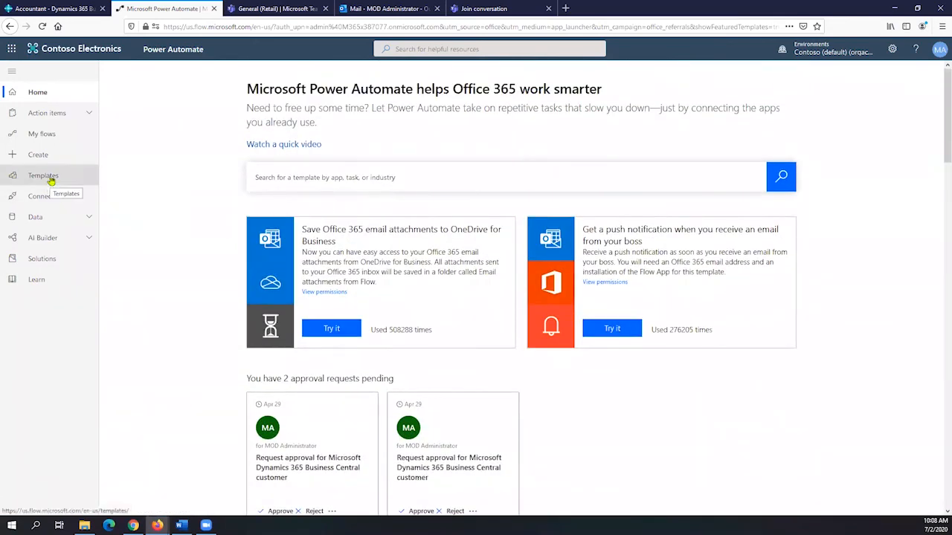
Step: Switch back to Business Central and open Power BI from the Office 365 apps in a new browser tab
left_click(56, 9)
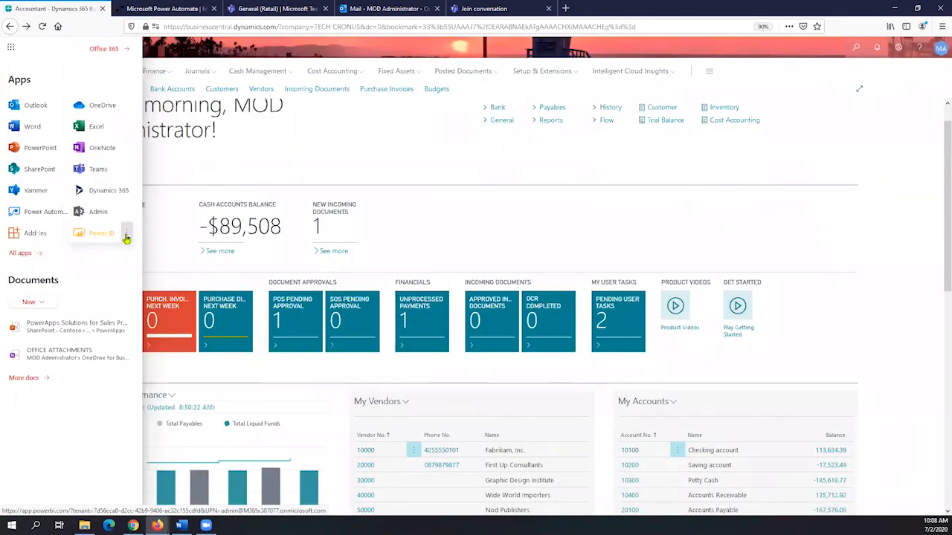
left_click(127, 235)
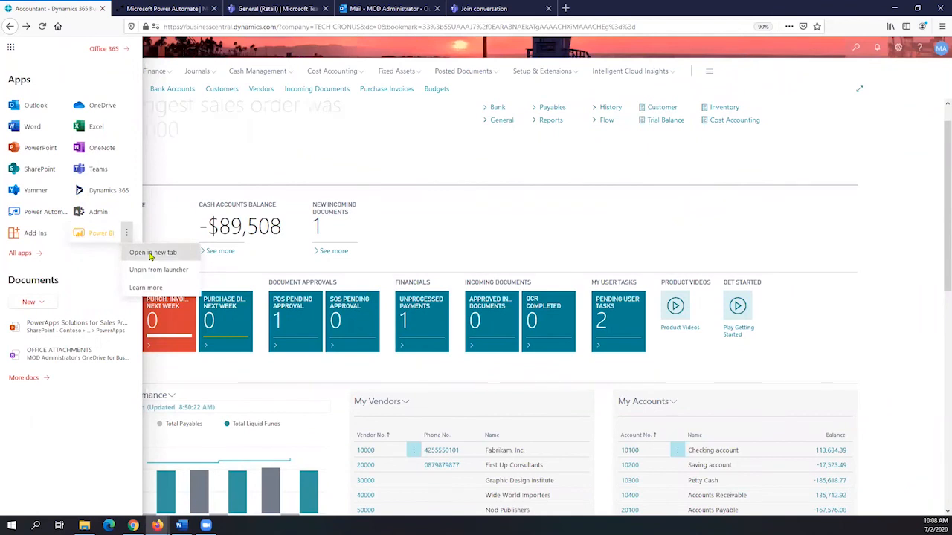
left_click(152, 253)
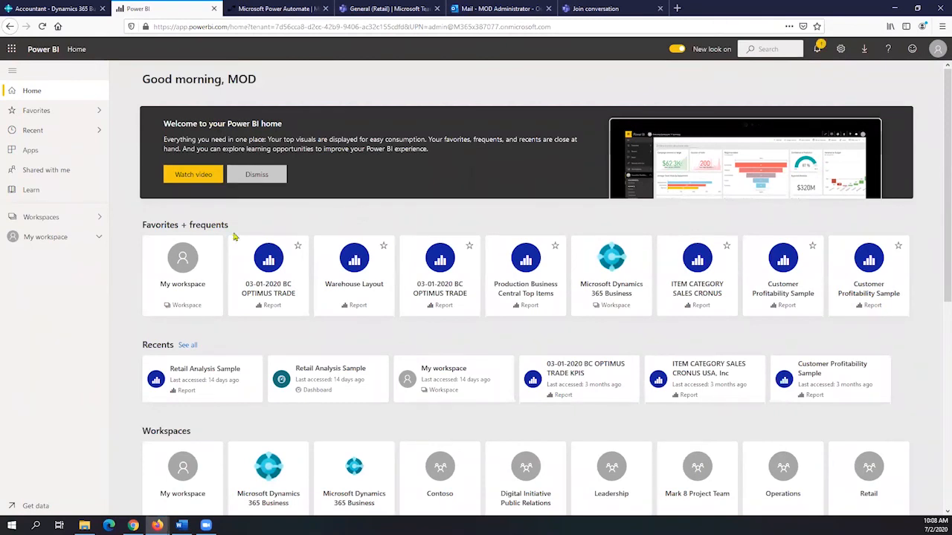
Step: Look over the available Power BI workspaces and expand My workspace to show its dashboards and reports
left_click(62, 220)
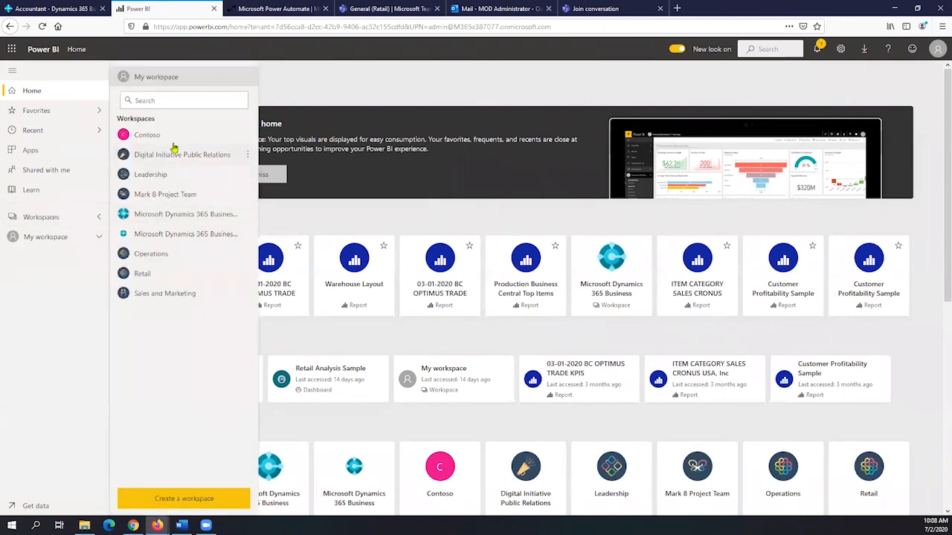
left_click(95, 239)
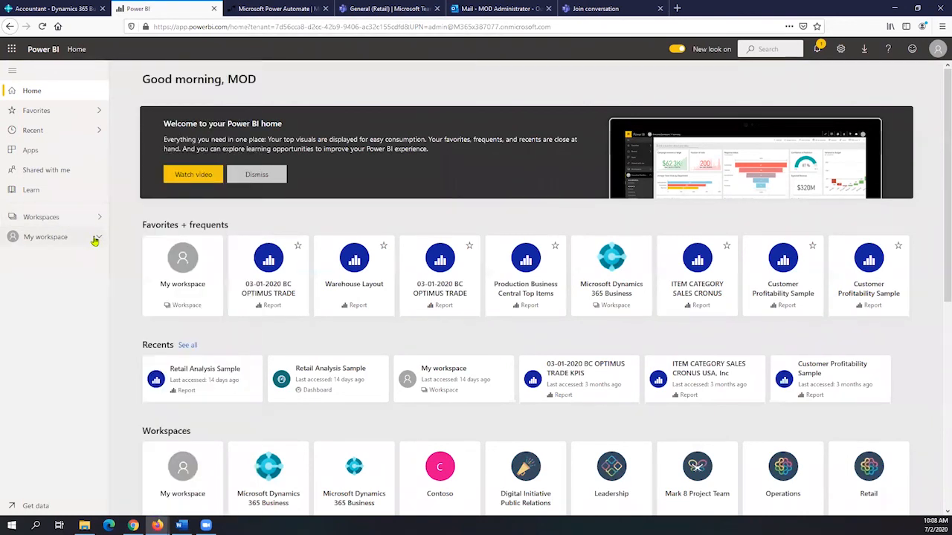
left_click(96, 239)
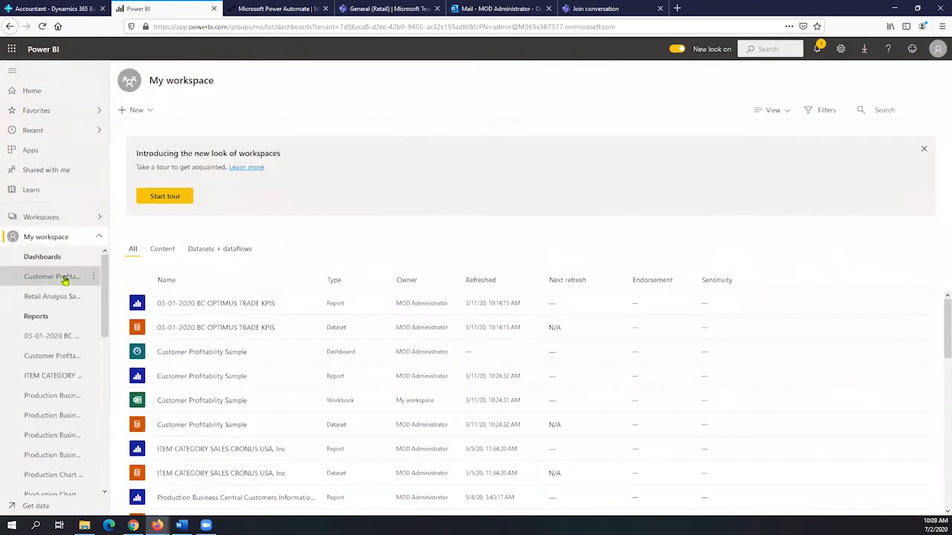
Step: Open the Customer Profitability Sample dashboard, examine its revenue and gross margin tiles, and return to Business Central
left_click(54, 261)
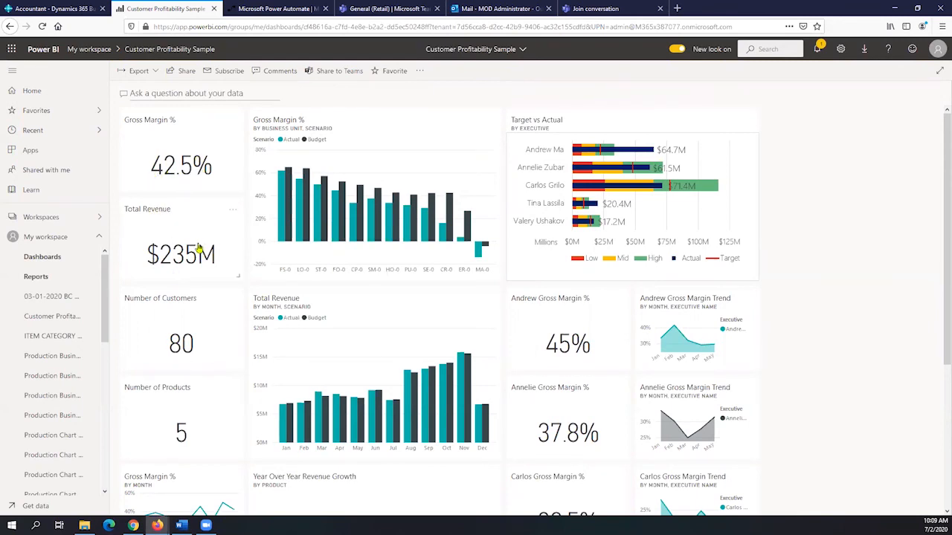
scroll(365, 289, "down", 3)
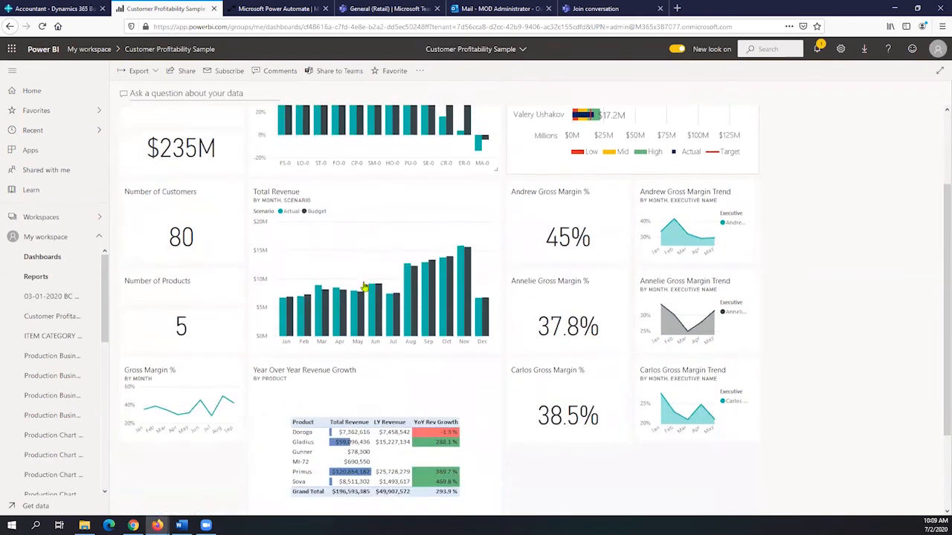
scroll(364, 289, "up", 2)
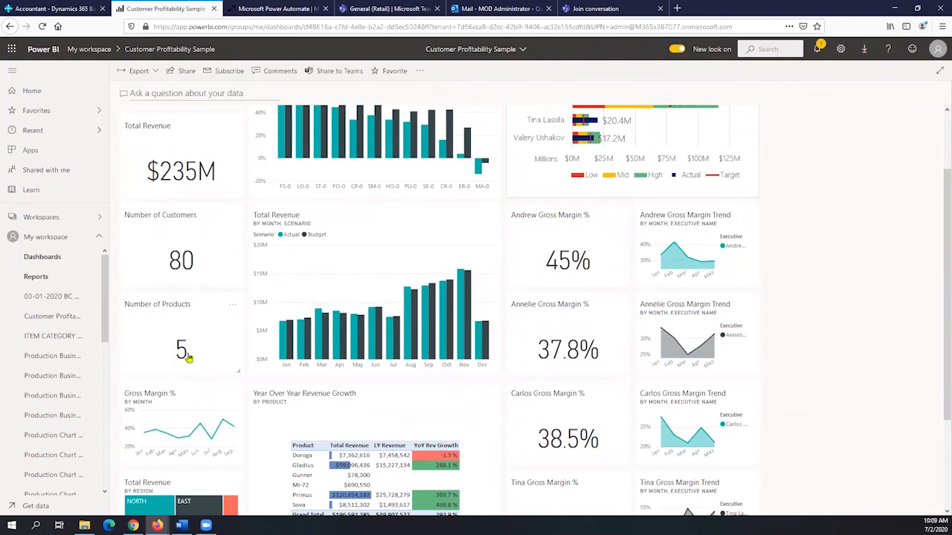
left_click(63, 9)
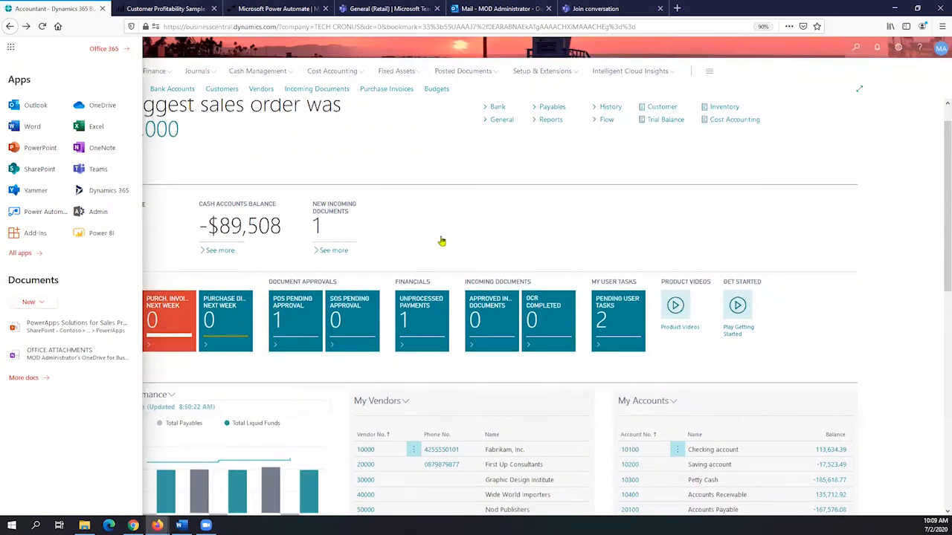
Step: Hide the filters pane of the Power BI Reports chart on the Business Central home page and look over its report options
scroll(443, 239, "down", 3)
scroll(445, 240, "down", 4)
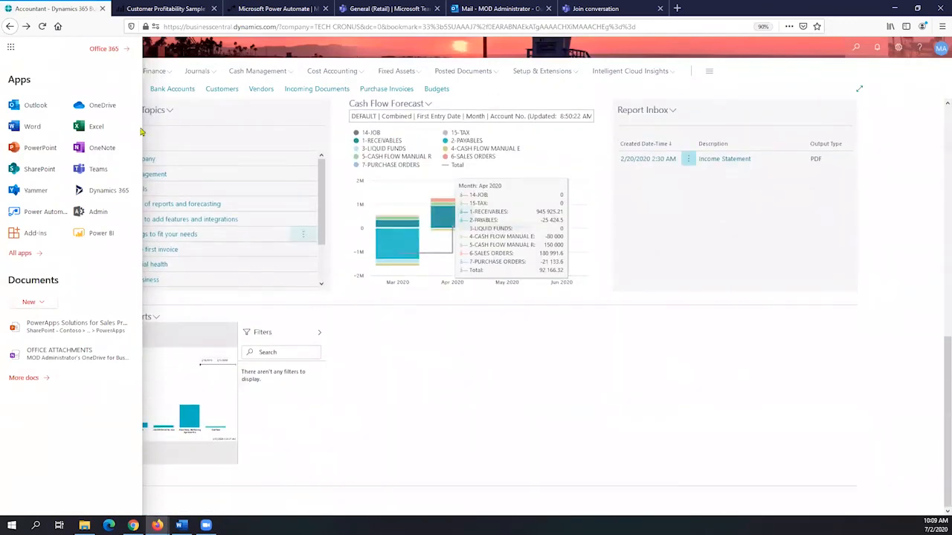
left_click(11, 48)
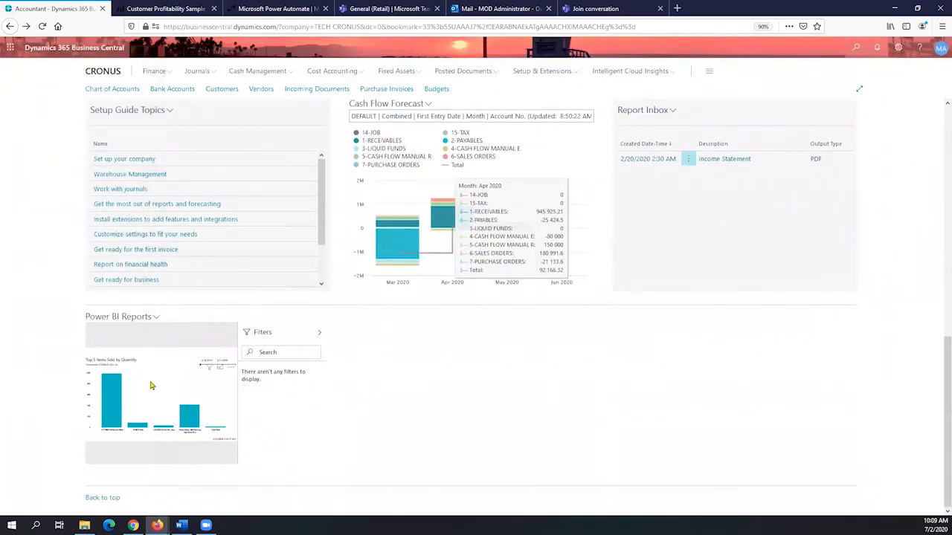
left_click(320, 335)
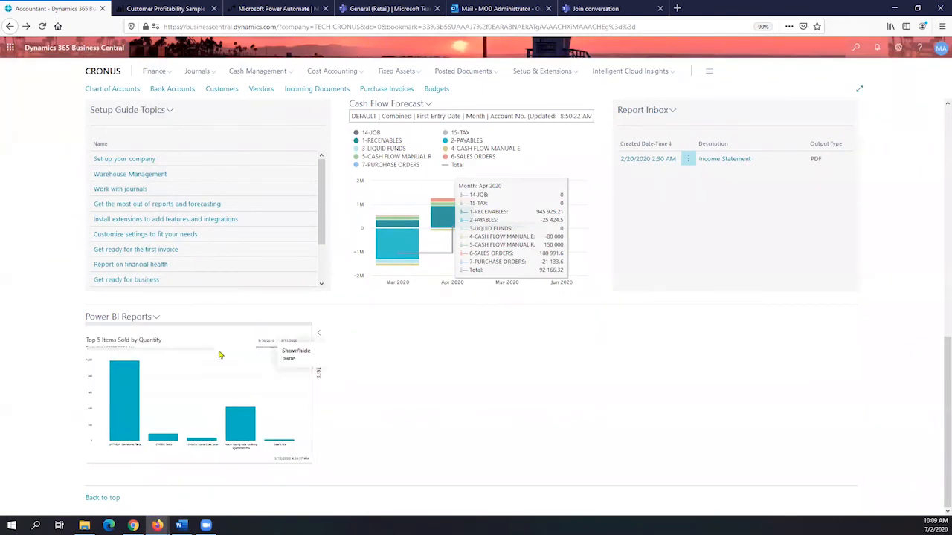
left_click(145, 318)
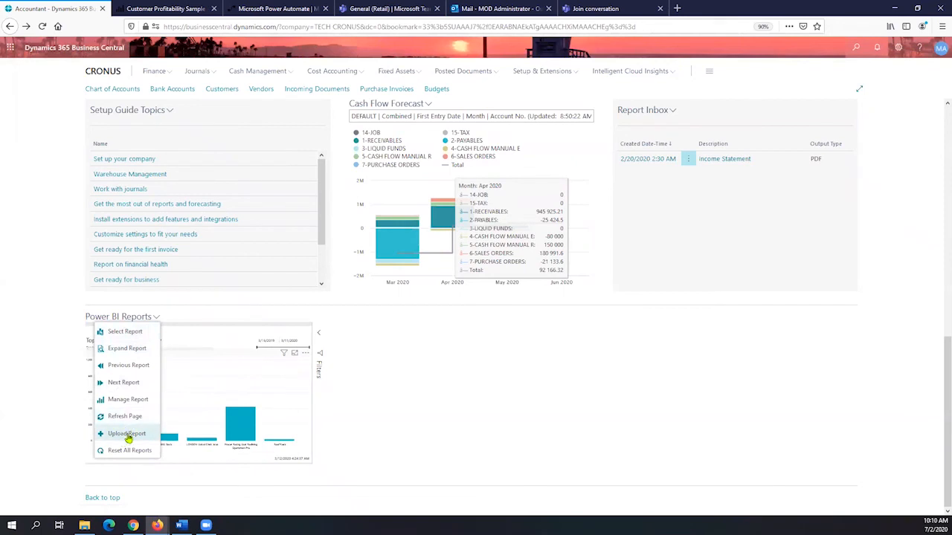
left_click(639, 339)
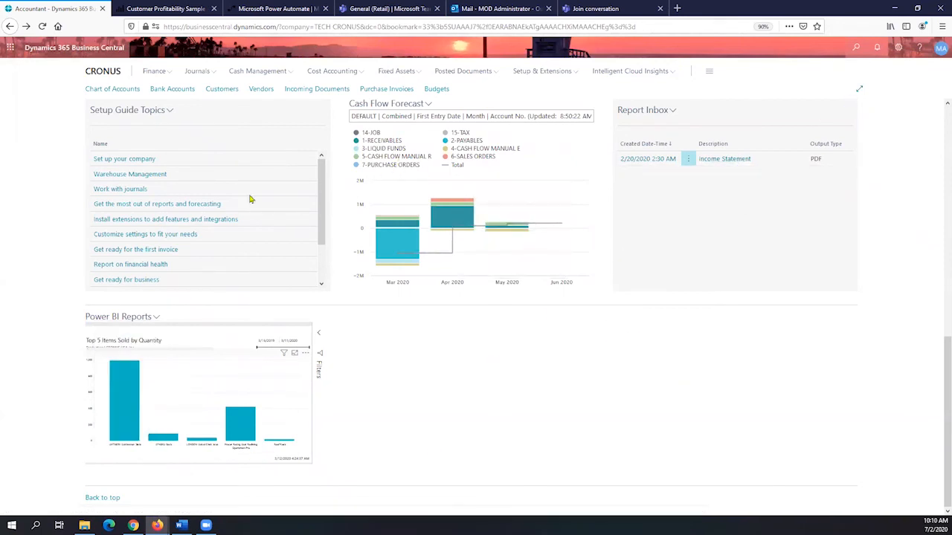
Step: Switch to Power BI and review the Customer Profitability Sample dashboard, covering its gross margin, revenue, customer and product tiles
left_click(179, 9)
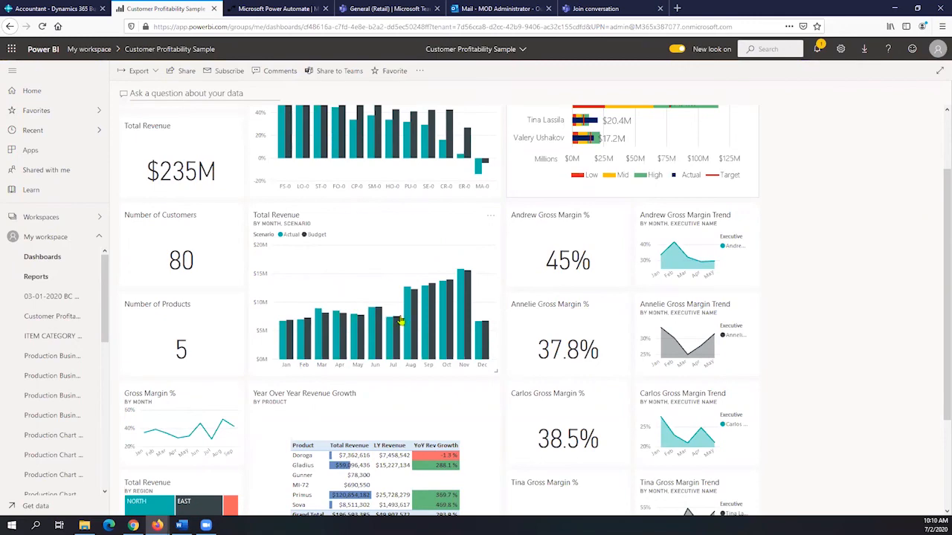
scroll(400, 320, "down", 1)
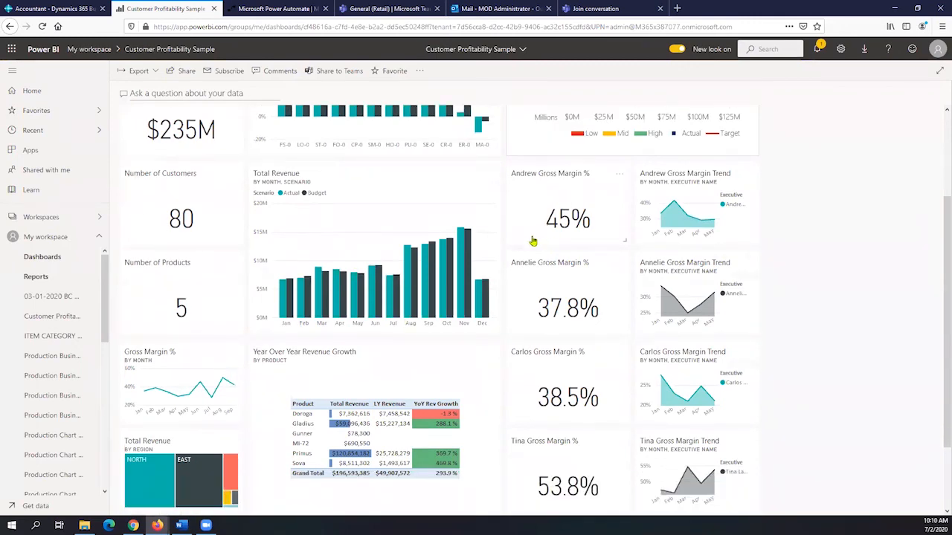
scroll(429, 278, "down", 2)
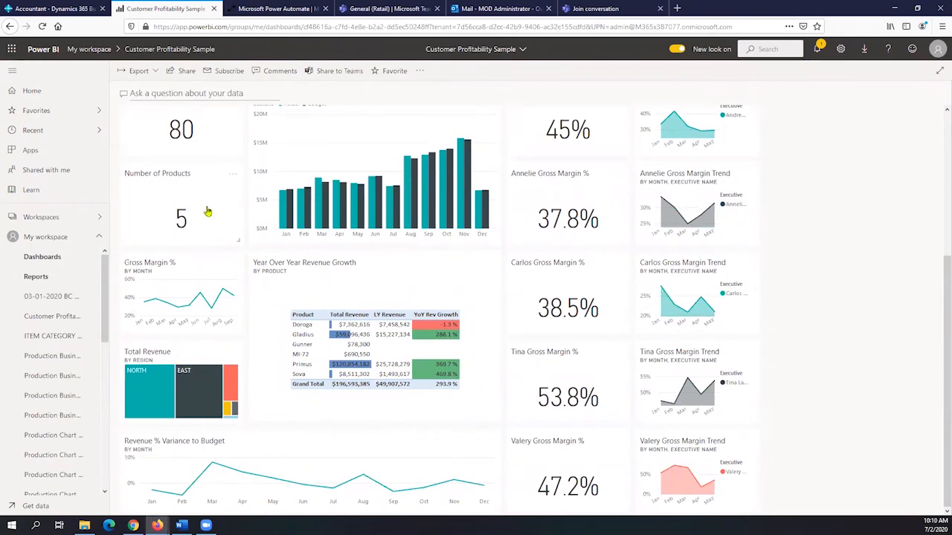
scroll(203, 215, "up", 4)
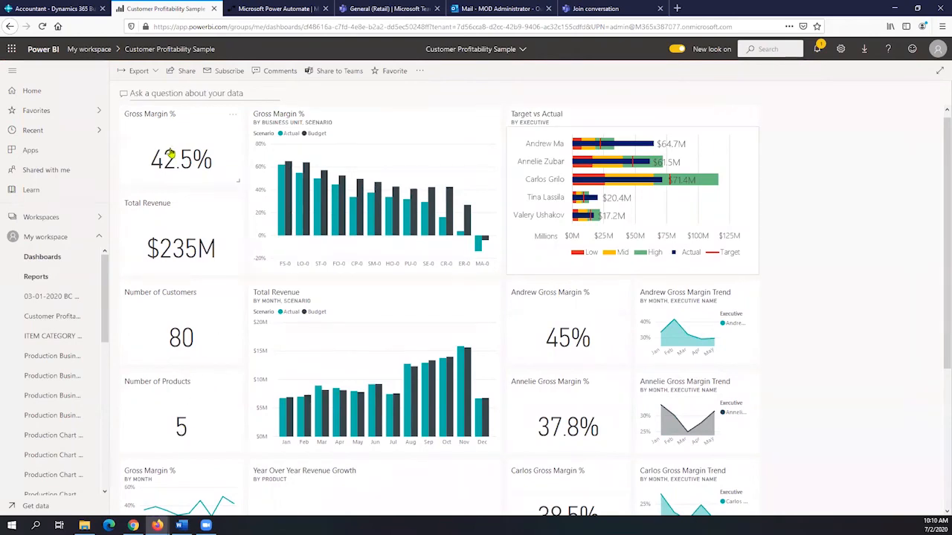
scroll(385, 260, "down", 4)
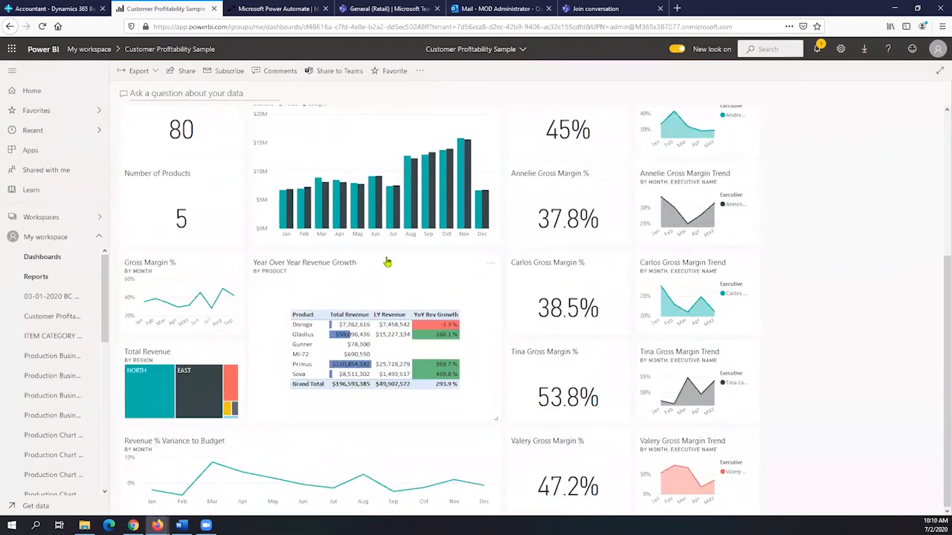
Step: Open the Team Scorecard report behind the regional Total Revenue tile and inspect March's revenue variance to budget
left_click(146, 395)
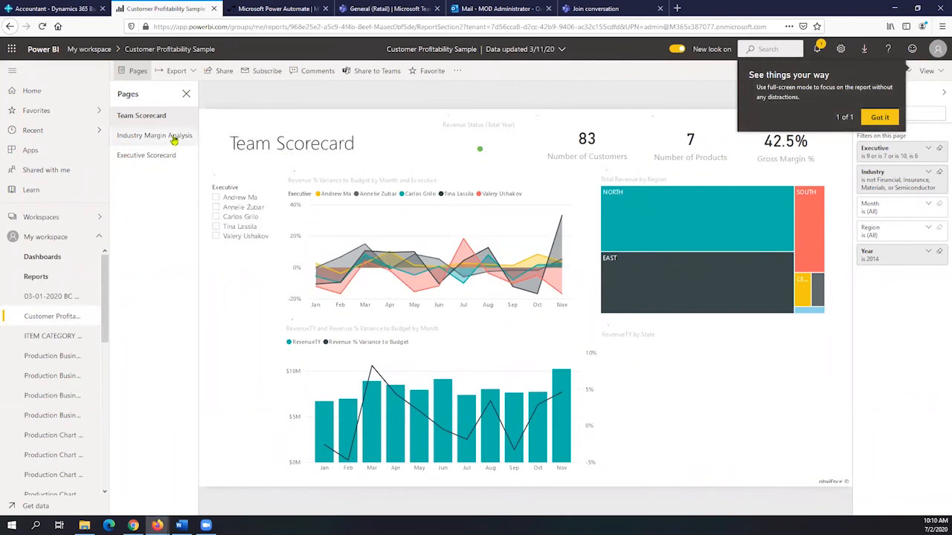
left_click(186, 94)
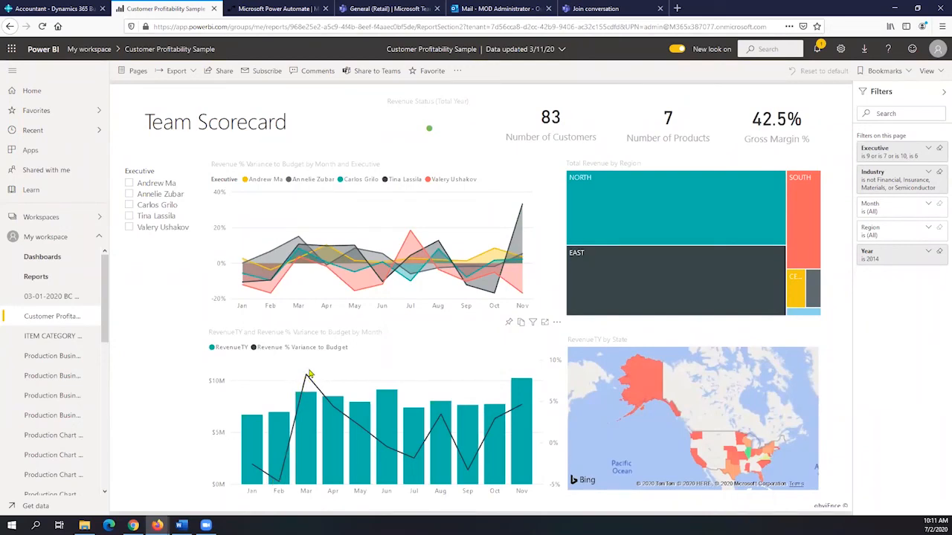
mouse_move(305, 380)
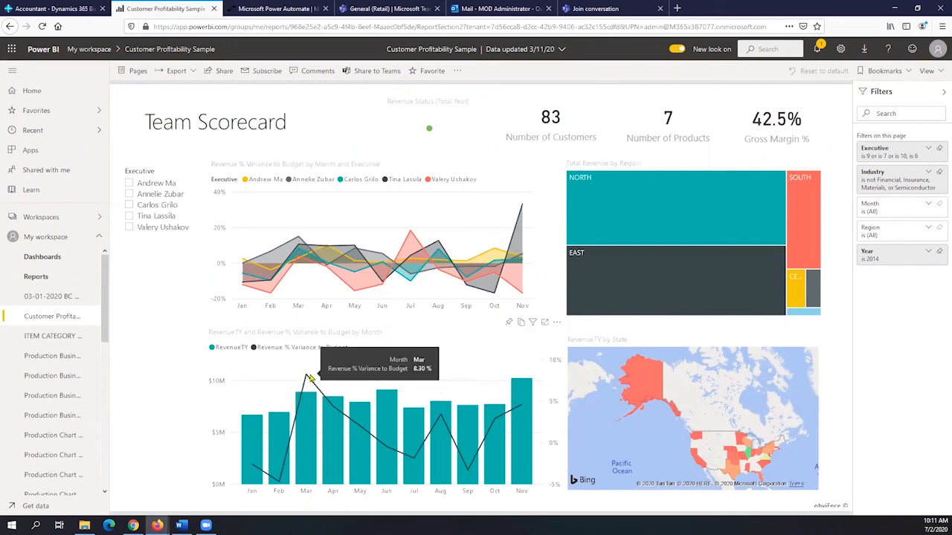
Step: Filter the Team Scorecard by single executives, finishing with the fourth one listed, and expand the Executive and Industry filters to review their options
left_click(129, 184)
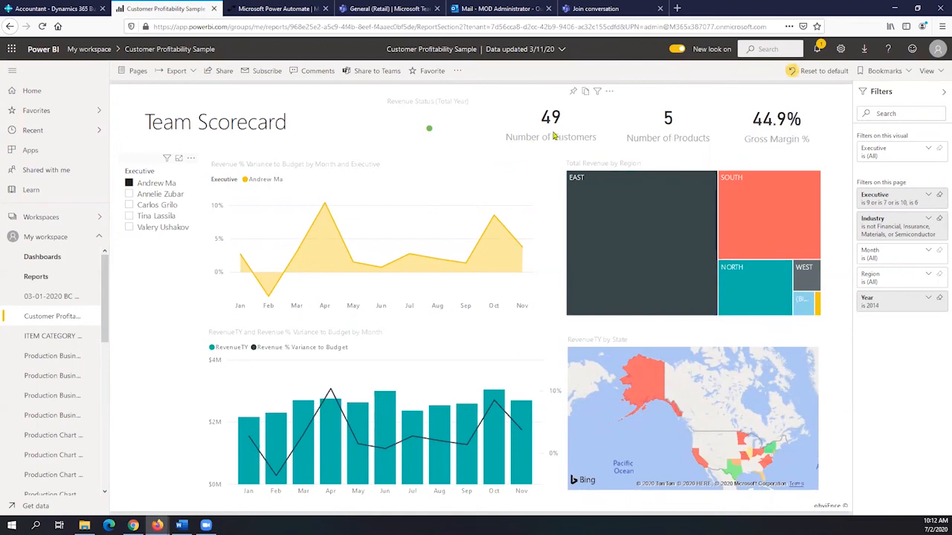
left_click(129, 194)
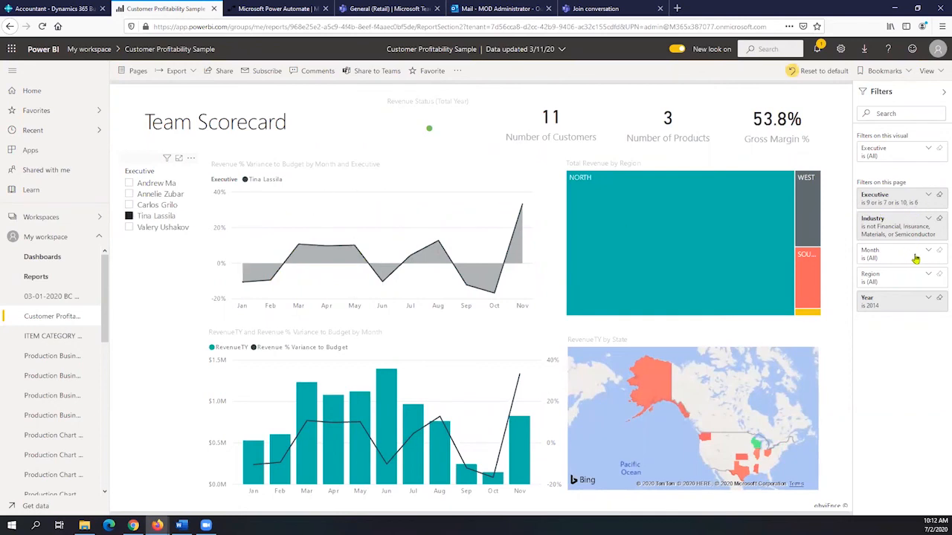
left_click(904, 154)
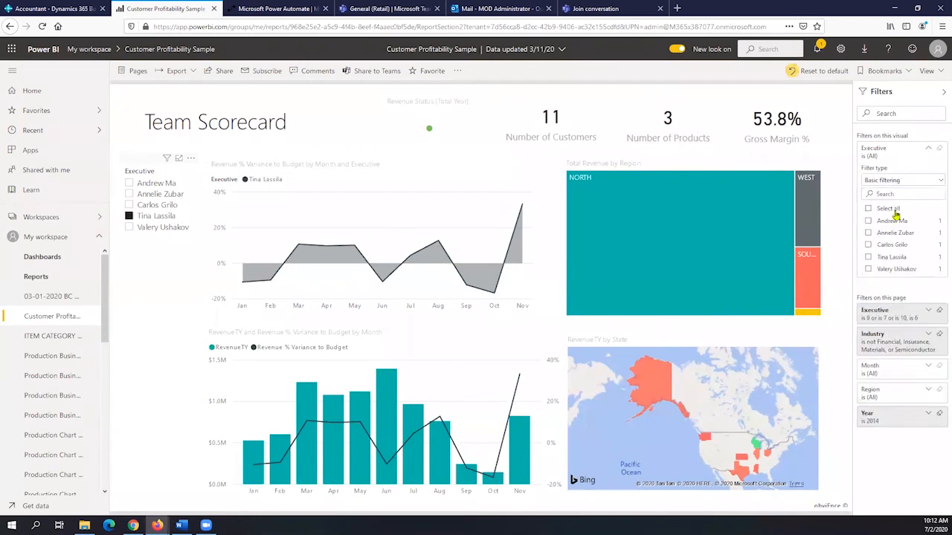
left_click(881, 345)
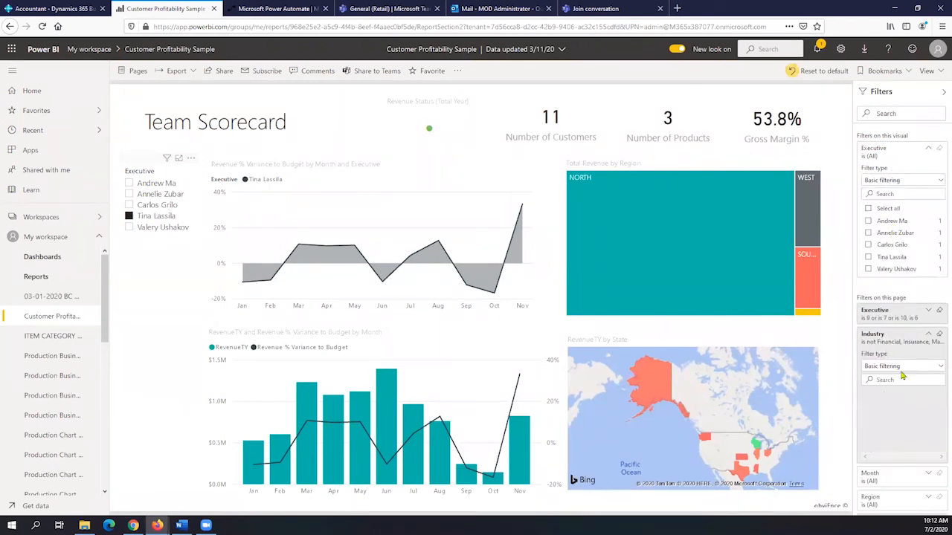
scroll(905, 430, "down", 5)
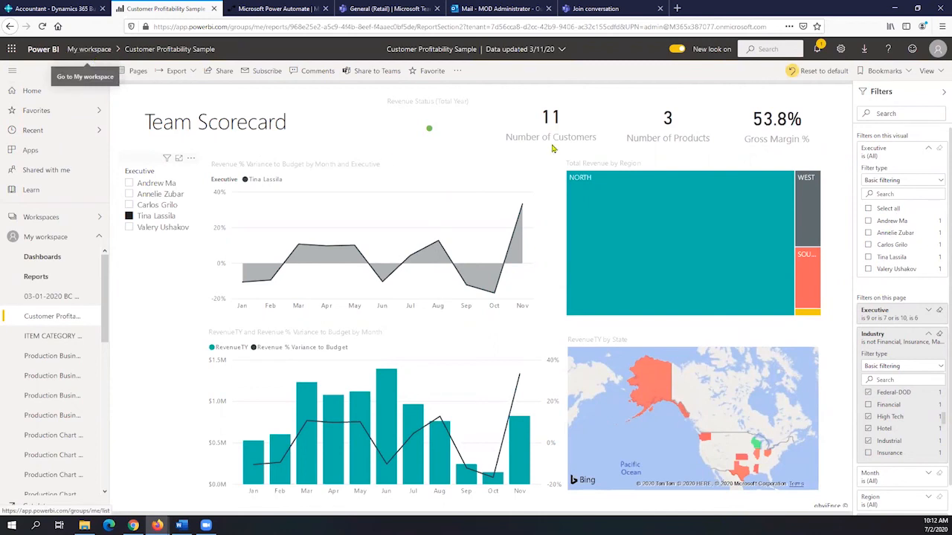
mouse_move(601, 141)
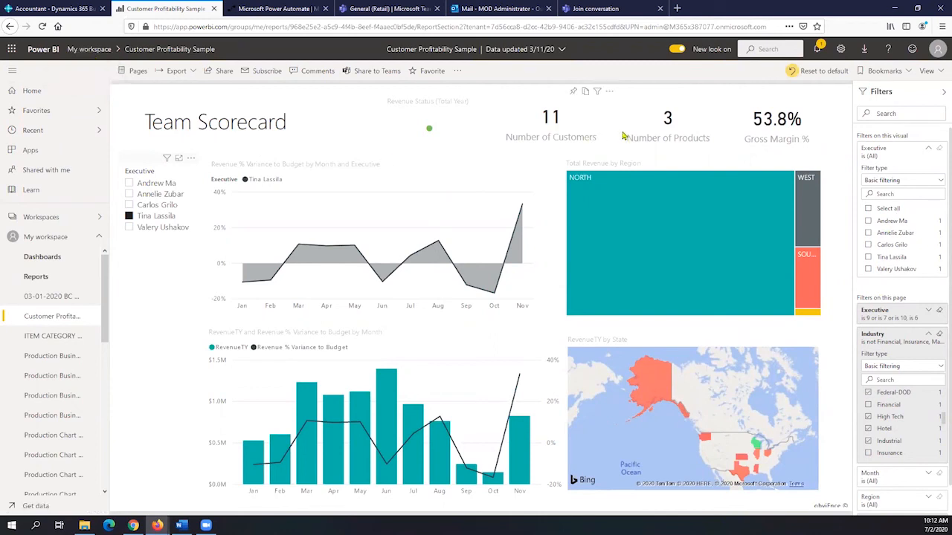
Step: Return to the Power BI home page and look over its favorites, recent items and available workspaces
left_click(34, 92)
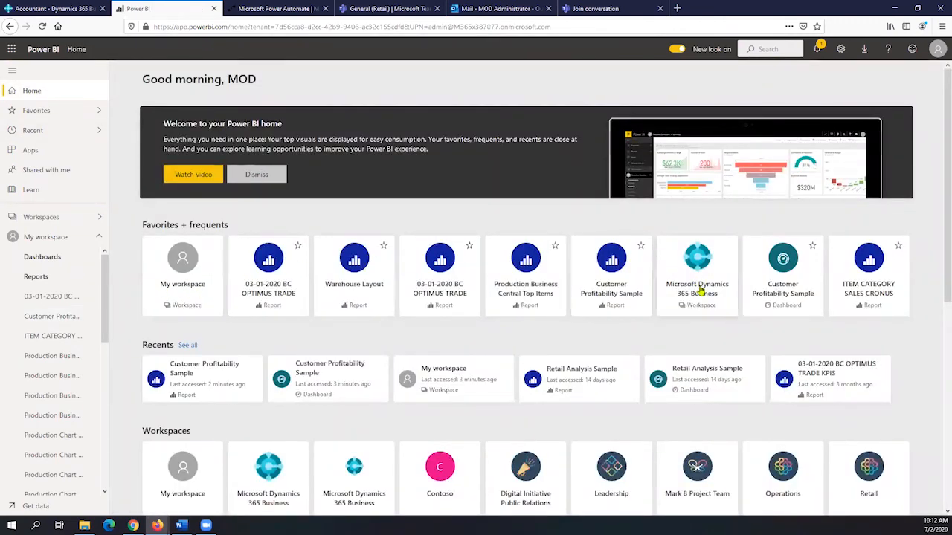
scroll(700, 293, "down", 3)
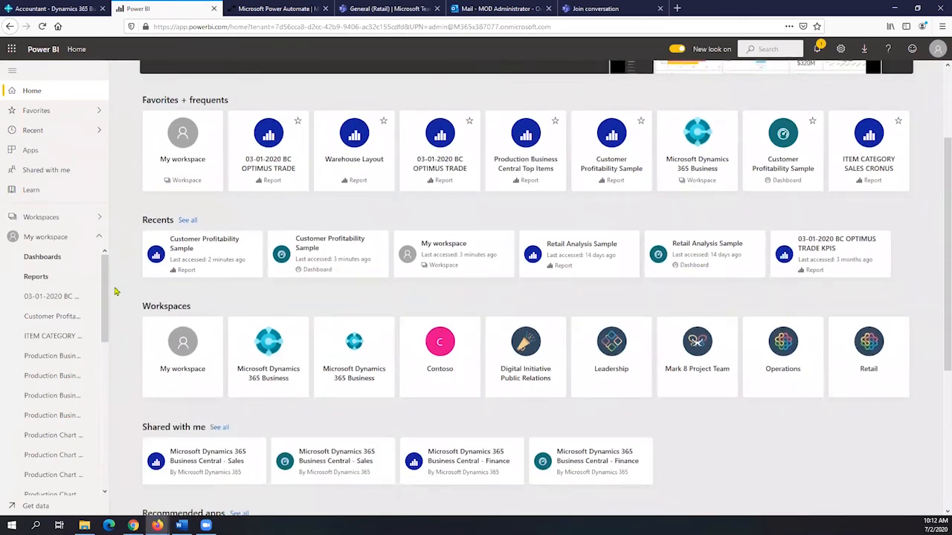
left_click(99, 220)
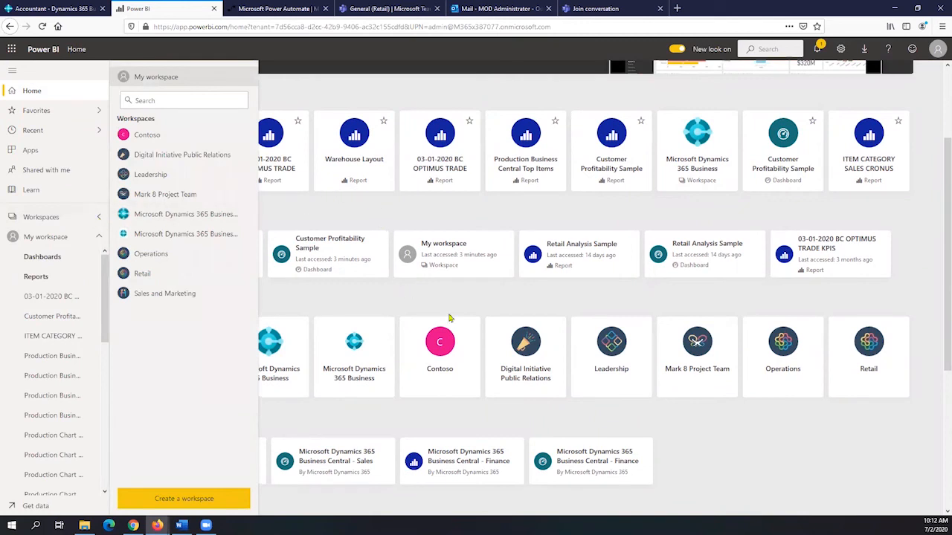
left_click(790, 476)
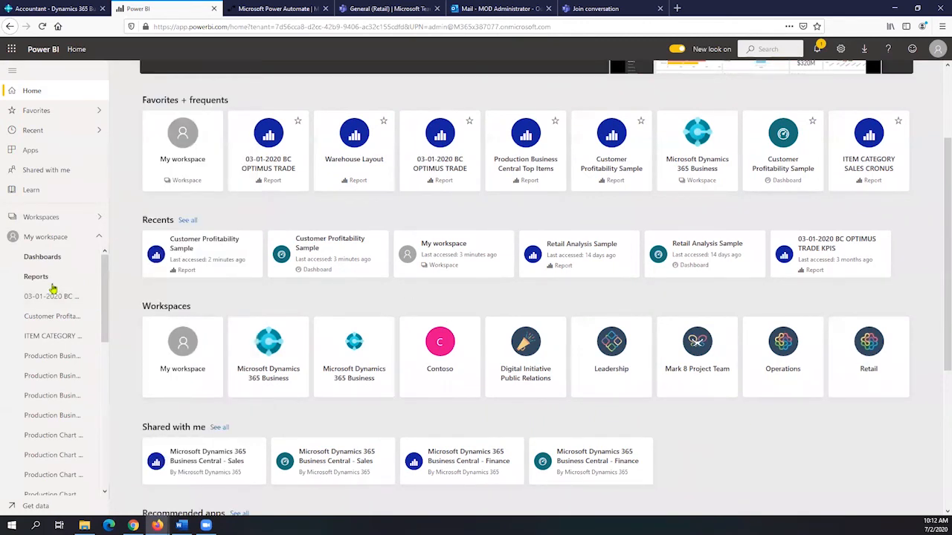
Step: Open My workspace and look through its full list of reports, datasets and dashboards
left_click(99, 236)
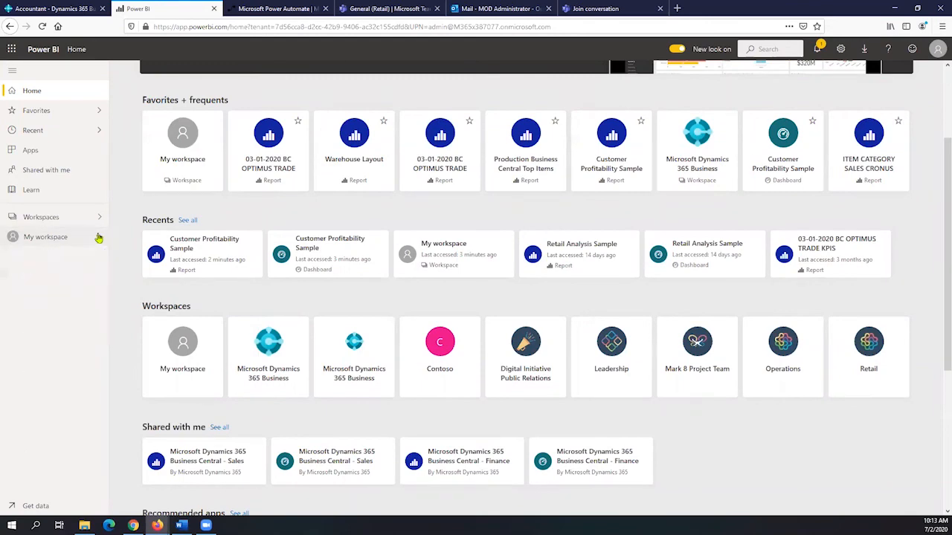
left_click(86, 244)
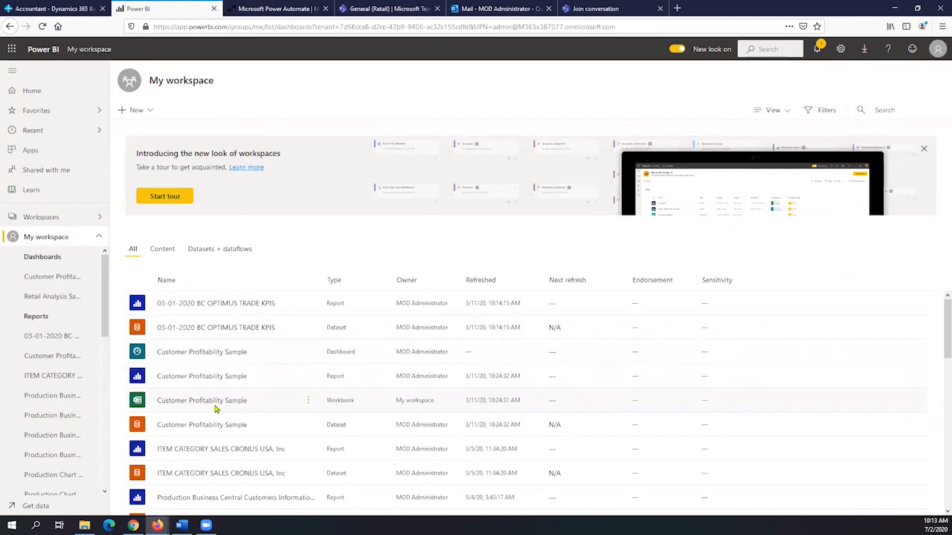
scroll(218, 408, "down", 5)
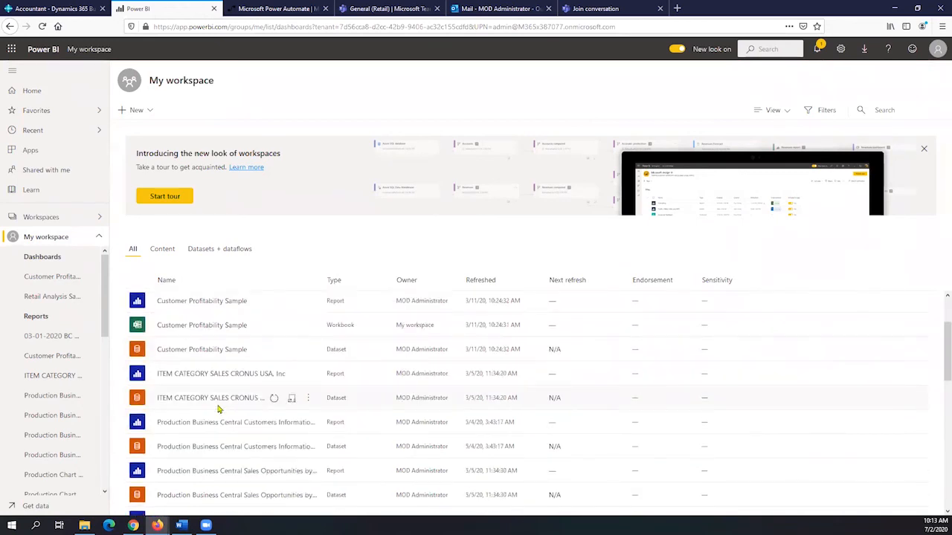
scroll(218, 409, "down", 3)
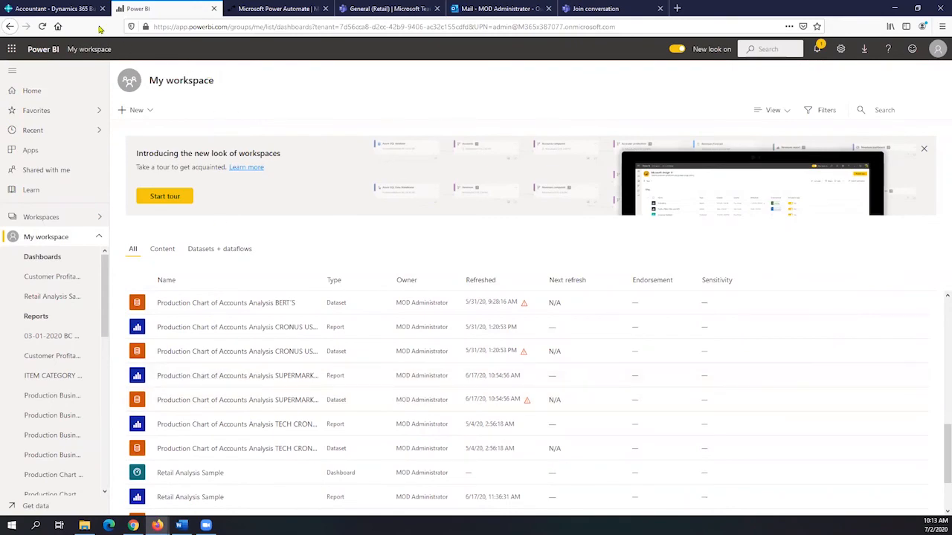
Step: Switch back to Business Central and return to the start of the home page with its insights and activities
left_click(67, 9)
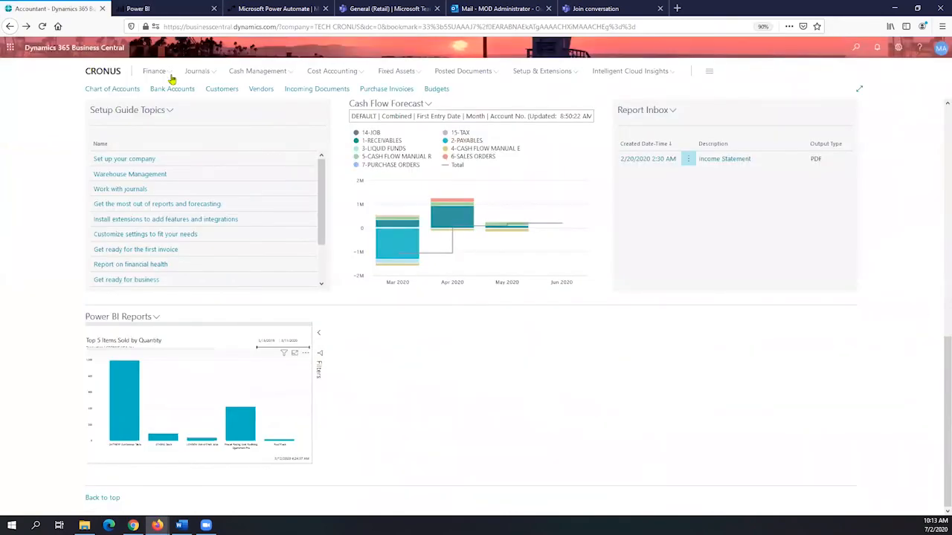
scroll(272, 316, "up", 2)
scroll(272, 316, "up", 10)
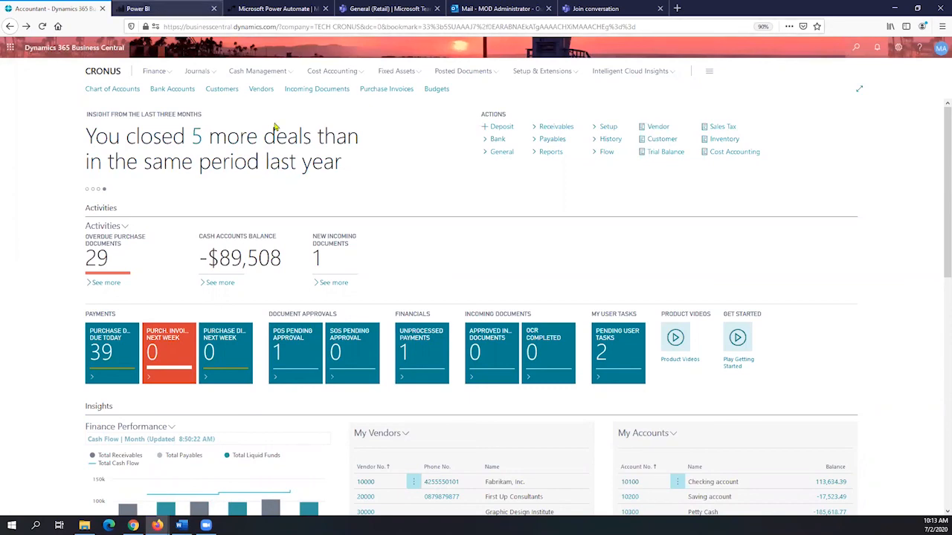
Step: Switch to Power BI and open the Microsoft Dynamics 365 Business Central - Finance workspace
left_click(160, 12)
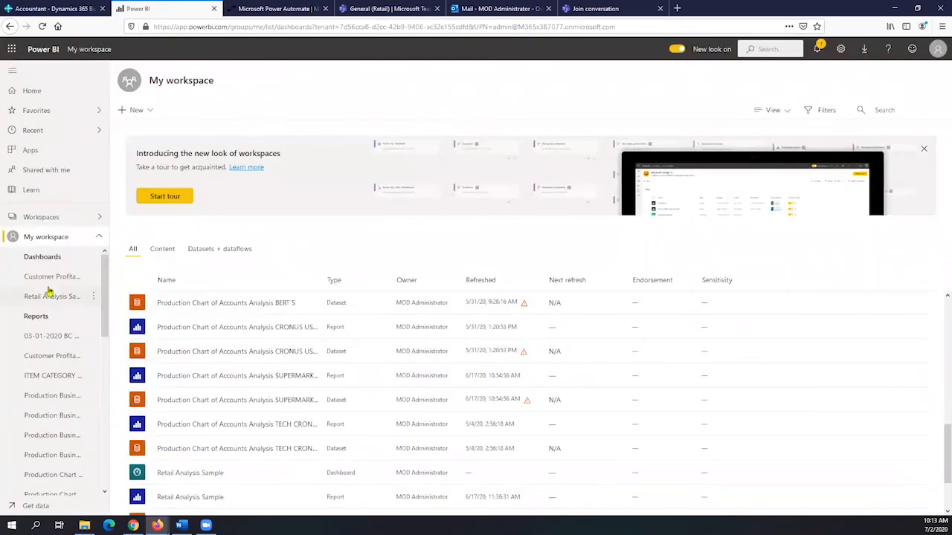
left_click(47, 216)
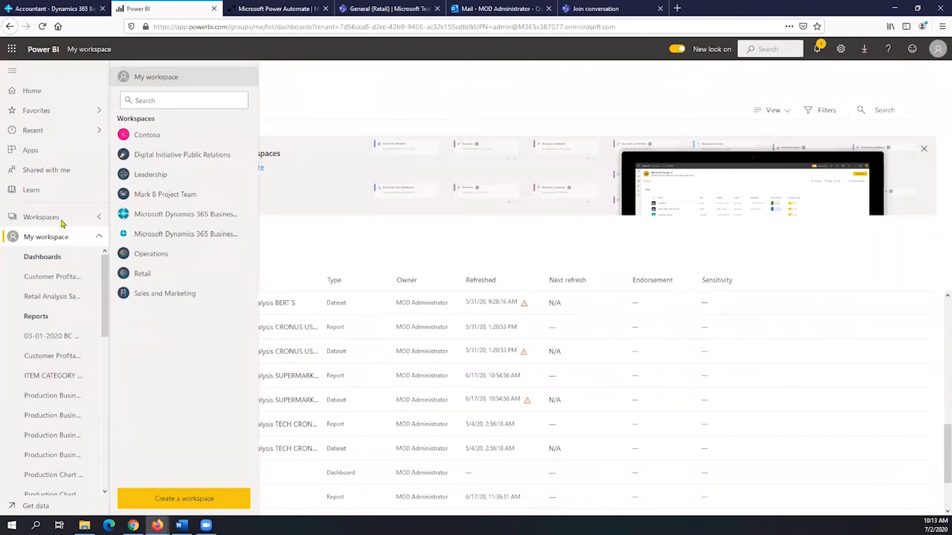
left_click(148, 213)
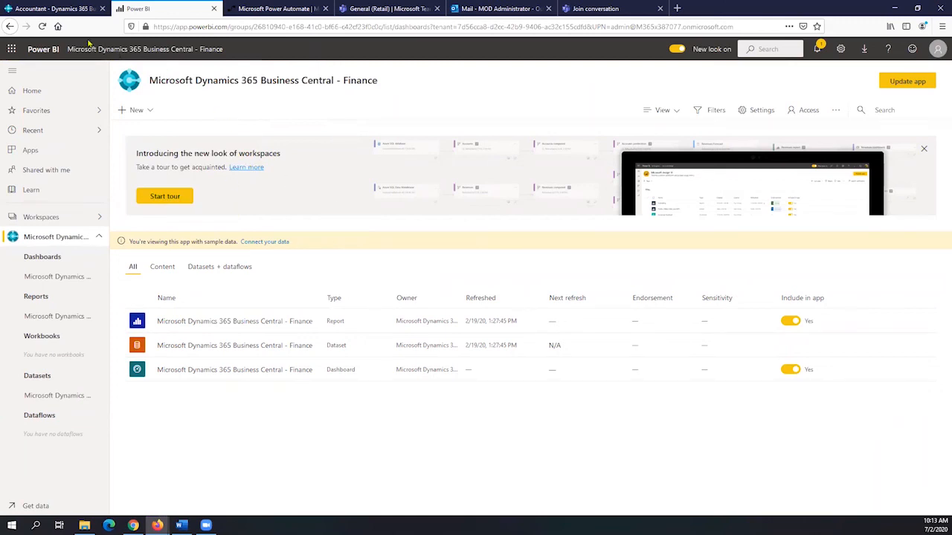
Step: Glance at Business Central, check the Finance workspace's report, dataset and dashboard in Power BI, and return to Business Central
left_click(52, 11)
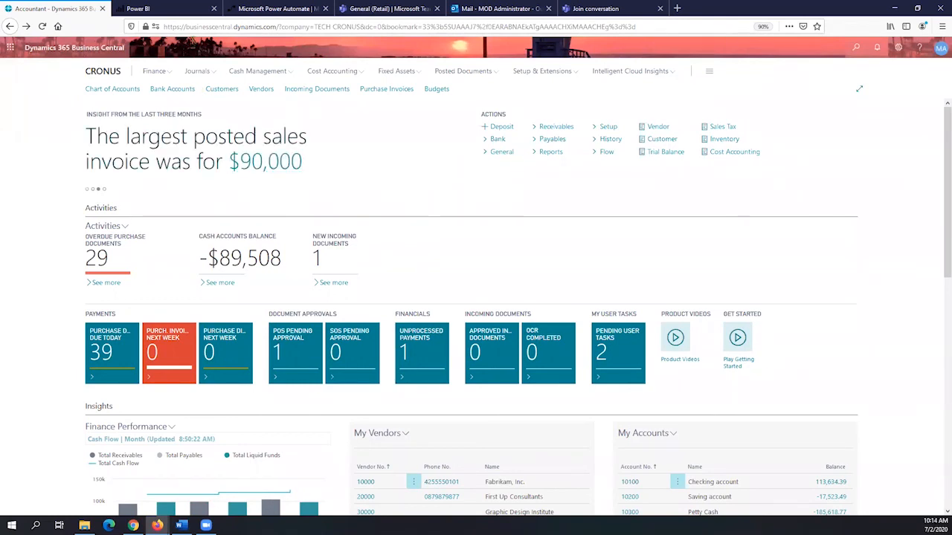
left_click(170, 14)
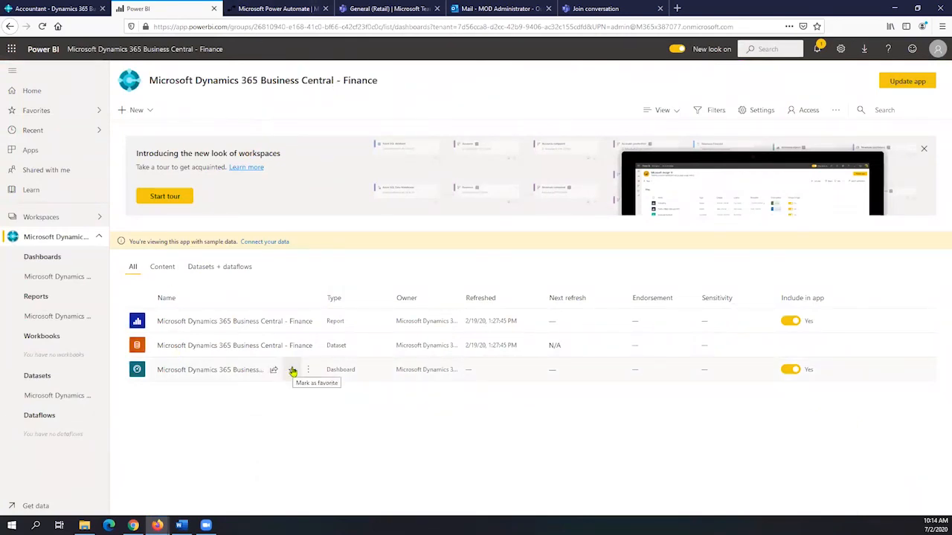
left_click(60, 11)
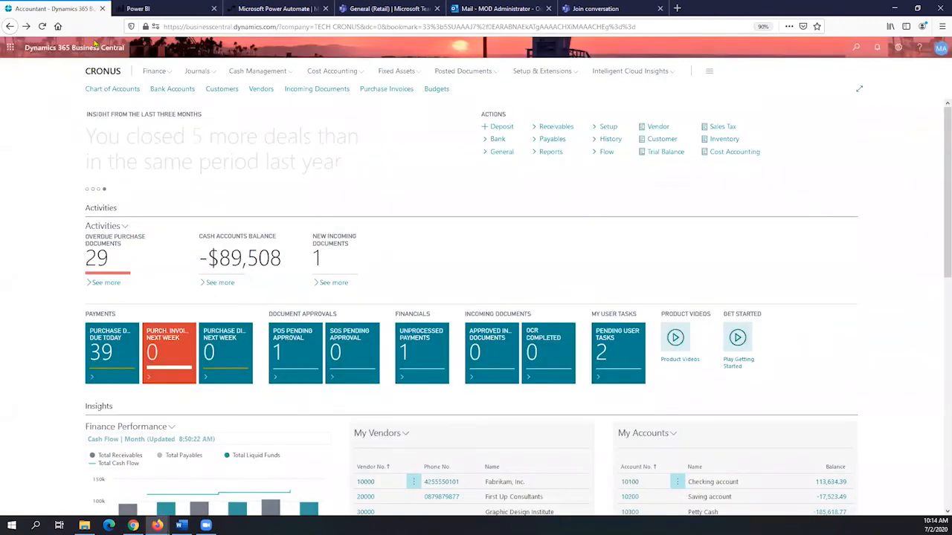
Step: Show the Office 365 app list and look over the Business Central home page down to the Cash Flow Forecast chart
left_click(11, 47)
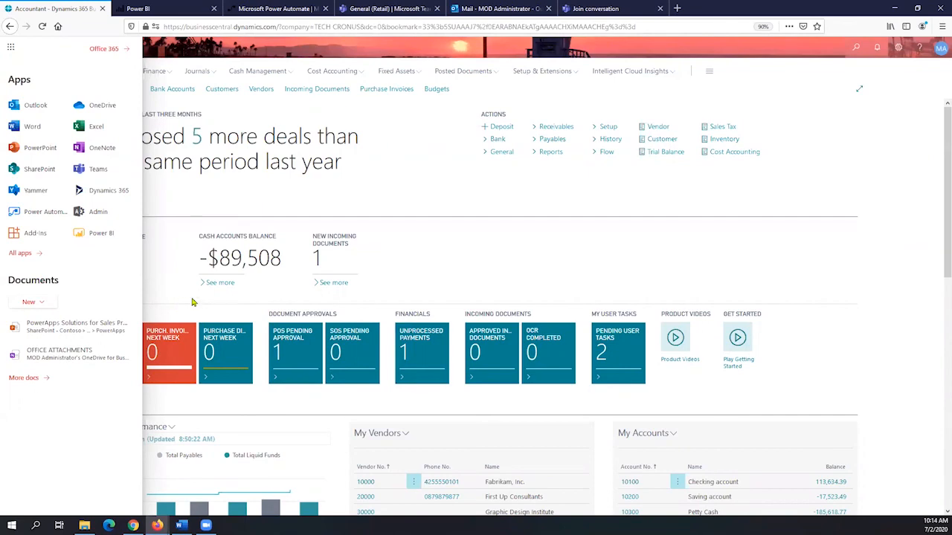
scroll(503, 234, "down", 1)
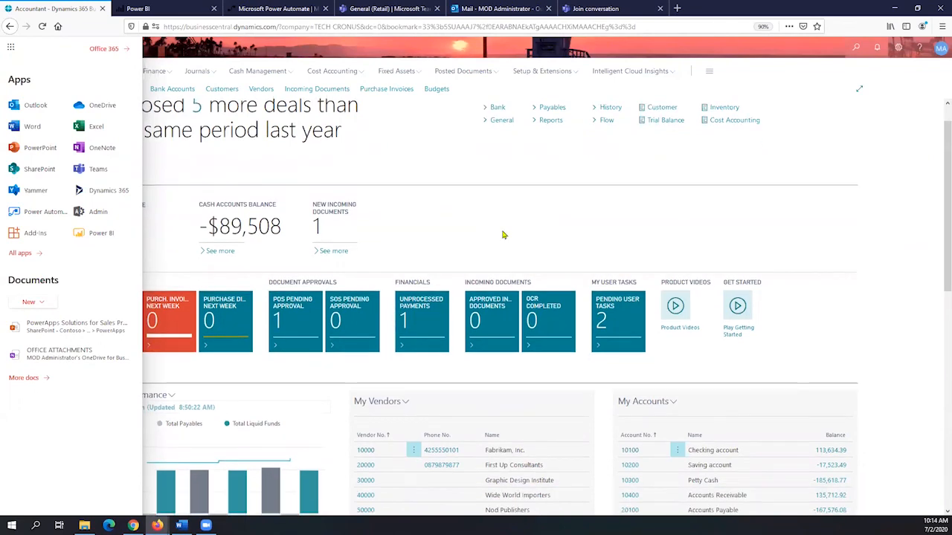
scroll(503, 235, "down", 5)
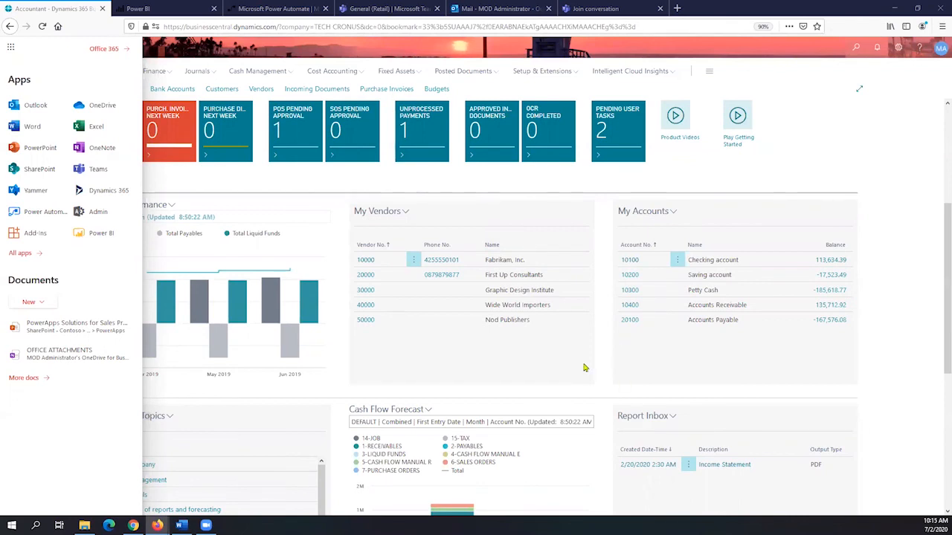
scroll(588, 357, "down", 2)
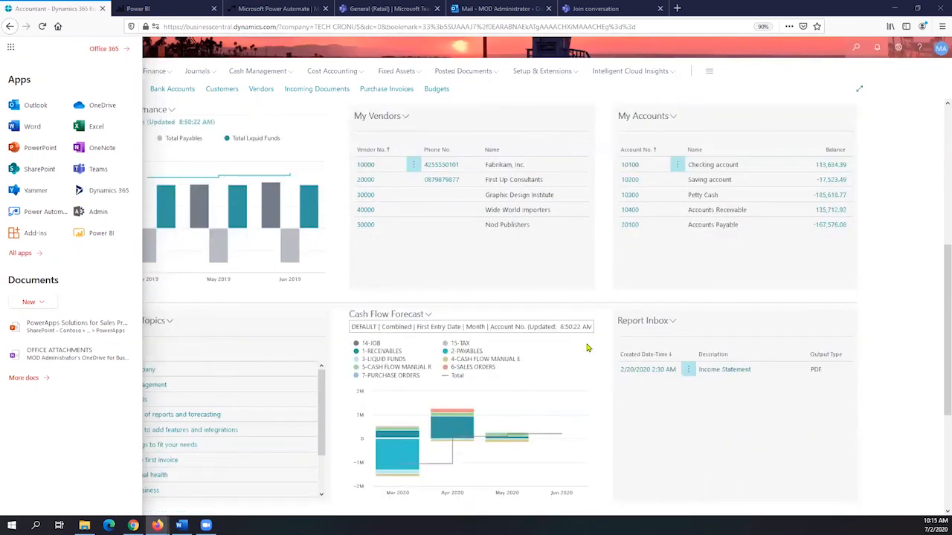
scroll(588, 346, "up", 4)
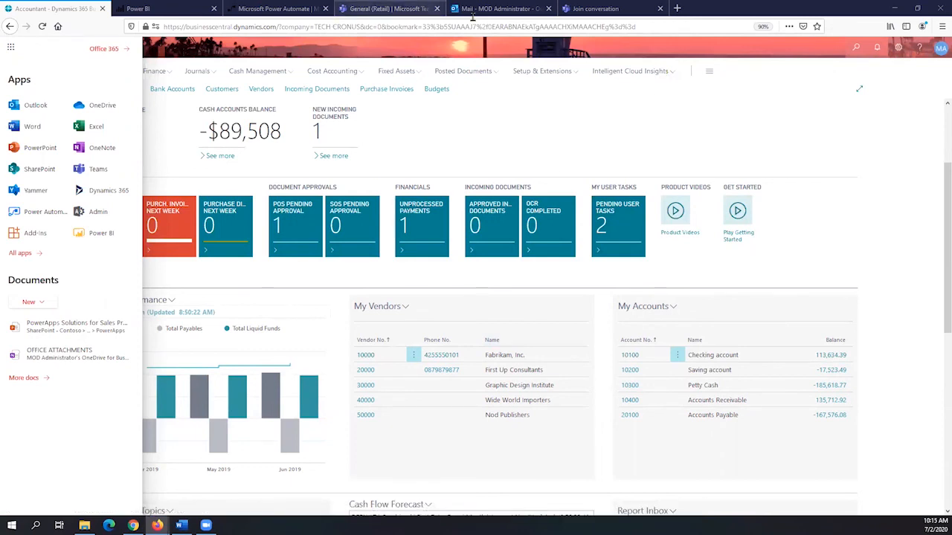
Step: Open the Azure AI Gallery page "Forecasting Model for Microsoft Dynamics 365 Business Central" in a new browser tab
key("ctrl+t")
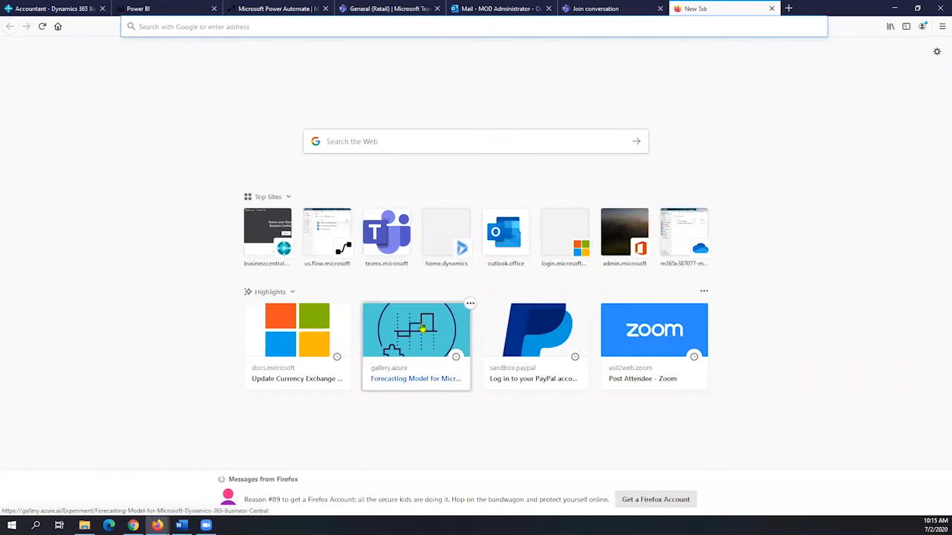
left_click(421, 328)
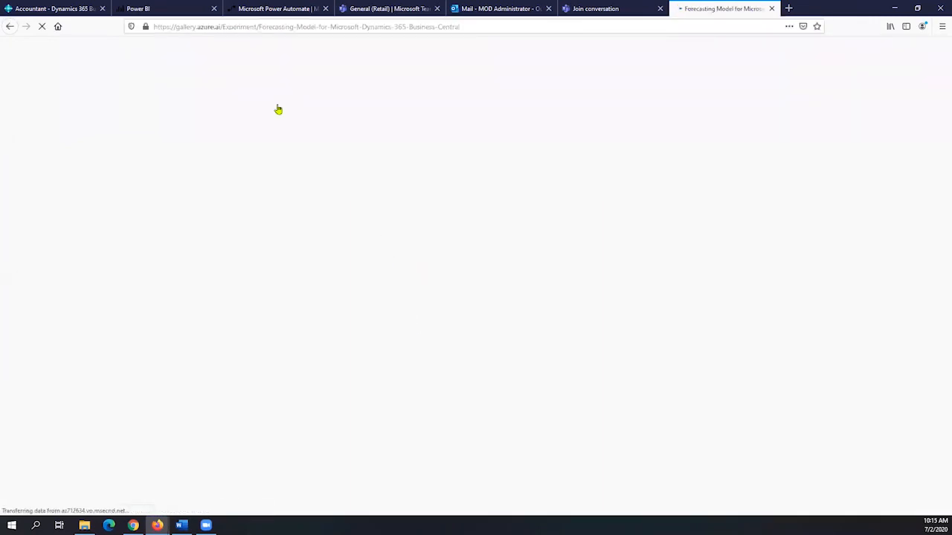
left_click(207, 26)
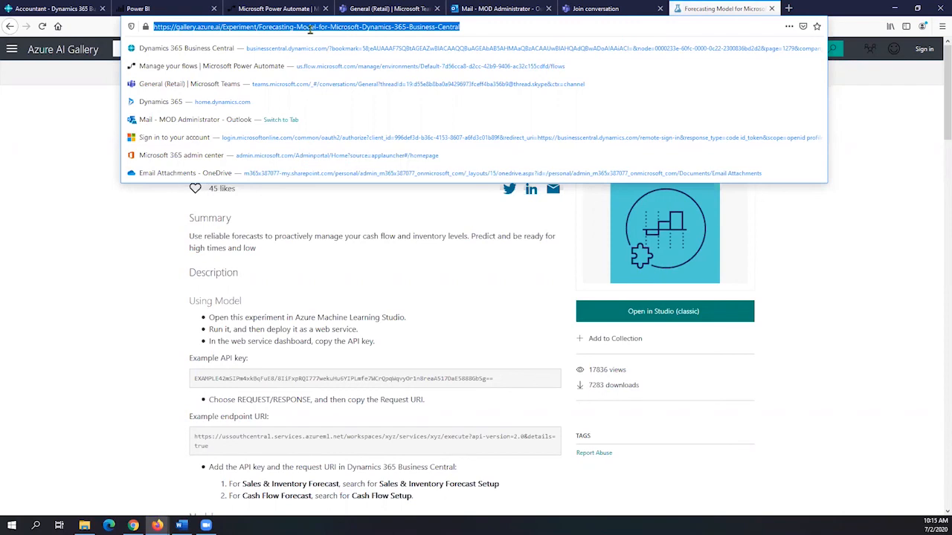
left_click(77, 192)
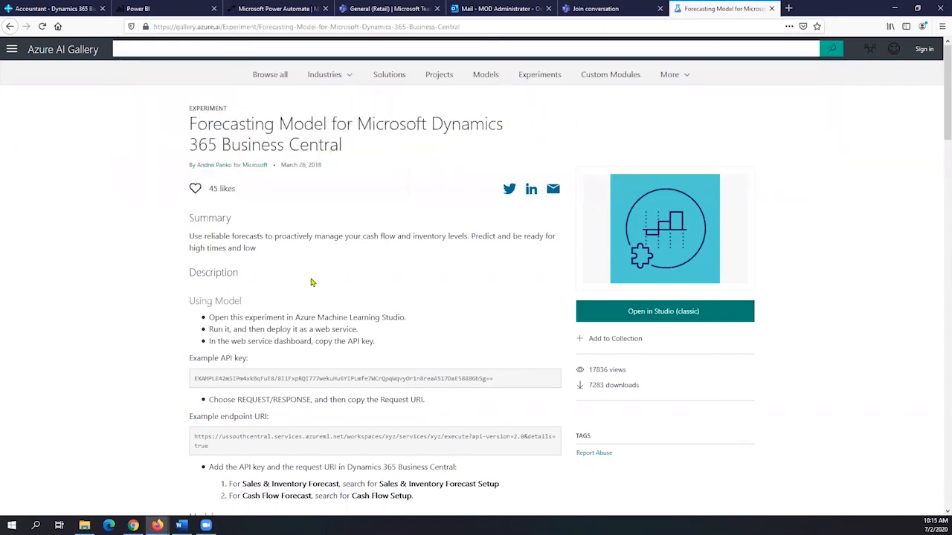
Step: Highlight the forecasting model's title and look through its summary, usage instructions and model description
left_click(328, 77)
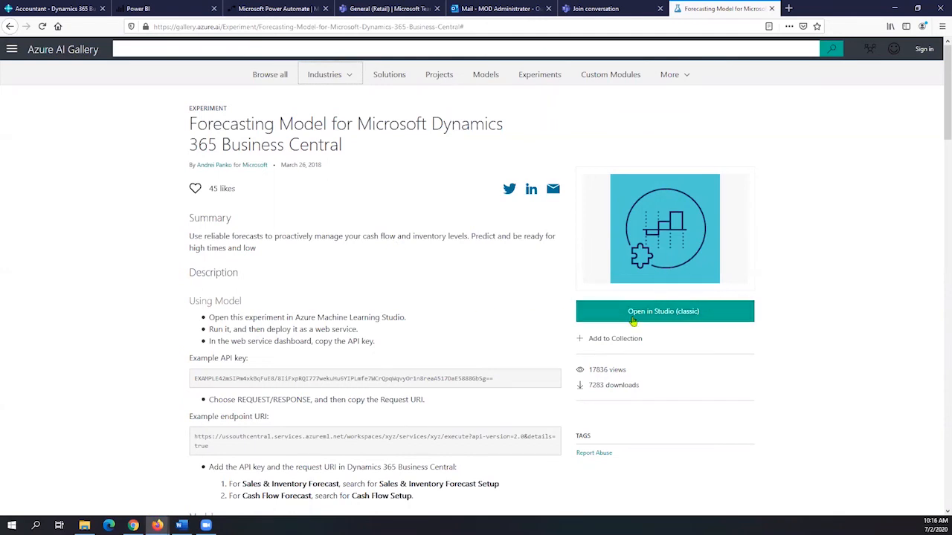
left_click_drag(356, 150, 189, 124)
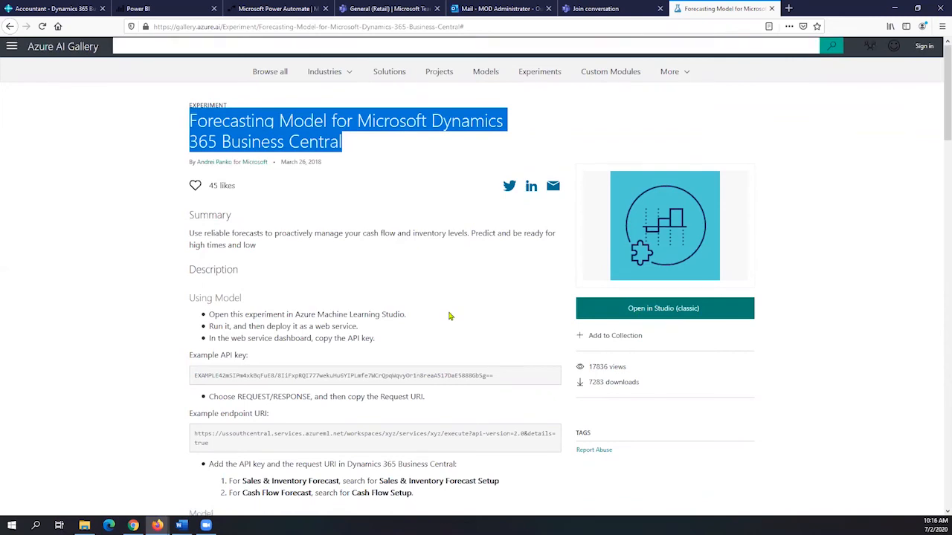
scroll(451, 315, "down", 2)
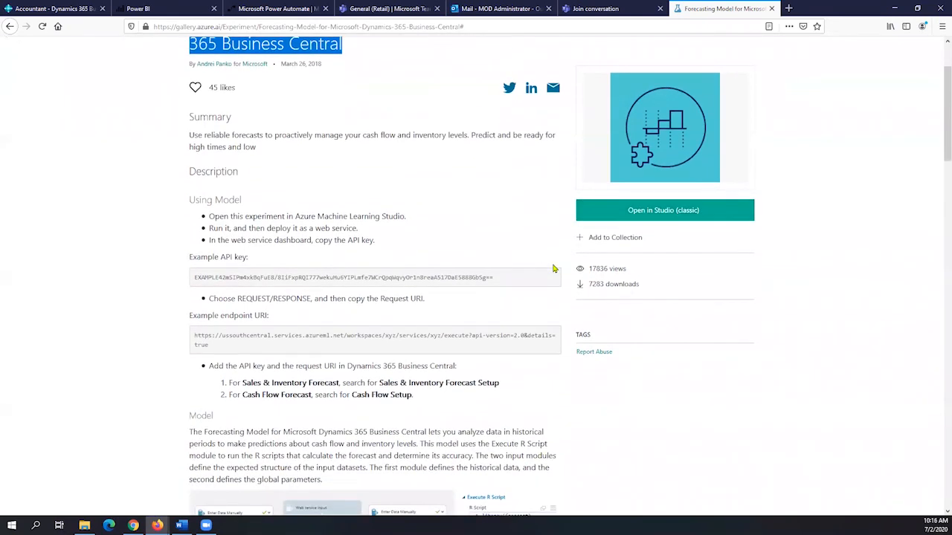
scroll(460, 208, "up", 3)
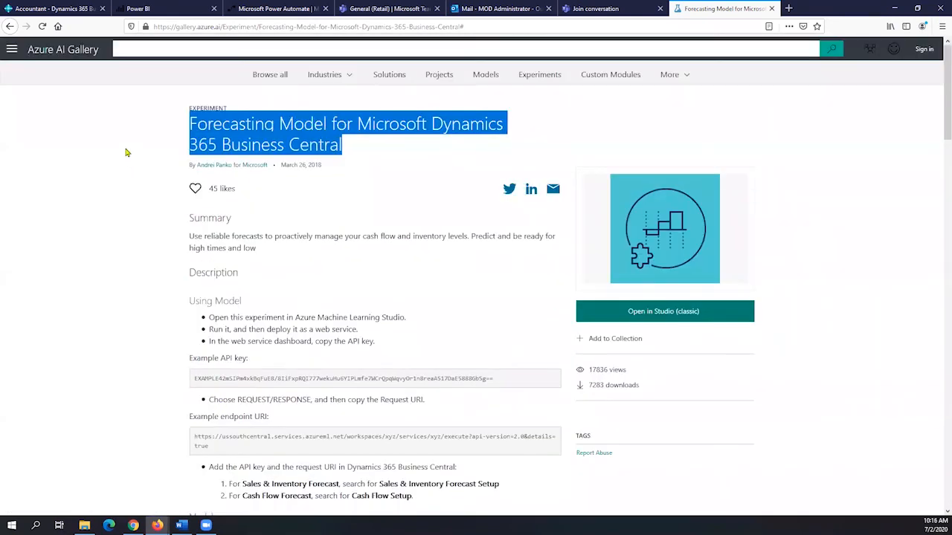